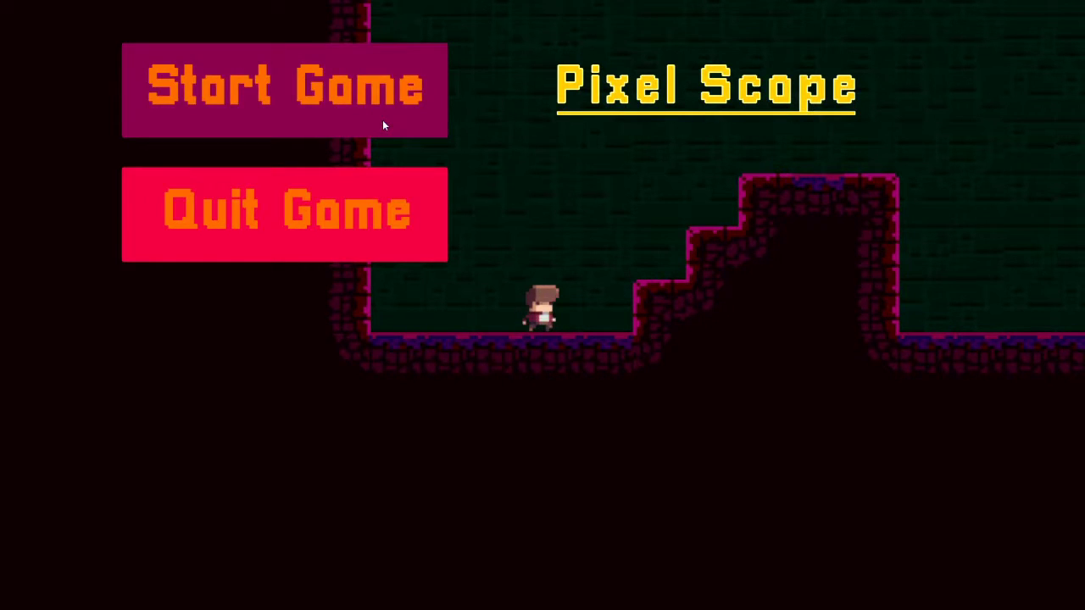
# Start a new game, climb the first ladder and try jumping the spike gap
pyautogui.click(383, 126)
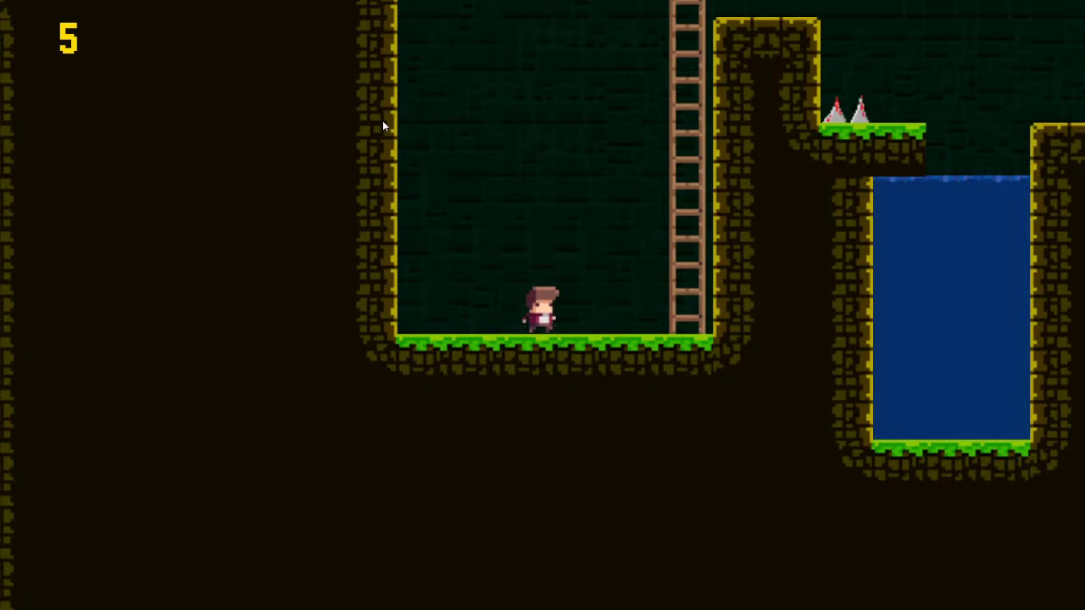
pyautogui.press('Right')
pyautogui.press('Up')
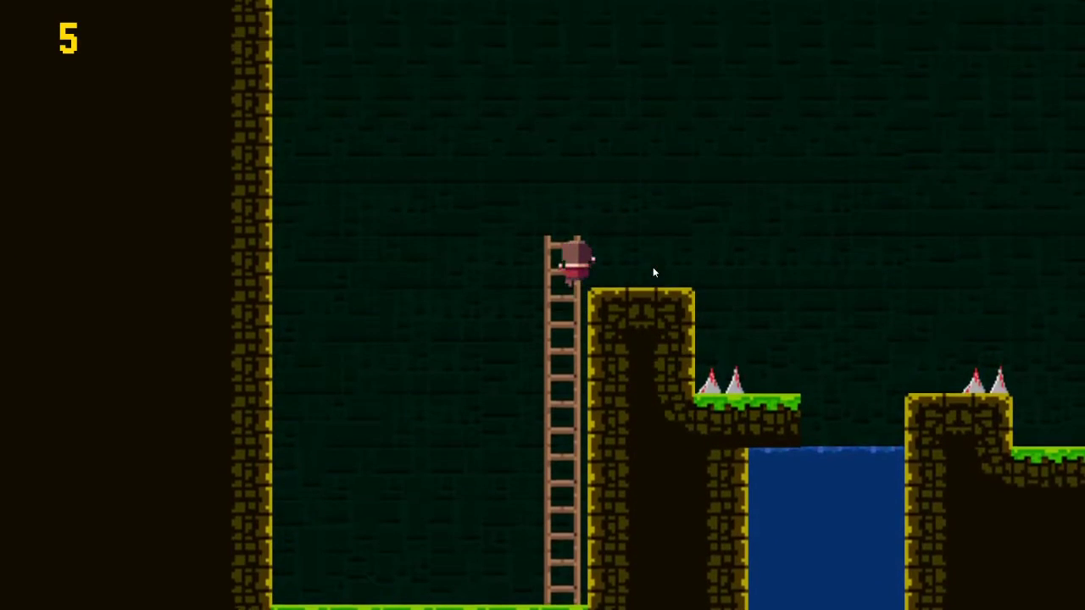
pyautogui.press('Right')
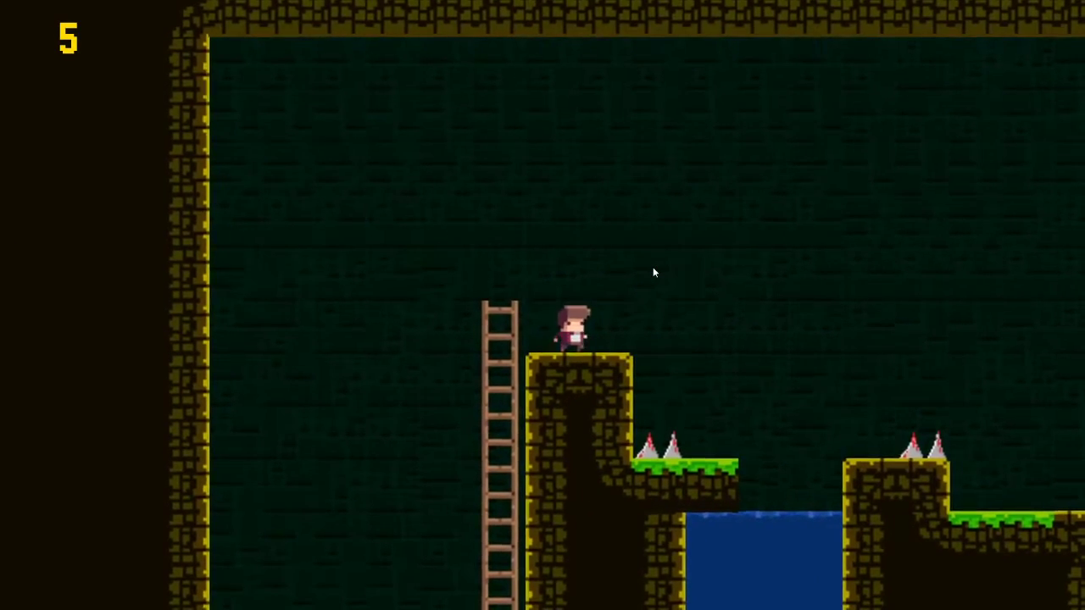
pyautogui.press('Up')
pyautogui.press('Right')
pyautogui.press('Up')
pyautogui.press('Right')
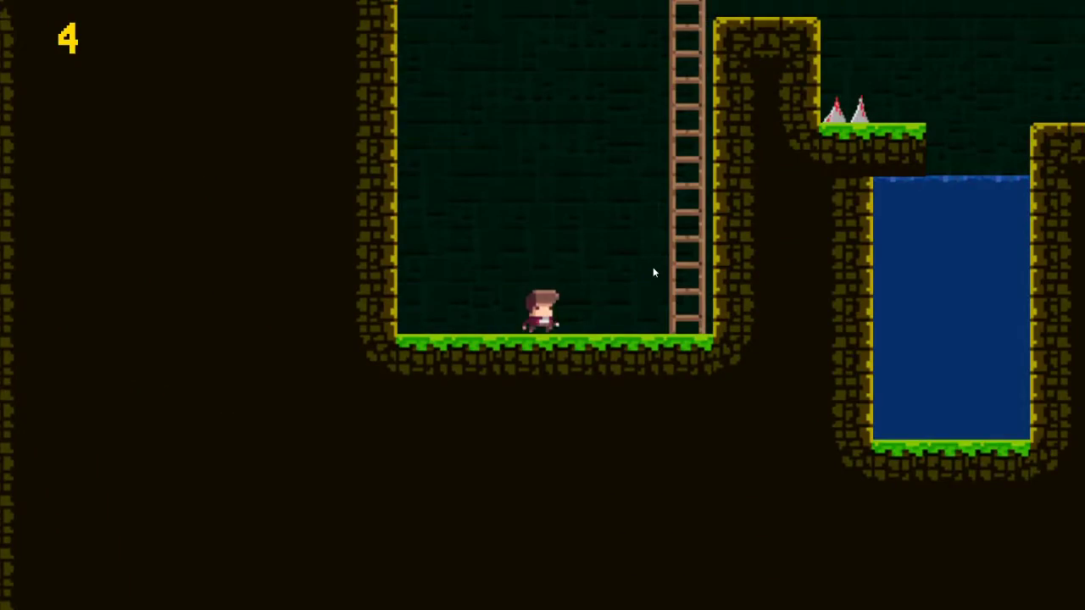
# After respawning, cross the water and spikes to collect the orange orb on the upper ledge
pyautogui.press('Right')
pyautogui.press('Up')
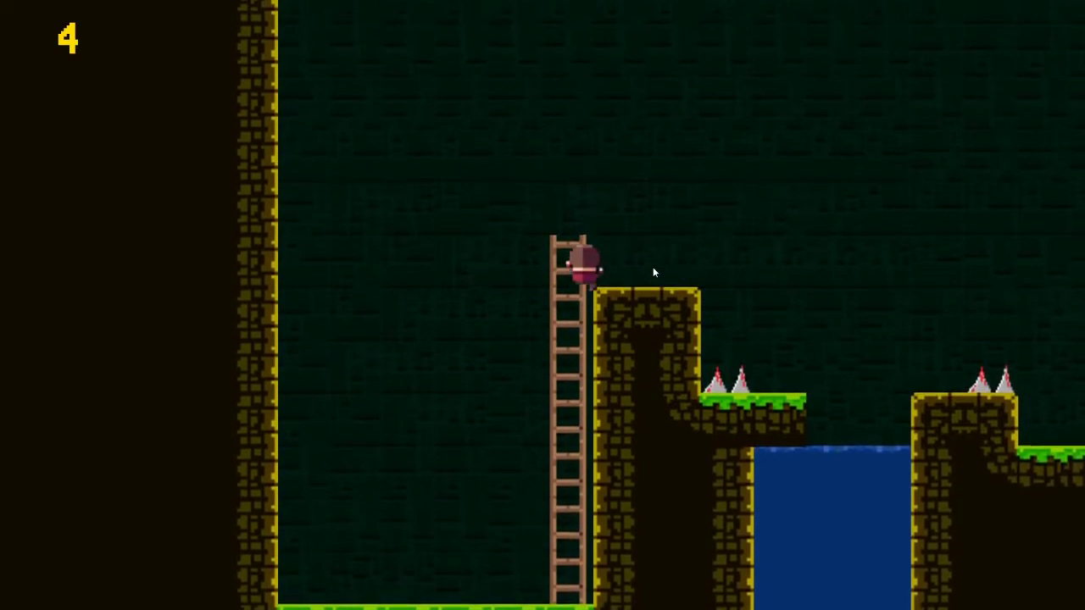
pyautogui.press('Right')
pyautogui.press('Up')
pyautogui.press('Right')
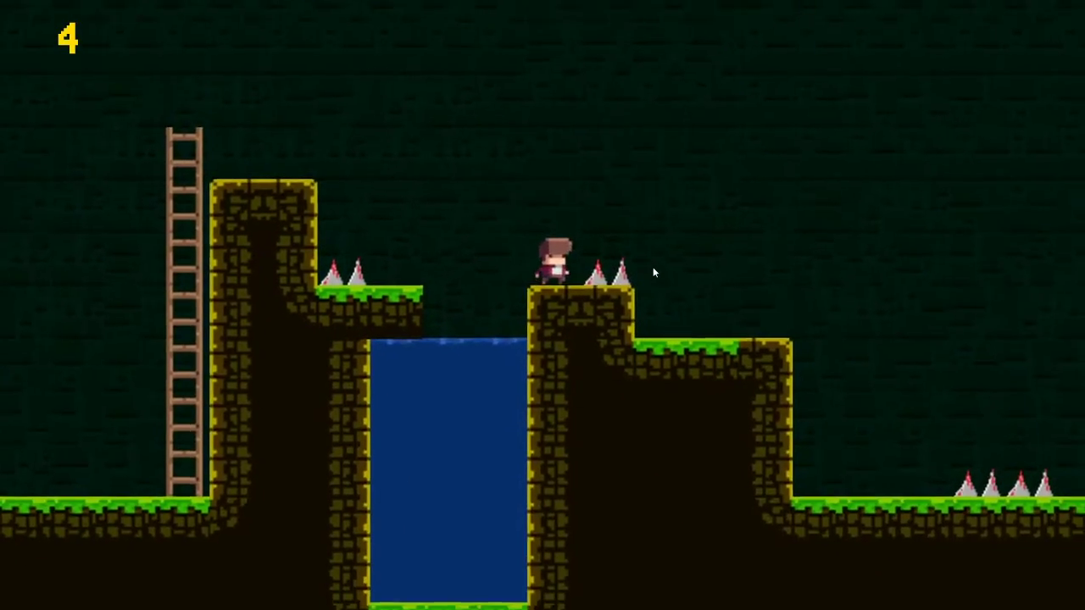
pyautogui.press('Up')
pyautogui.press('Right')
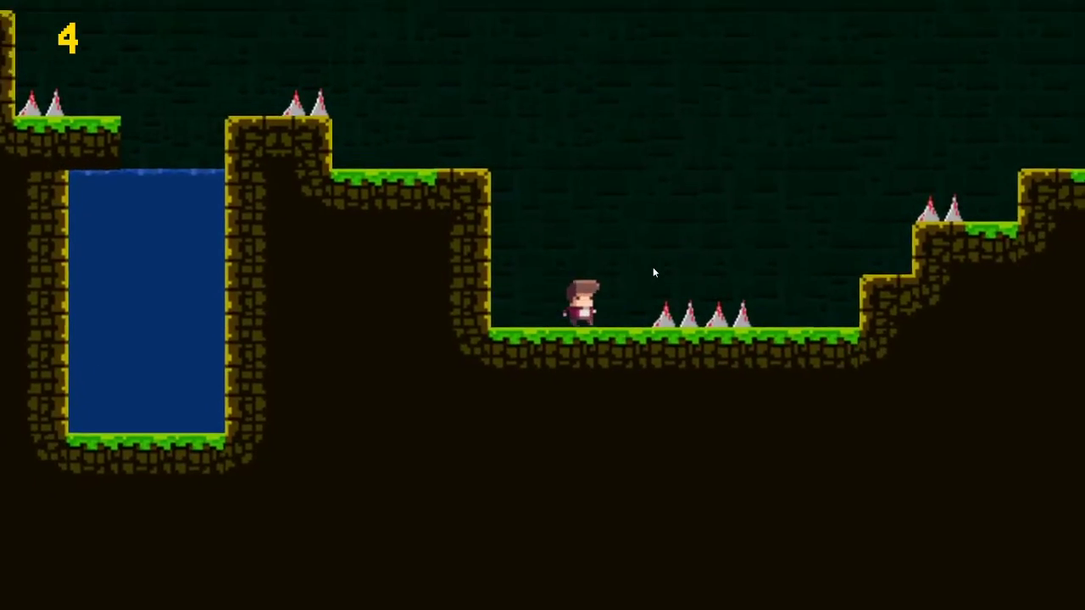
pyautogui.press('Up')
pyautogui.press('Right')
pyautogui.press('Up')
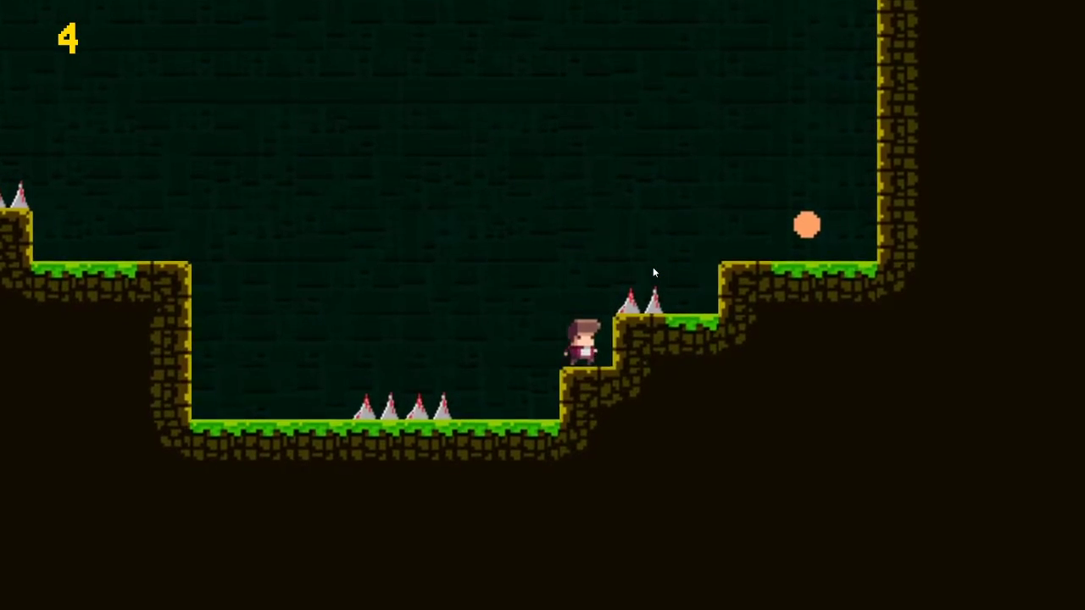
pyautogui.press('Up')
pyautogui.press('Right')
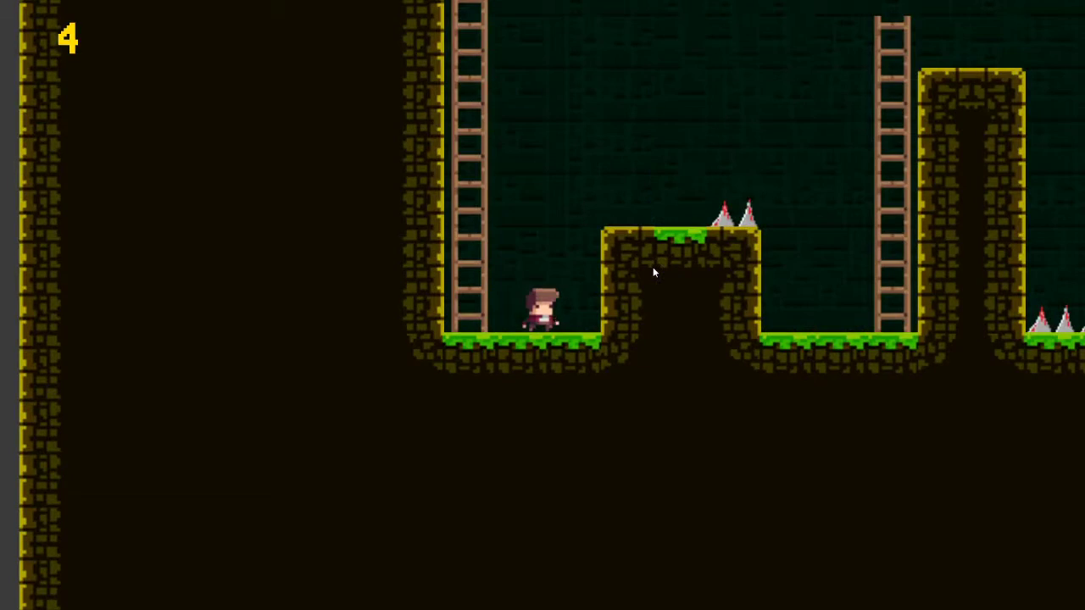
# Climb the ladder and attempt the spike jump, falling down the gap
pyautogui.press('Left')
pyautogui.press('Up')
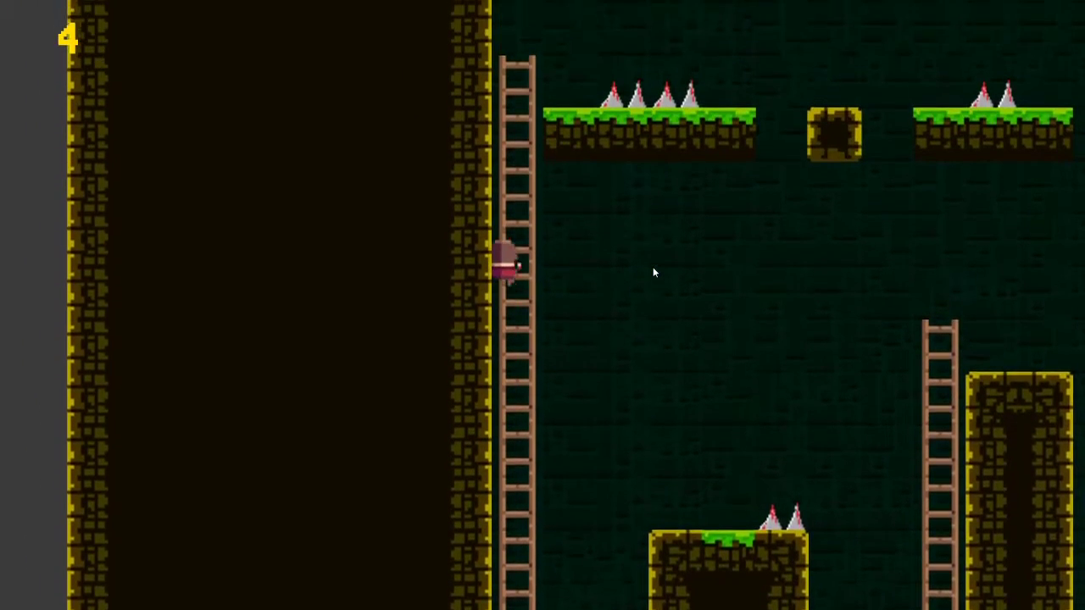
pyautogui.press('Up')
pyautogui.press('Right')
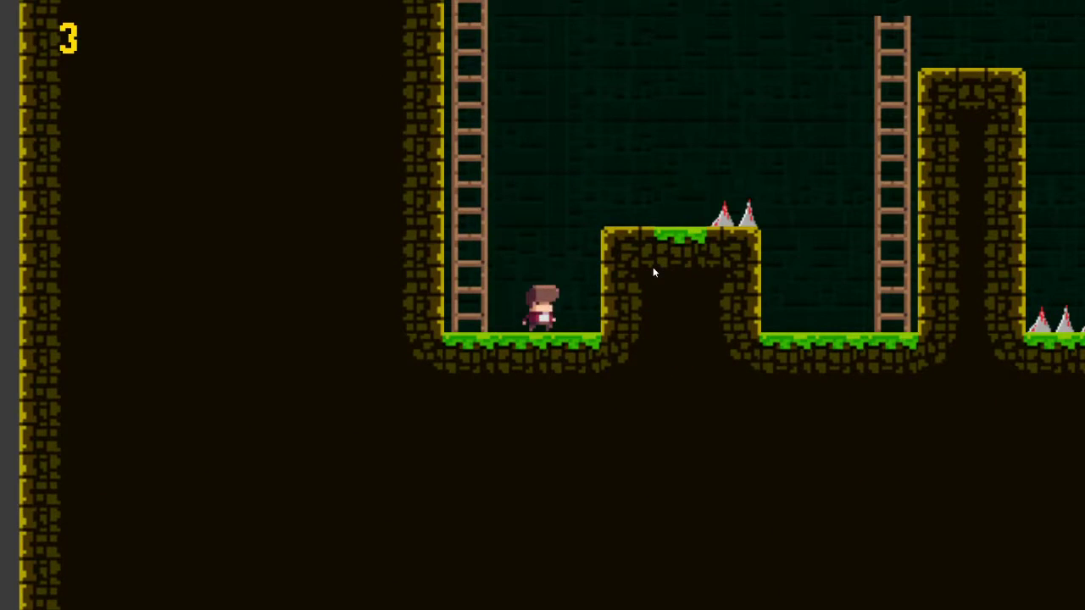
# Climb the ladder again and jump the spikes and the gap by the yellow block
pyautogui.press('Right')
pyautogui.press('Left')
pyautogui.press('Up')
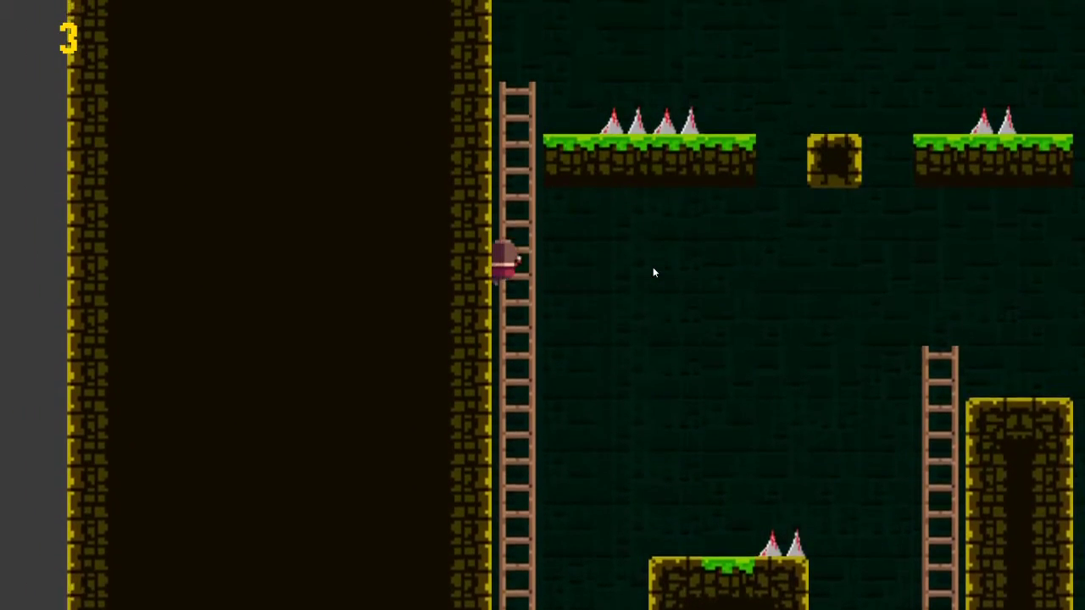
pyautogui.press('Up')
pyautogui.press('Right')
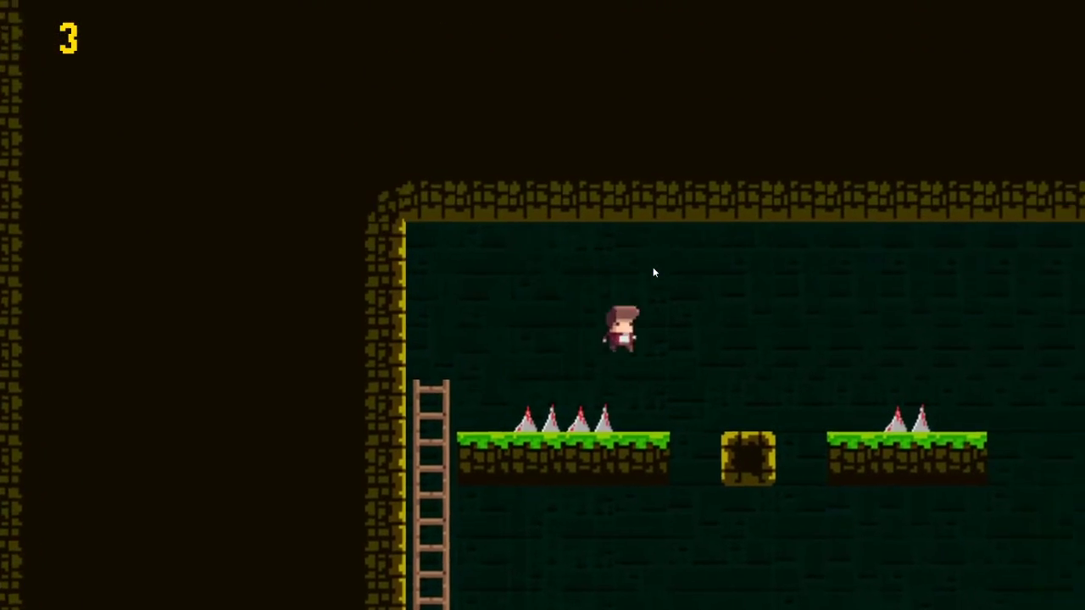
pyautogui.press('Right')
pyautogui.press('Up')
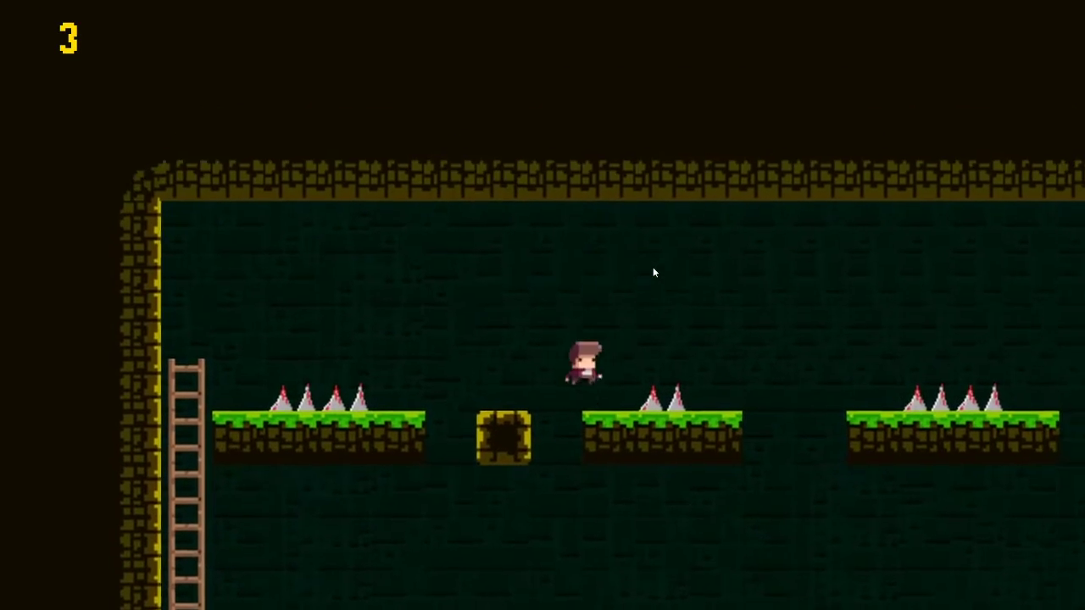
pyautogui.press('Up')
# Cross the spike platforms and hop along to the third yellow block
pyautogui.press('Right')
pyautogui.press('Up')
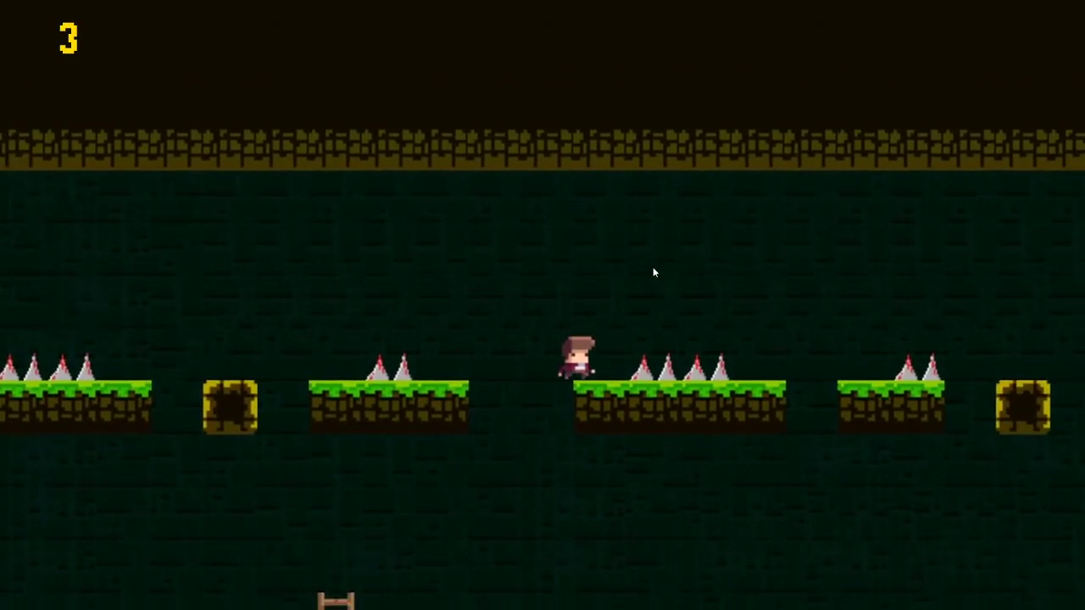
pyautogui.press('Up')
pyautogui.press('Right')
pyautogui.press('Up')
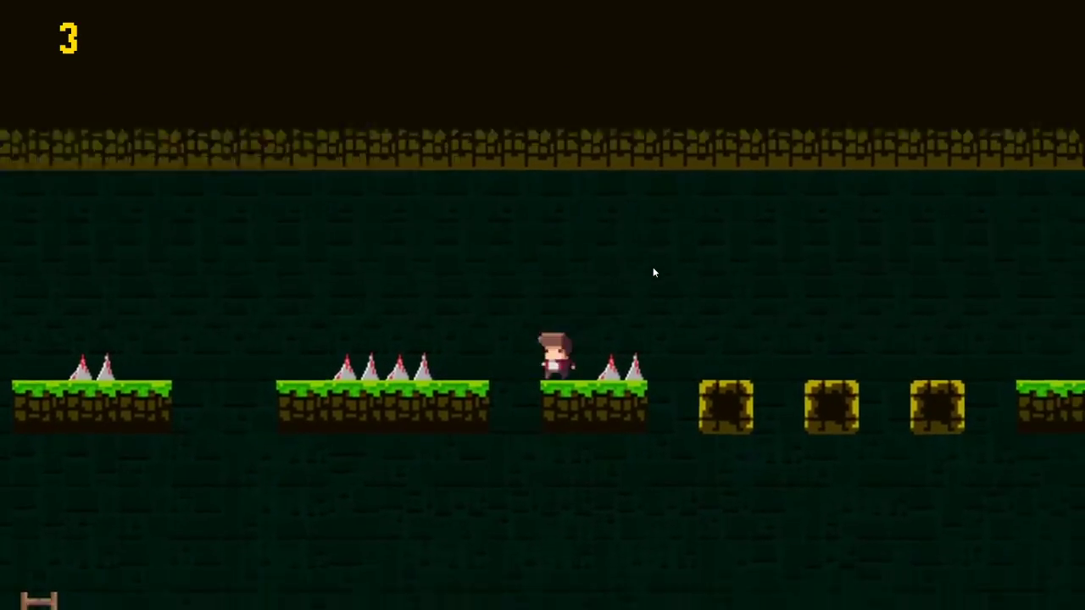
pyautogui.press('Right')
pyautogui.press('Up')
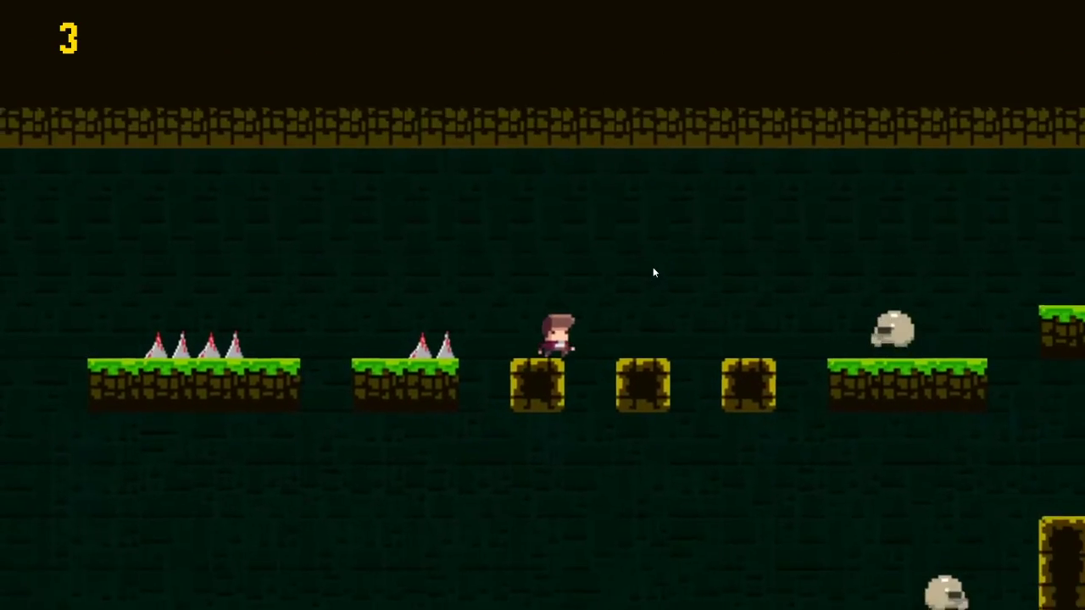
pyautogui.press('Right')
pyautogui.press('Up')
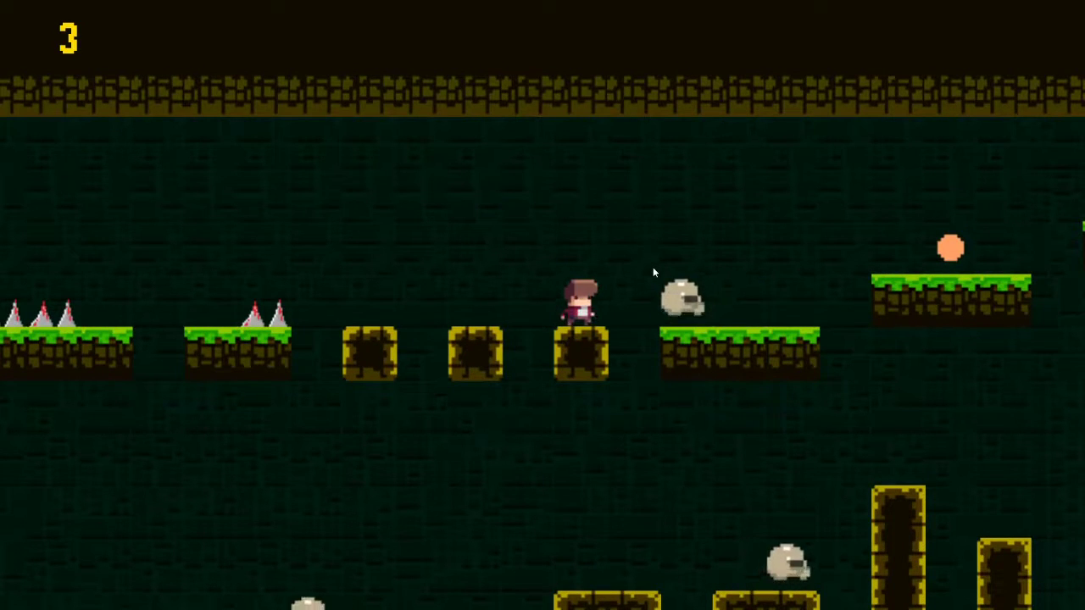
# Get past the rock enemy, collect the high-platform orb and enter the spike room
pyautogui.press('Up')
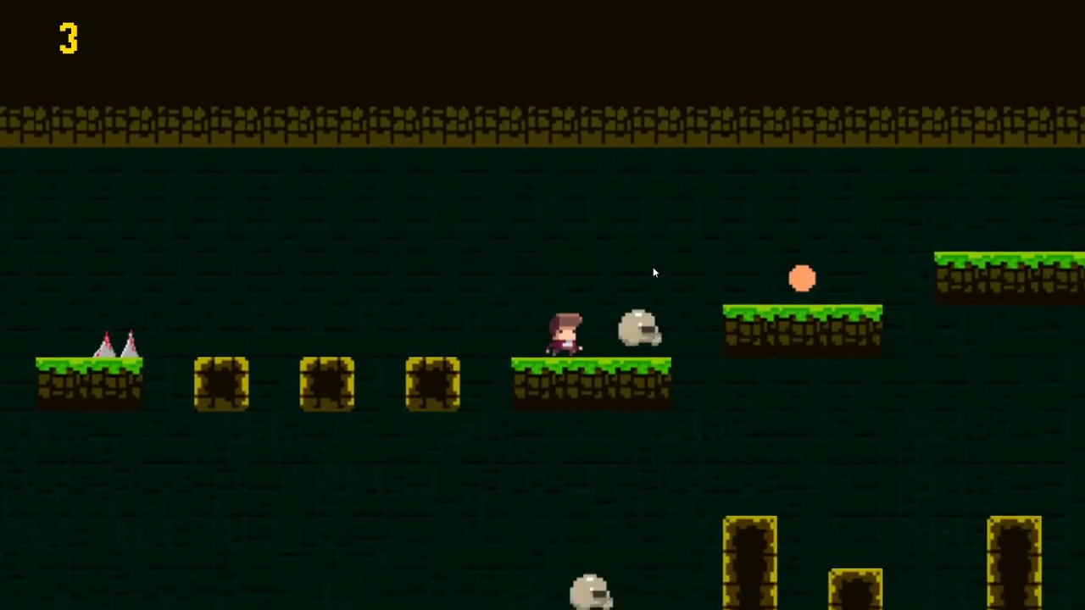
pyautogui.press('Up')
pyautogui.press('Right')
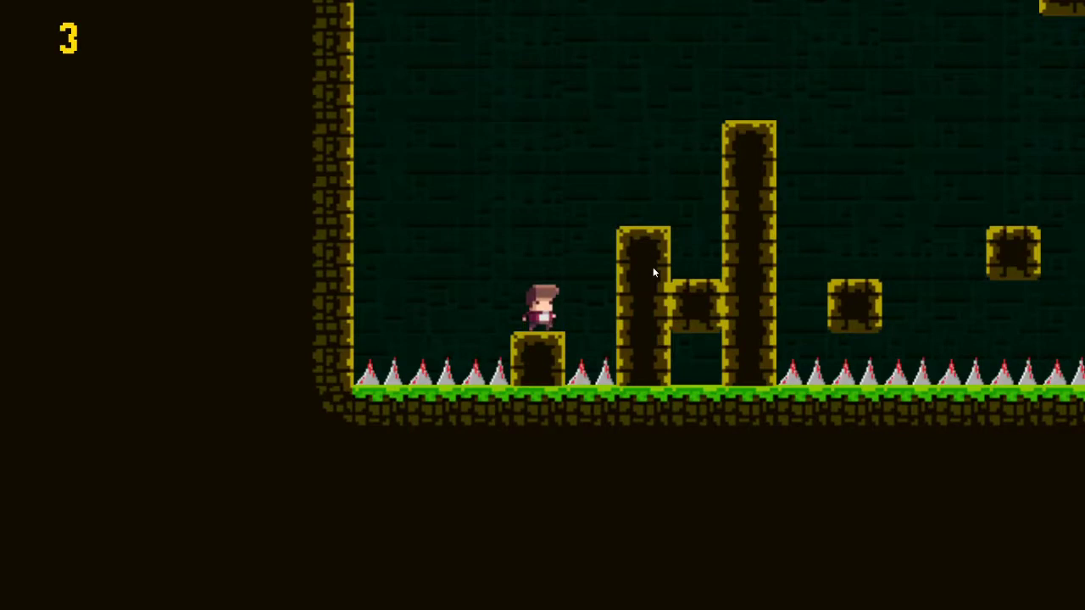
pyautogui.press('Up')
pyautogui.press('Right')
pyautogui.press('Up')
pyautogui.press('Up')
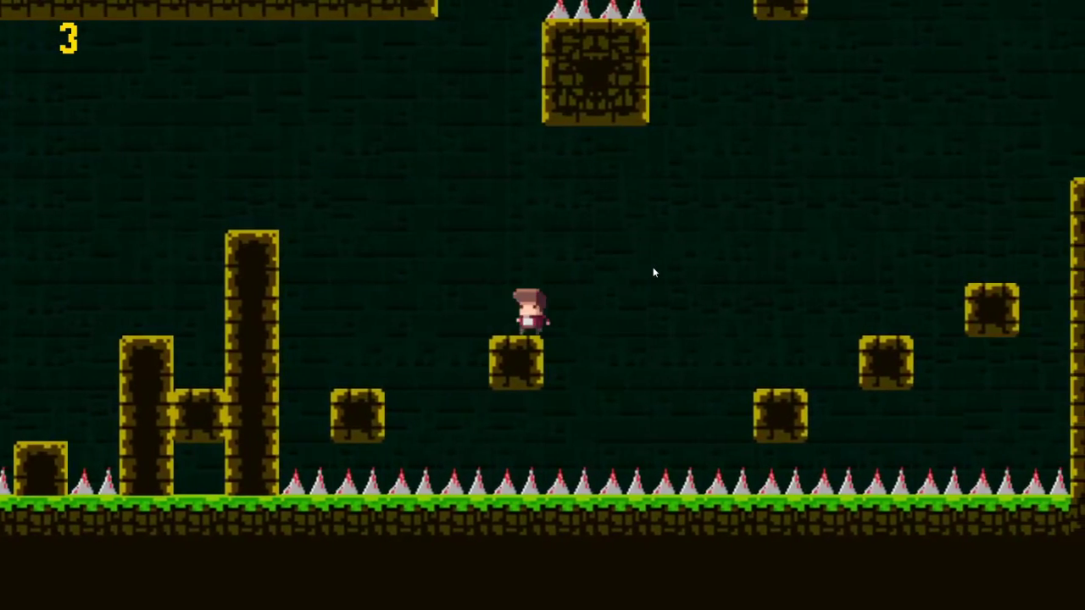
# Cross the spike floor by jumping over the pillars and floating blocks
pyautogui.press('Up')
pyautogui.press('Right')
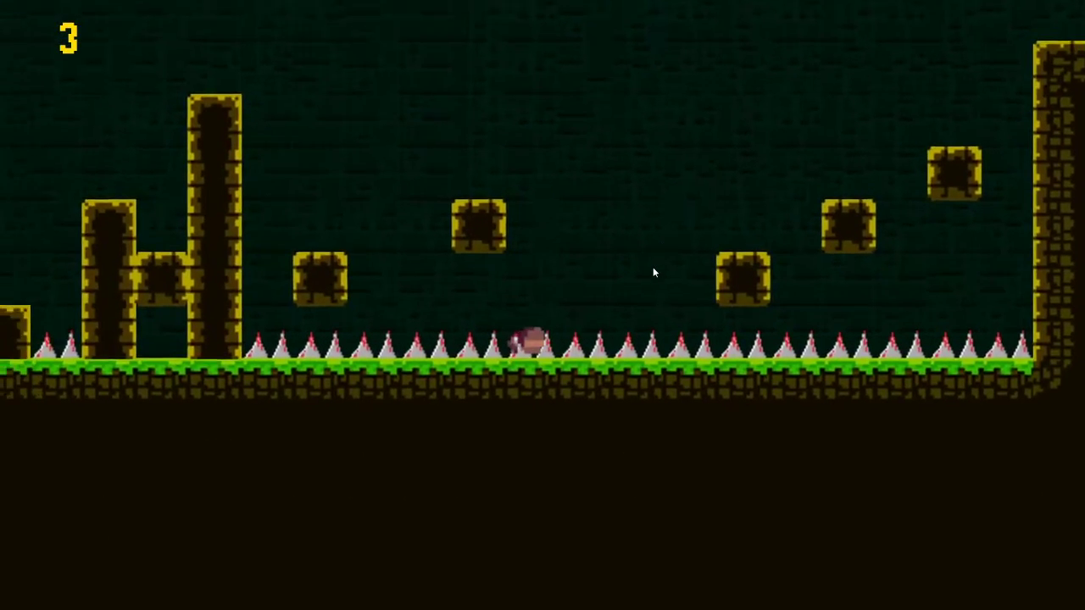
pyautogui.press('Up')
pyautogui.press('Right')
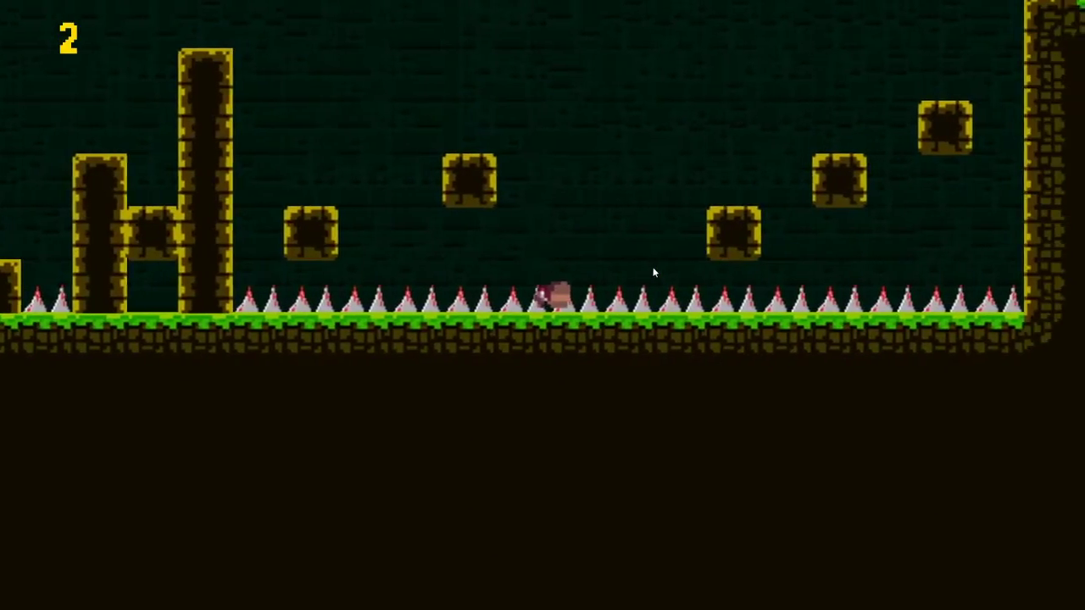
pyautogui.press('Up')
pyautogui.press('Right')
pyautogui.press('Up')
pyautogui.press('Right')
pyautogui.press('Up')
pyautogui.press('Up')
pyautogui.press('Up')
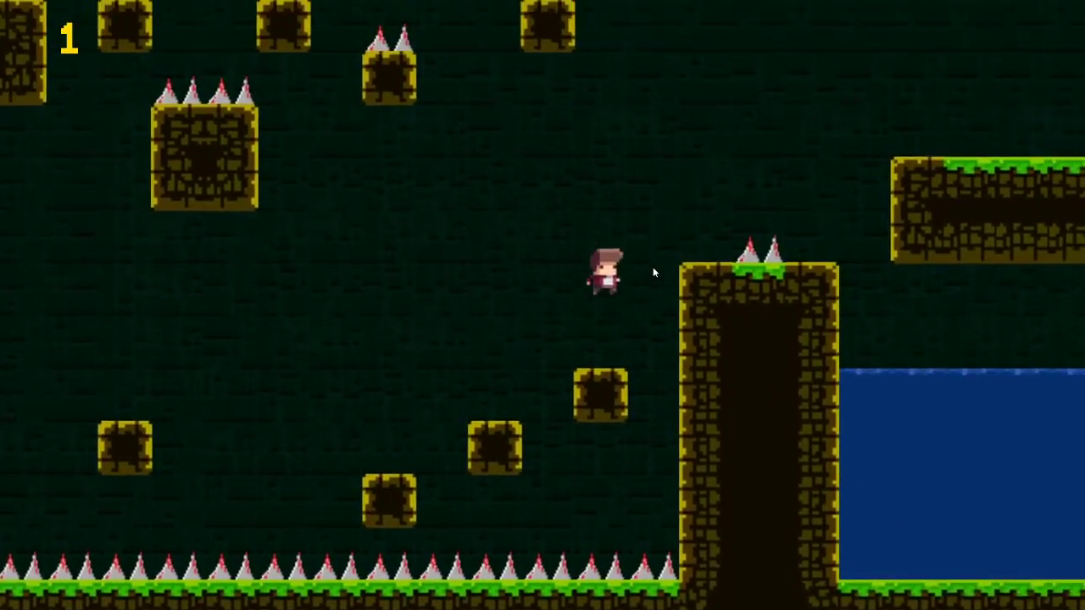
# Cross the spiked pillar top and land on the upper grass platform
pyautogui.press('Right')
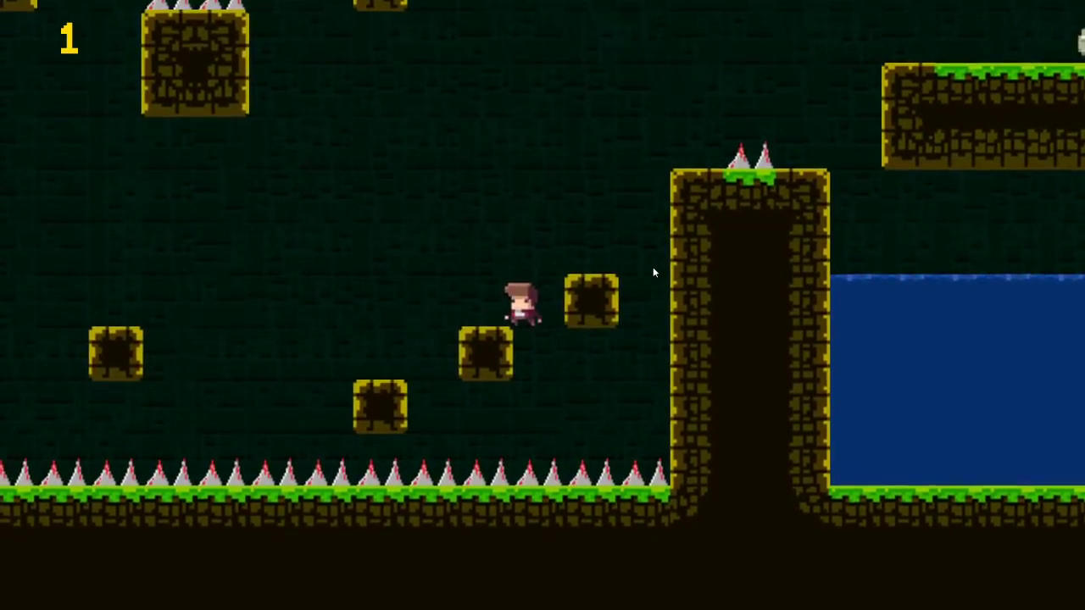
pyautogui.press('Up')
pyautogui.press('Up')
pyautogui.press('Right')
pyautogui.press('Up')
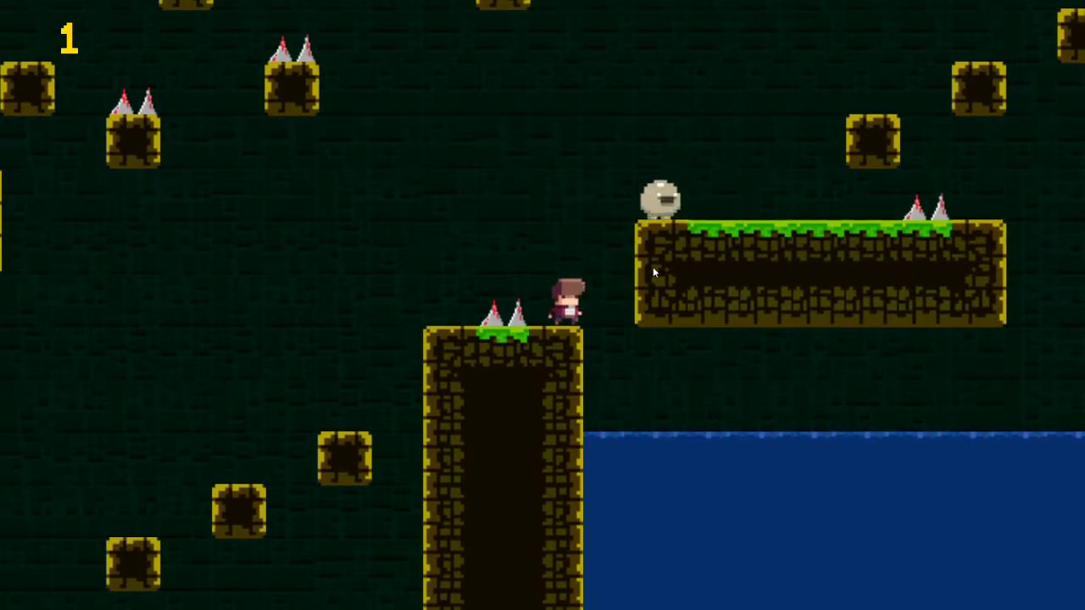
pyautogui.press('Up')
pyautogui.press('Right')
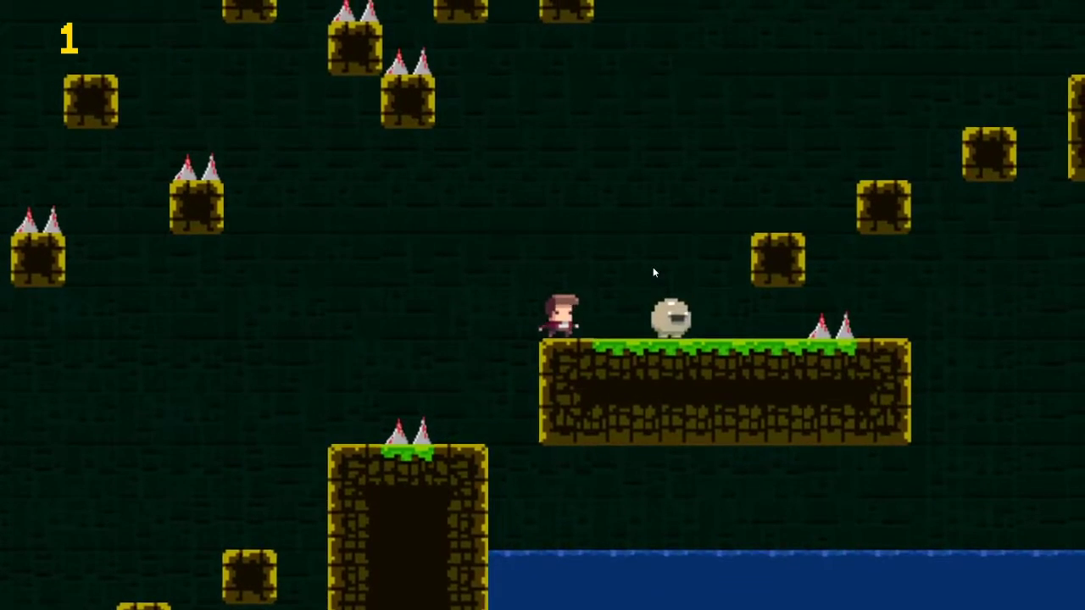
# Jump past the rock enemy and climb the stepping blocks to the ladder
pyautogui.press('Up')
pyautogui.press('Right')
pyautogui.press('Up')
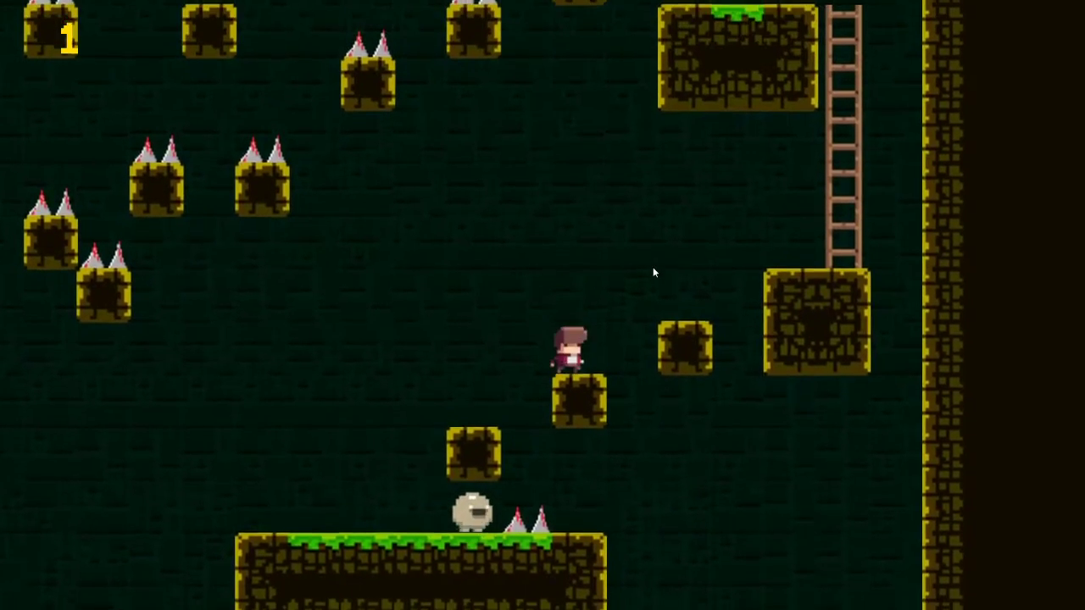
pyautogui.press('Up')
pyautogui.press('Right')
pyautogui.press('Right')
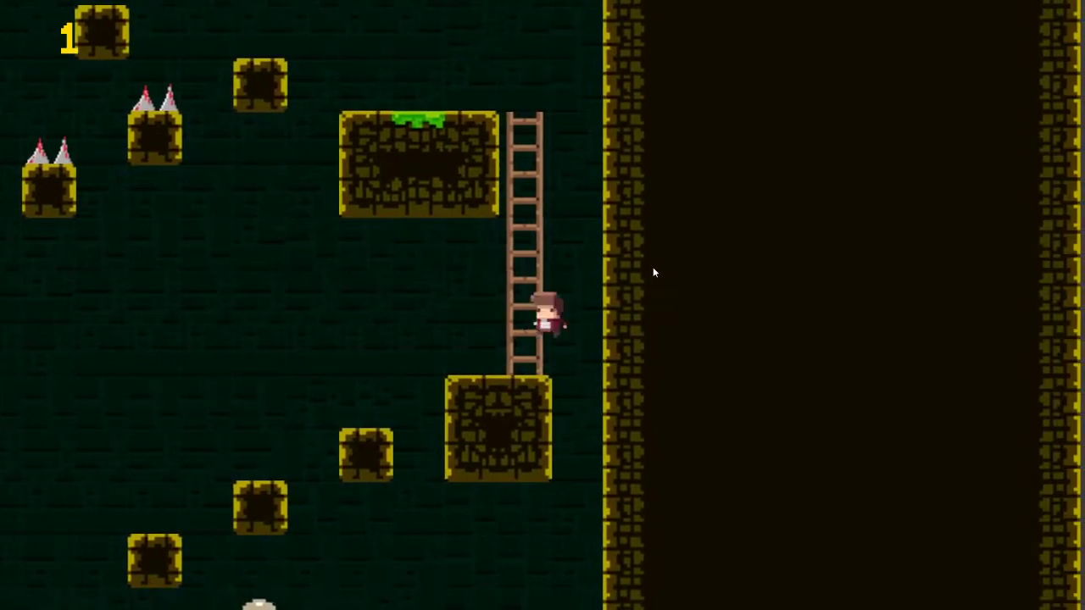
# Climb the last ladder and jump left across the blocks to the level exit
pyautogui.press('Right')
pyautogui.press('Up')
pyautogui.press('Up')
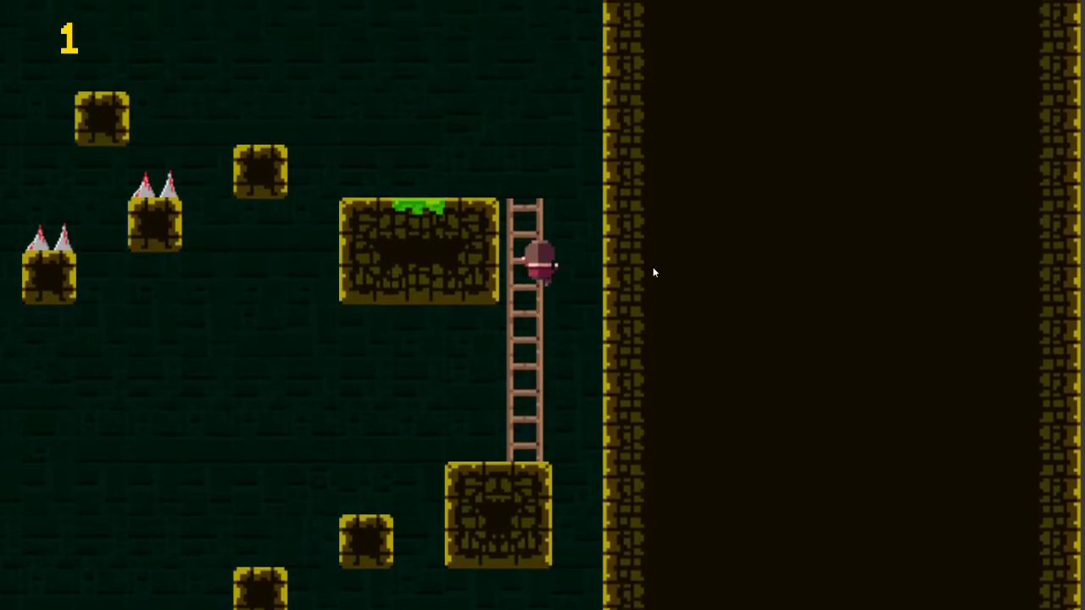
pyautogui.press('Left')
pyautogui.press('Left')
pyautogui.press('Up')
pyautogui.press('Left')
pyautogui.press('Up')
pyautogui.press('Right')
pyautogui.press('Right')
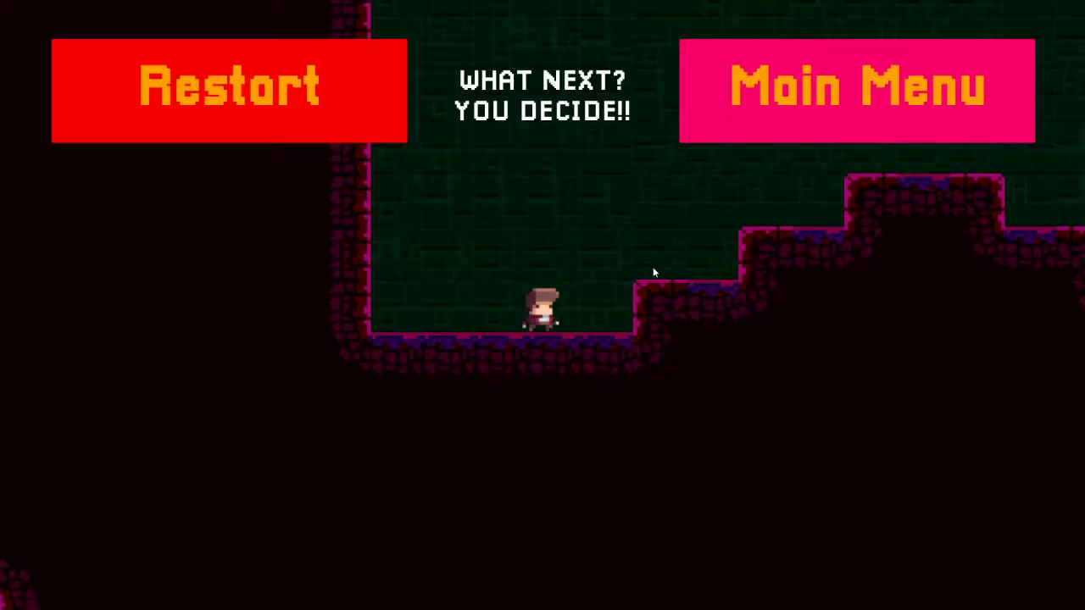
# Restart the game and jump from the short block onto the tall pillar
pyautogui.click(367, 123)
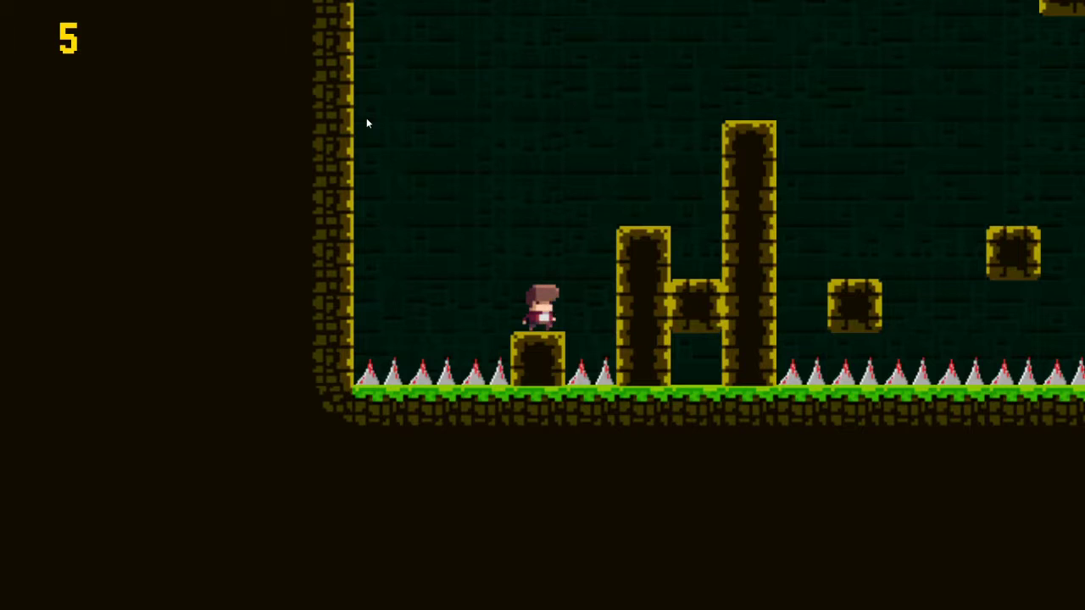
pyautogui.press('Up')
pyautogui.press('Right')
pyautogui.press('Up')
# Move right from the pillar and hop across the small floating blocks
pyautogui.press('Right')
pyautogui.press('Right')
pyautogui.press('Up')
pyautogui.press('Right')
pyautogui.press('Right')
pyautogui.press('Up')
pyautogui.press('Right')
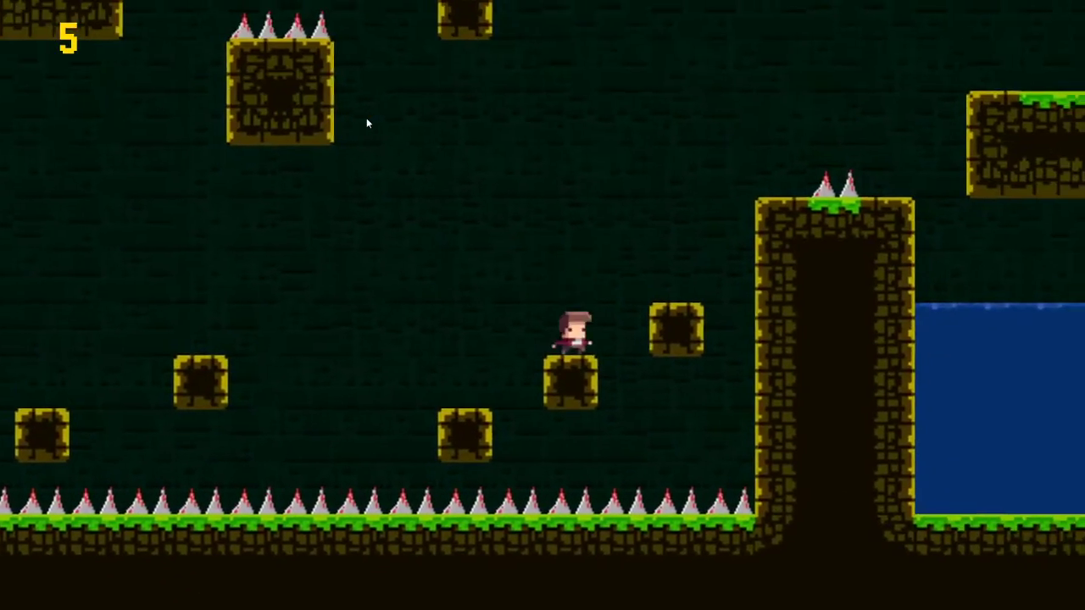
pyautogui.press('Up')
pyautogui.press('Right')
pyautogui.press('Right')
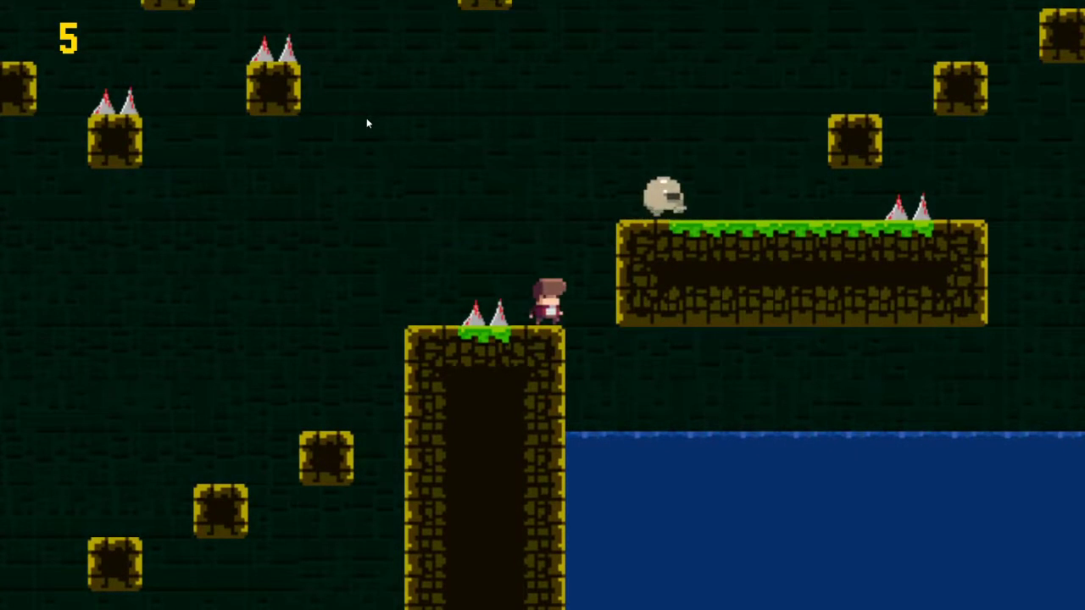
# Climb from the grassy platform up across floating blocks toward the ladder
pyautogui.press('Right')
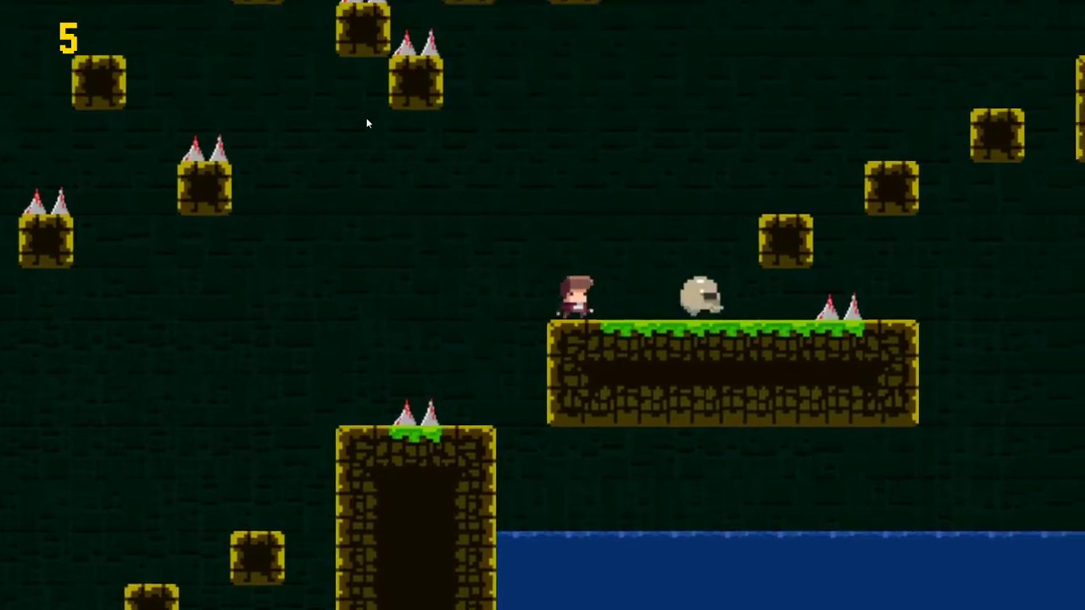
pyautogui.press('Up')
pyautogui.press('Right')
pyautogui.press('Up')
pyautogui.press('Right')
pyautogui.press('Up')
pyautogui.press('Right')
pyautogui.press('Up')
pyautogui.press('Right')
pyautogui.press('Up')
pyautogui.press('Up')
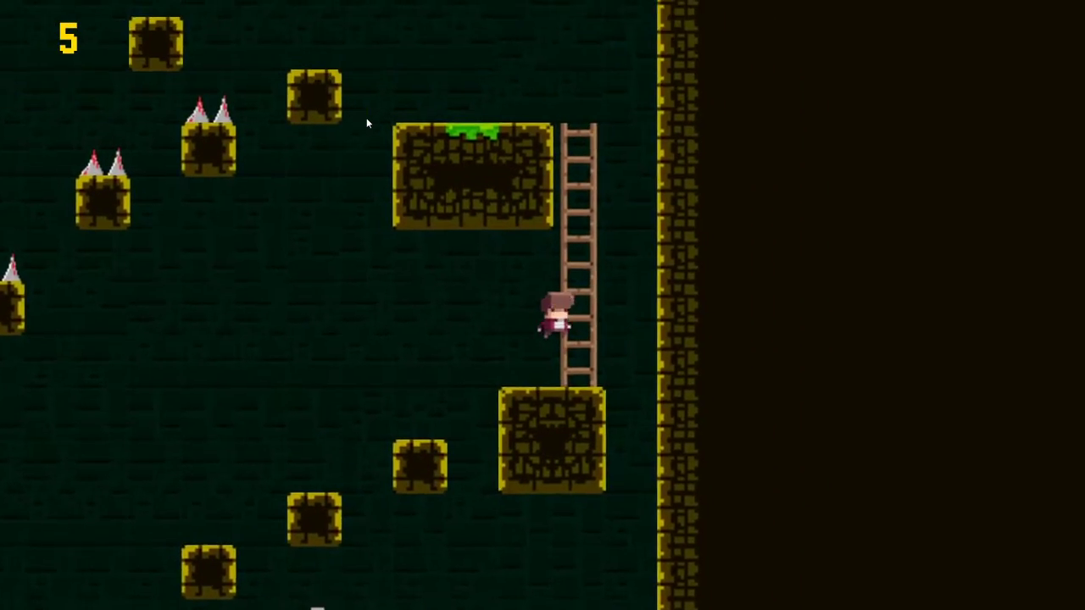
# Climb the ladder, then leave it and jump left onto a block
pyautogui.press('Right')
pyautogui.press('Up')
pyautogui.press('Up')
pyautogui.press('Left')
pyautogui.press('Left')
pyautogui.press('Up')
pyautogui.press('Left')
# Move left and down across the blocks, then climb toward the ceiling
pyautogui.press('Left')
pyautogui.press('Left')
pyautogui.press('Left')
pyautogui.press('Up')
pyautogui.press('Right')
pyautogui.press('Right')
pyautogui.press('Right')
pyautogui.press('Left')
# Drop into the next section and keep jumping across its blocks
pyautogui.press('Down')
pyautogui.press('Up')
pyautogui.press('Left')
pyautogui.press('Up')
pyautogui.press('Left')
pyautogui.press('Up')
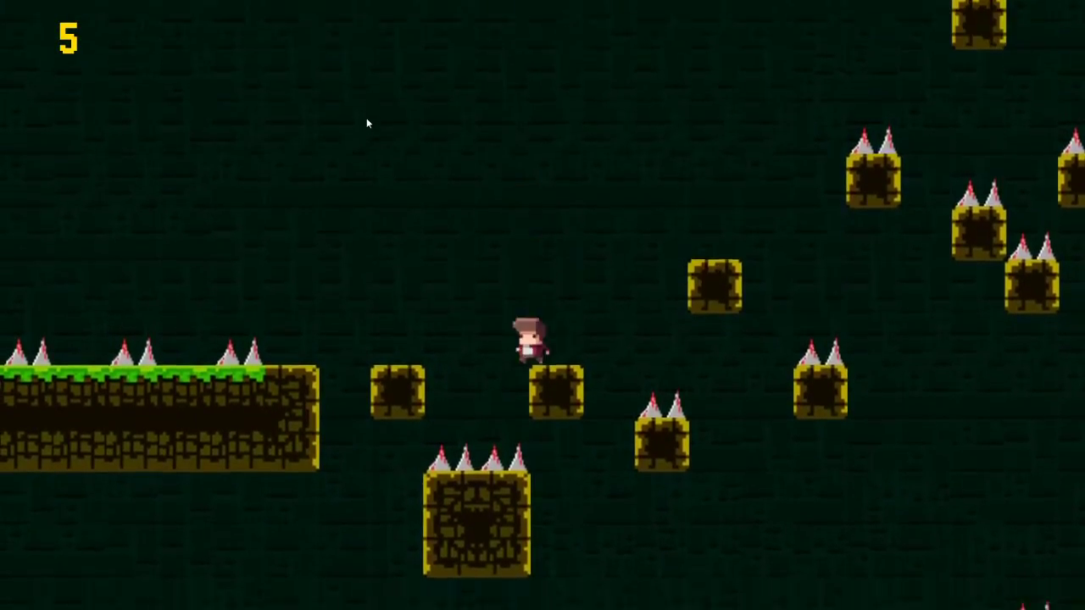
pyautogui.press('Up')
pyautogui.press('Left')
pyautogui.press('Left')
pyautogui.press('Up')
# Jump between the spikes and climb the ladders onto the grassy platform
pyautogui.press('Left')
pyautogui.press('Up')
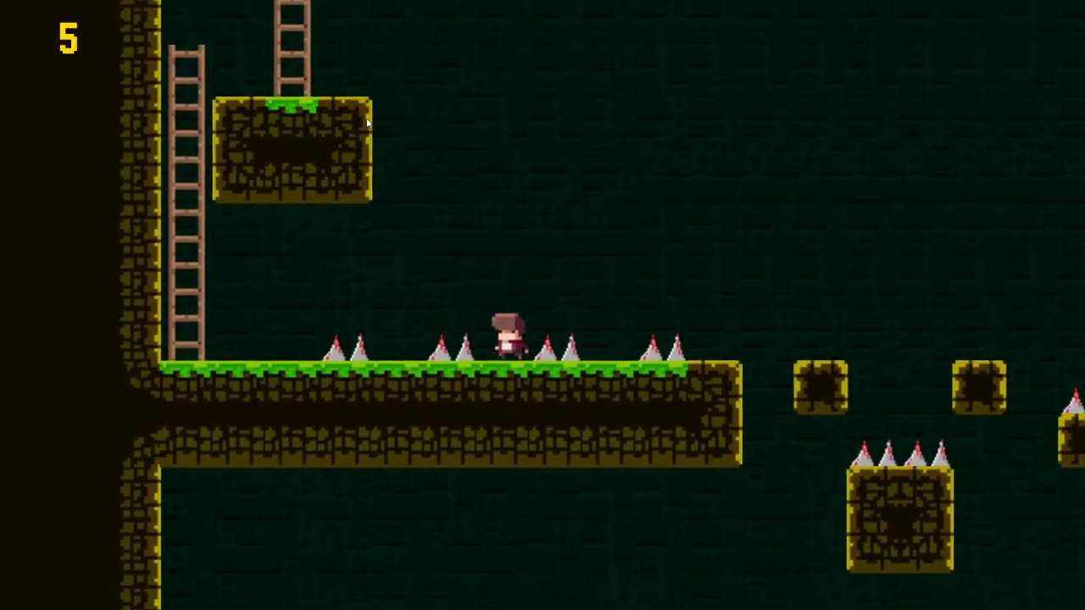
pyautogui.press('Up')
pyautogui.press('Left')
pyautogui.press('Left')
pyautogui.press('Up')
pyautogui.press('Up')
pyautogui.press('Right')
pyautogui.press('Up')
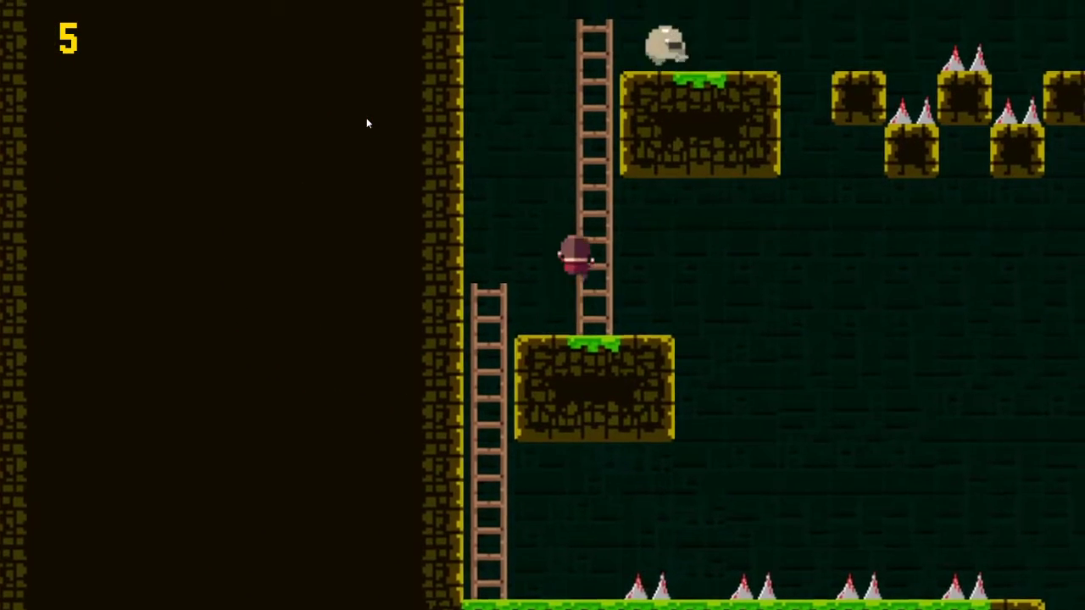
pyautogui.press('Up')
pyautogui.press('Up')
pyautogui.press('Right')
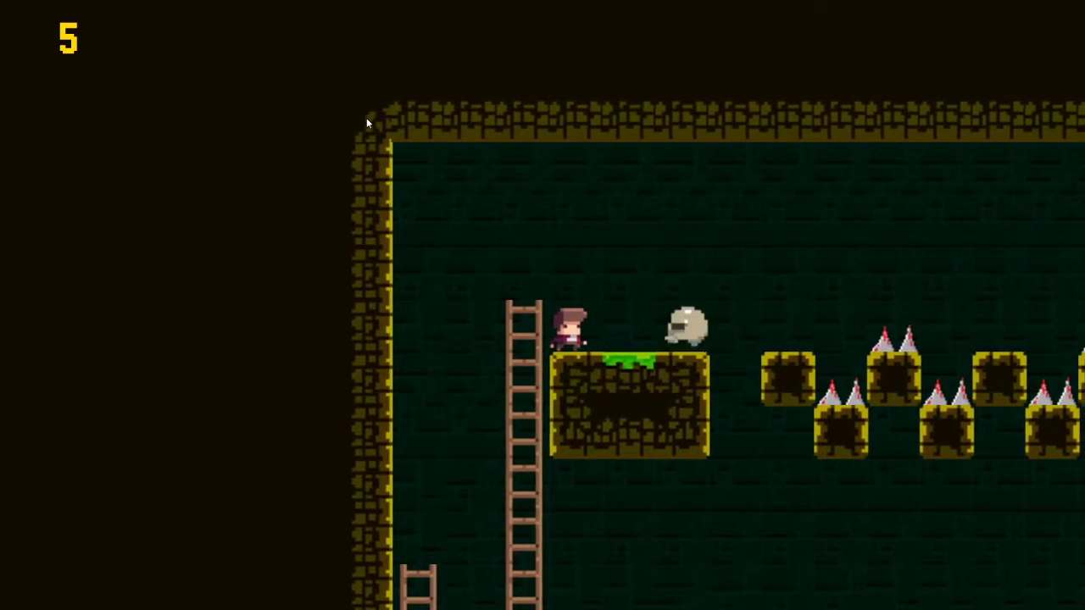
# Jump over the skull and cross the row of spiked blocks
pyautogui.press('Up')
pyautogui.press('Right')
pyautogui.press('Right')
pyautogui.press('Up')
pyautogui.press('Right')
pyautogui.press('Up')
pyautogui.press('Right')
pyautogui.press('Right')
pyautogui.press('Up')
pyautogui.press('Right')
pyautogui.press('Right')
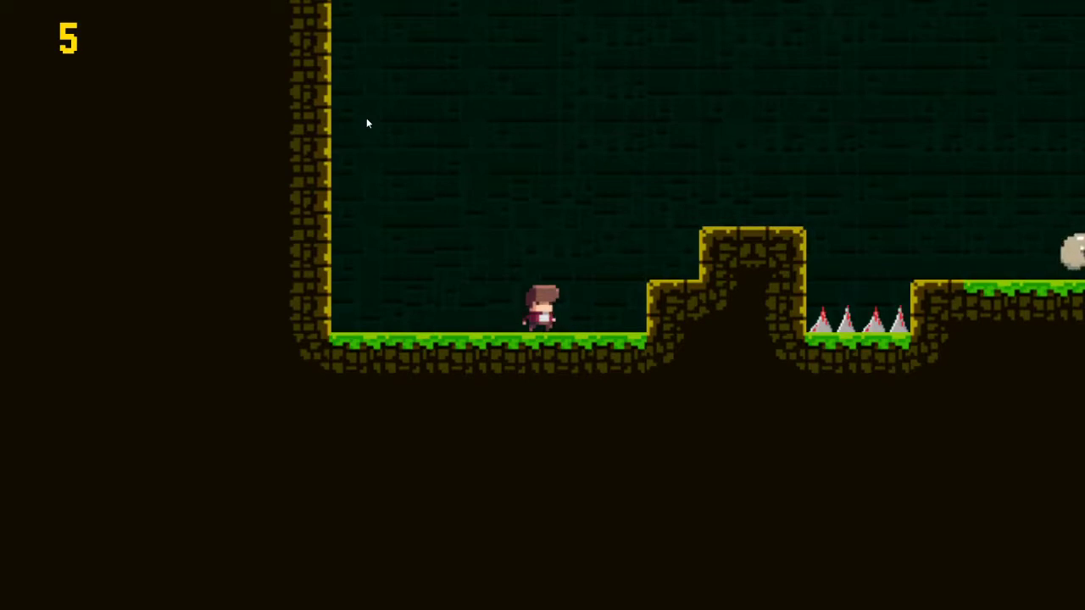
# Run right over the spikes onto the tall pillar and beyond
pyautogui.press('Right')
pyautogui.press('Up')
pyautogui.press('Right')
pyautogui.press('Up')
pyautogui.press('Right')
pyautogui.press('Up')
pyautogui.press('Right')
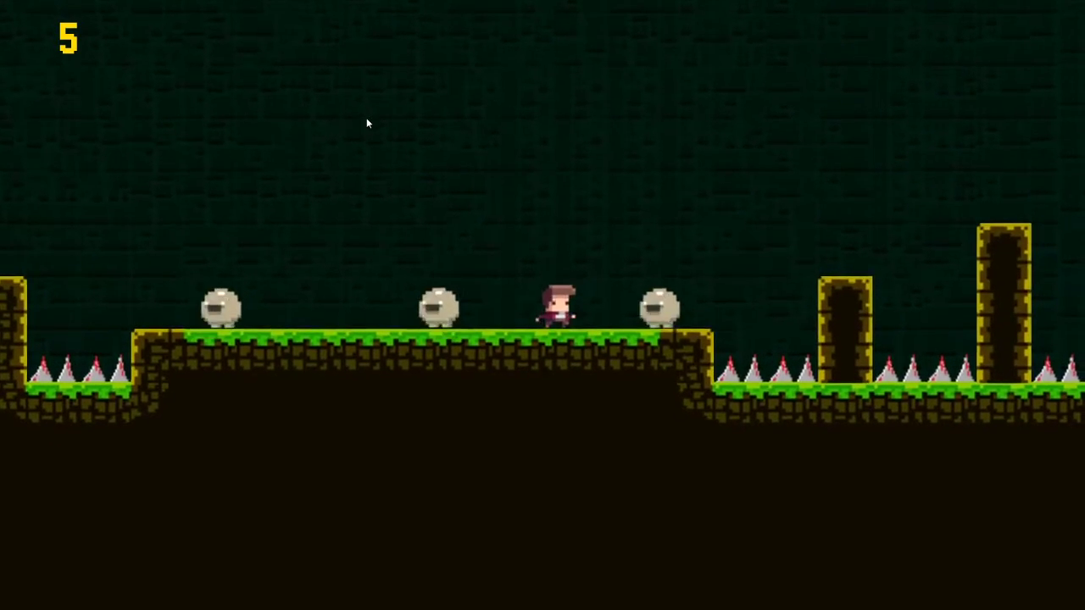
# Leap high over the spikes and up to the step platform
pyautogui.press('Up')
pyautogui.press('Right')
pyautogui.press('Up')
pyautogui.press('Right')
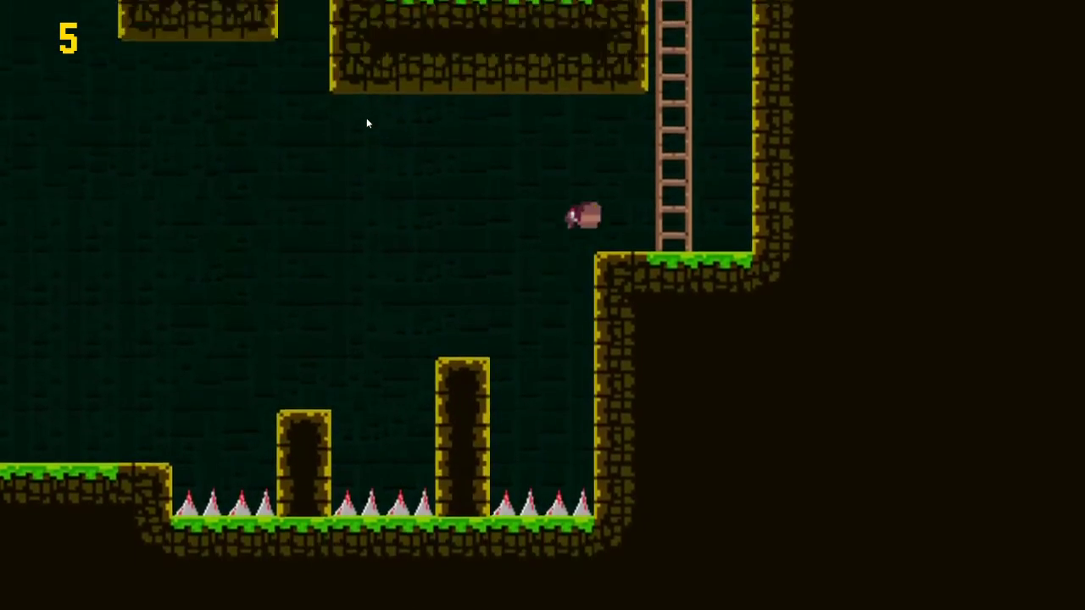
pyautogui.press('Up')
pyautogui.press('Right')
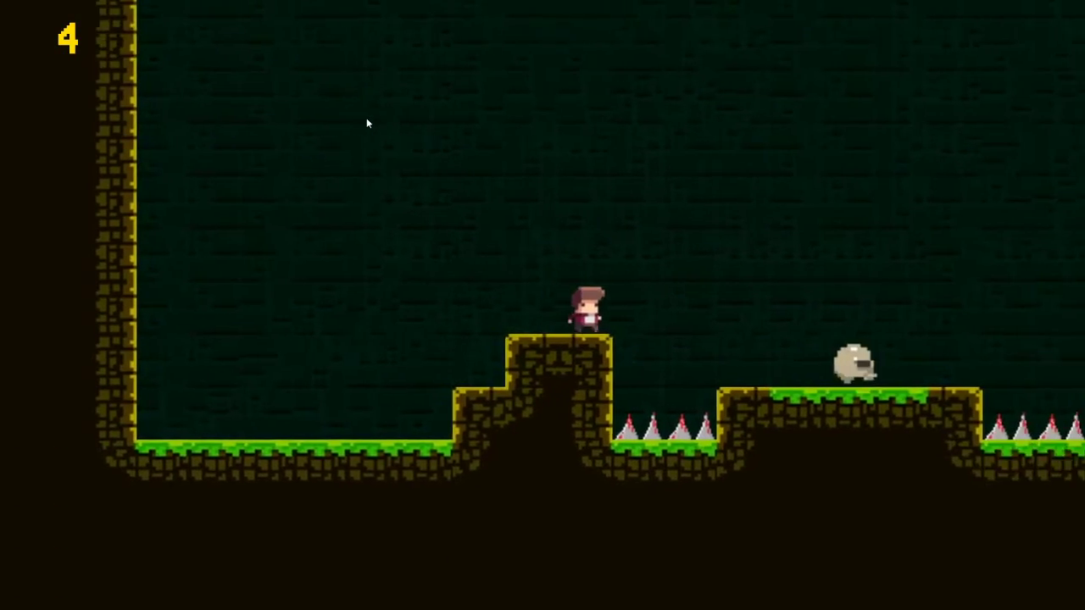
# Jump past the skull and spikes and off the pillar; the counter reaches 4
pyautogui.press('Up')
pyautogui.press('Right')
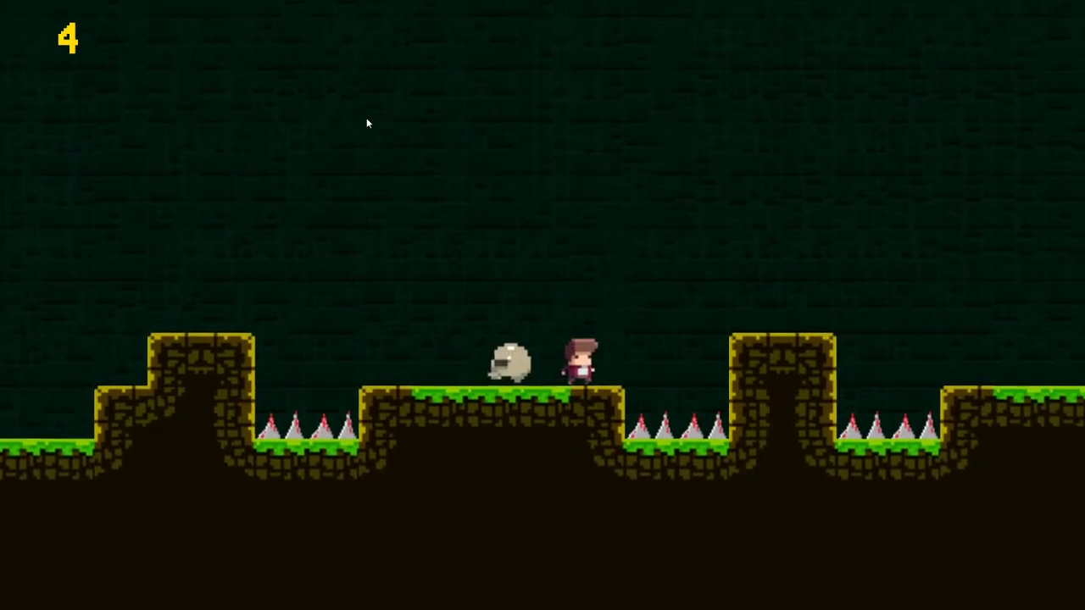
pyautogui.press('Up')
pyautogui.press('Right')
pyautogui.press('Up')
pyautogui.press('Right')
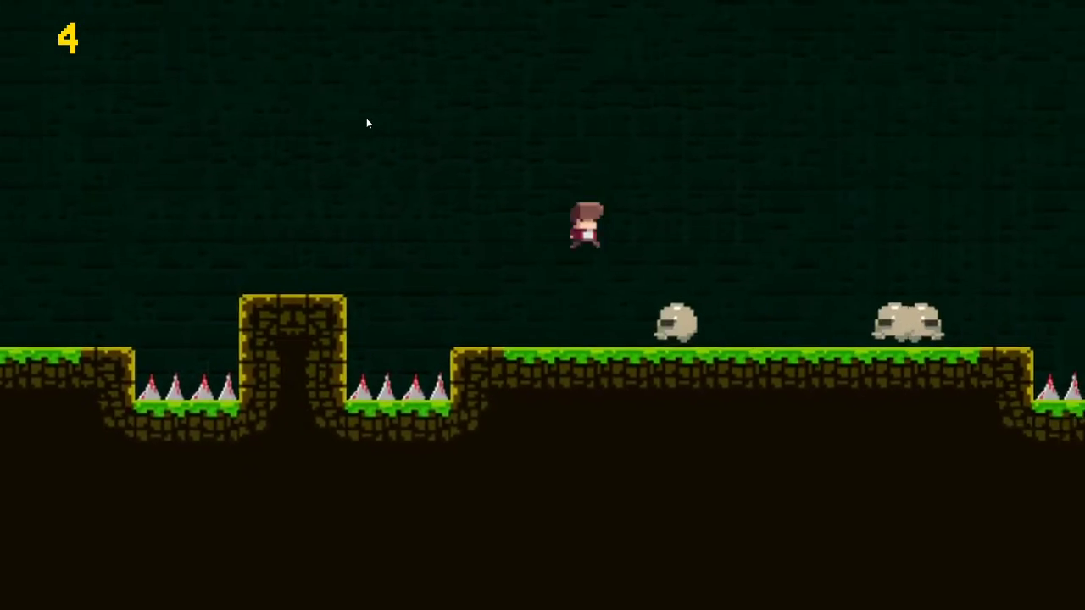
# Jump high off the platform and leap from the ledge across both pillars
pyautogui.press('Up')
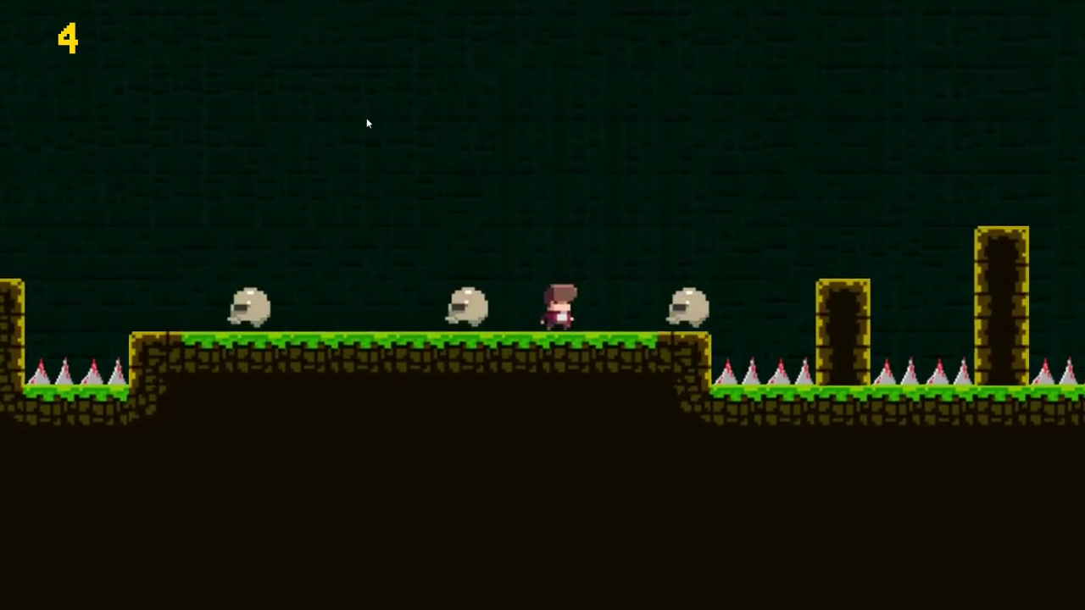
pyautogui.press('Up')
pyautogui.press('Right')
pyautogui.press('Up')
pyautogui.press('Right')
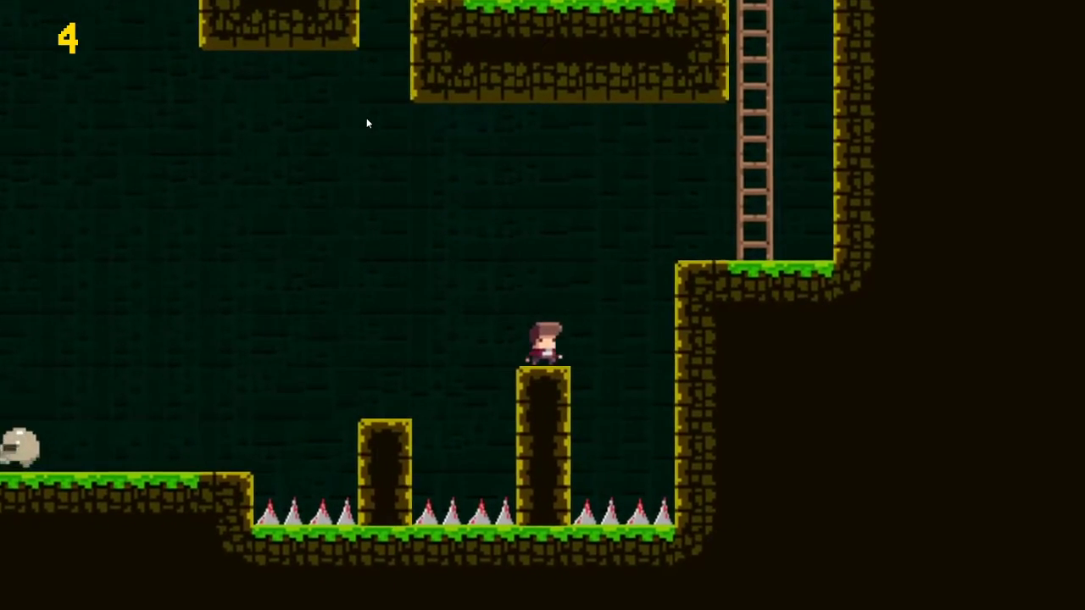
# Jump to the ladder ledge and climb to the top of the ladder
pyautogui.press('Up')
pyautogui.press('Right')
pyautogui.press('Up')
pyautogui.press('Up')
# Get past the skull onto the L-shaped block, then jump to the floating blocks
pyautogui.press('Left')
pyautogui.press('Up')
pyautogui.press('Left')
pyautogui.press('Up')
pyautogui.press('Up')
pyautogui.press('Left')
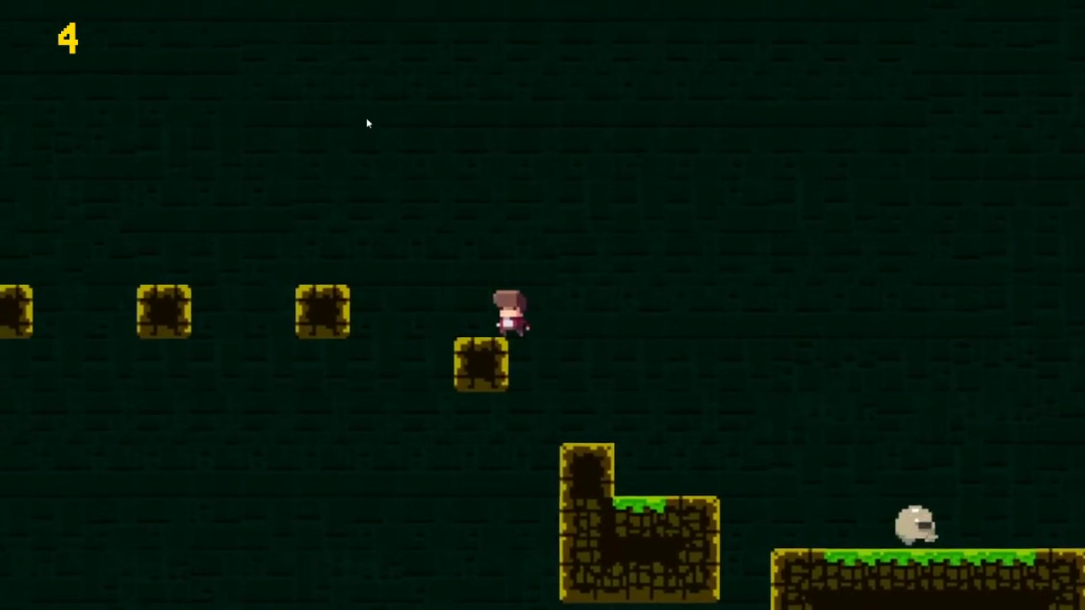
pyautogui.press('Up')
pyautogui.press('Up')
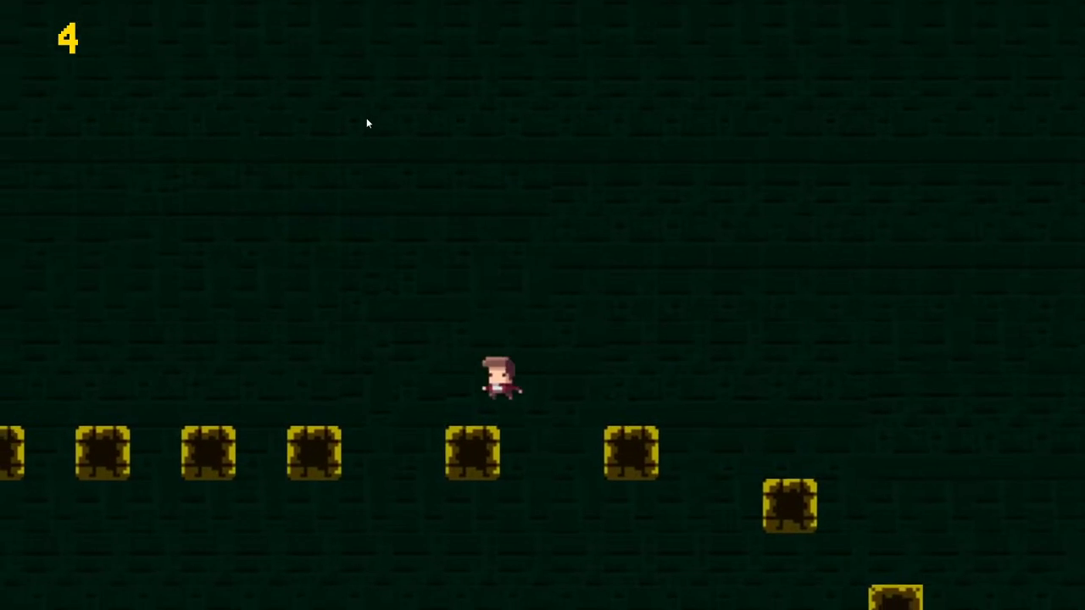
# Hop left across the floating blocks to the grass platform near the skull
pyautogui.press('Up')
pyautogui.press('Left')
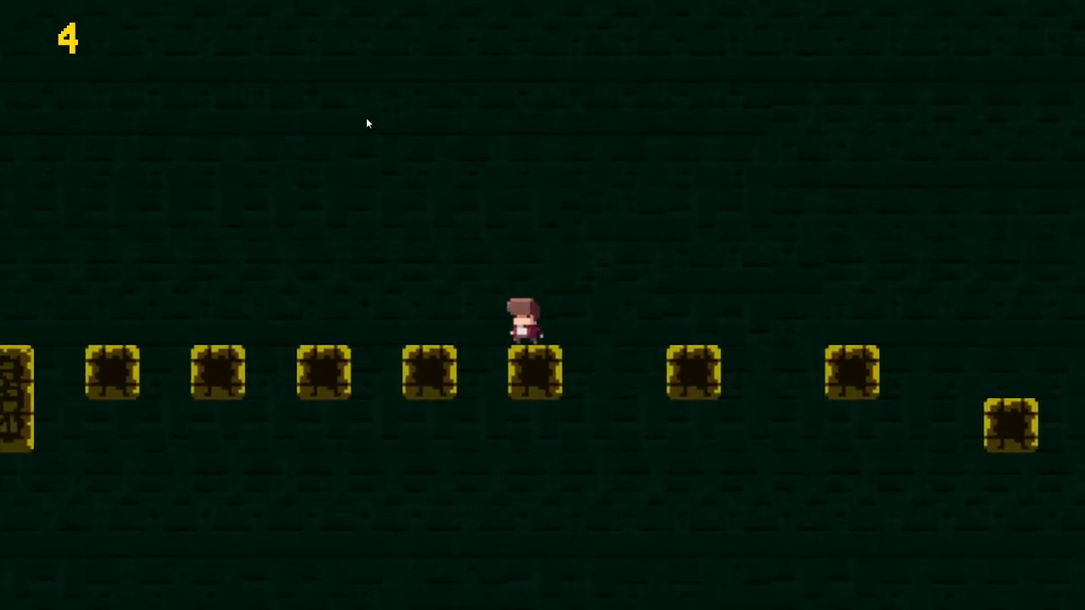
pyautogui.press('Left')
pyautogui.press('Up')
pyautogui.press('Left')
pyautogui.press('Up')
pyautogui.press('Up')
pyautogui.press('Left')
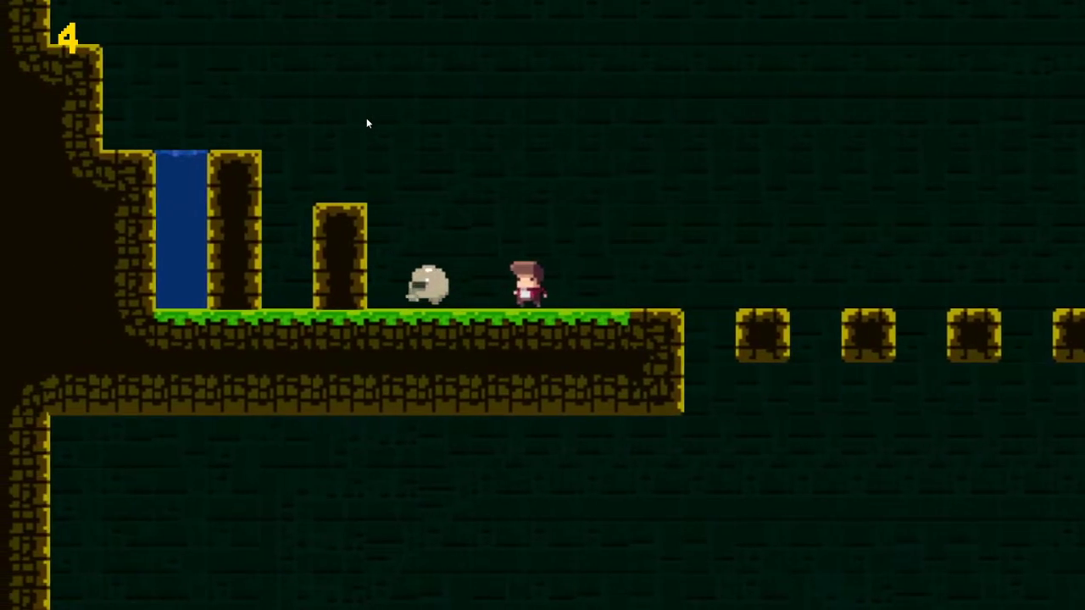
# Jump onto the pillars and up to the lowest grass platform
pyautogui.press('Up')
pyautogui.press('Left')
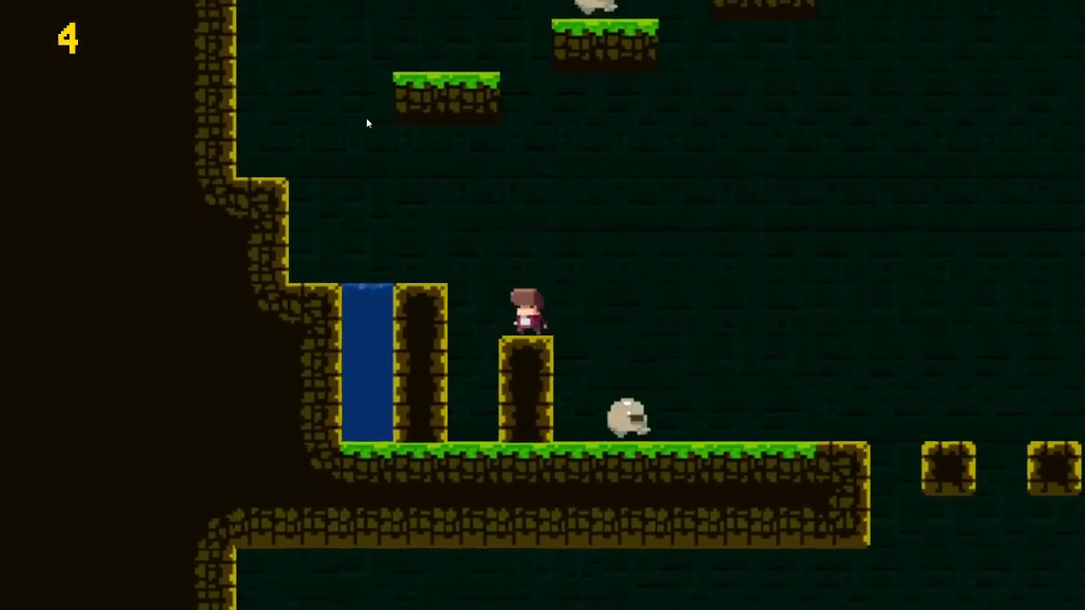
pyautogui.press('Up')
pyautogui.press('Left')
pyautogui.press('Up')
pyautogui.press('Right')
# Jump over the skull and climb two platforms up to the right
pyautogui.press('Right')
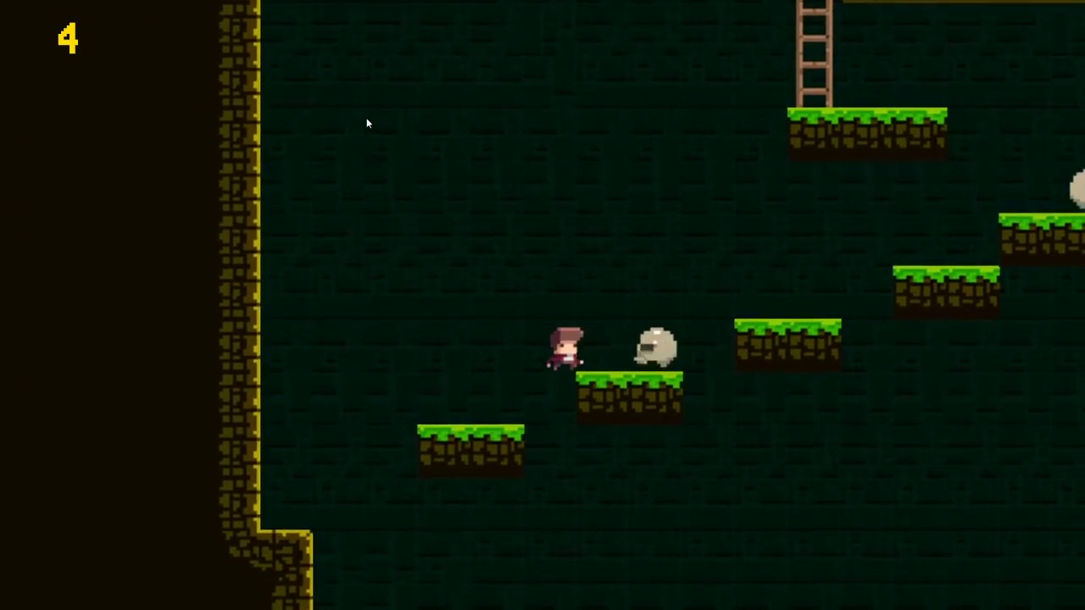
pyautogui.press('Up')
pyautogui.press('Up')
pyautogui.press('Right')
pyautogui.press('Up')
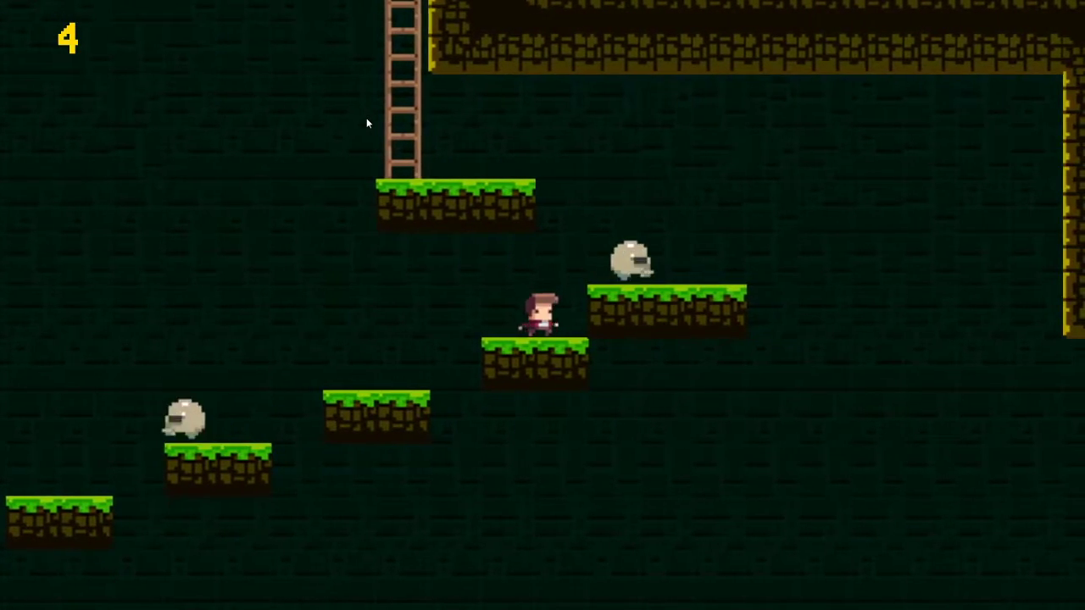
pyautogui.press('Up')
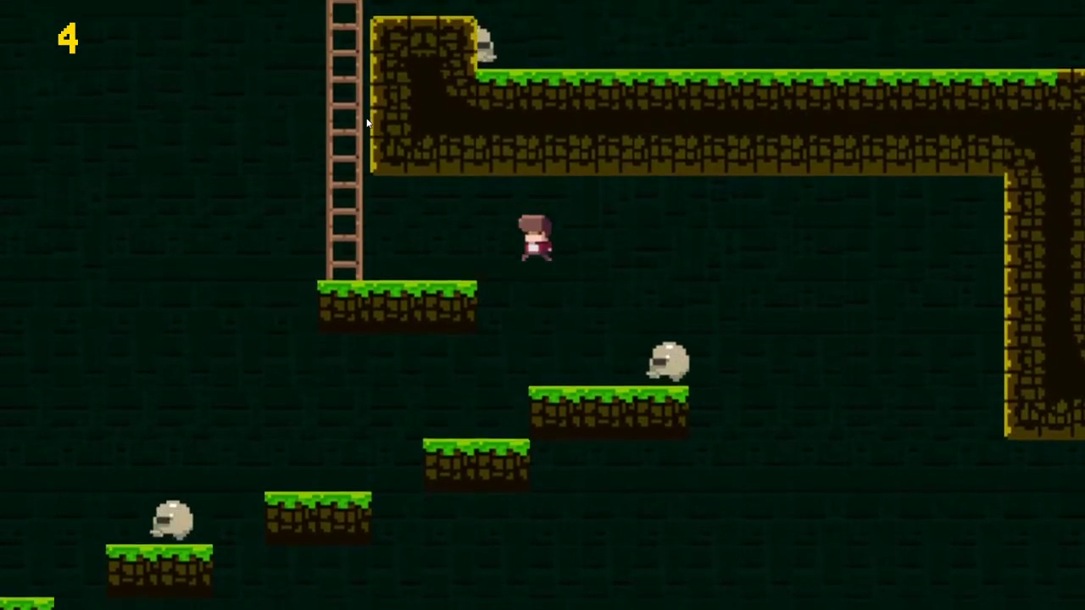
# Climb the ladder onto the brick wall and run along the grass platform
pyautogui.press('Left')
pyautogui.press('Up')
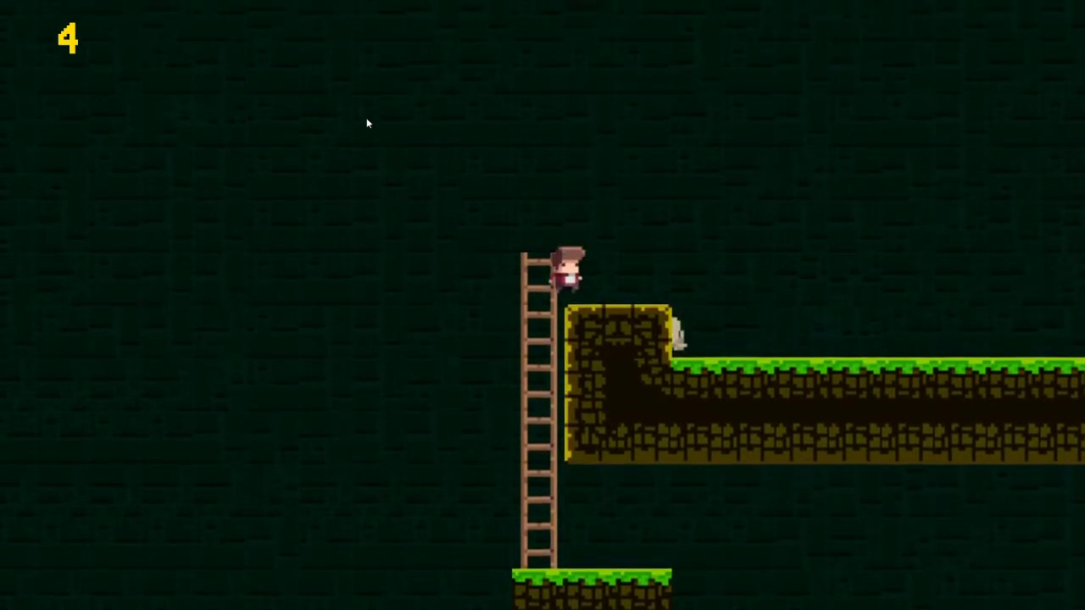
pyautogui.press('Right')
pyautogui.press('Up')
pyautogui.press('Right')
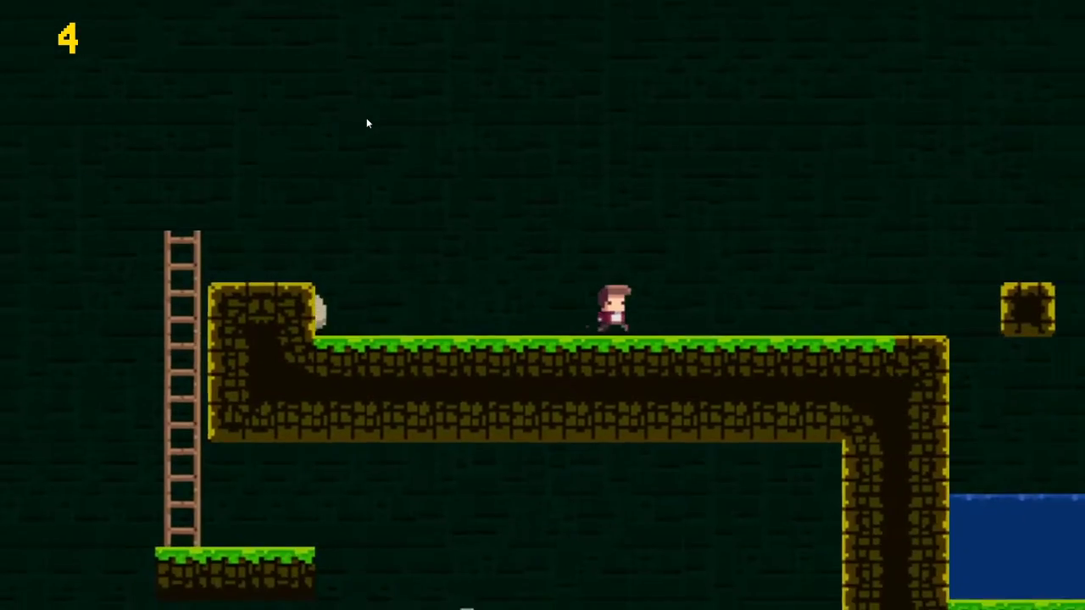
pyautogui.press('Up')
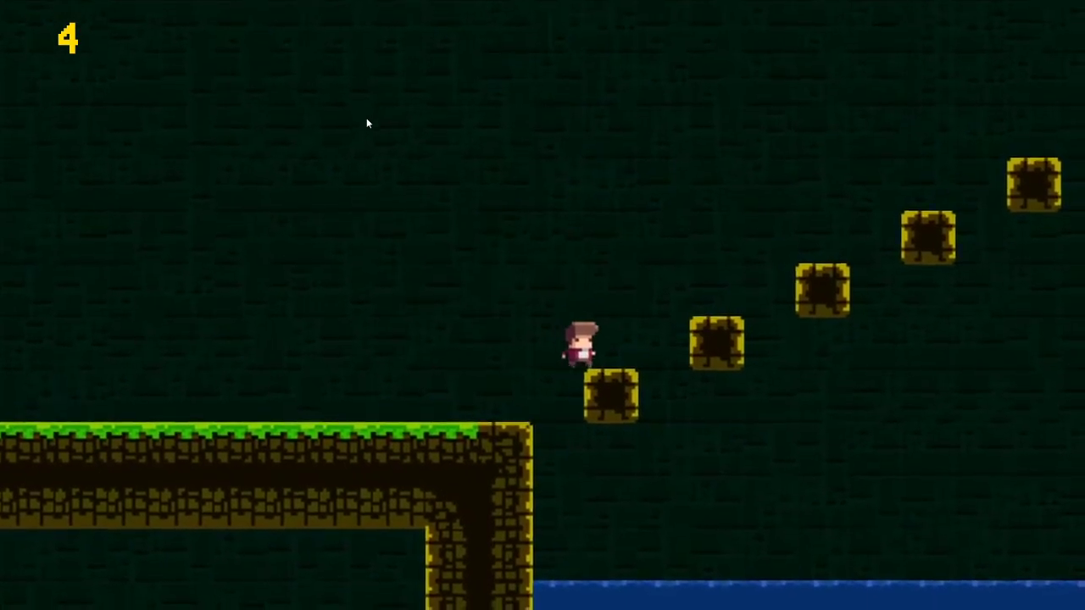
# Hop up the floating-block stairs to the right toward the ceiling
pyautogui.press('Up')
pyautogui.press('Right')
pyautogui.press('Right')
pyautogui.press('Up')
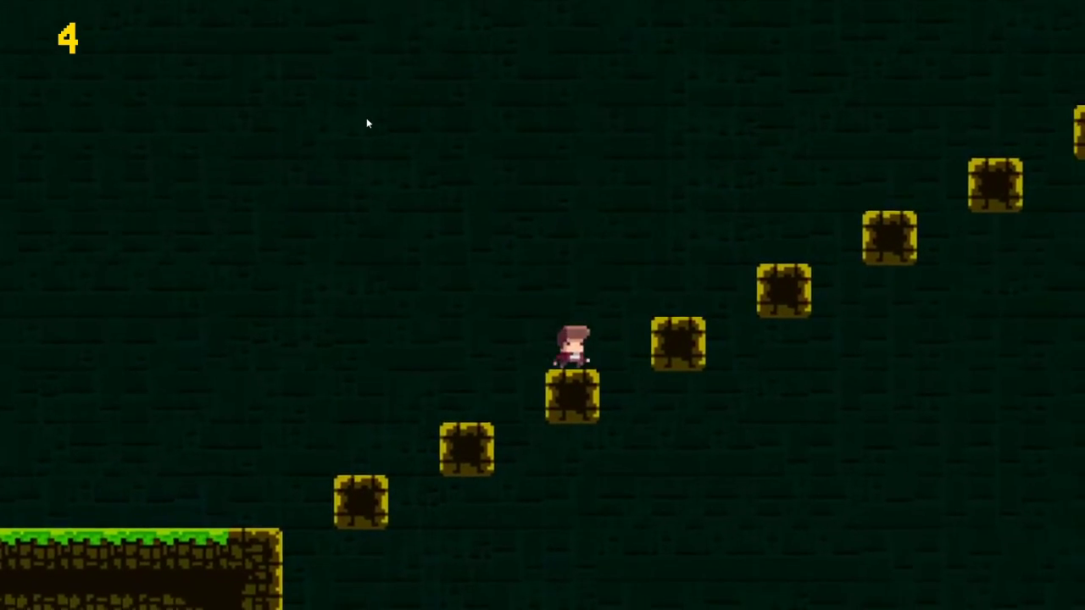
pyautogui.press('Up')
pyautogui.press('Up')
pyautogui.press('Right')
pyautogui.press('Up')
# Cross from the blocks onto the grass and over more blocks to the ladder platform
pyautogui.press('Right')
pyautogui.press('Up')
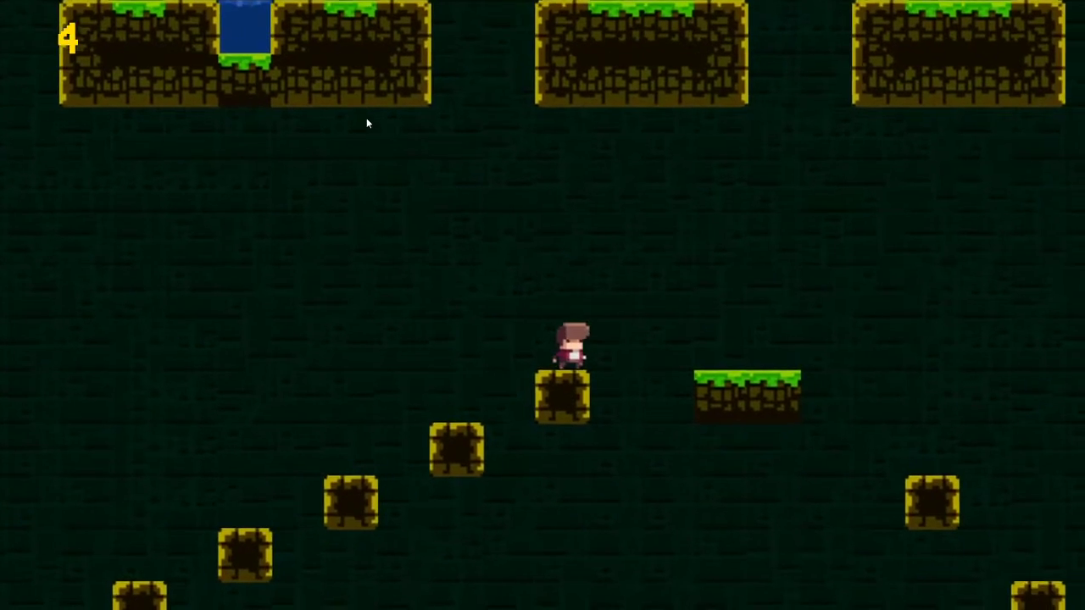
pyautogui.press('Up')
pyautogui.press('Right')
pyautogui.press('Up')
pyautogui.press('Up')
pyautogui.press('Right')
pyautogui.press('Up')
pyautogui.press('Up')
pyautogui.press('Right')
pyautogui.press('Up')
pyautogui.press('Up')
pyautogui.press('Right')
pyautogui.press('Up')
pyautogui.press('Up')
pyautogui.press('Up')
# Step off the ladder, jump the skull onto the upper grass platform, and run past
pyautogui.press('Left')
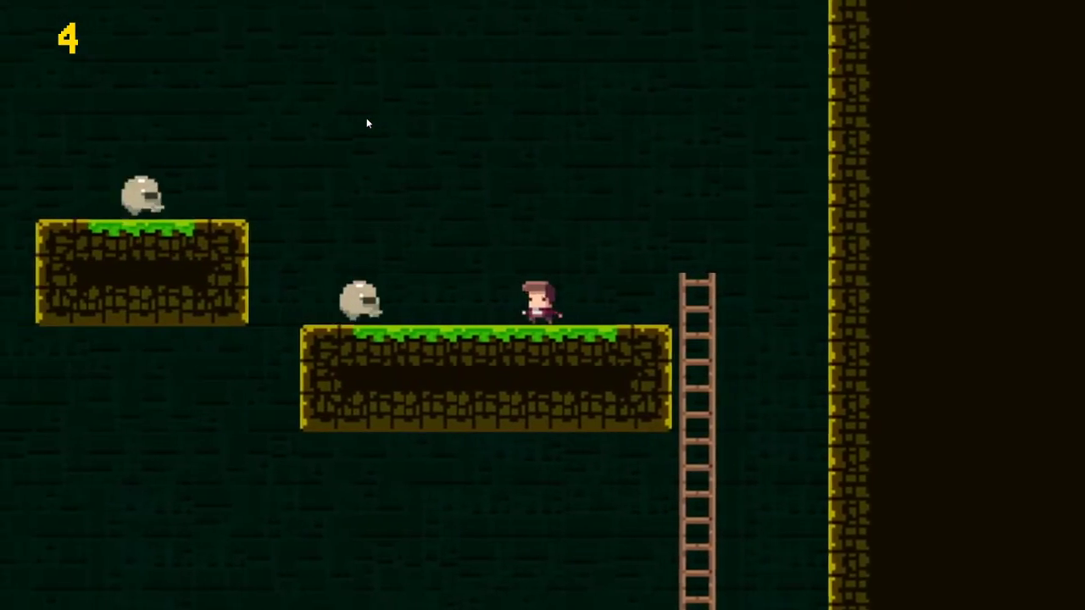
pyautogui.press('Up')
pyautogui.press('Left')
pyautogui.press('Left')
pyautogui.press('Up')
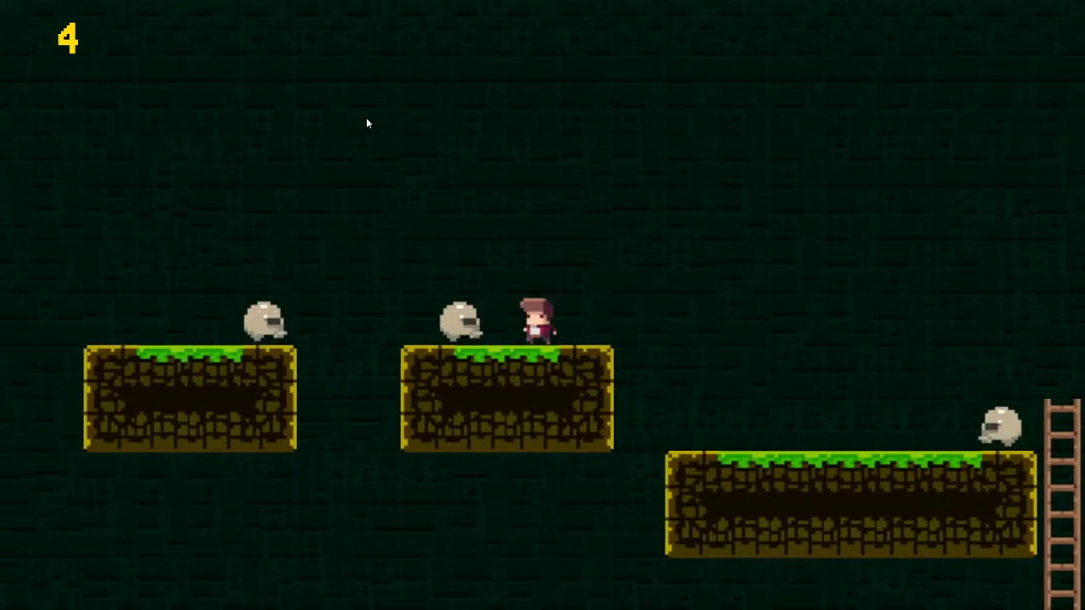
pyautogui.press('Left')
# Jump left across the gaps between platforms, including one high jump
pyautogui.press('Up')
pyautogui.press('Left')
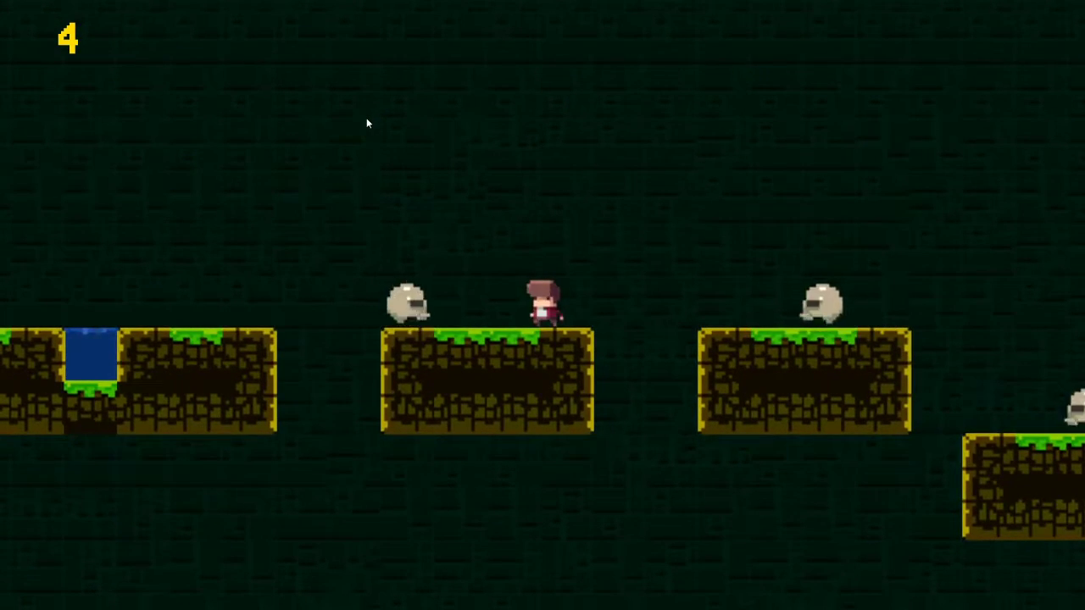
pyautogui.press('Up')
pyautogui.press('Left')
pyautogui.press('Up')
pyautogui.press('Left')
pyautogui.press('Up')
pyautogui.press('Left')
pyautogui.press('Up')
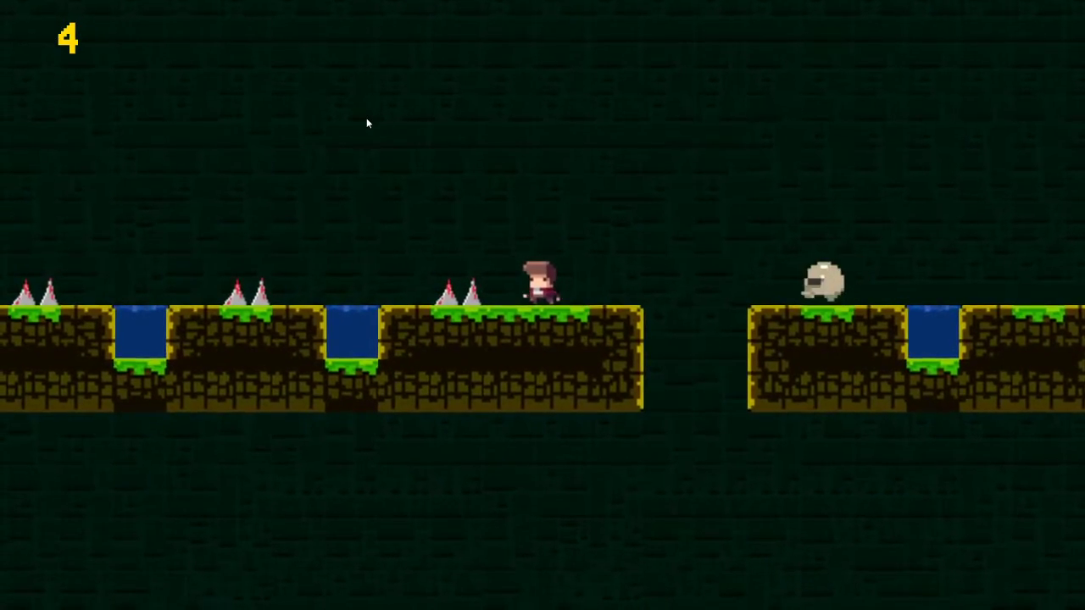
# Jump along the row of spikes and water pits into the spiky cave
pyautogui.press('Up')
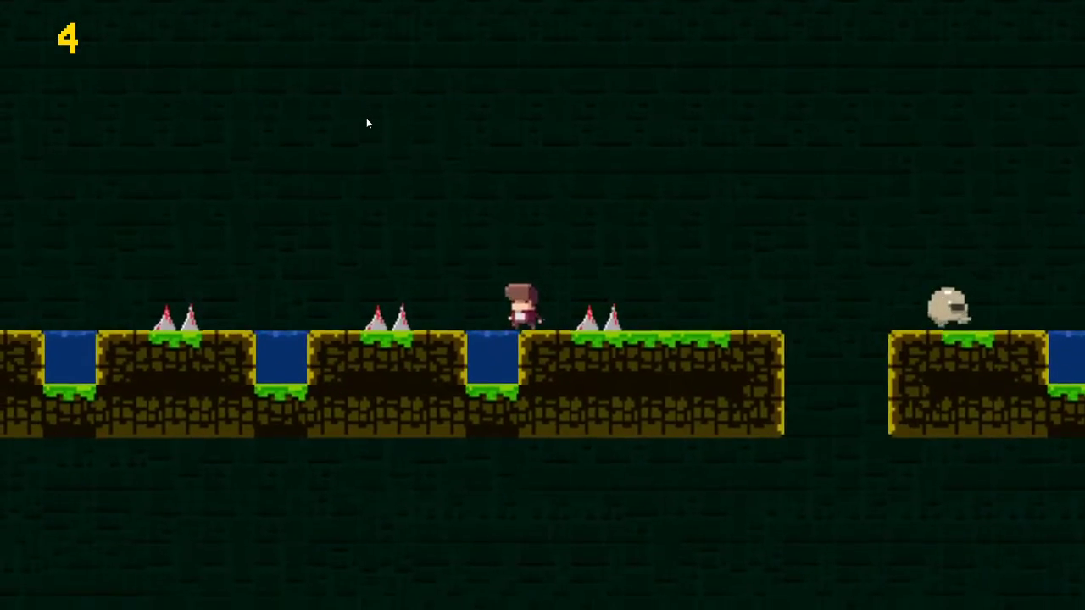
pyautogui.press('Up')
pyautogui.press('Up')
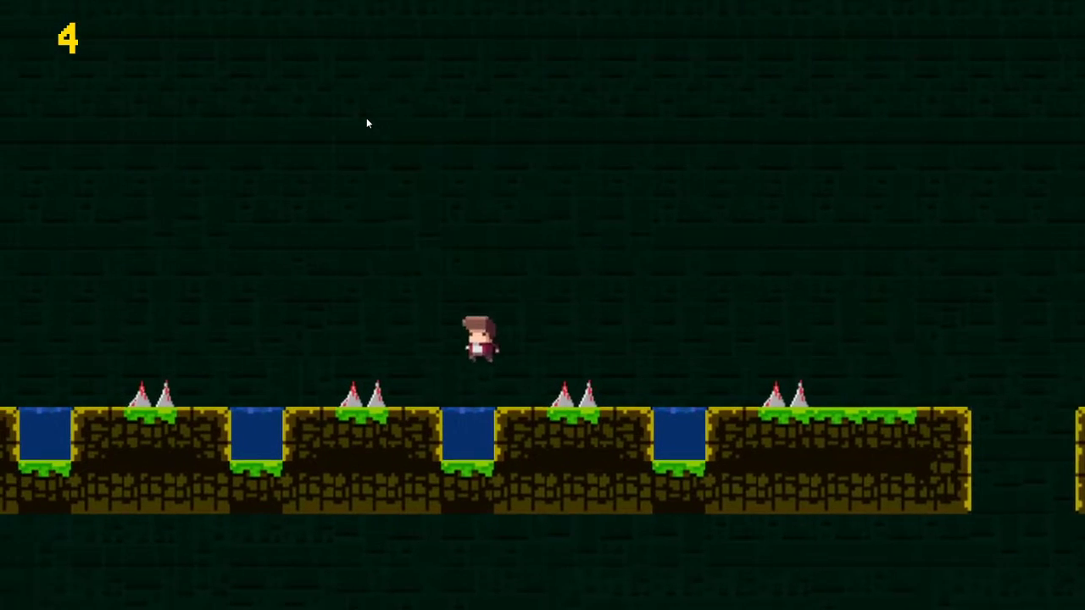
pyautogui.press('Up')
# Clear the spikes and the skull enemy, then leap high off the platform
pyautogui.press('Right')
pyautogui.press('Up')
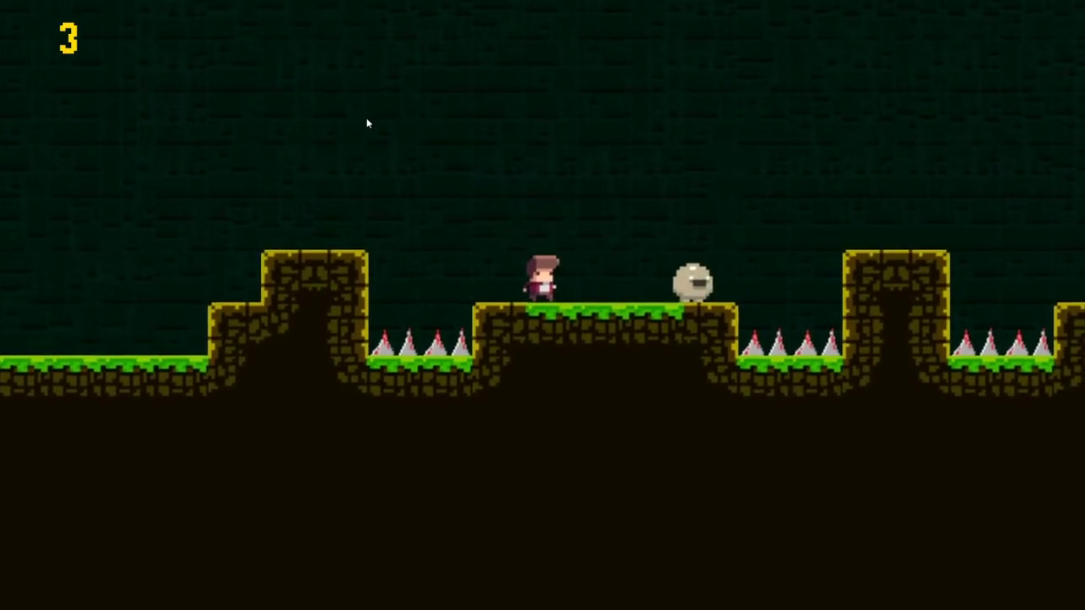
pyautogui.press('Up')
pyautogui.press('Right')
pyautogui.press('Up')
pyautogui.press('Up')
pyautogui.press('Right')
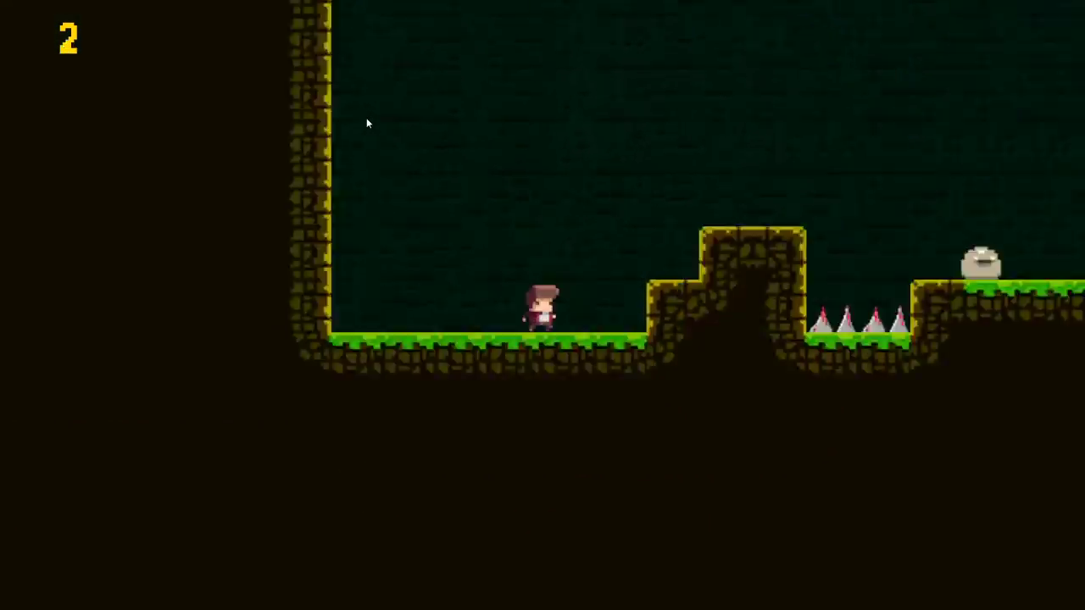
# Jump over the pillar and spikes, then over the skull onto the tall pillar
pyautogui.press('Right')
pyautogui.press('Up')
pyautogui.press('Right')
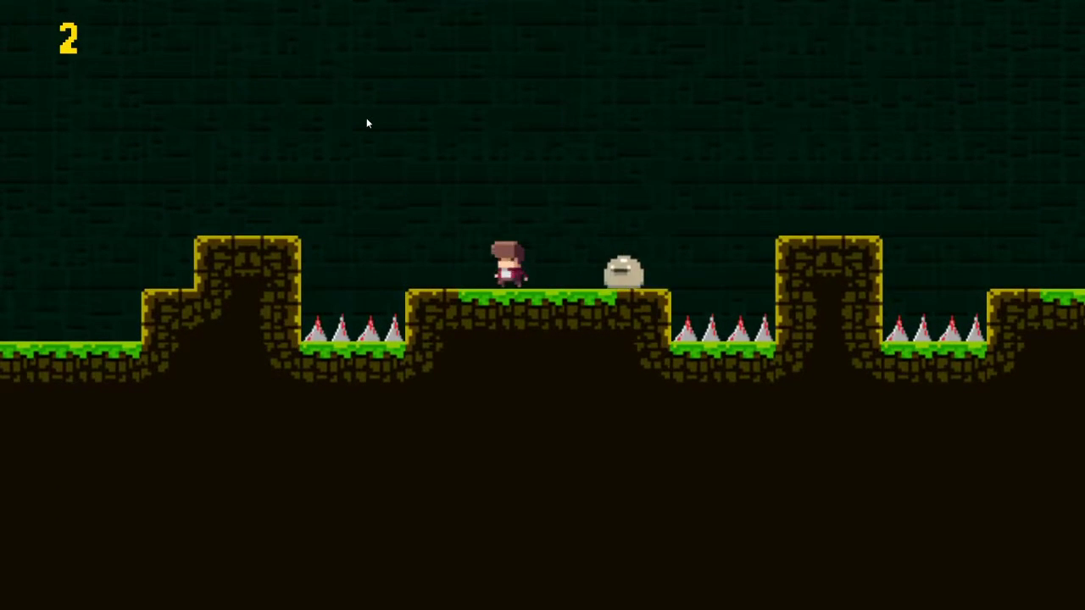
pyautogui.press('Up')
pyautogui.press('Right')
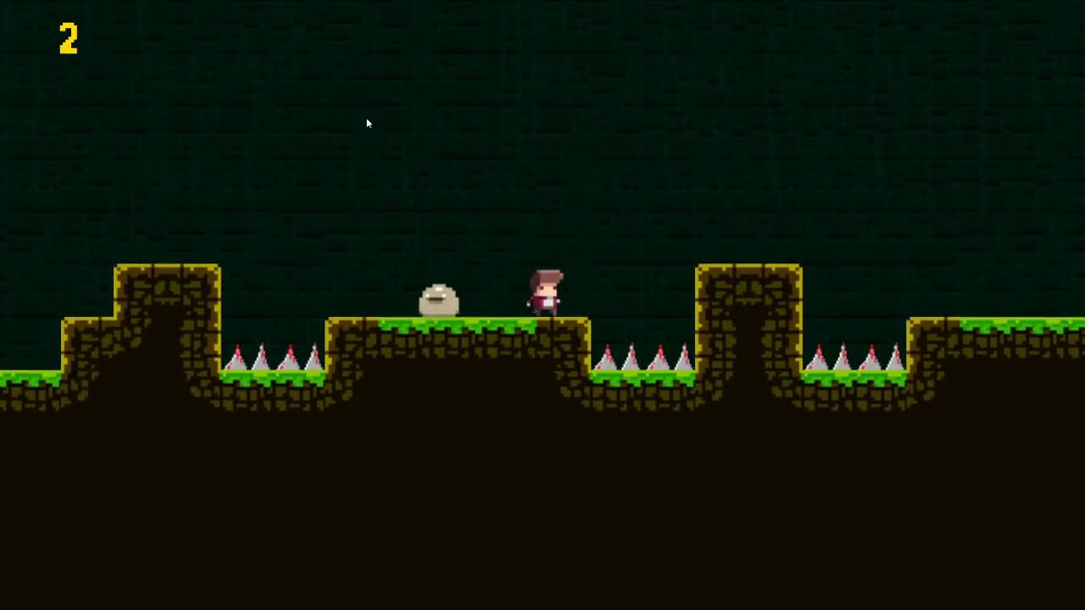
pyautogui.press('Up')
# Advance right over pillars and skulls onto the short pillar above the spikes
pyautogui.press('Right')
pyautogui.press('Up')
pyautogui.press('Right')
pyautogui.press('Up')
pyautogui.press('Right')
pyautogui.press('Up')
pyautogui.press('Right')
pyautogui.press('Up')
pyautogui.press('Right')
# Jump for the short pillar and die, respawning at the cavern entrance with 1 life
pyautogui.press('Up')
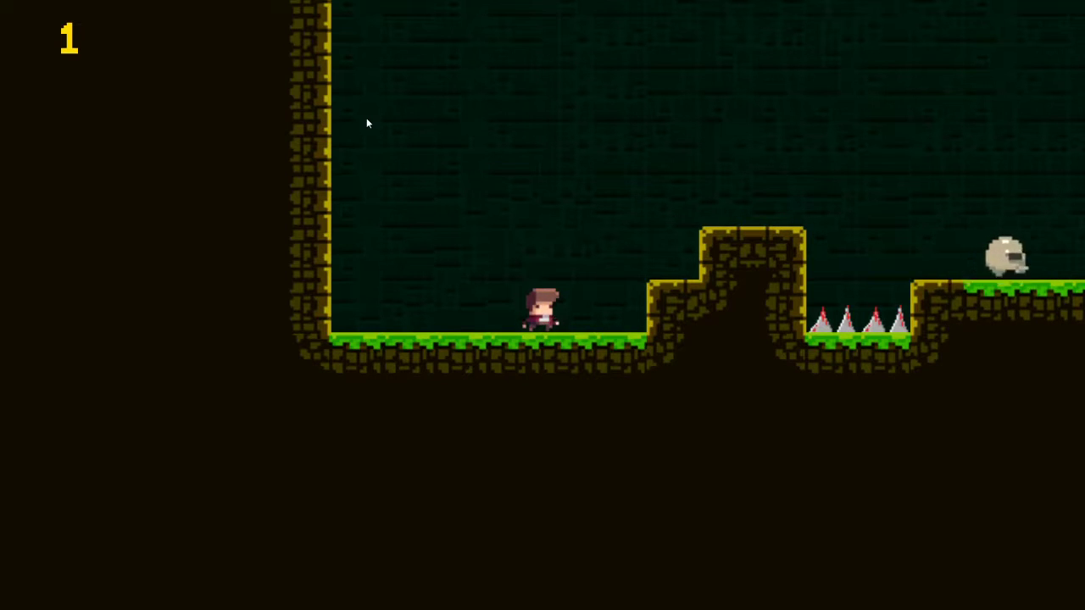
# Run right using space jumps over the tall blocks and skulls until the end screen appears
pyautogui.press('Right')
pyautogui.press('space')
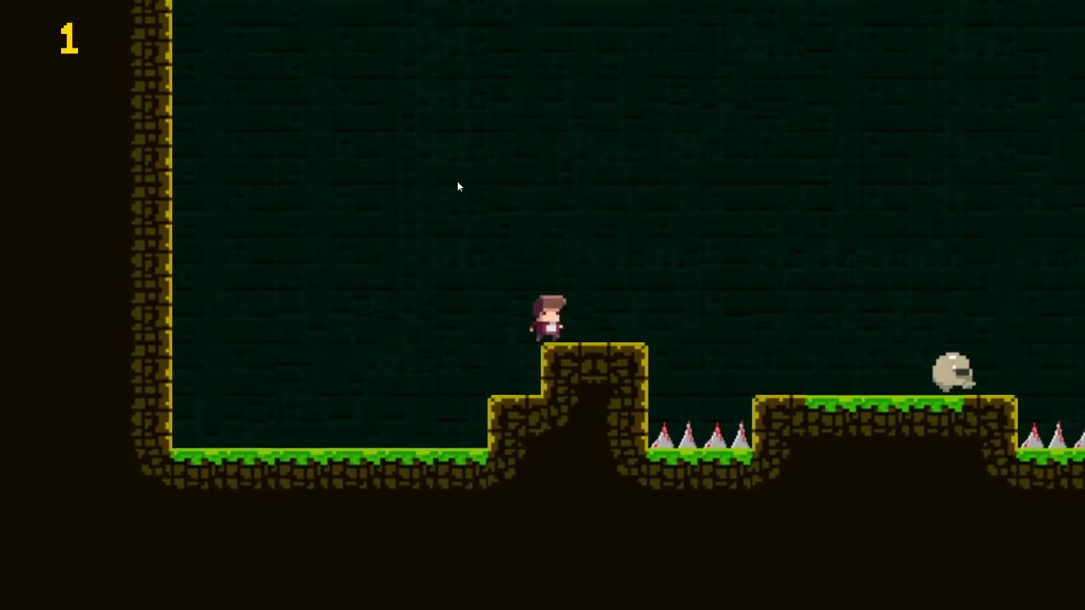
pyautogui.press('space')
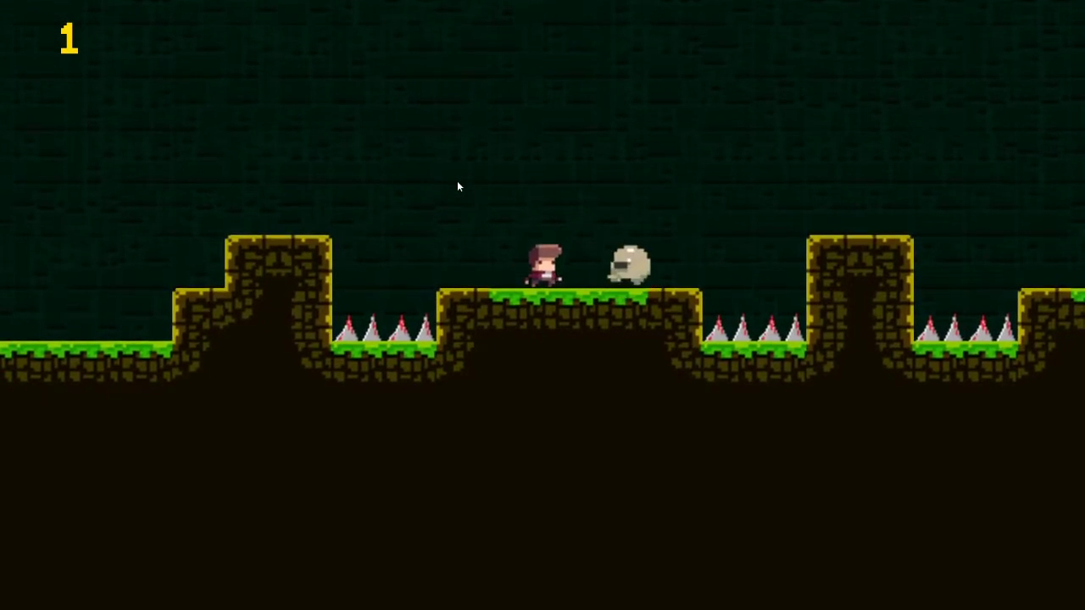
pyautogui.press('space')
pyautogui.press('Right')
pyautogui.press('space')
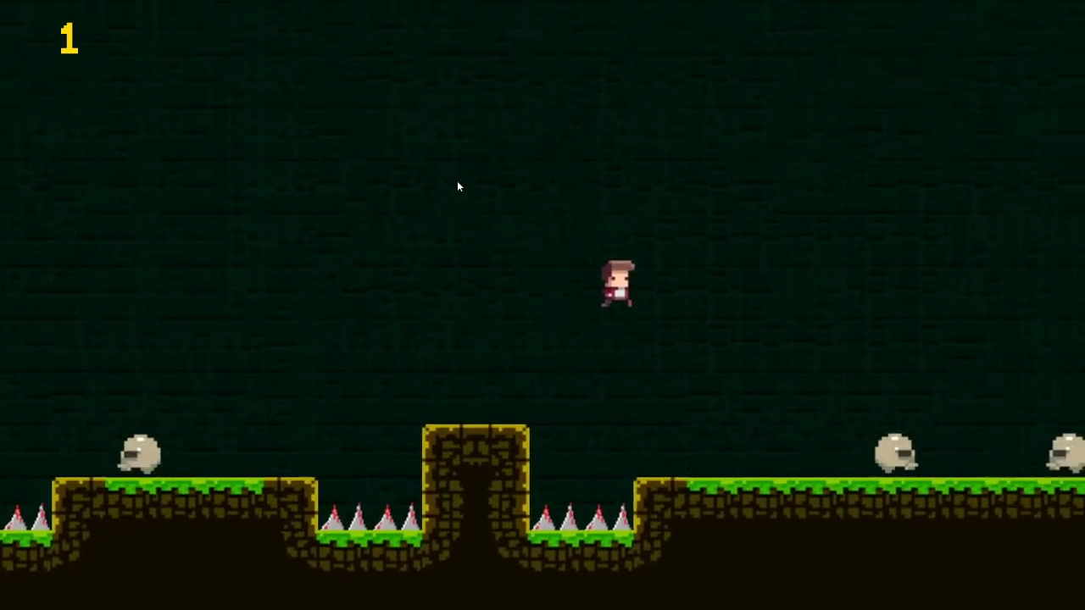
pyautogui.press('Right')
pyautogui.press('Right')
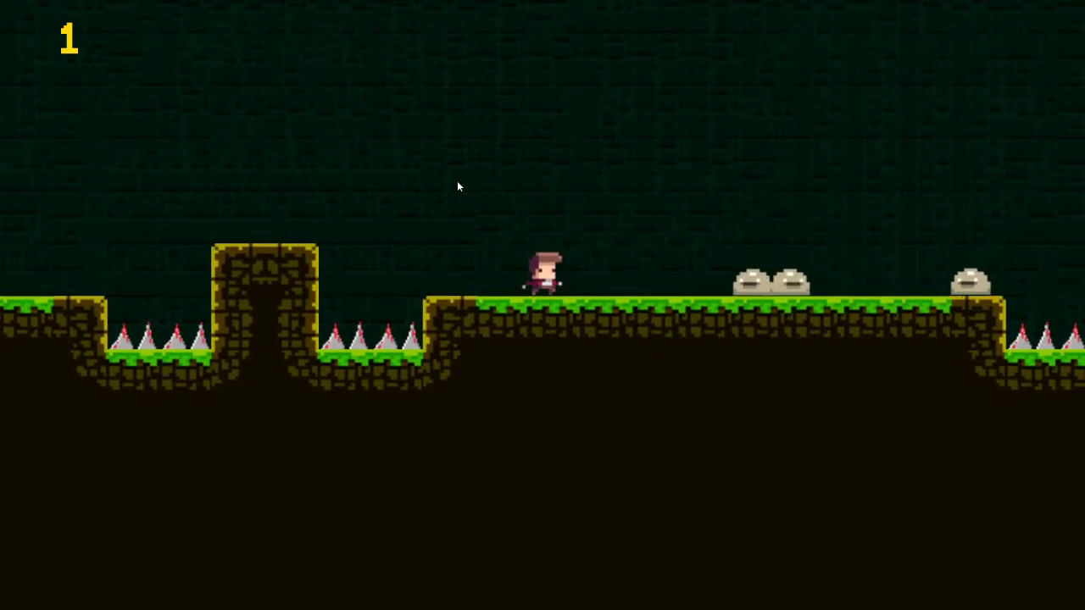
pyautogui.press('space')
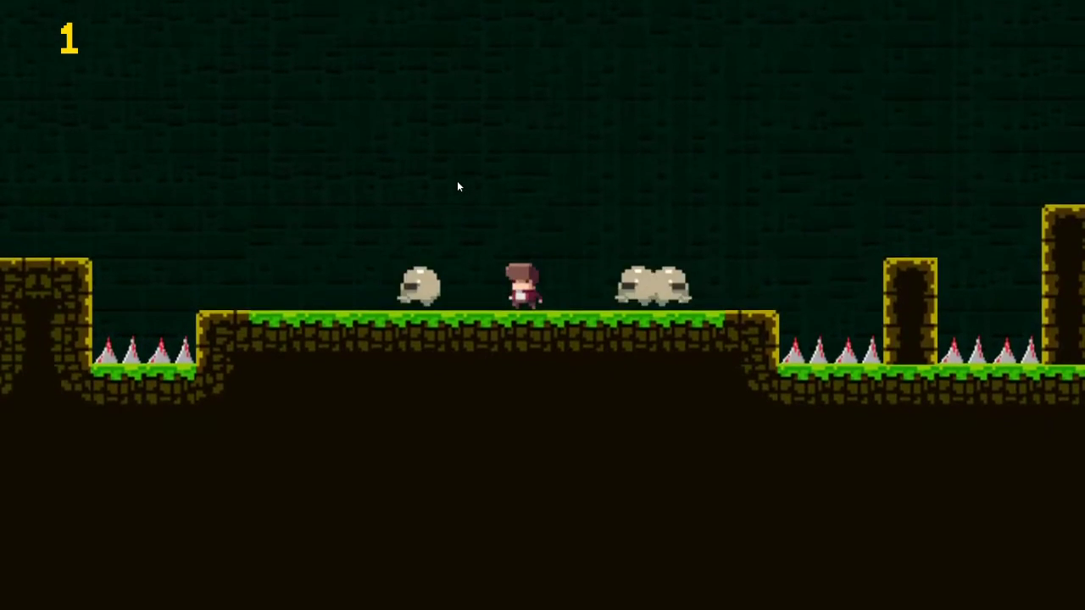
pyautogui.press('space')
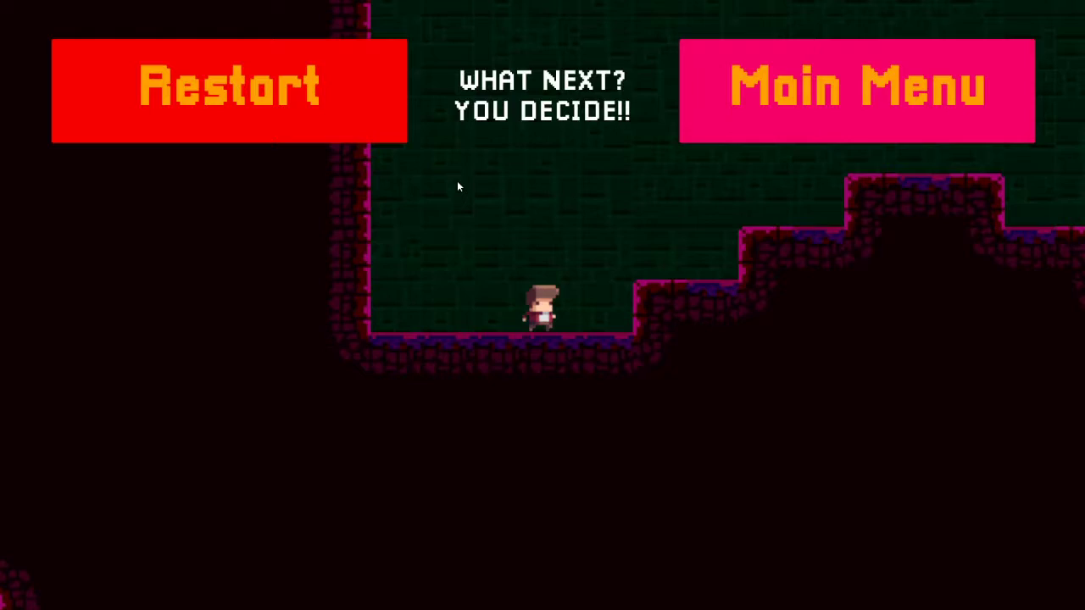
# Restart from the end screen and jump the first spikes to the skull platform
pyautogui.click(337, 100)
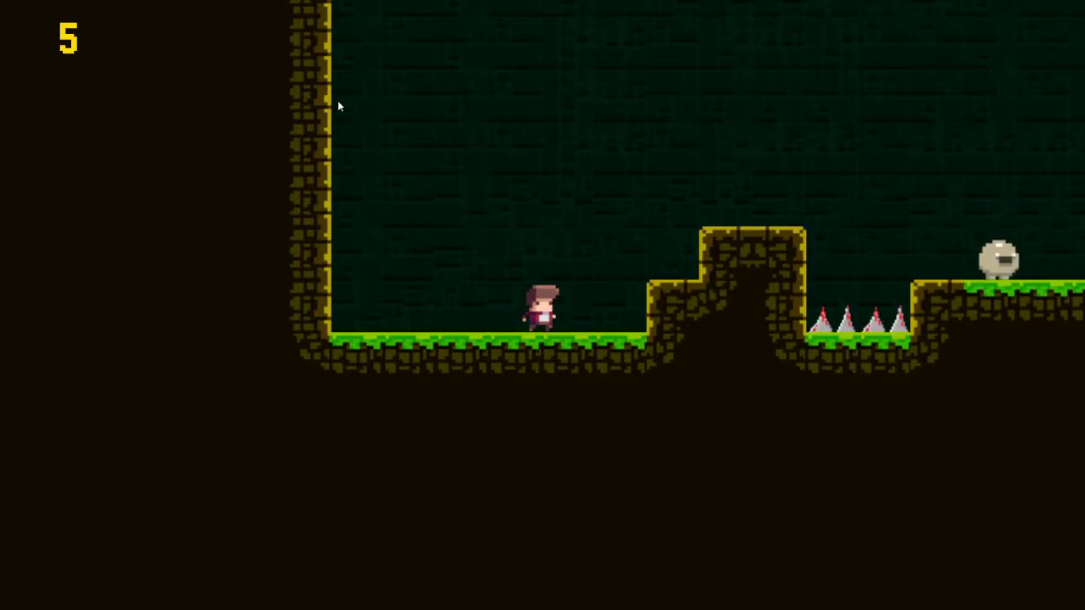
pyautogui.press('space')
pyautogui.press('Right')
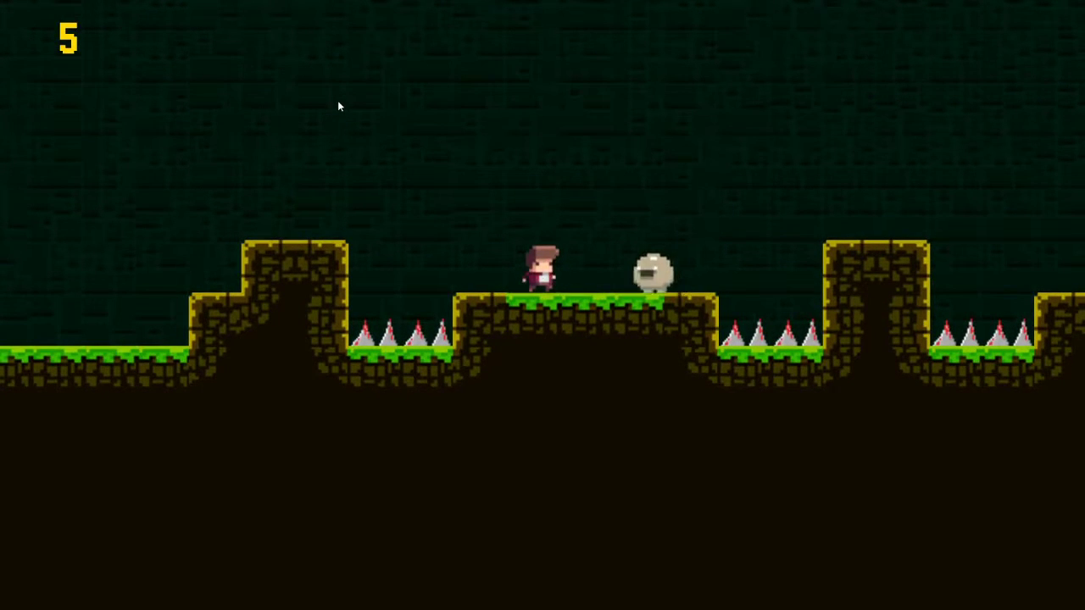
pyautogui.press('space')
pyautogui.press('Right')
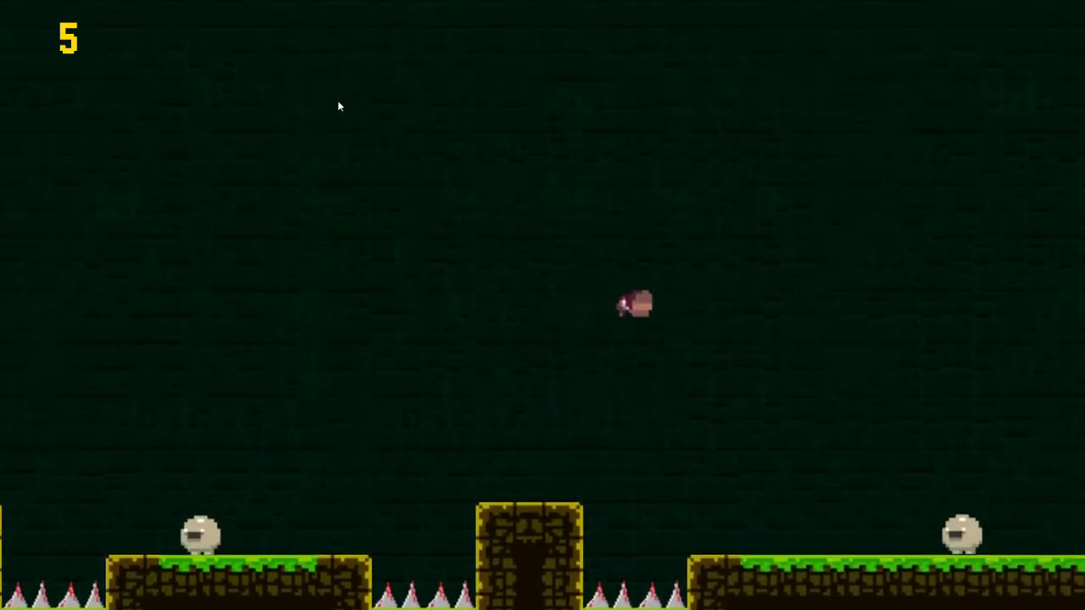
# After respawning, reach the ledge, jump the skull onto the tall pillar, then the long platform
pyautogui.press('Right')
pyautogui.press('space')
pyautogui.press('Right')
pyautogui.press('space')
pyautogui.press('Right')
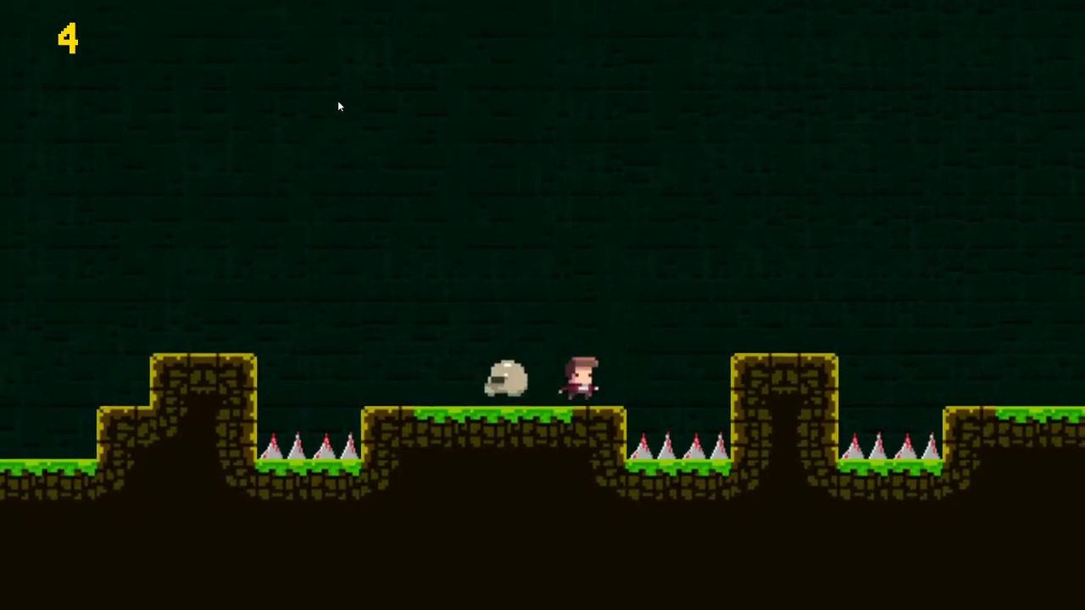
pyautogui.press('space')
pyautogui.press('space')
pyautogui.press('Right')
pyautogui.press('space')
pyautogui.press('space')
# Jump over the pillar and spikes and walk right toward the skull
pyautogui.press('Right')
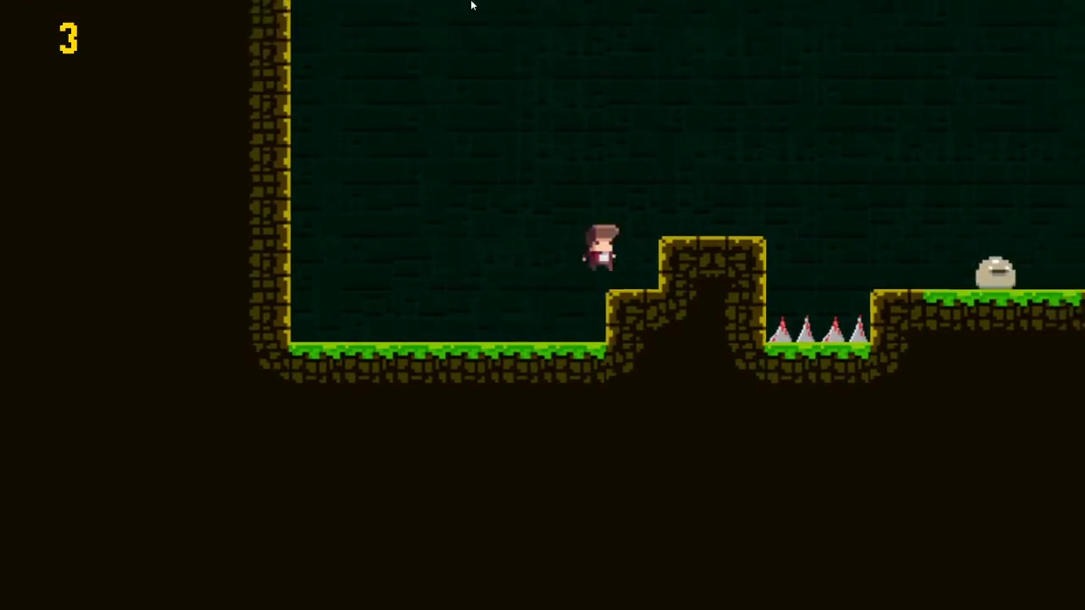
pyautogui.press('space')
pyautogui.press('Right')
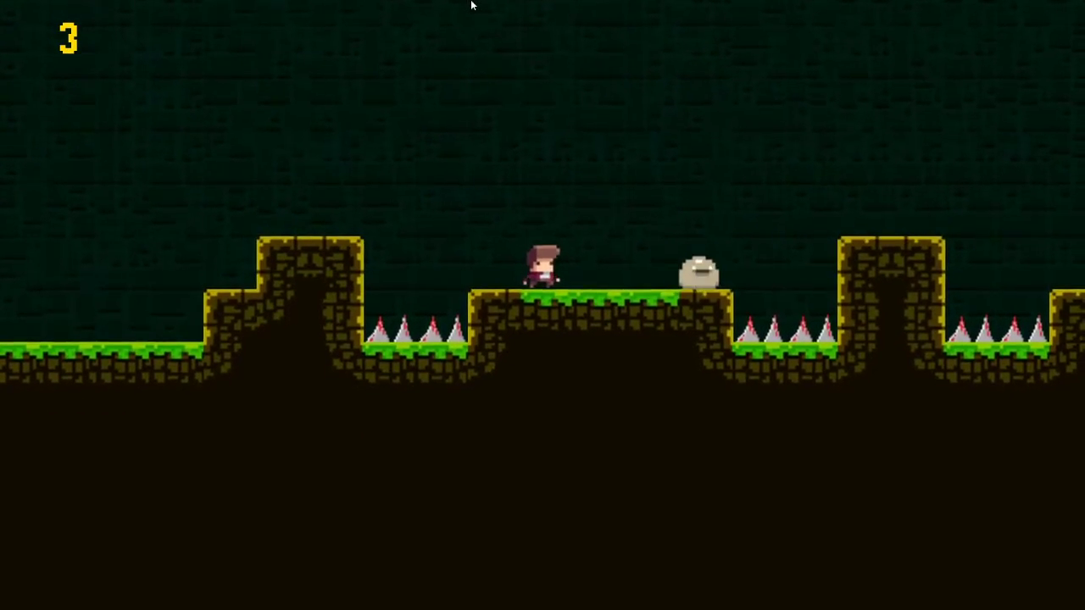
pyautogui.press('Right')
# Keep jumping rightward through the level
pyautogui.press('Right')
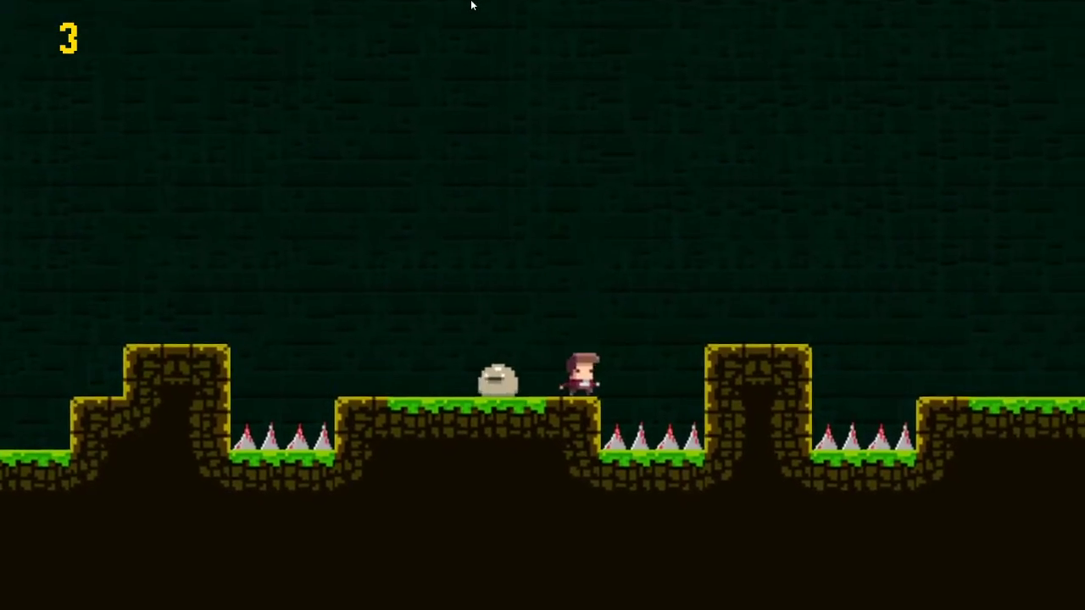
pyautogui.press('space')
pyautogui.press('space')
pyautogui.press('Right')
pyautogui.press('space')
pyautogui.press('Right')
pyautogui.press('space')
pyautogui.press('Right')
# Land on the first pillar and jump off the pillars toward the tall wall
pyautogui.press('Left')
pyautogui.press('space')
pyautogui.press('Right')
pyautogui.press('space')
pyautogui.press('Right')
pyautogui.press('space')
pyautogui.press('Right')
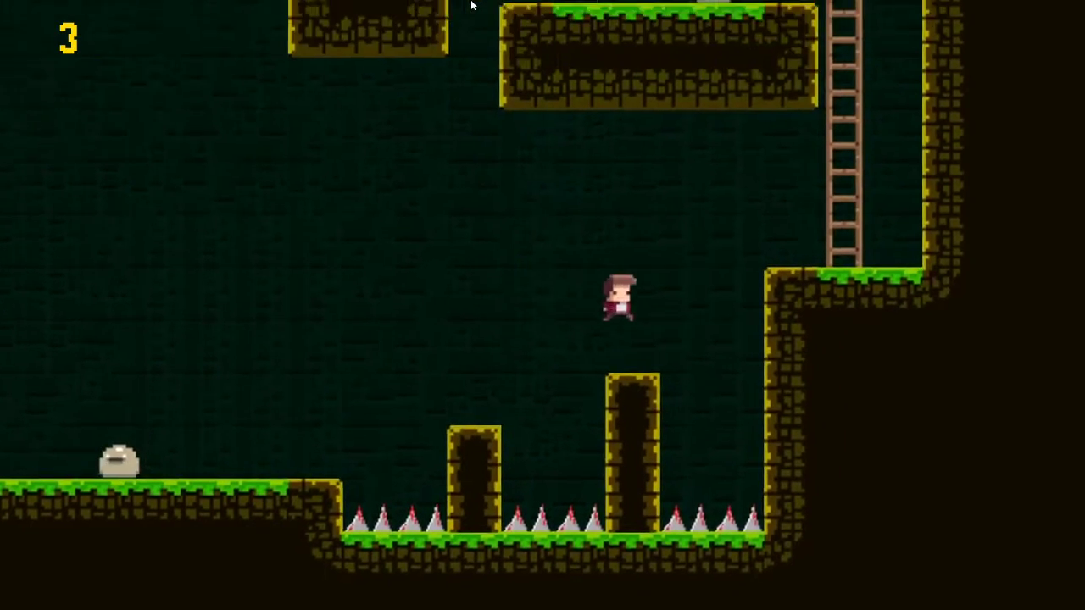
pyautogui.press('Right')
pyautogui.press('Right')
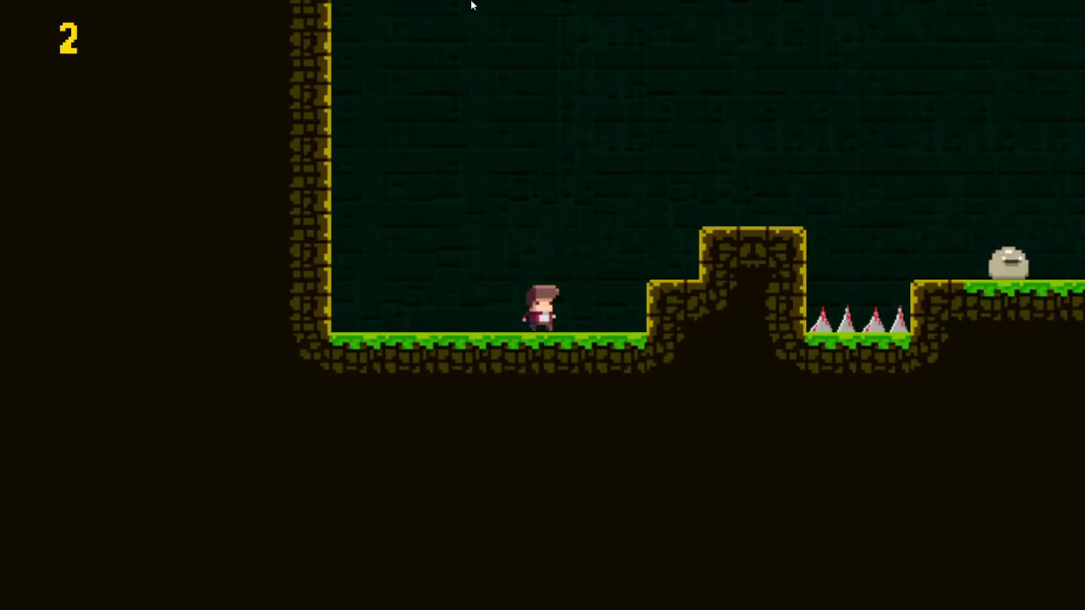
# Clear the pillar and spikes and leap high over the boulder
pyautogui.press('Right')
pyautogui.press('space')
pyautogui.press('Right')
pyautogui.press('Right')
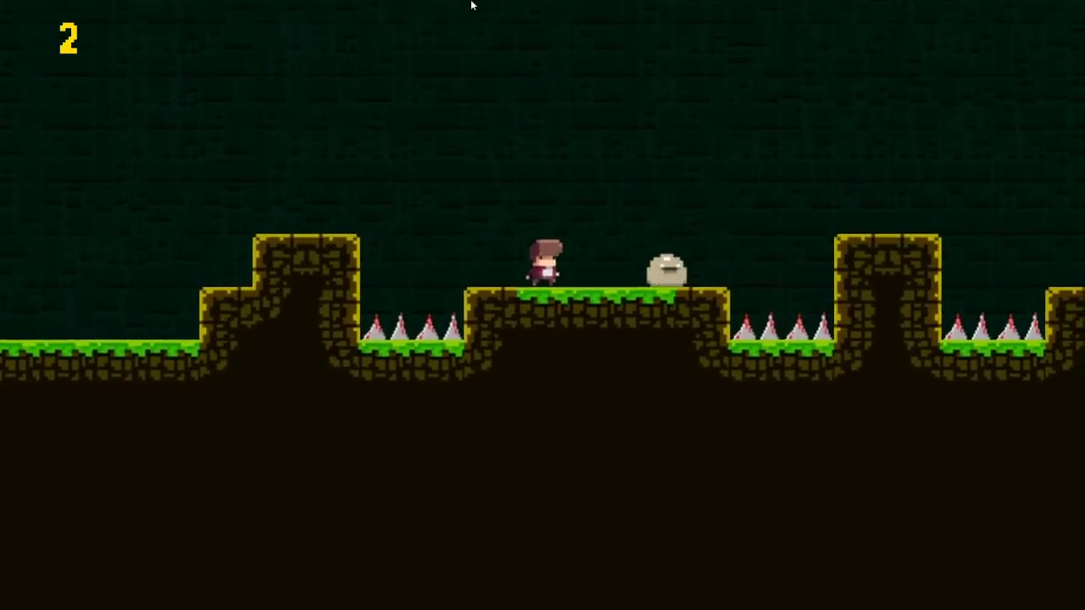
pyautogui.press('space')
pyautogui.press('Right')
pyautogui.press('Right')
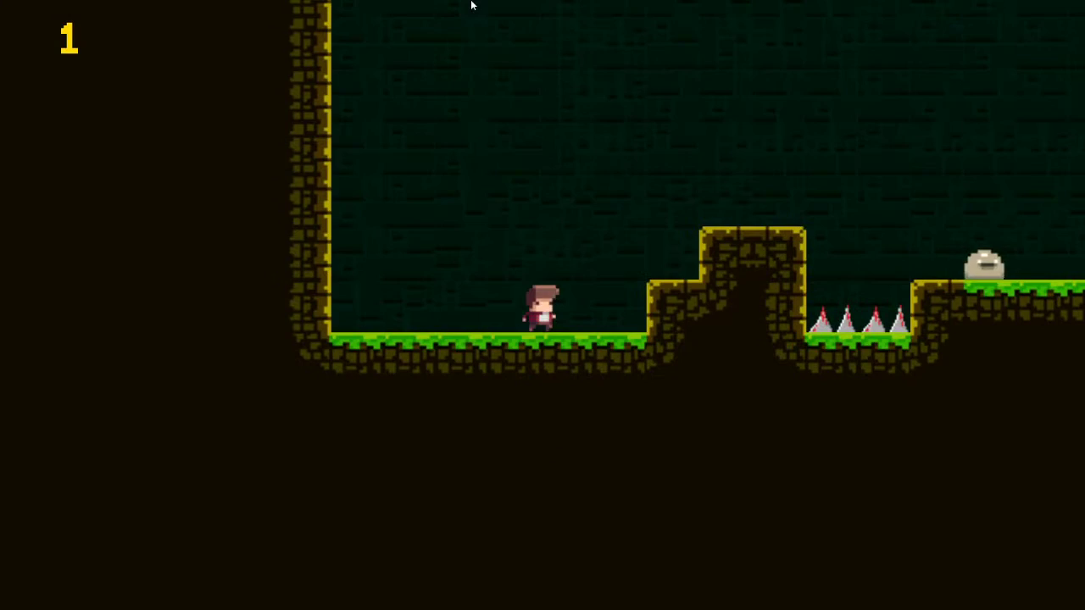
pyautogui.press('Right')
pyautogui.press('space')
pyautogui.press('Right')
pyautogui.press('Right')
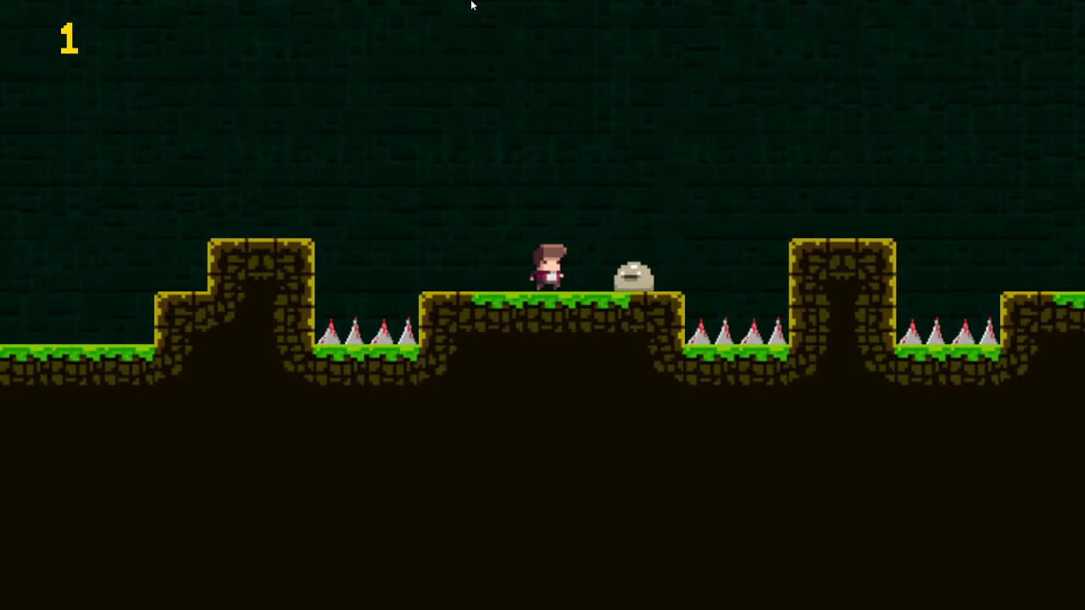
# Jump the boulder onto the pillar and run across the platform past the boulders
pyautogui.press('space')
pyautogui.press('Right')
pyautogui.press('Right')
pyautogui.press('space')
pyautogui.press('Right')
pyautogui.press('Right')
pyautogui.press('space')
pyautogui.press('Right')
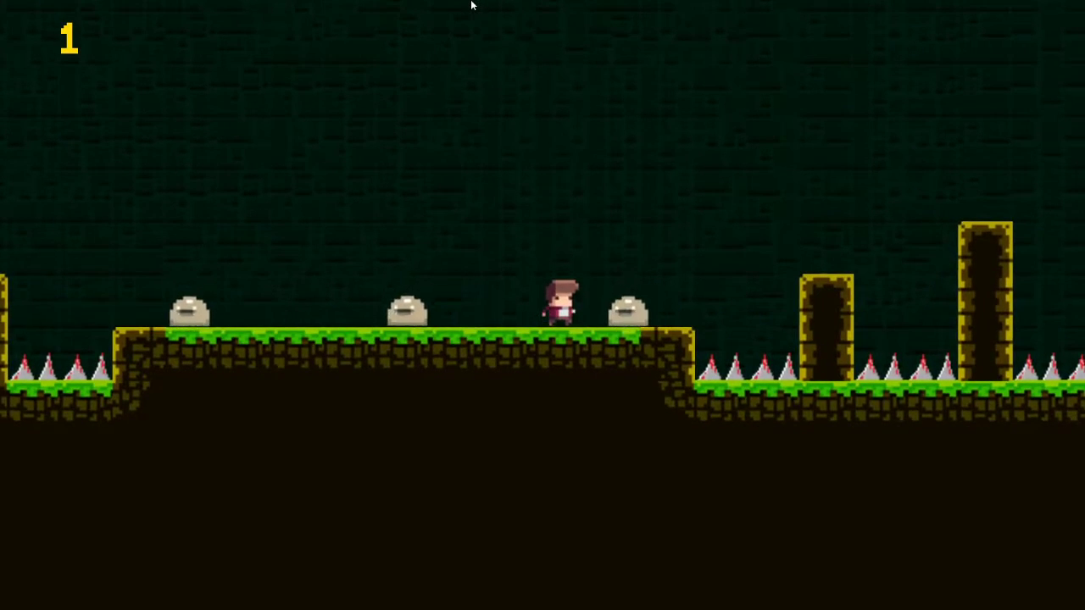
# Jump the spike pit onto a pillar, reach the ladder ledge, and climb up
pyautogui.press('space')
pyautogui.press('Right')
pyautogui.press('space')
pyautogui.press('Right')
pyautogui.press('Right')
pyautogui.press('space')
pyautogui.press('Right')
pyautogui.press('space')
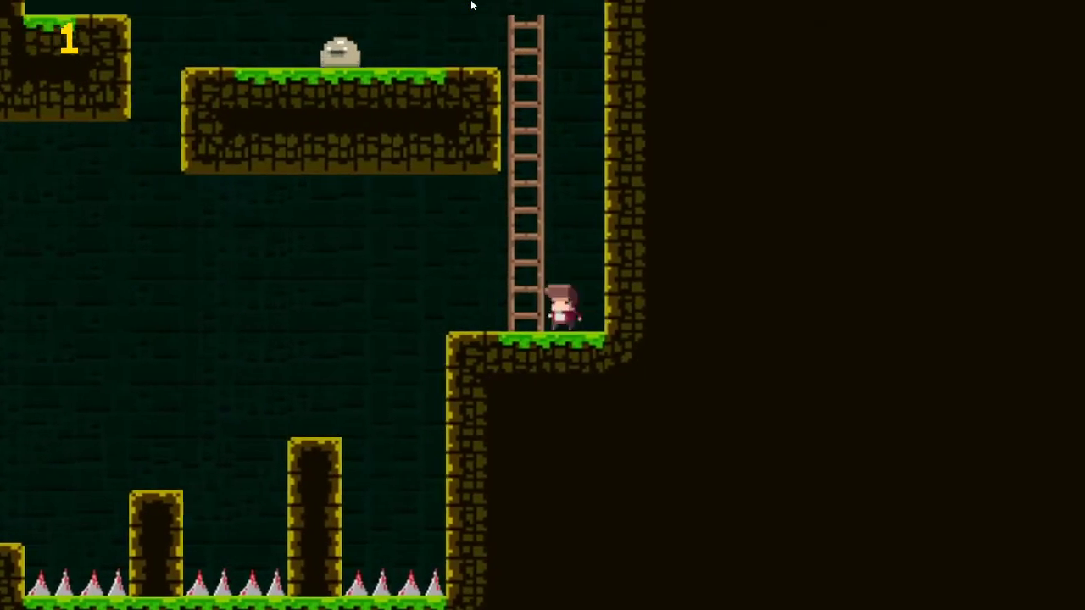
pyautogui.press('Up')
pyautogui.press('Up')
pyautogui.press('Left')
pyautogui.press('Left')
# Cross the grassy platform leftward and hop up via the small floating block
pyautogui.press('Left')
pyautogui.press('Left')
pyautogui.press('space')
pyautogui.press('Left')
pyautogui.press('space')
pyautogui.press('Left')
pyautogui.press('Left')
pyautogui.press('space')
pyautogui.press('Left')
pyautogui.press('space')
pyautogui.press('Left')
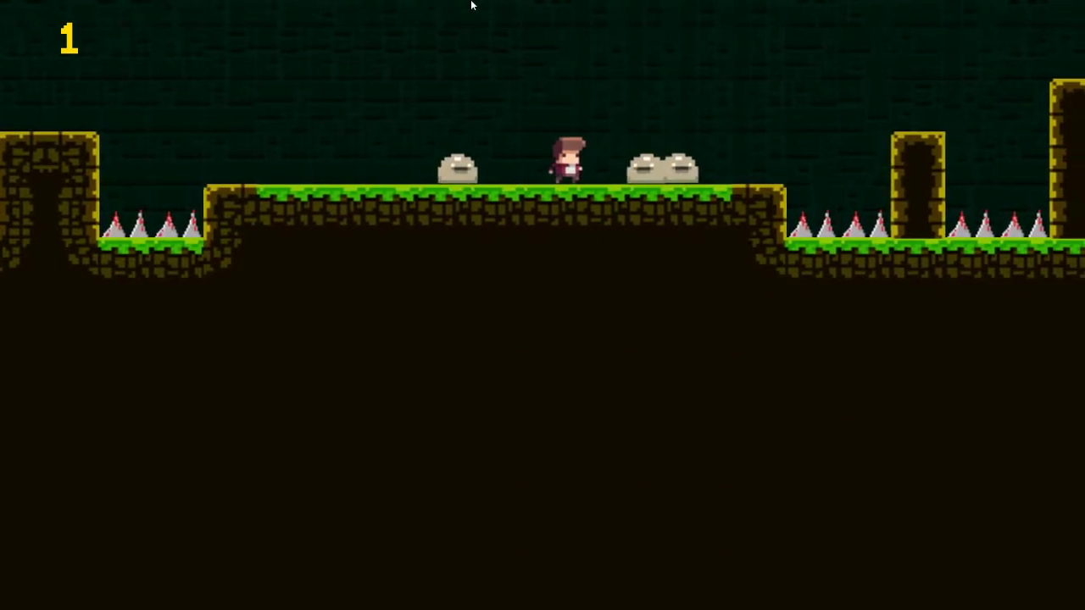
# Jump past the boulders and spikes, cross the pillars, and reach the ladder
pyautogui.press('space')
pyautogui.press('Right')
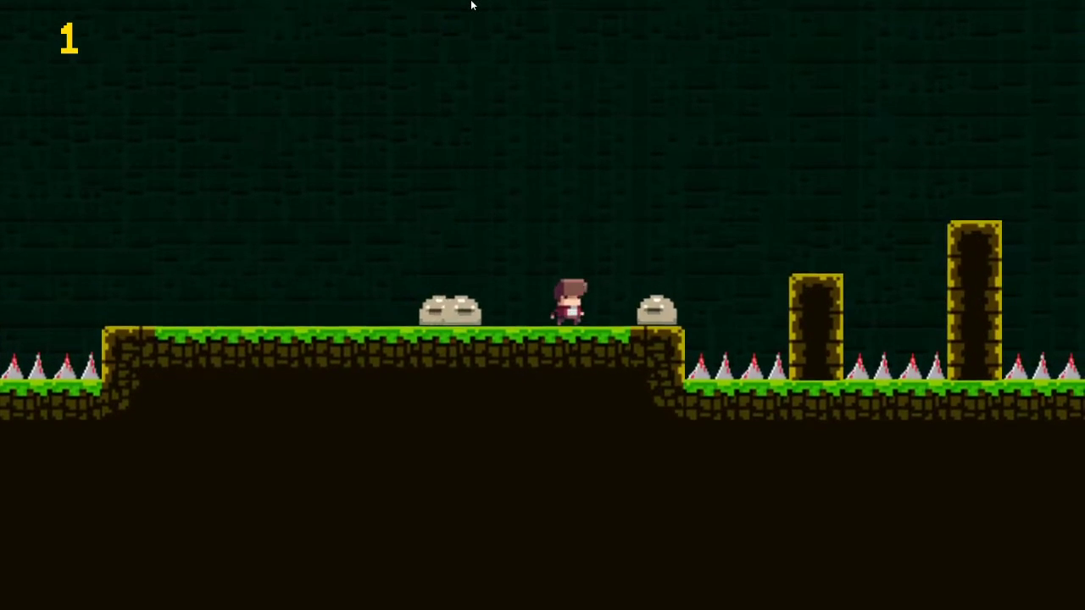
pyautogui.press('space')
pyautogui.press('Right')
pyautogui.press('Right')
pyautogui.press('Right')
pyautogui.press('space')
pyautogui.press('Right')
pyautogui.press('space')
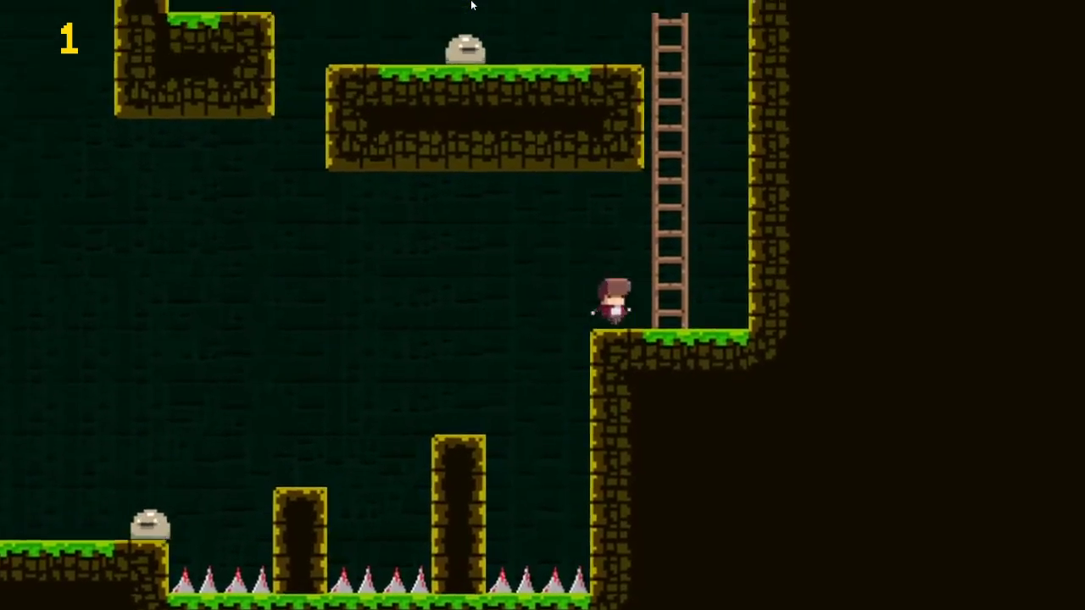
pyautogui.press('Up')
pyautogui.press('Up')
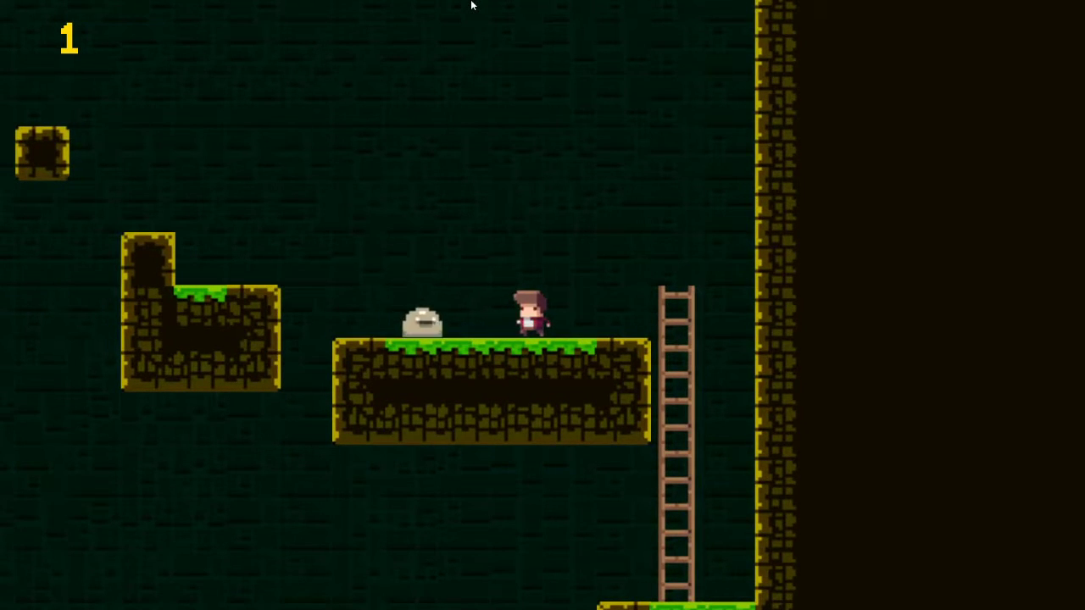
# Run left and hop across the floating blocks
pyautogui.press('Left')
pyautogui.press('space')
pyautogui.press('space')
pyautogui.press('Left')
pyautogui.press('space')
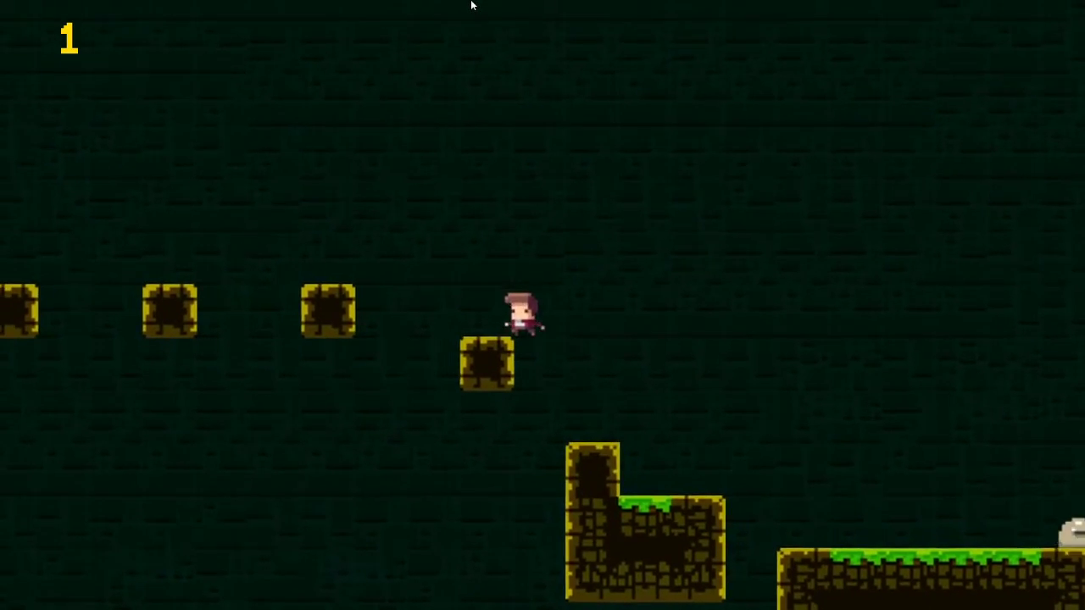
pyautogui.press('Left')
pyautogui.press('space')
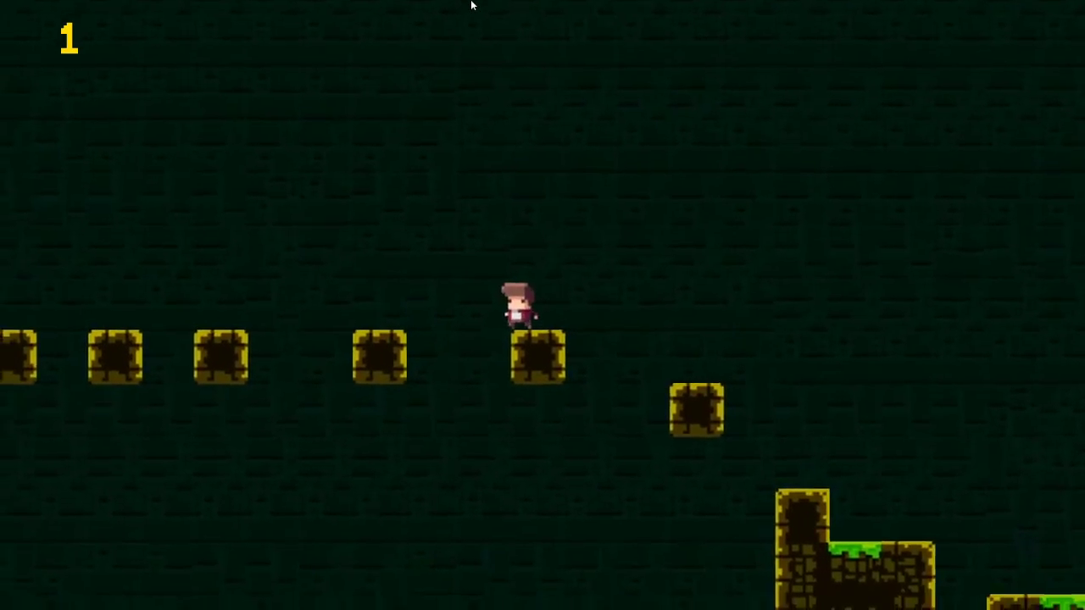
pyautogui.press('Left')
pyautogui.press('space')
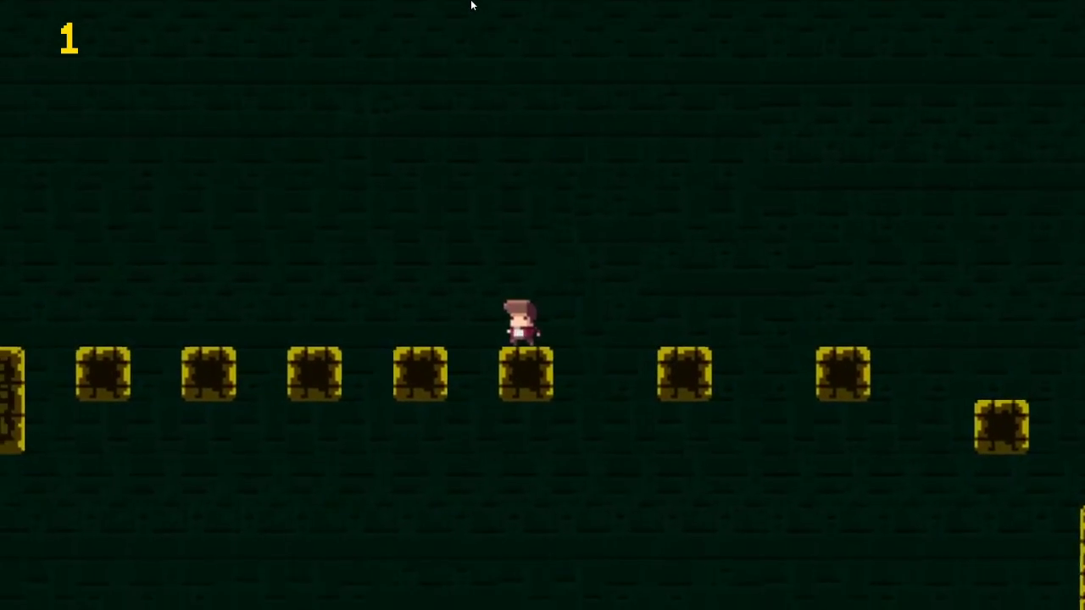
pyautogui.press('space')
# Reach the grass platform with the stone and jump onto the short pillar beyond
pyautogui.press('Left')
pyautogui.press('space')
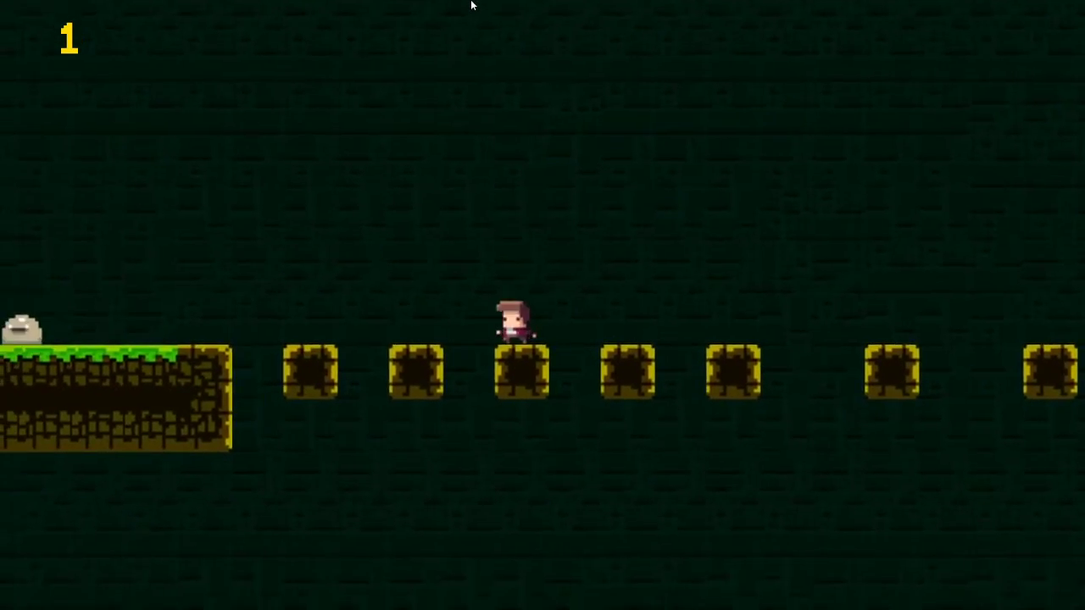
pyautogui.press('space')
pyautogui.press('space')
pyautogui.press('Left')
pyautogui.press('space')
pyautogui.press('Left')
pyautogui.press('Left')
pyautogui.press('space')
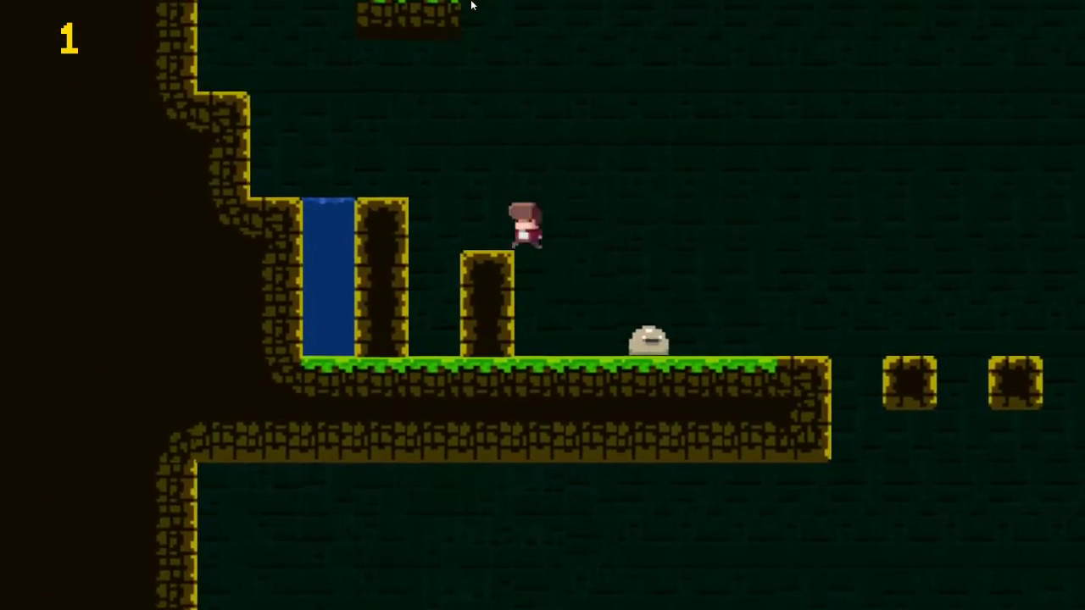
# Leap over the water onto the wall ledge and climb up the left wall
pyautogui.press('Left')
pyautogui.press('space')
pyautogui.press('Left')
pyautogui.press('space')
pyautogui.press('Right')
pyautogui.press('space')
pyautogui.press('Right')
# Jump over the stone onto the higher grass platform, then step down
pyautogui.press('space')
pyautogui.press('Right')
pyautogui.press('space')
pyautogui.press('Right')
pyautogui.press('space')
pyautogui.press('Right')
pyautogui.press('Right')
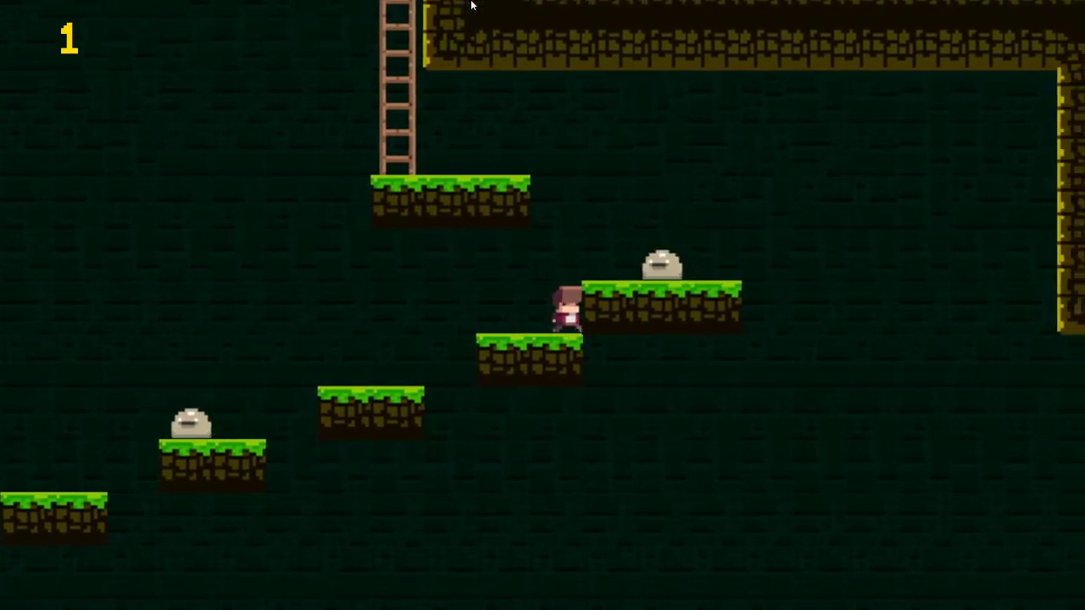
pyautogui.press('Left')
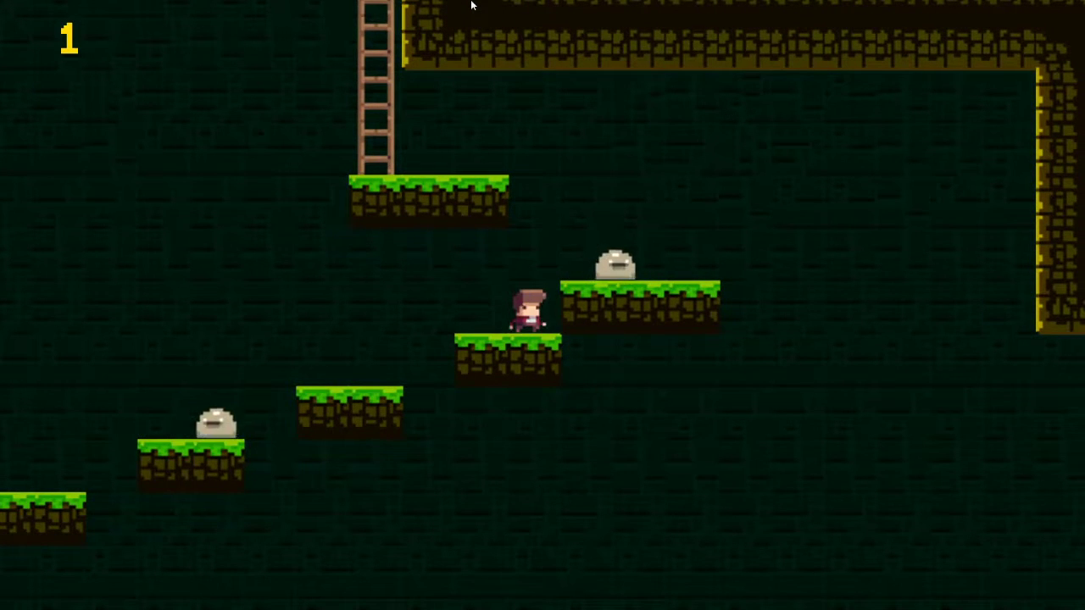
# Climb the ladder platform, then run right along the platform and leap off
pyautogui.press('Left')
pyautogui.press('space')
pyautogui.press('Left')
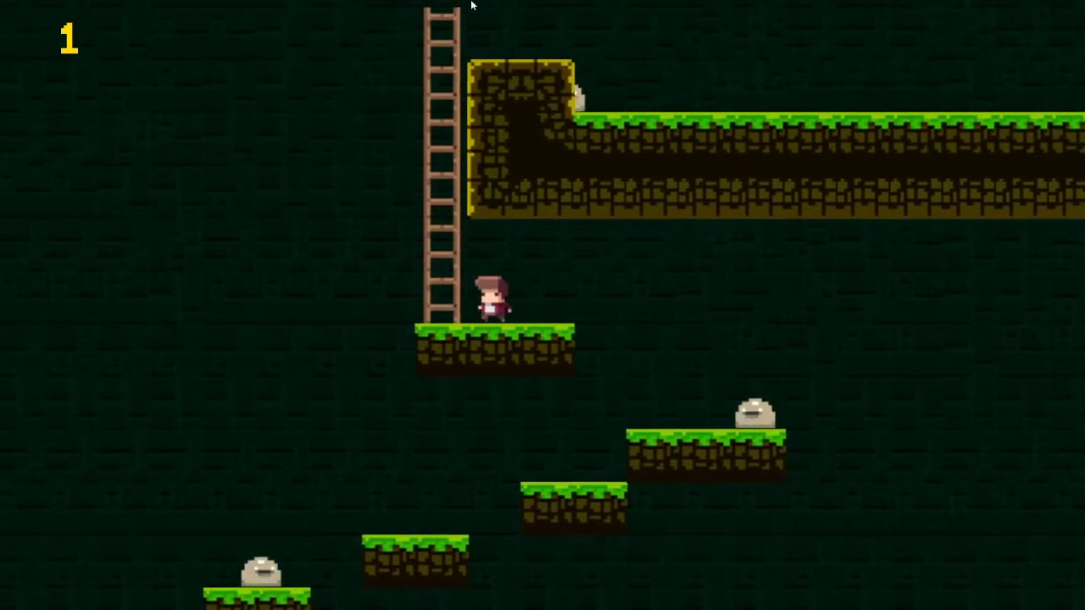
pyautogui.press('Up')
pyautogui.press('Up')
pyautogui.press('Up')
pyautogui.press('Right')
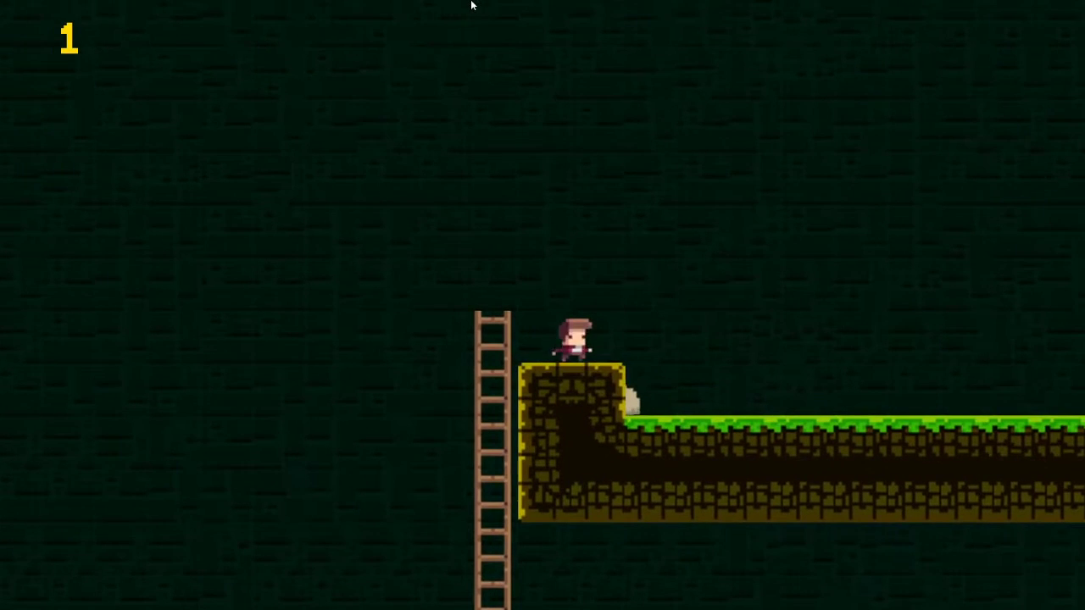
pyautogui.press('space')
pyautogui.press('Right')
pyautogui.press('Right')
pyautogui.press('Right')
pyautogui.press('space')
# Climb the staircase of floating blocks
pyautogui.press('Right')
pyautogui.press('space')
pyautogui.press('Right')
pyautogui.press('space')
pyautogui.press('Right')
pyautogui.press('space')
pyautogui.press('Right')
pyautogui.press('space')
# Jump high toward the upper platforms and move right across the blocks
pyautogui.press('space')
pyautogui.press('Right')
pyautogui.press('space')
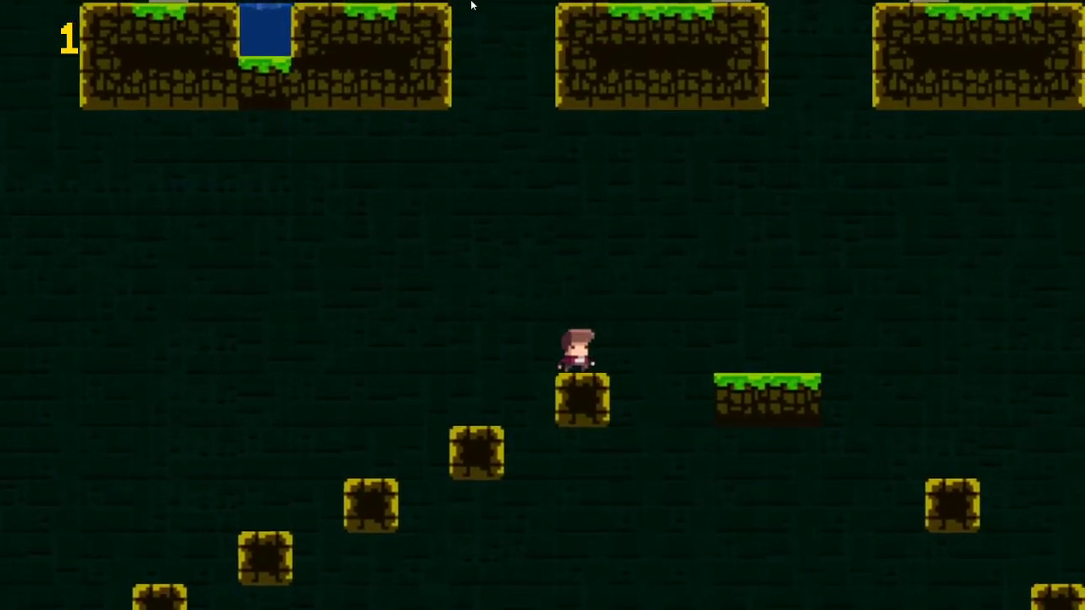
pyautogui.press('Right')
pyautogui.press('Right')
pyautogui.press('space')
pyautogui.press('Right')
pyautogui.press('space')
# Jump toward the ladders and climb onto the grassy platform
pyautogui.press('space')
pyautogui.press('Right')
pyautogui.press('space')
pyautogui.press('Right')
pyautogui.press('Right')
pyautogui.press('space')
pyautogui.press('Right')
pyautogui.press('Up')
pyautogui.press('Up')
pyautogui.press('Up')
pyautogui.press('Up')
pyautogui.press('Left')
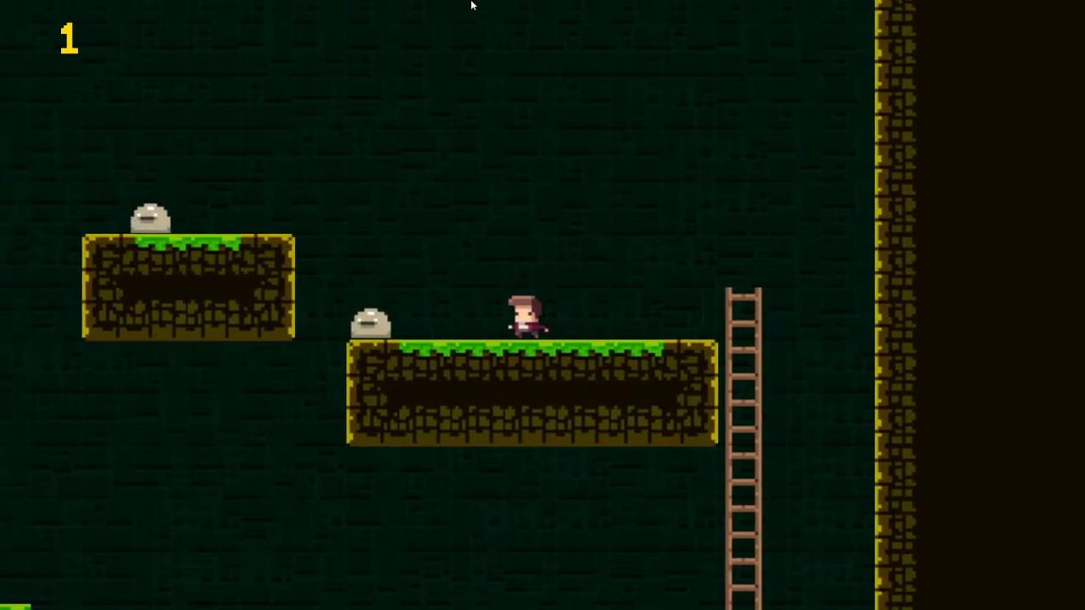
# Jump over the rock and across the platforms toward the water area
pyautogui.press('Up')
pyautogui.press('Left')
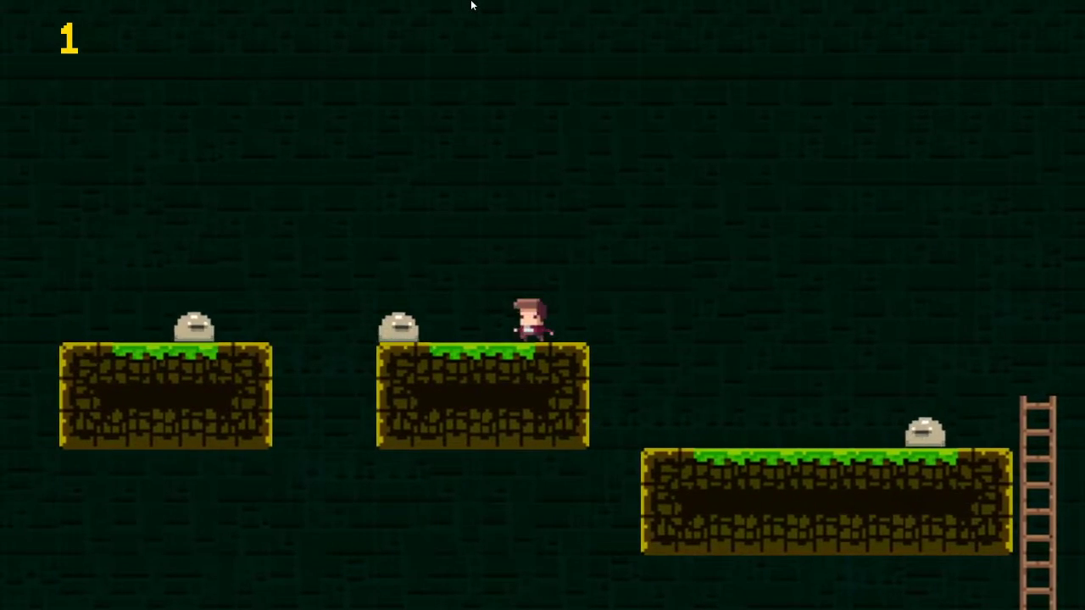
pyautogui.press('Up')
pyautogui.press('Left')
pyautogui.press('Up')
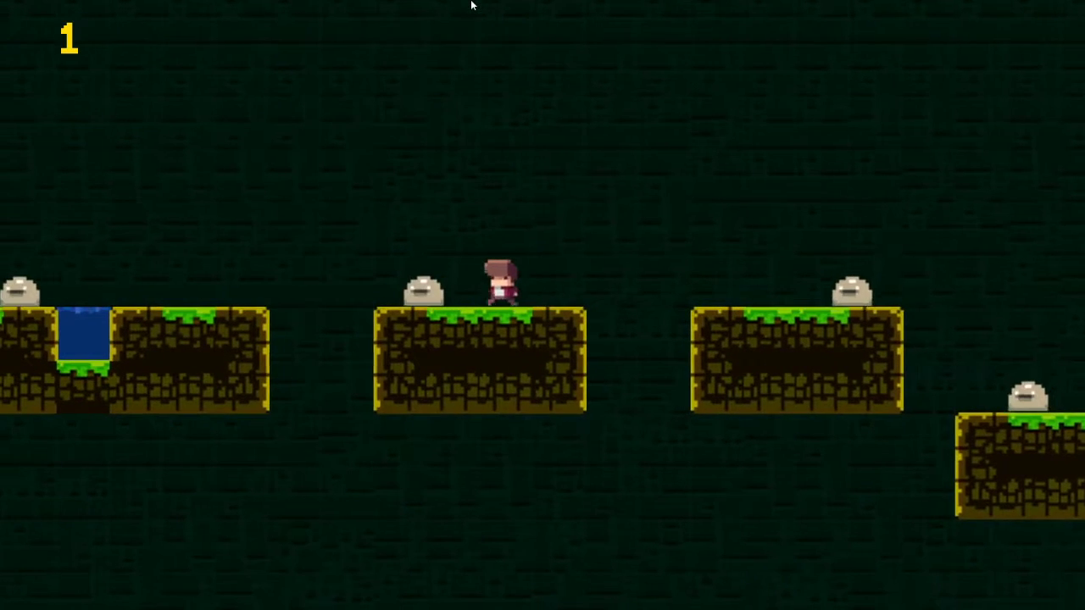
pyautogui.press('Up')
pyautogui.press('Left')
pyautogui.press('Up')
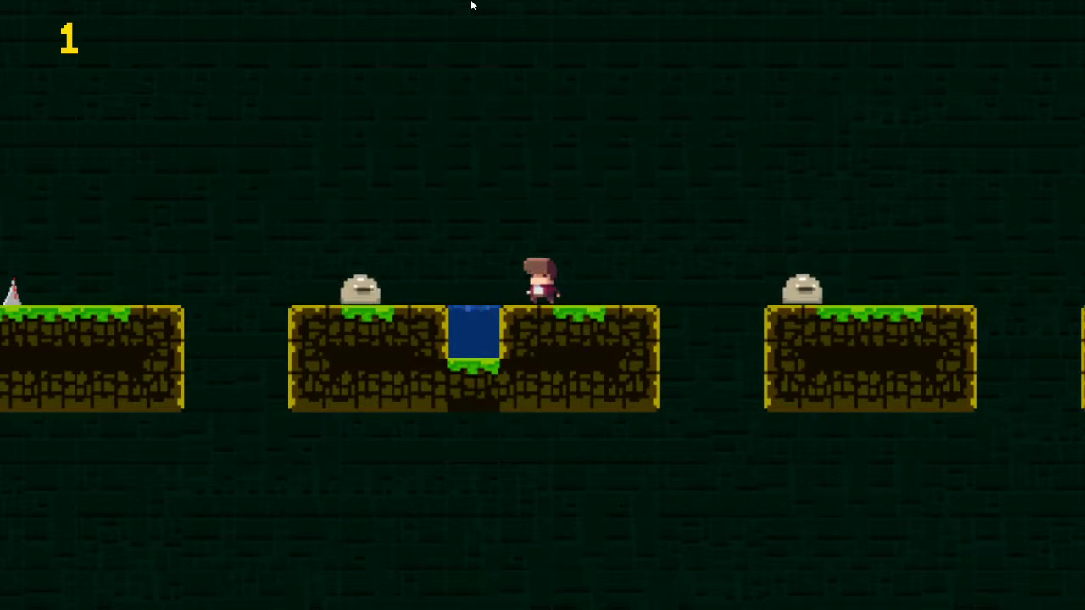
pyautogui.press('Up')
pyautogui.press('Right')
# Climb the staircase of floating blocks and land on the grass platform
pyautogui.press('Up')
pyautogui.press('Up')
pyautogui.press('Right')
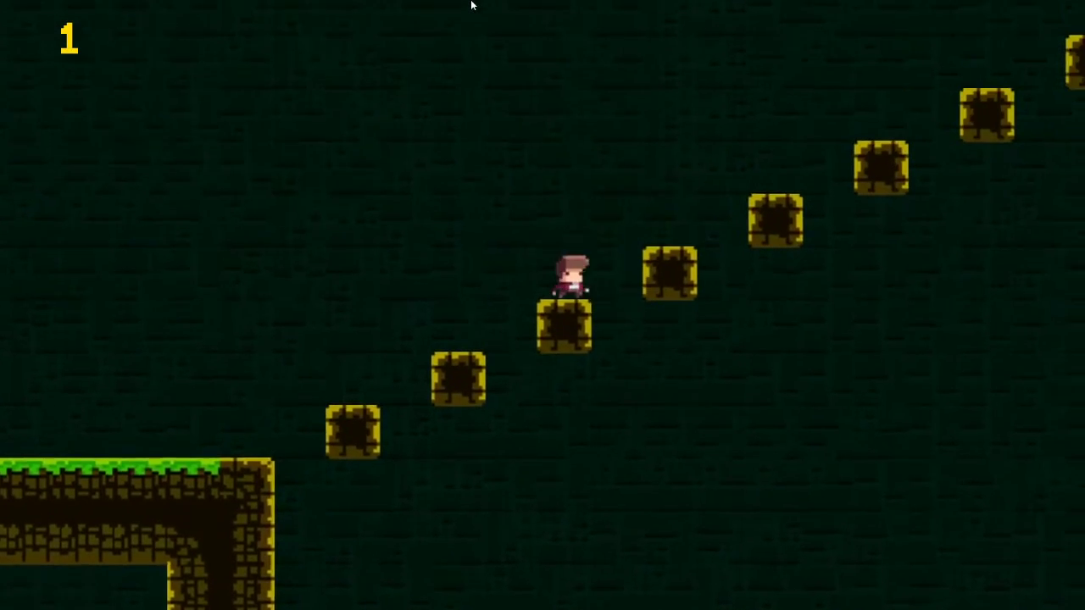
pyautogui.press('Up')
pyautogui.press('Up')
pyautogui.press('Right')
pyautogui.press('Up')
pyautogui.press('Up')
pyautogui.press('Right')
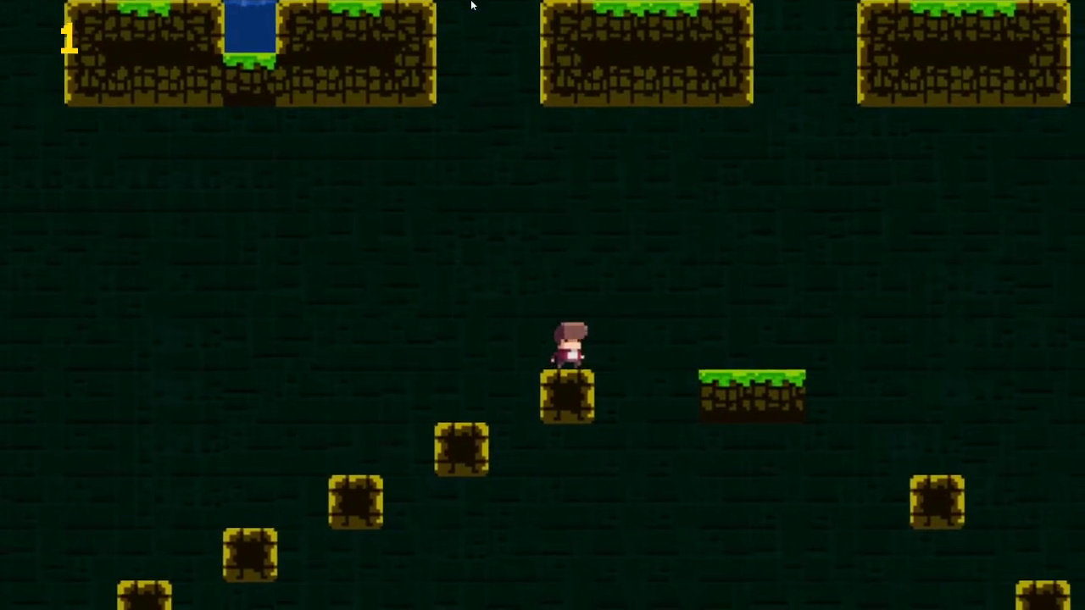
pyautogui.press('Up')
# Jump right across the floating blocks to reach the ladders by the grass platform
pyautogui.press('Right')
pyautogui.press('Up')
pyautogui.press('Right')
pyautogui.press('Up')
pyautogui.press('Up')
pyautogui.press('Right')
pyautogui.press('Up')
pyautogui.press('Up')
pyautogui.press('Right')
pyautogui.press('Up')
pyautogui.press('Right')
pyautogui.press('Up')
pyautogui.press('Up')
pyautogui.press('Up')
pyautogui.press('Up')
# Climb the ladder, walk left along the grass, and reach the higher middle platform's edge
pyautogui.press('Left')
pyautogui.press('Left')
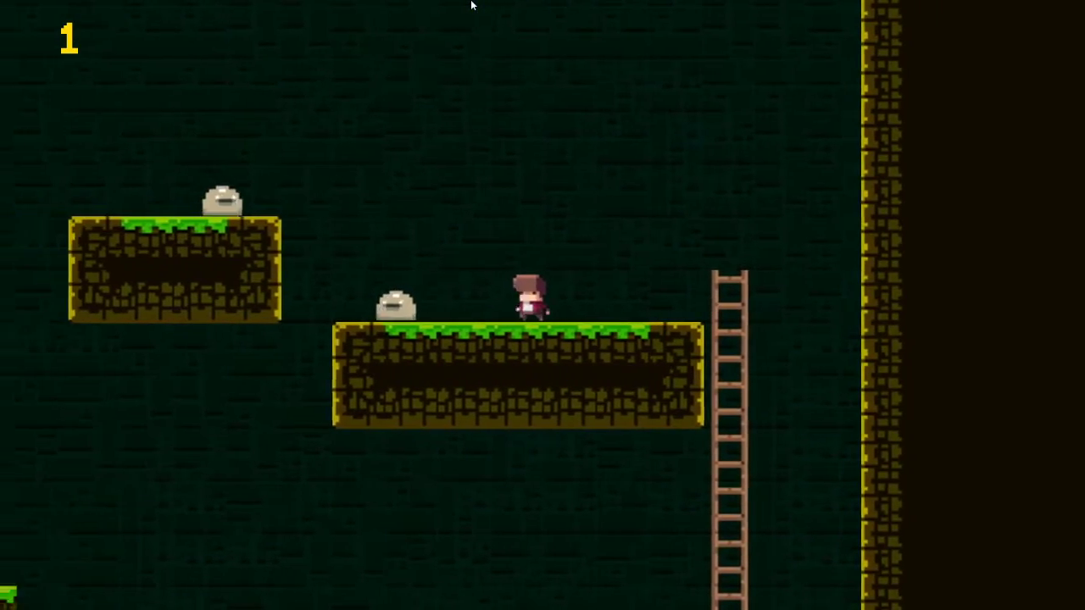
pyautogui.press('Left')
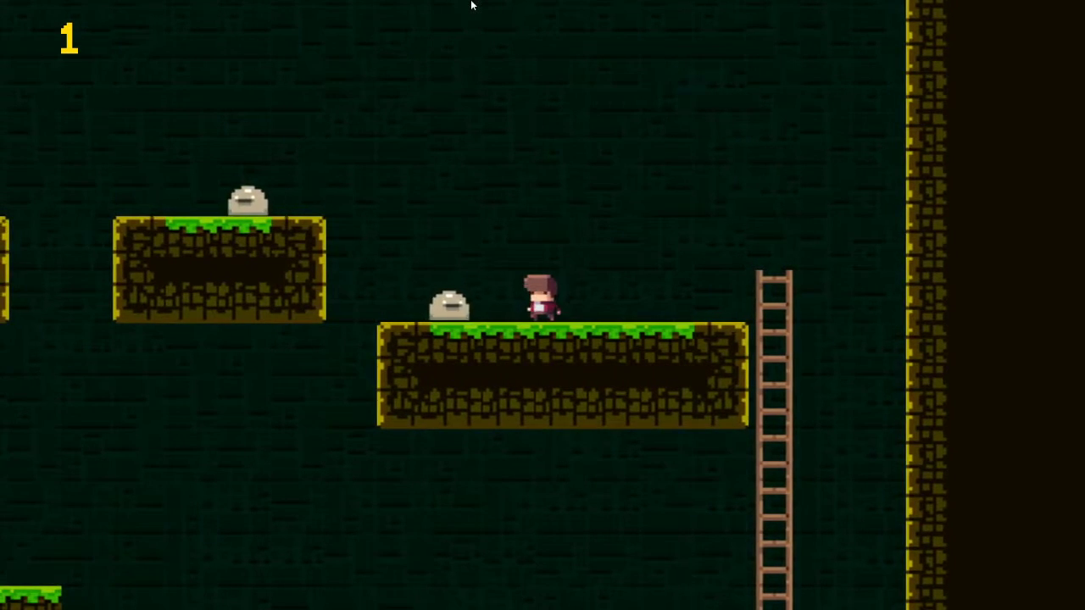
pyautogui.press('Up')
pyautogui.press('Left')
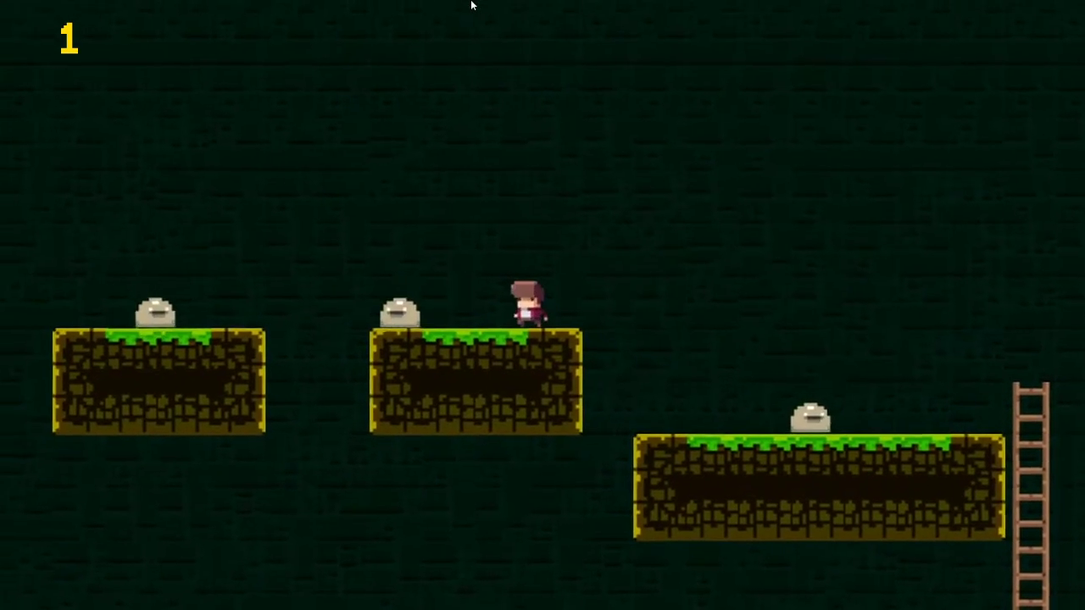
pyautogui.press('Up')
pyautogui.press('Left')
# Leap left onto the platform beside the spikes and walk along it
pyautogui.press('Up')
pyautogui.press('Left')
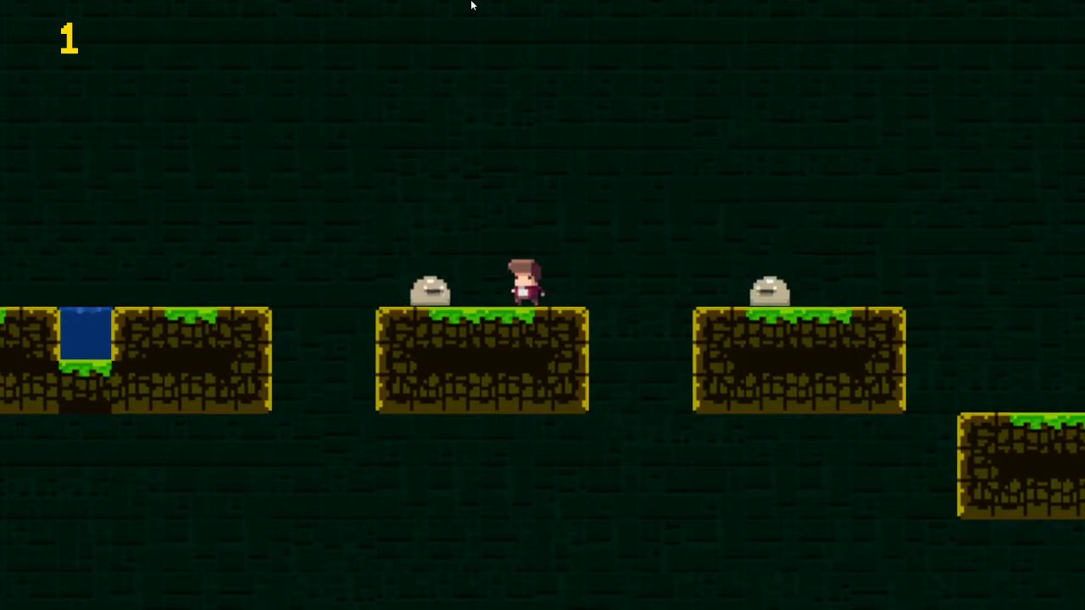
pyautogui.press('Up')
pyautogui.press('Left')
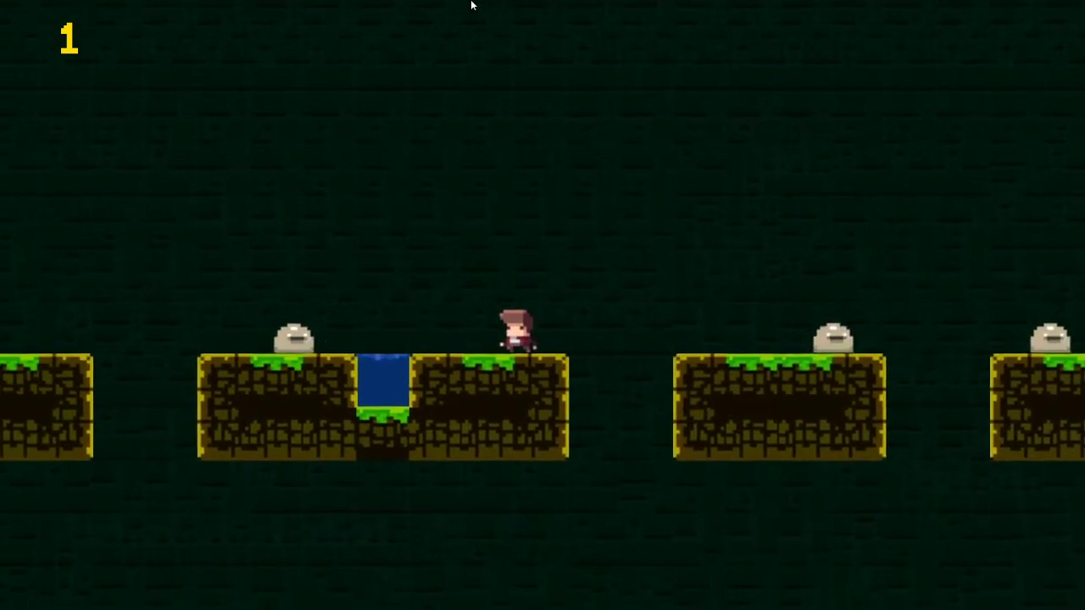
pyautogui.press('Up')
pyautogui.press('Up')
pyautogui.press('Left')
pyautogui.press('Left')
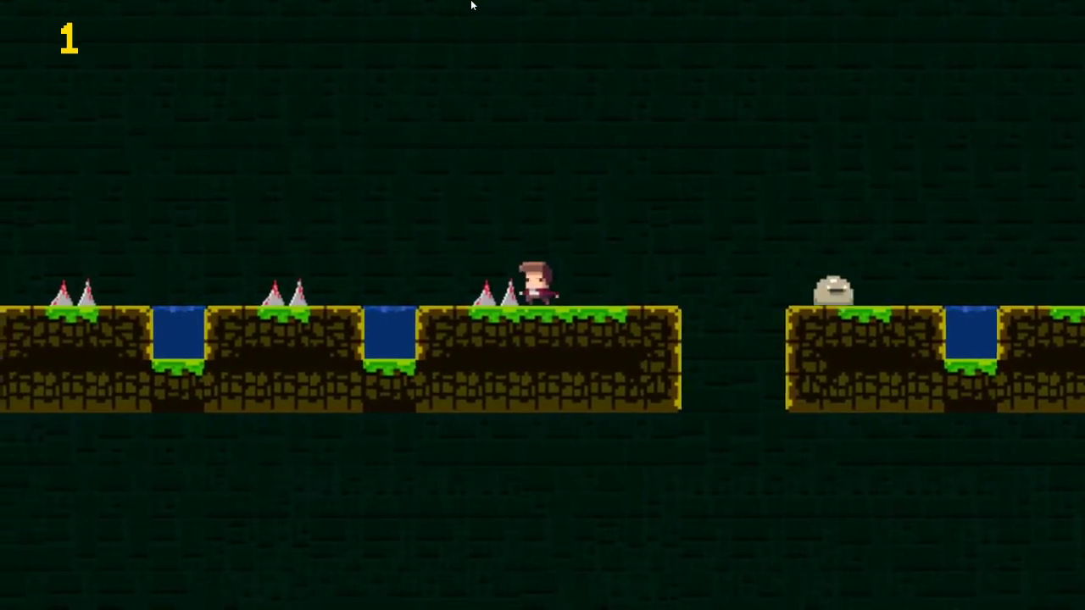
# Hop left over two rows of spikes and the first water pit
pyautogui.press('Left')
pyautogui.press('Up')
pyautogui.press('Left')
pyautogui.press('Left')
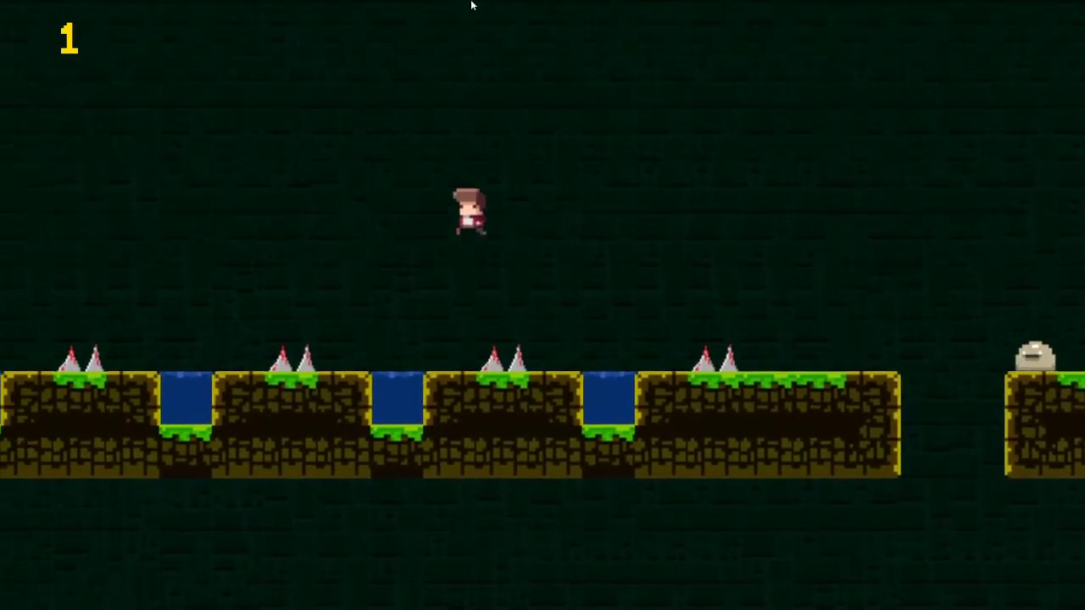
pyautogui.press('Left')
pyautogui.press('Up')
pyautogui.press('Left')
pyautogui.press('Up')
# Clear the remaining spikes and water pits, landing on the raised ledge by the orange orb
pyautogui.press('Up')
pyautogui.press('Left')
pyautogui.press('Up')
pyautogui.press('Left')
pyautogui.press('Up')
pyautogui.press('Left')
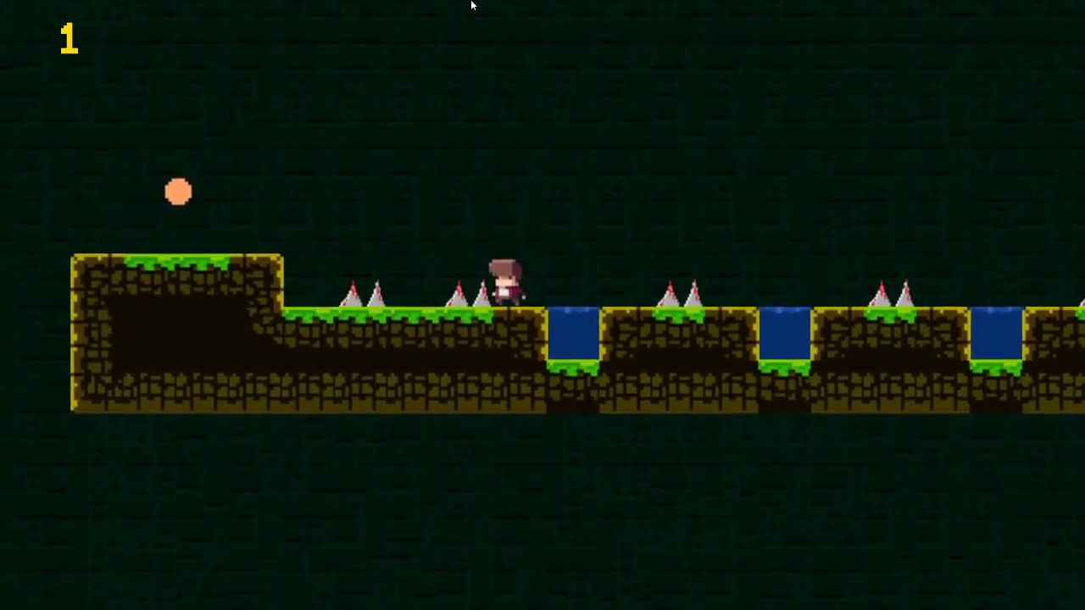
pyautogui.press('Up')
pyautogui.press('Left')
pyautogui.press('Up')
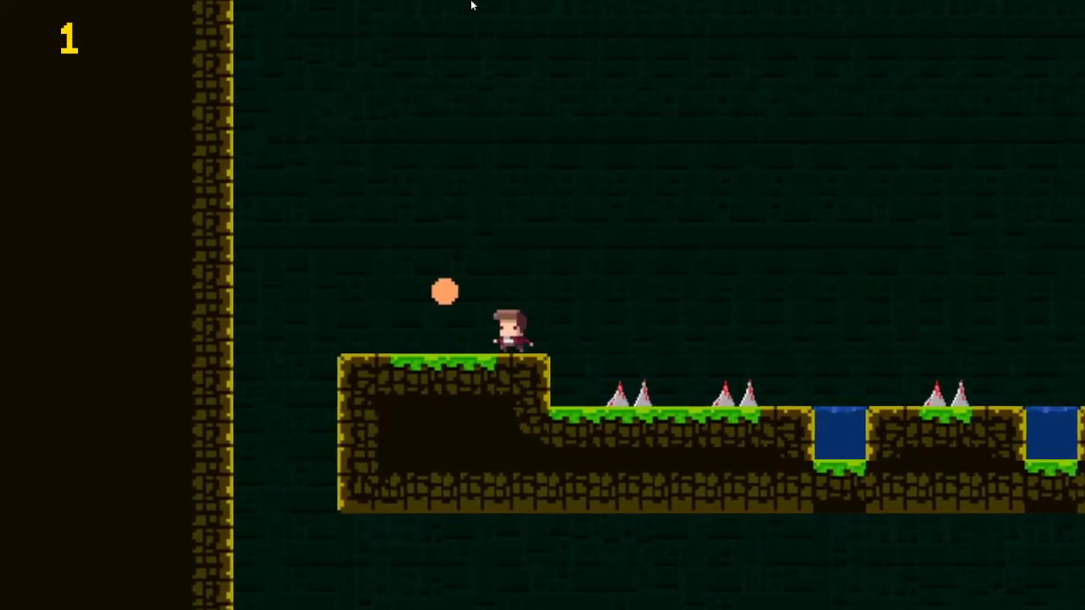
pyautogui.press('Left')
pyautogui.press('Left')
pyautogui.press('Up')
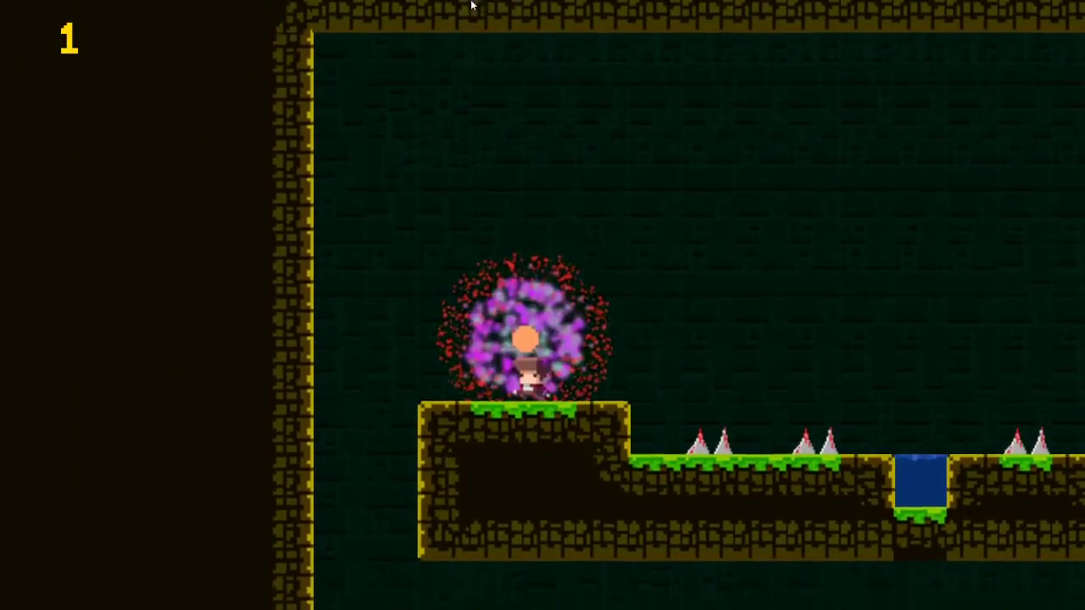
# Drop right to the lower floor and jump up onto the ledge corner
pyautogui.press('Right')
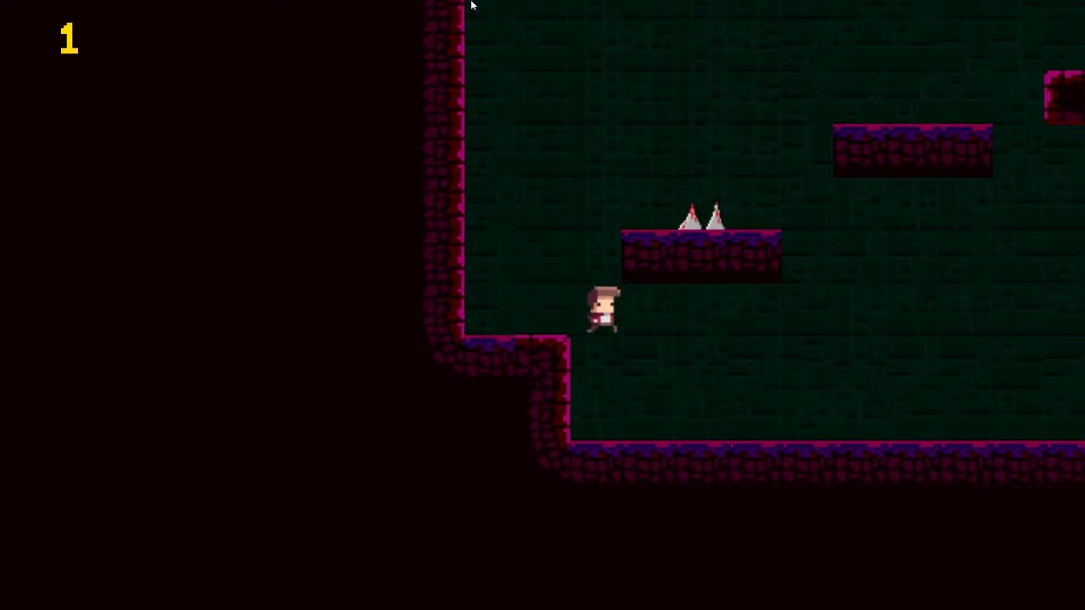
pyautogui.press('Right')
pyautogui.press('Up')
pyautogui.press('Up')
pyautogui.press('Right')
pyautogui.press('Up')
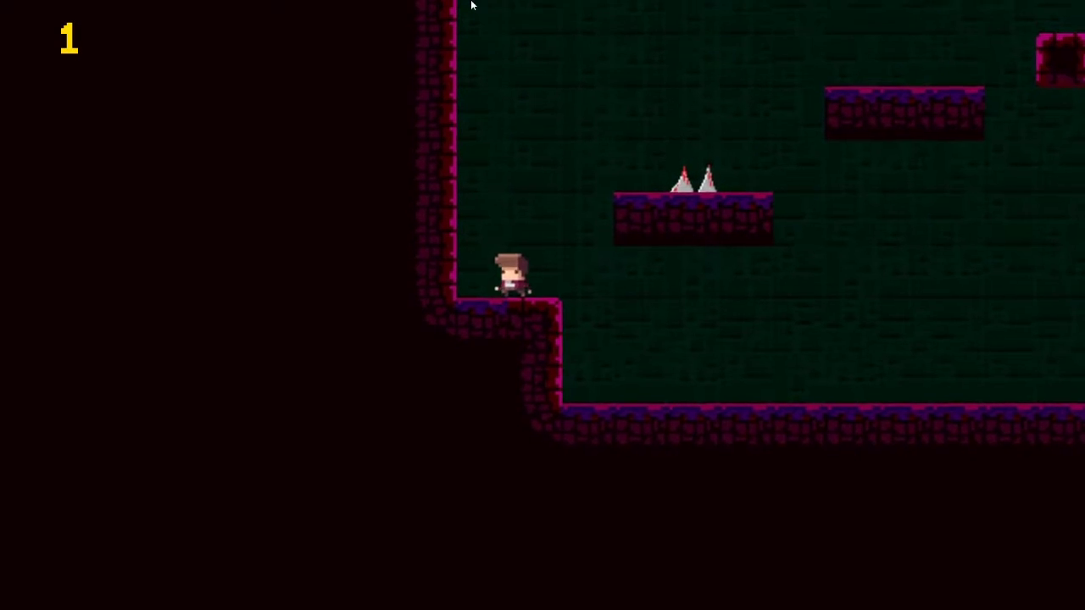
# Jump past the spikes onto the spiked platform, then up onto the floating blocks
pyautogui.press('Up')
pyautogui.press('Right')
pyautogui.press('Up')
pyautogui.press('Up')
pyautogui.press('Right')
pyautogui.press('Up')
pyautogui.press('Right')
pyautogui.press('Up')
pyautogui.press('Up')
# Climb the block staircase to the end of the final level and restart it
pyautogui.press('Right')
pyautogui.press('Up')
pyautogui.press('Up')
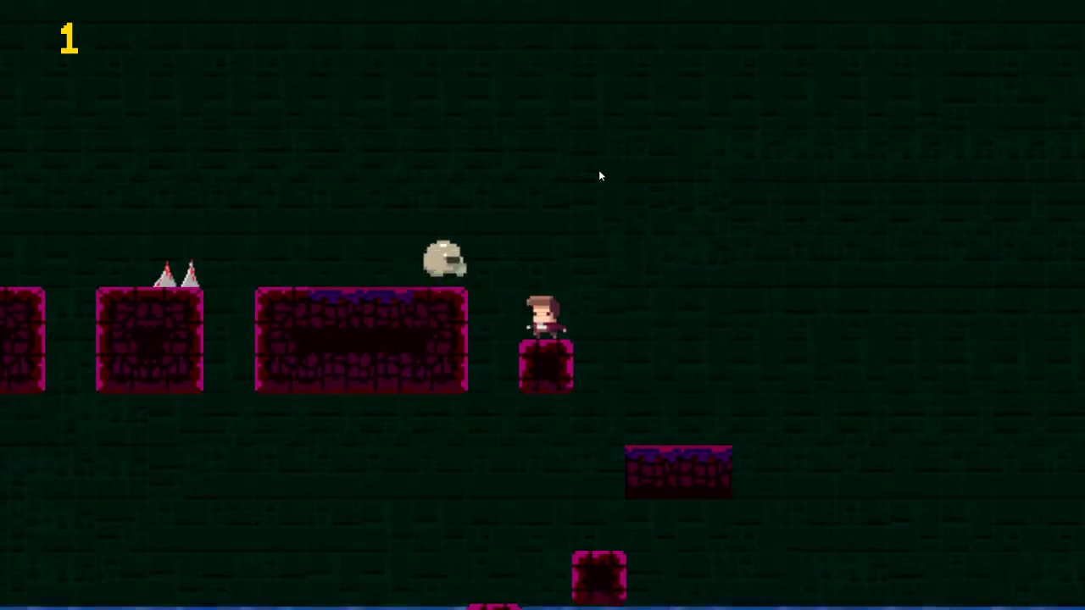
pyautogui.press('Up')
pyautogui.press('Left')
pyautogui.press('Right')
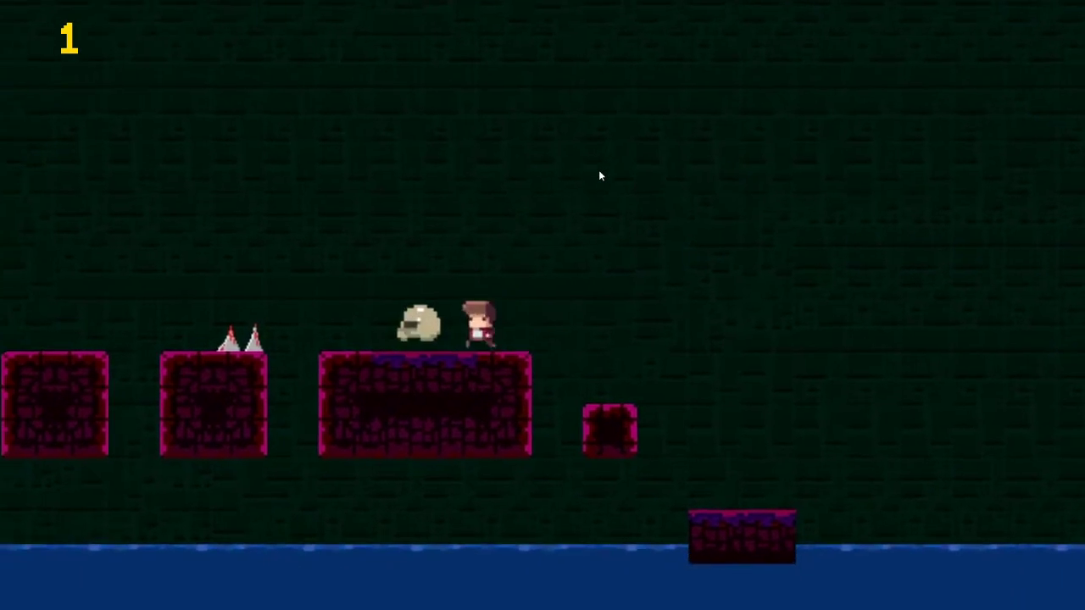
pyautogui.press('Up')
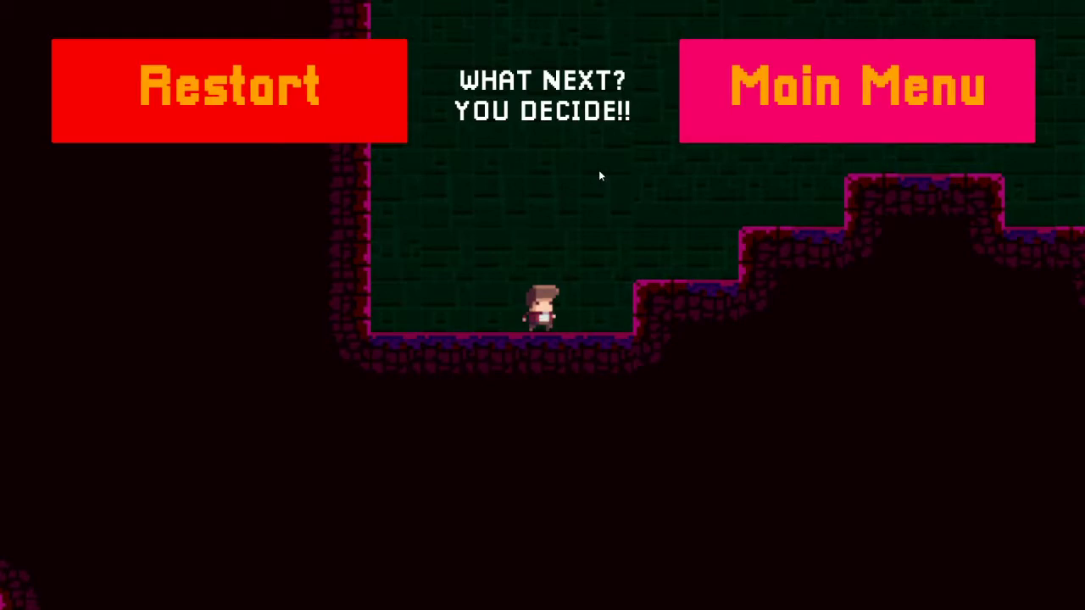
pyautogui.click(302, 77)
# Jump right up the platforms and onto the spiked platform
pyautogui.press('Up')
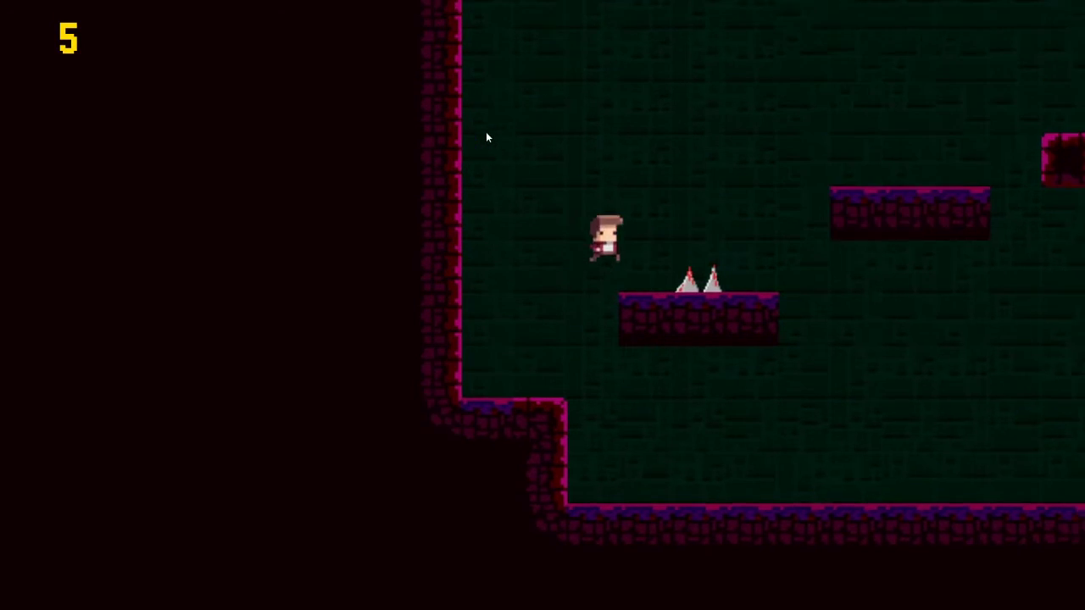
pyautogui.press('Right')
pyautogui.press('Up')
pyautogui.press('Right')
pyautogui.press('Right')
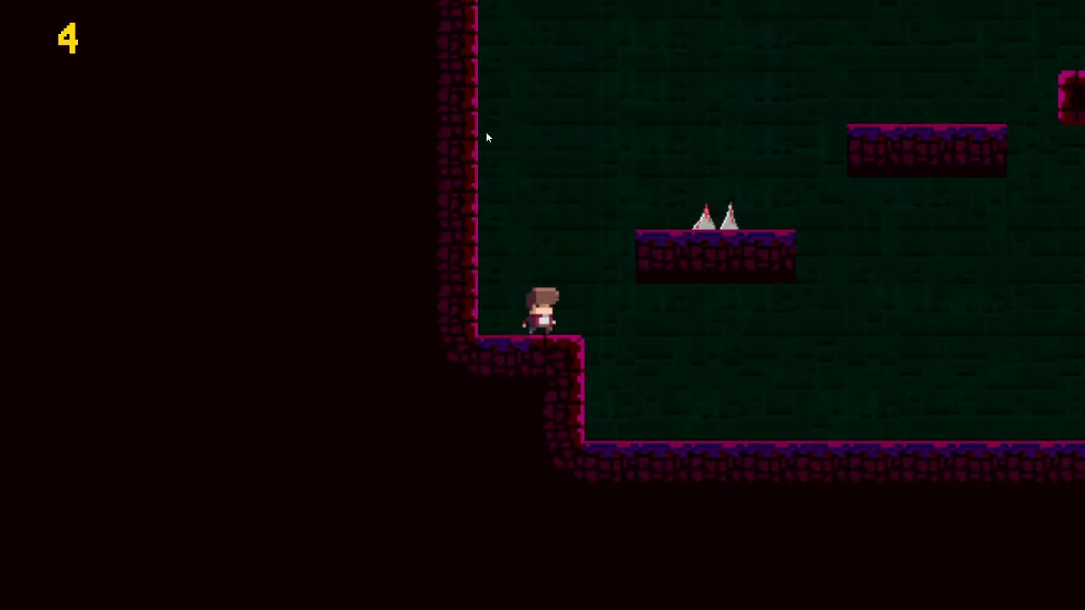
pyautogui.press('Up')
pyautogui.press('Right')
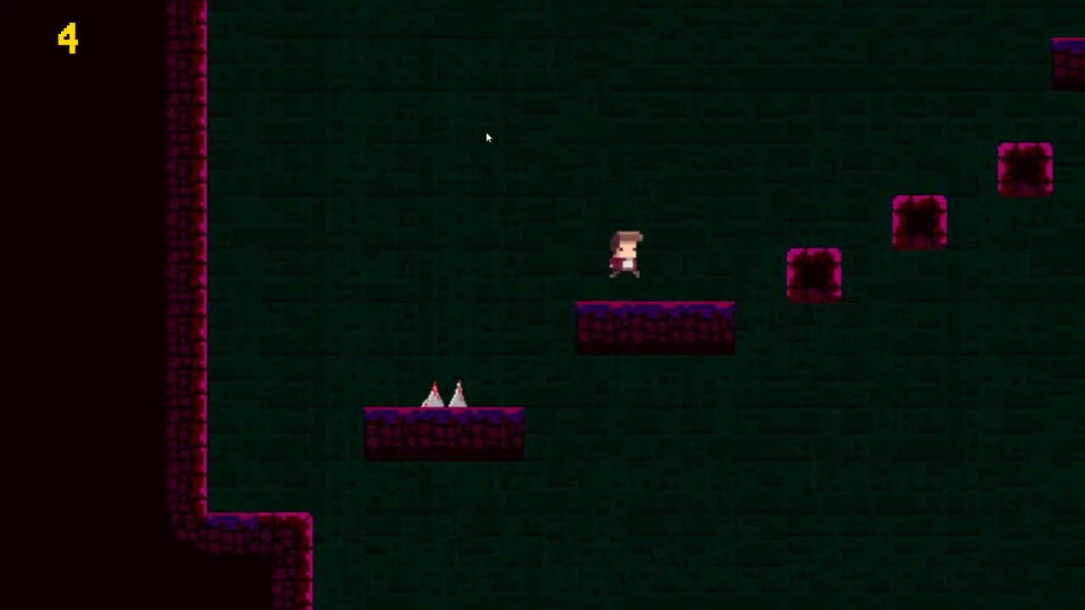
# Cross the platforms and blocks, climbing toward the upper right
pyautogui.press('Up')
pyautogui.press('Right')
pyautogui.press('Up')
pyautogui.press('Right')
pyautogui.press('Up')
pyautogui.press('Right')
pyautogui.press('Up')
pyautogui.press('Right')
# Leap left over the skull and continue across the spiked platforms
pyautogui.press('Up')
pyautogui.press('Left')
pyautogui.press('Left')
pyautogui.press('Up')
pyautogui.press('Left')
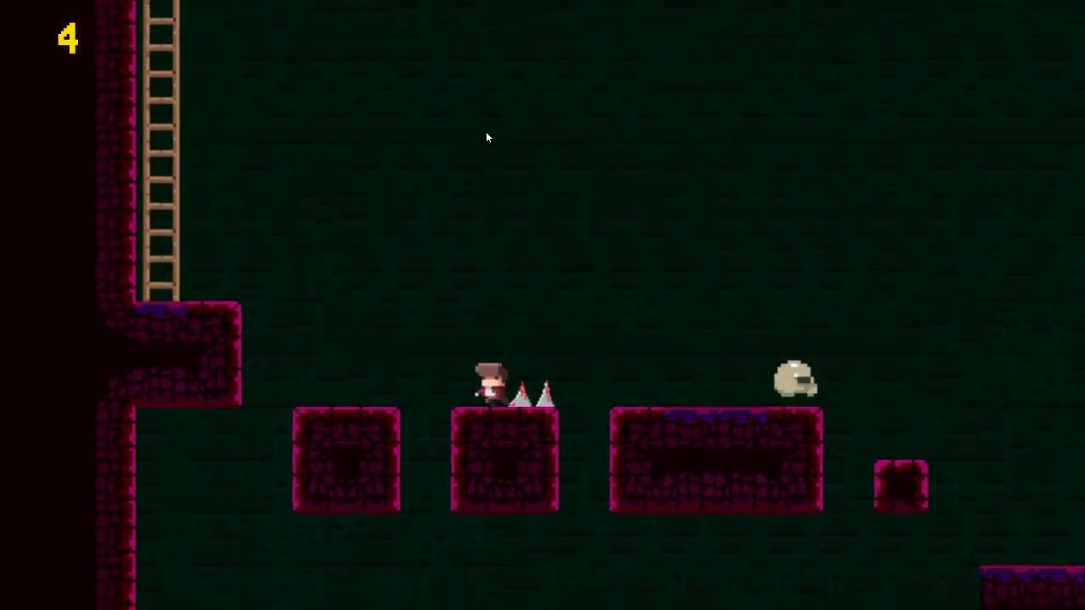
pyautogui.press('Left')
# Jump right over the spikes and climb the block staircase to the right
pyautogui.press('Up')
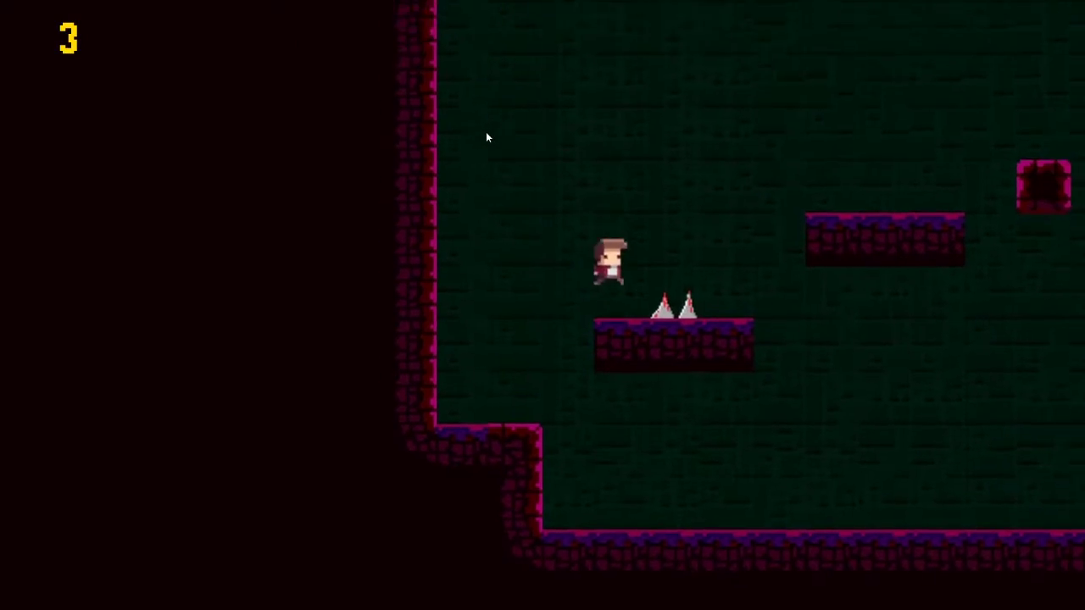
pyautogui.press('Right')
pyautogui.press('Right')
pyautogui.press('Up')
pyautogui.press('Right')
pyautogui.press('Up')
pyautogui.press('Right')
pyautogui.press('Up')
pyautogui.press('Right')
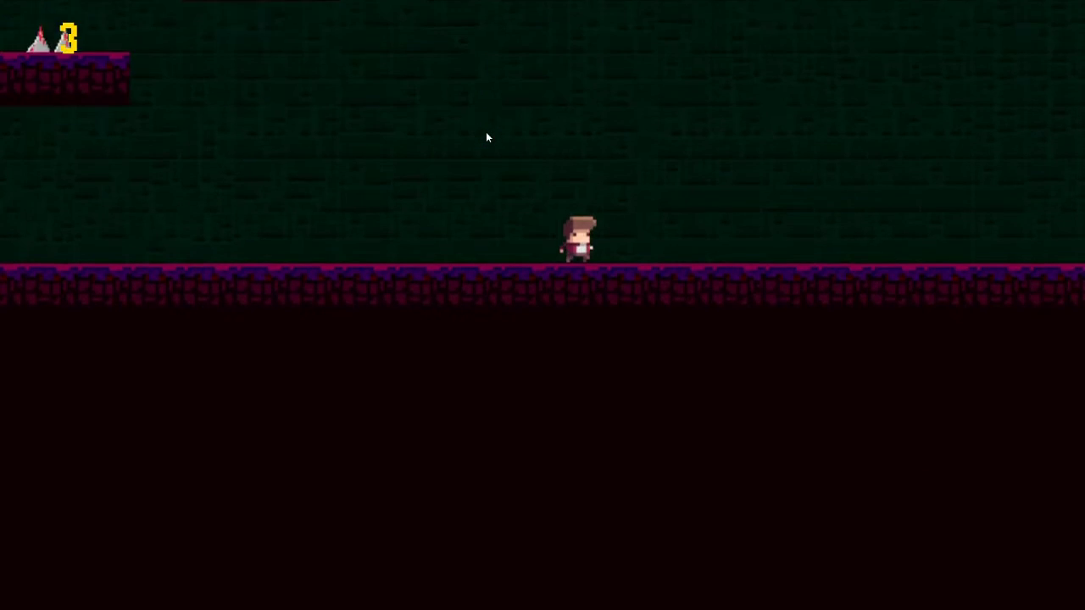
# Drop onto the long floor, jump near the left wall, then clear the spikes
pyautogui.press('Left')
pyautogui.press('Left')
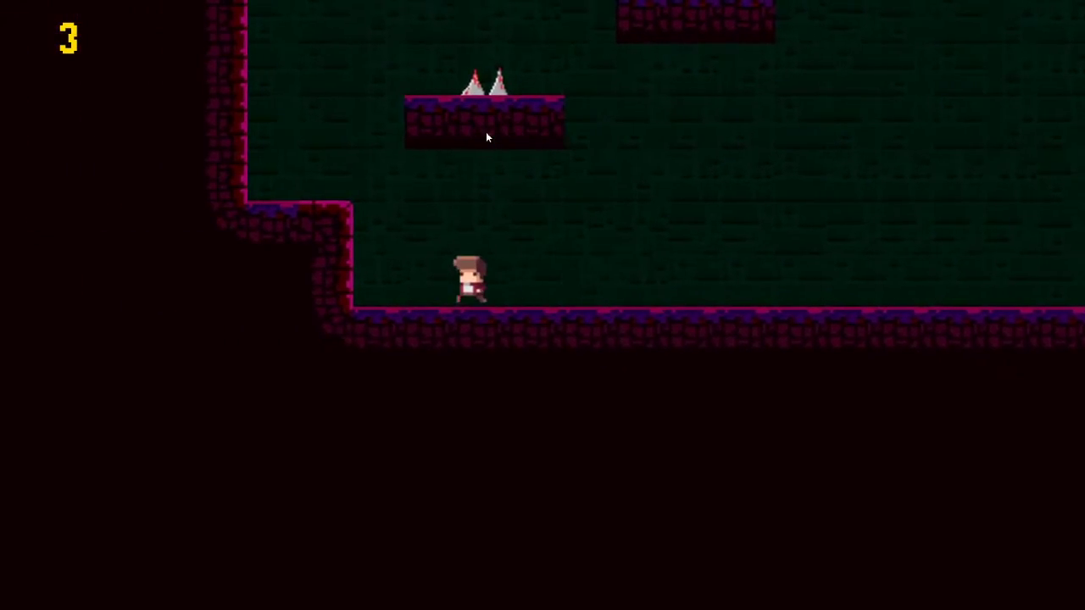
pyautogui.press('Left')
pyautogui.press('Up')
pyautogui.press('Right')
pyautogui.press('Right')
pyautogui.press('Up')
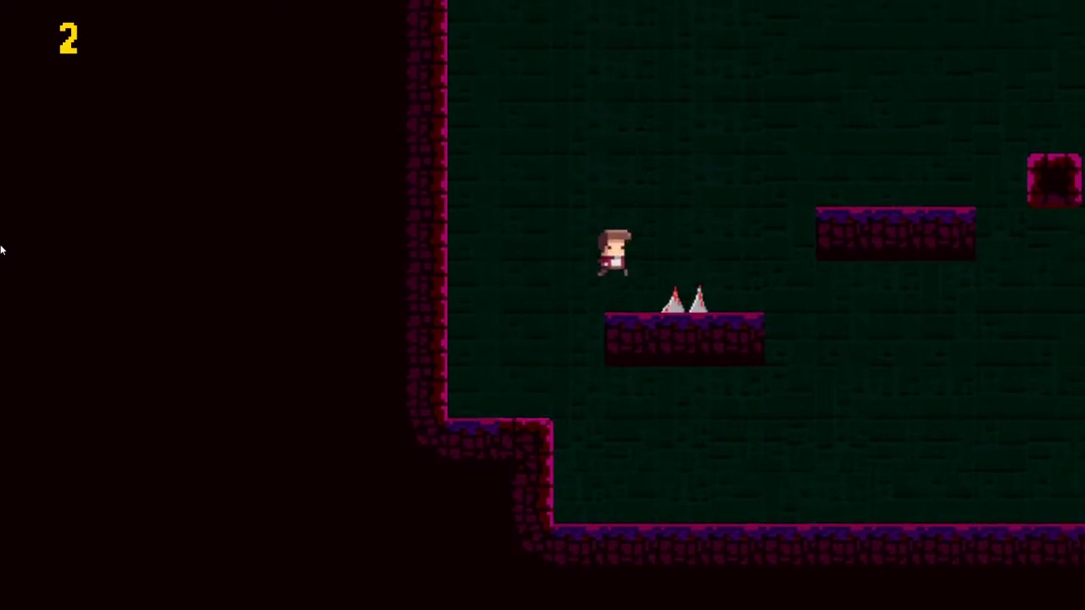
pyautogui.press('Right')
# Climb the block staircase up and right, then leap down to the ground
pyautogui.press('Up')
pyautogui.press('Right')
pyautogui.press('Up')
pyautogui.press('Right')
pyautogui.press('Up')
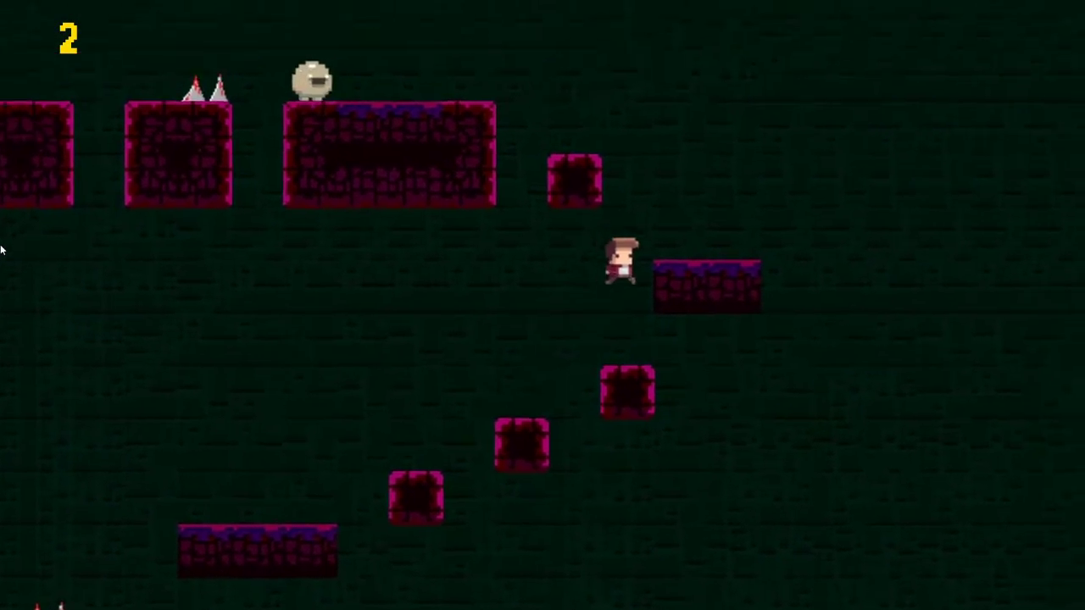
pyautogui.press('Right')
pyautogui.press('Right')
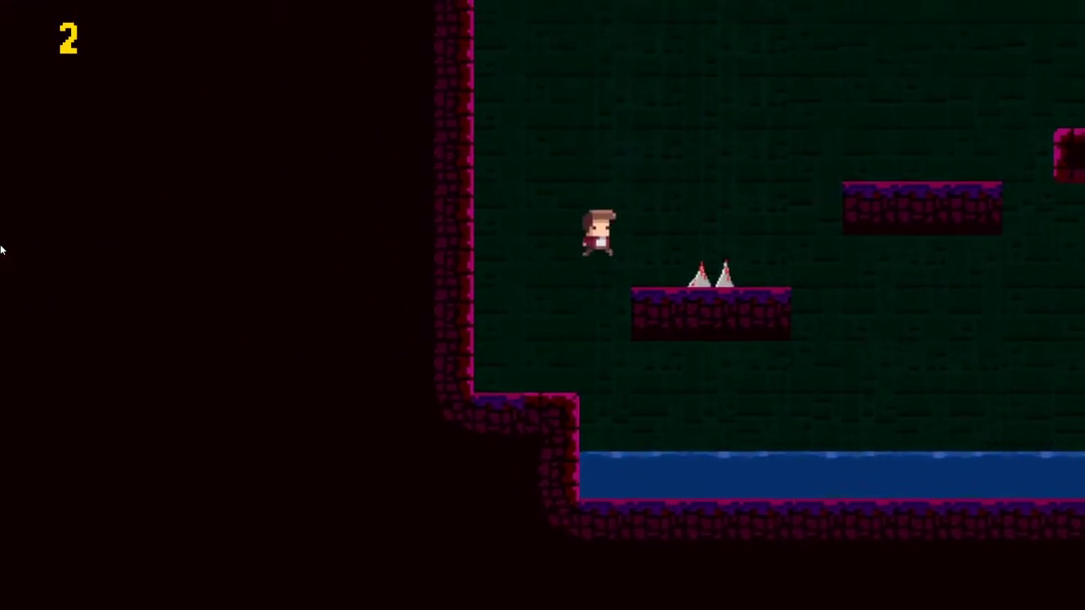
# After respawning, pass the spikes and climb onto the platforms and blocks
pyautogui.press('Right')
pyautogui.press('Up')
pyautogui.press('Right')
pyautogui.press('Up')
pyautogui.press('Right')
pyautogui.press('Up')
pyautogui.press('Right')
pyautogui.press('Up')
# Climb the staircase to the higher platform and jump left onto the small block
pyautogui.press('Up')
pyautogui.press('Right')
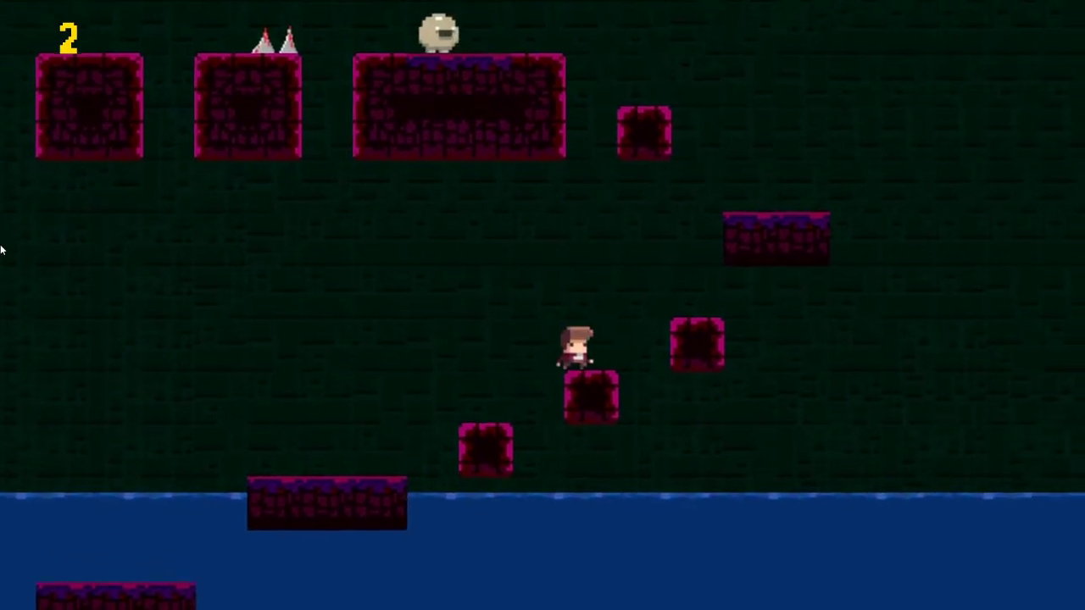
pyautogui.press('Up')
pyautogui.press('Right')
pyautogui.press('Left')
pyautogui.press('Up')
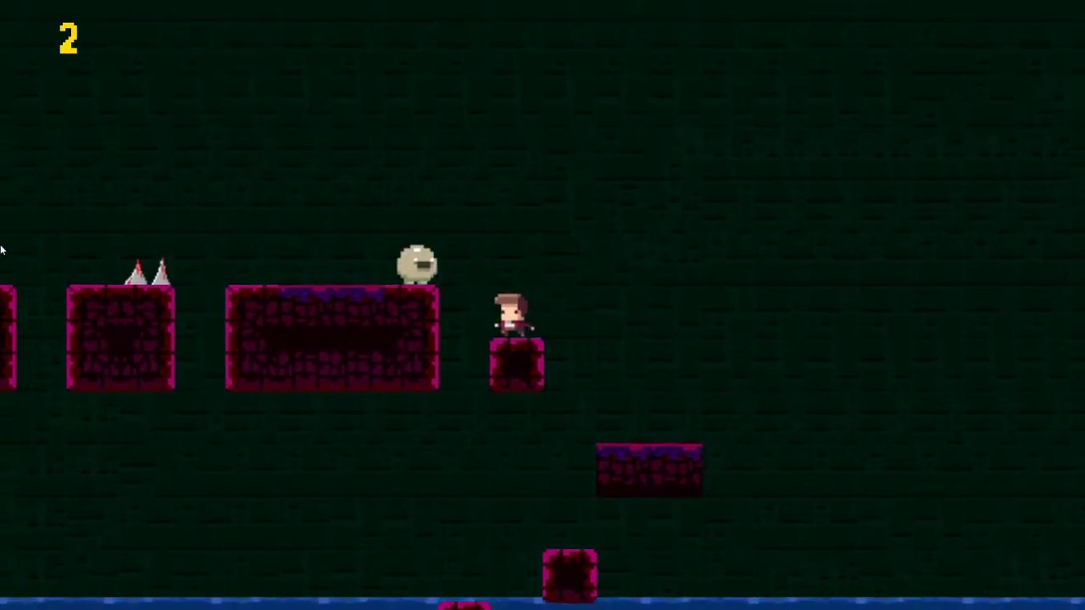
pyautogui.press('Up')
pyautogui.press('Up')
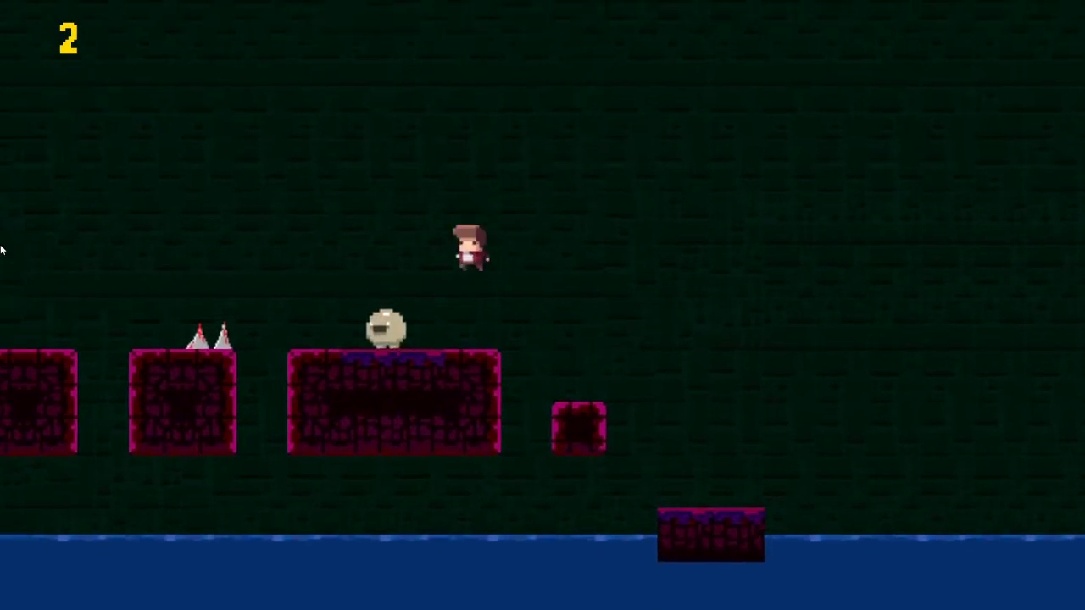
# Jump left over the boulder, then run right and jump over the spikes
pyautogui.press('Left')
pyautogui.press('Left')
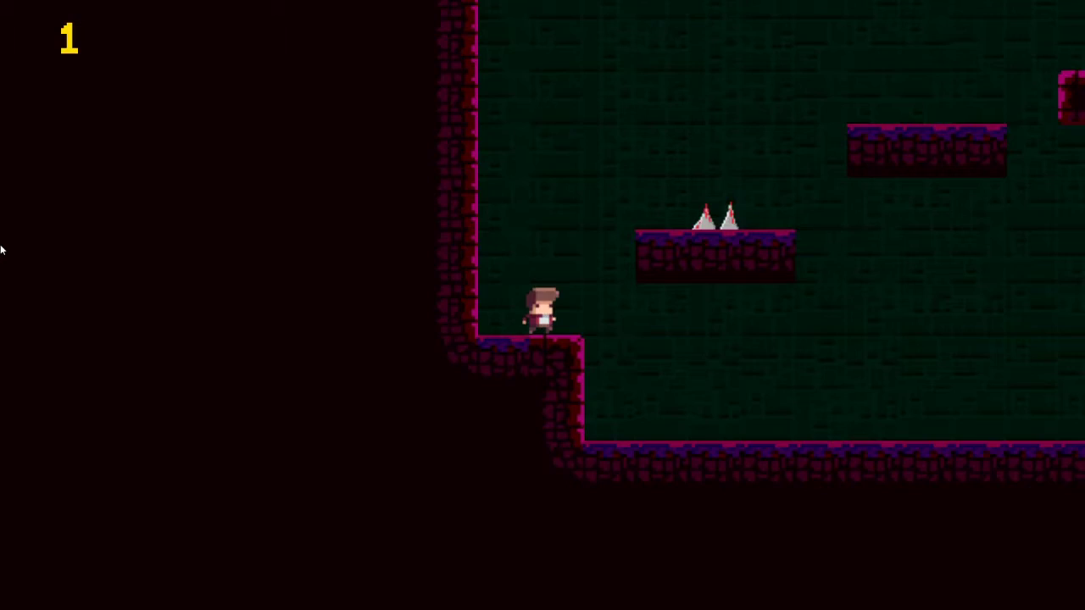
pyautogui.press('Right')
pyautogui.press('Up')
pyautogui.press('Up')
pyautogui.press('Right')
# Reach the raised ledge, the spiked platform, then the upper platform
pyautogui.press('Left')
pyautogui.press('Left')
pyautogui.press('Up')
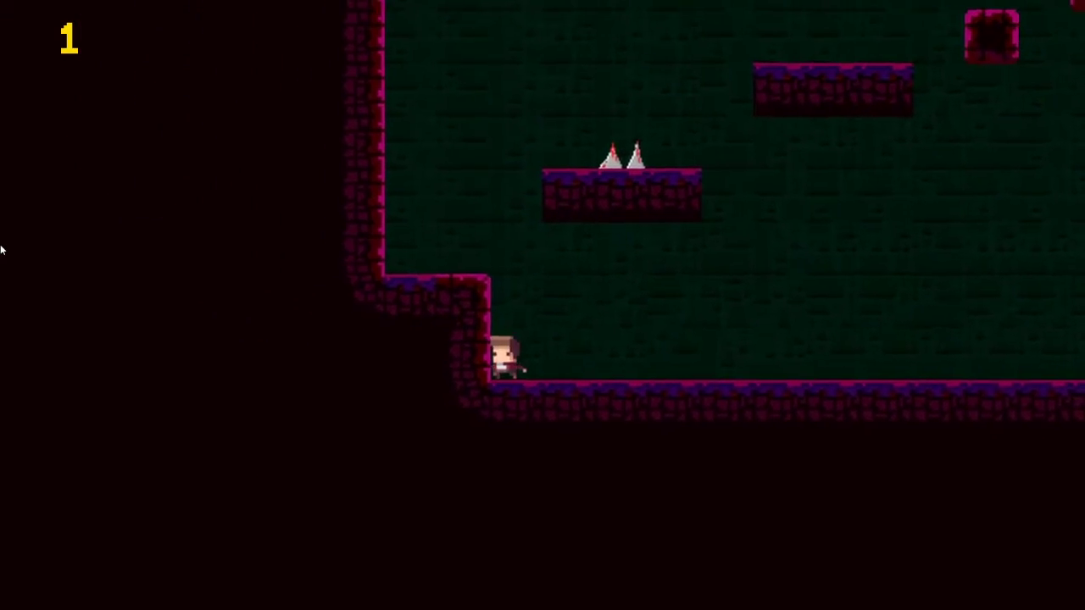
pyautogui.press('Left')
pyautogui.press('Up')
pyautogui.press('Right')
pyautogui.press('Right')
pyautogui.press('Up')
pyautogui.press('Right')
pyautogui.press('Up')
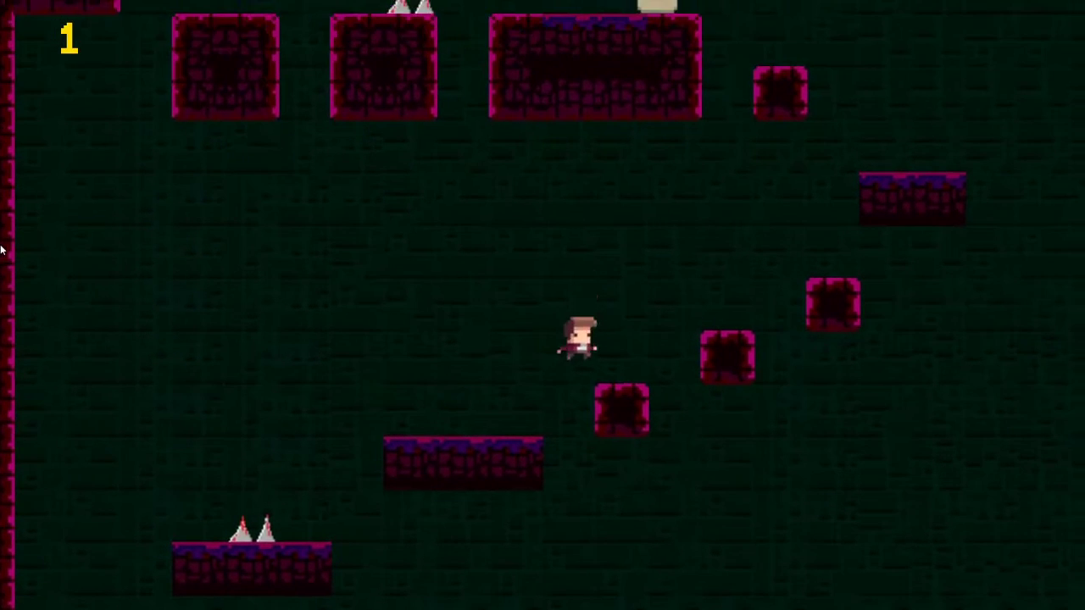
pyautogui.press('Right')
pyautogui.press('Right')
pyautogui.press('Right')
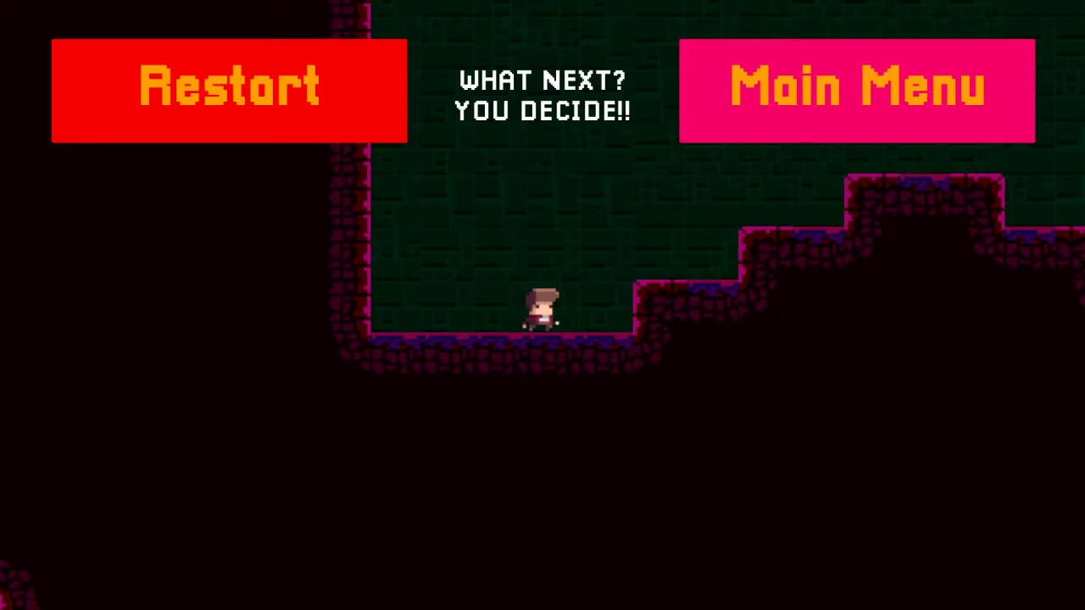
# Restart the final level and jump right and upward across the first platforms
pyautogui.click(346, 147)
pyautogui.press('Up')
pyautogui.press('Right')
pyautogui.press('Up')
pyautogui.press('Right')
pyautogui.press('Up')
pyautogui.press('Right')
pyautogui.press('Up')
pyautogui.press('Right')
pyautogui.press('Right')
# Land on the floating ledge, then jump left onto the large platform over the spikes
pyautogui.press('Left')
pyautogui.press('Left')
pyautogui.press('Up')
pyautogui.press('Up')
pyautogui.press('Left')
pyautogui.press('Left')
pyautogui.press('Left')
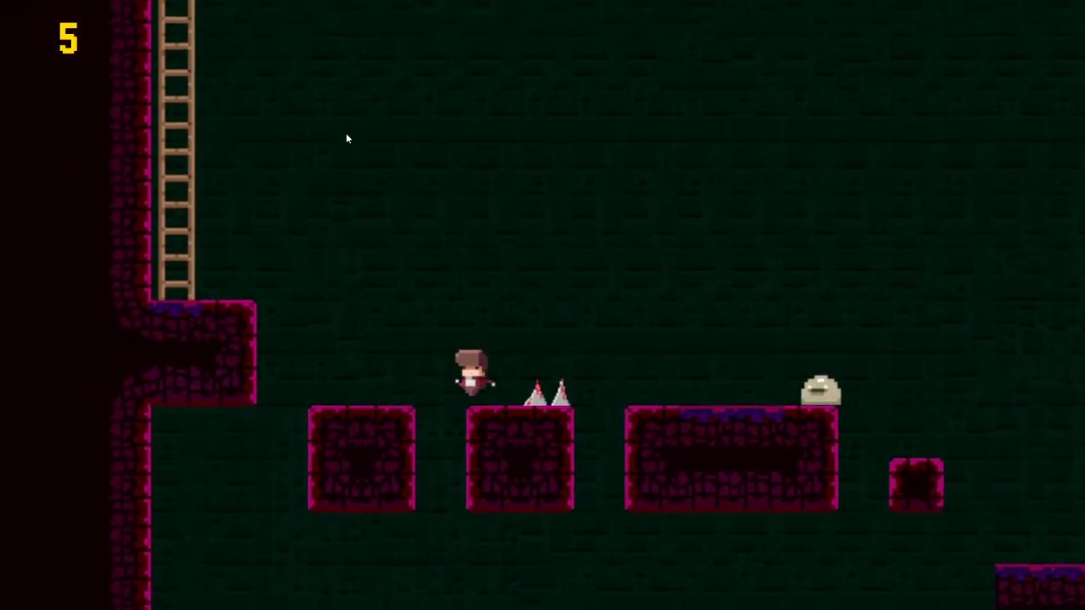
pyautogui.press('Up')
pyautogui.press('Left')
pyautogui.press('Left')
# Climb the first ladder and walk right off it
pyautogui.press('Up')
pyautogui.press('Up')
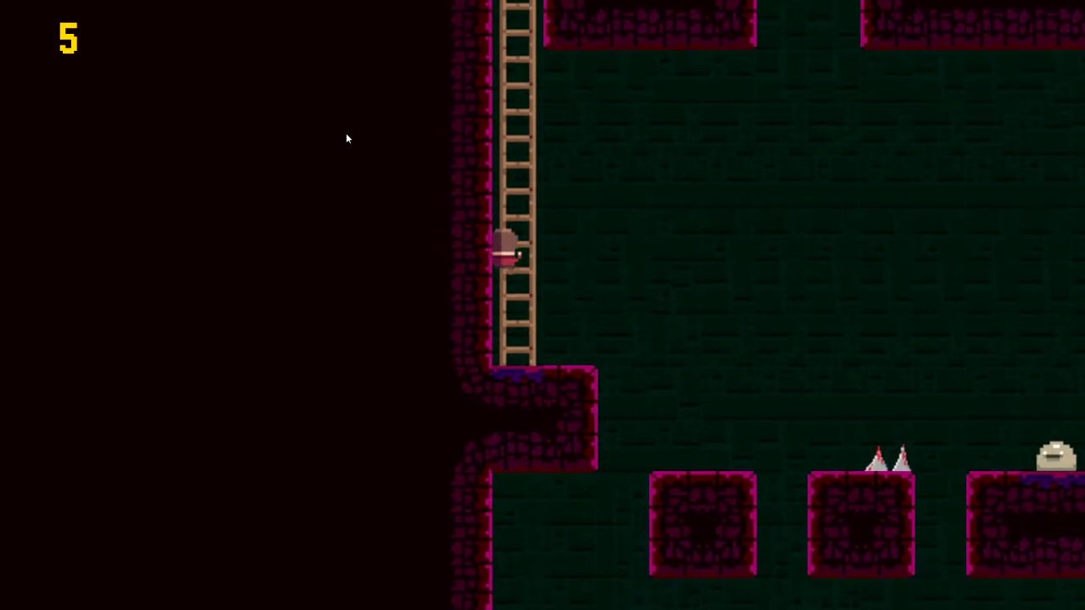
pyautogui.press('Up')
pyautogui.press('Up')
pyautogui.press('Right')
pyautogui.press('Right')
pyautogui.press('Right')
pyautogui.press('Right')
pyautogui.press('Right')
# Jump right over the spiked gap and run along the lower floor
pyautogui.press('Up')
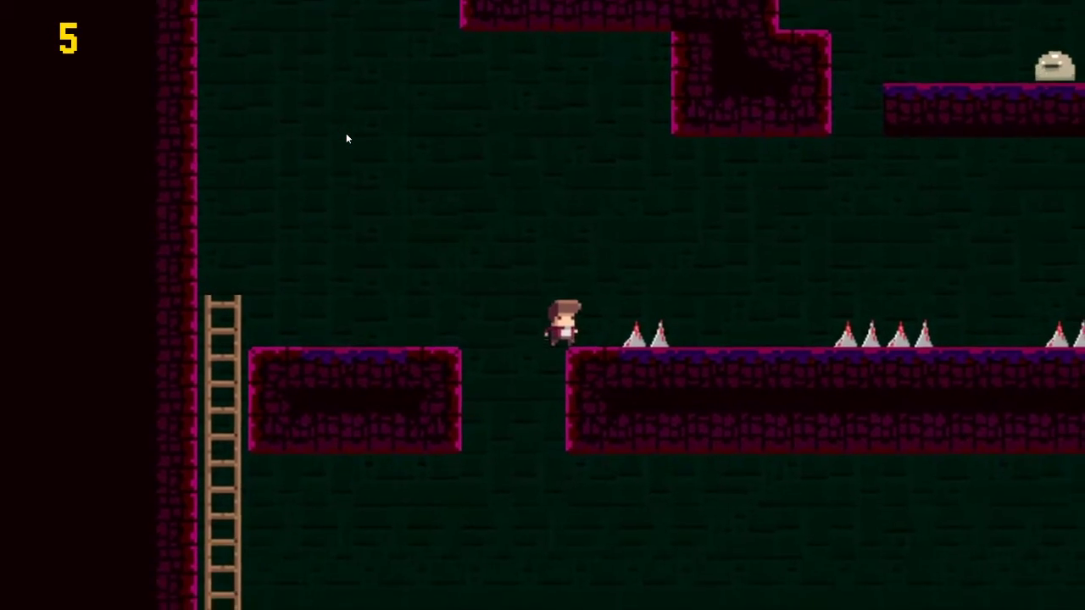
pyautogui.press('Right')
pyautogui.press('Right')
pyautogui.press('Right')
pyautogui.press('Up')
pyautogui.press('Right')
pyautogui.press('Right')
pyautogui.press('Right')
pyautogui.press('Up')
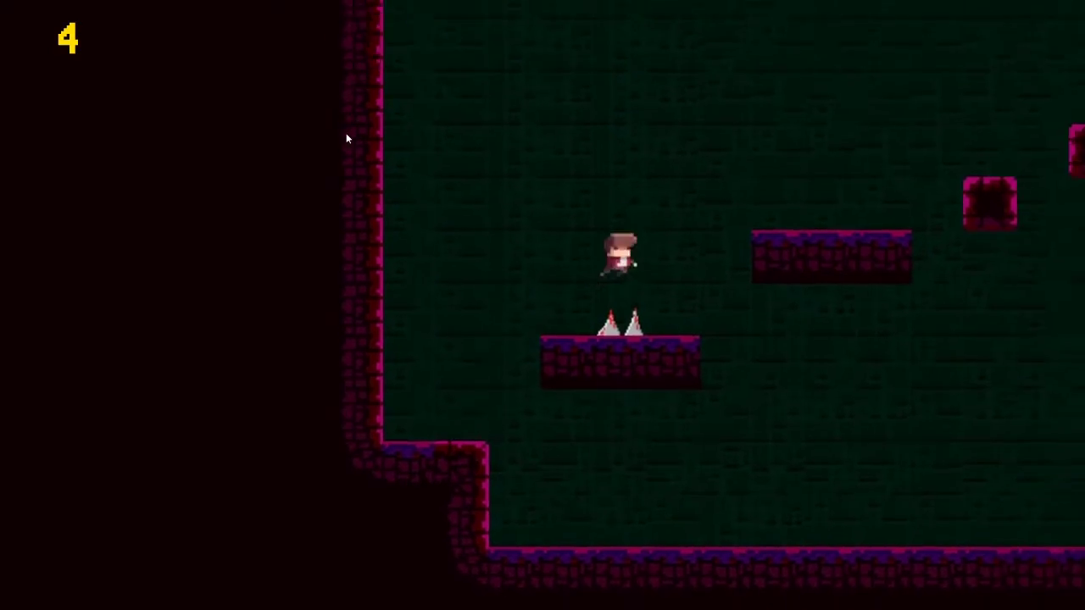
pyautogui.press('Right')
pyautogui.press('Right')
pyautogui.press('Right')
pyautogui.press('Right')
pyautogui.press('Right')
pyautogui.press('Right')
pyautogui.press('Right')
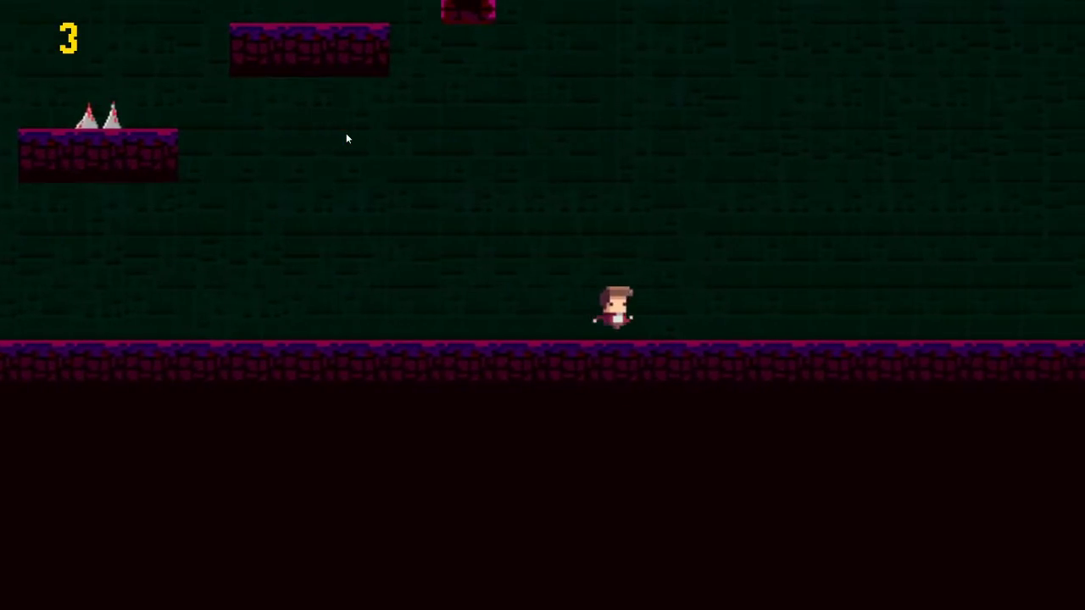
pyautogui.press('Right')
pyautogui.press('Right')
pyautogui.press('Right')
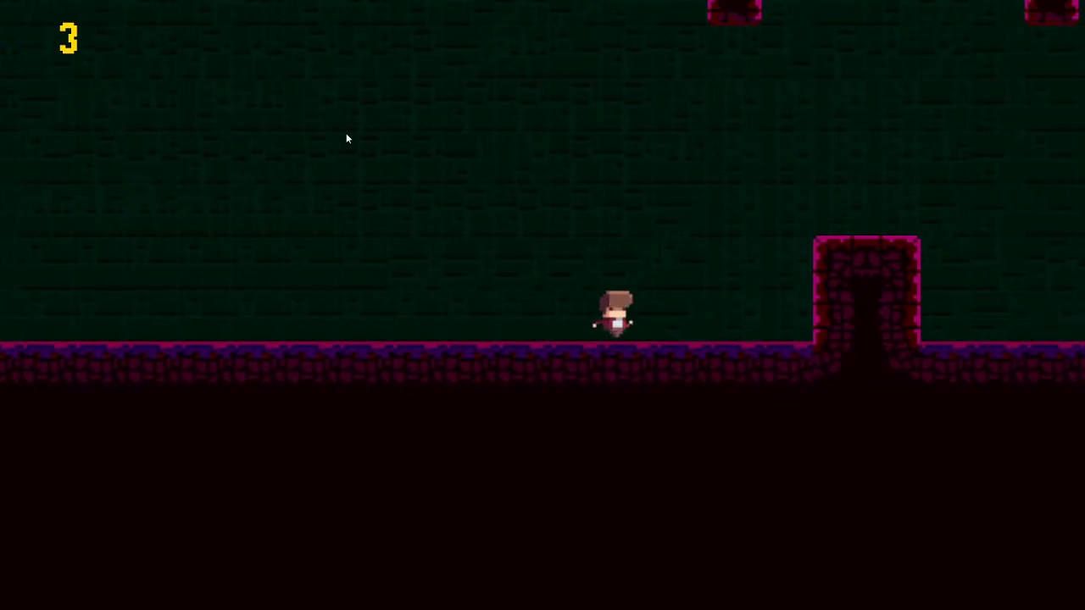
# Hop over the doorway block, climb the ladder and step left onto the platform
pyautogui.press('Up')
pyautogui.press('Right')
pyautogui.press('Right')
pyautogui.press('Right')
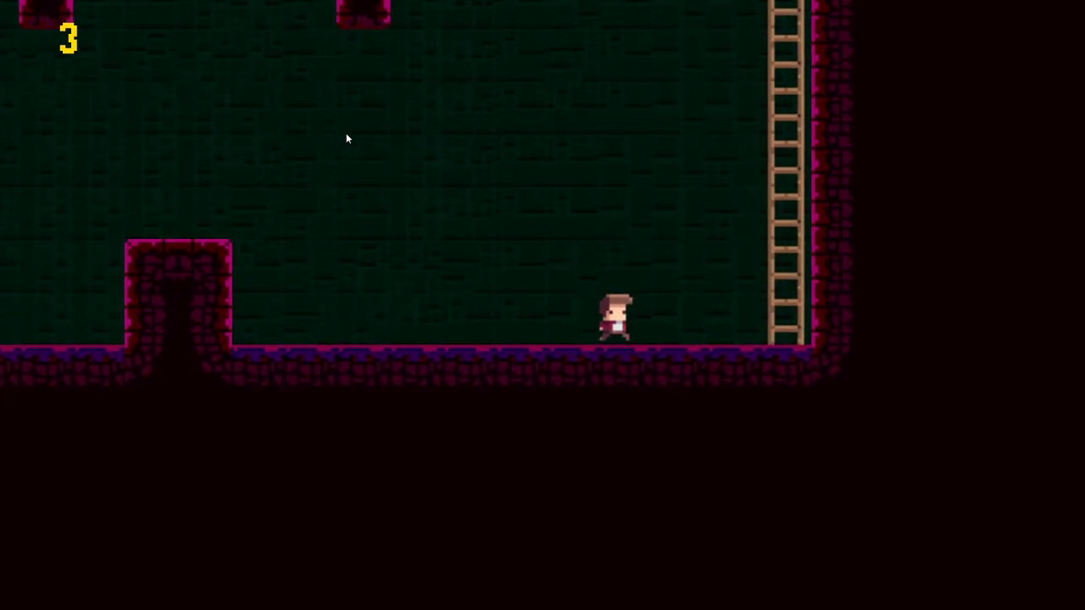
pyautogui.press('Right')
pyautogui.press('Up')
pyautogui.press('Up')
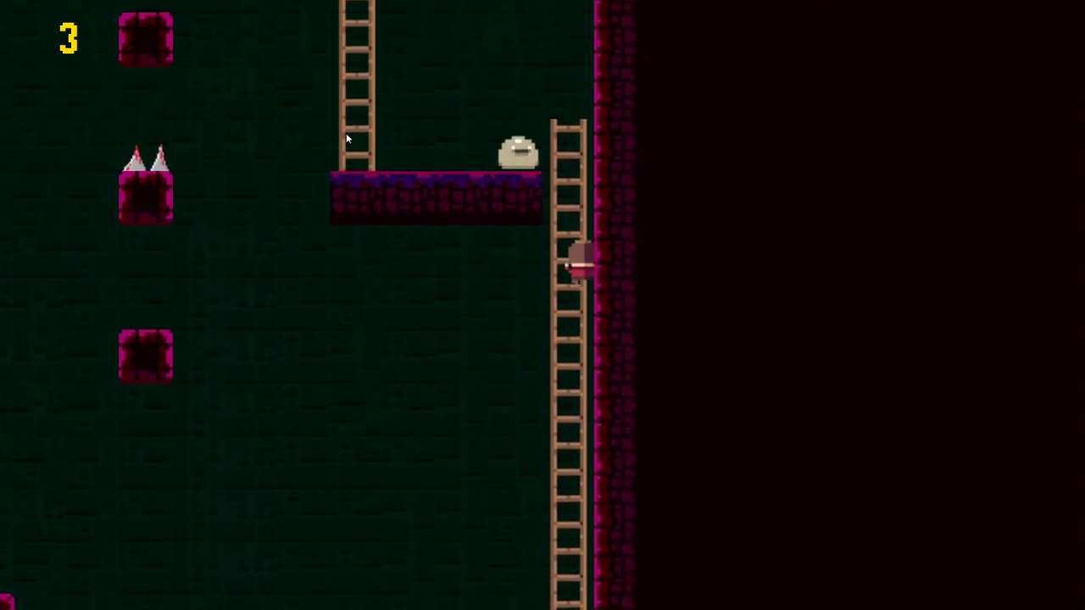
pyautogui.press('Up')
pyautogui.press('Up')
pyautogui.press('Left')
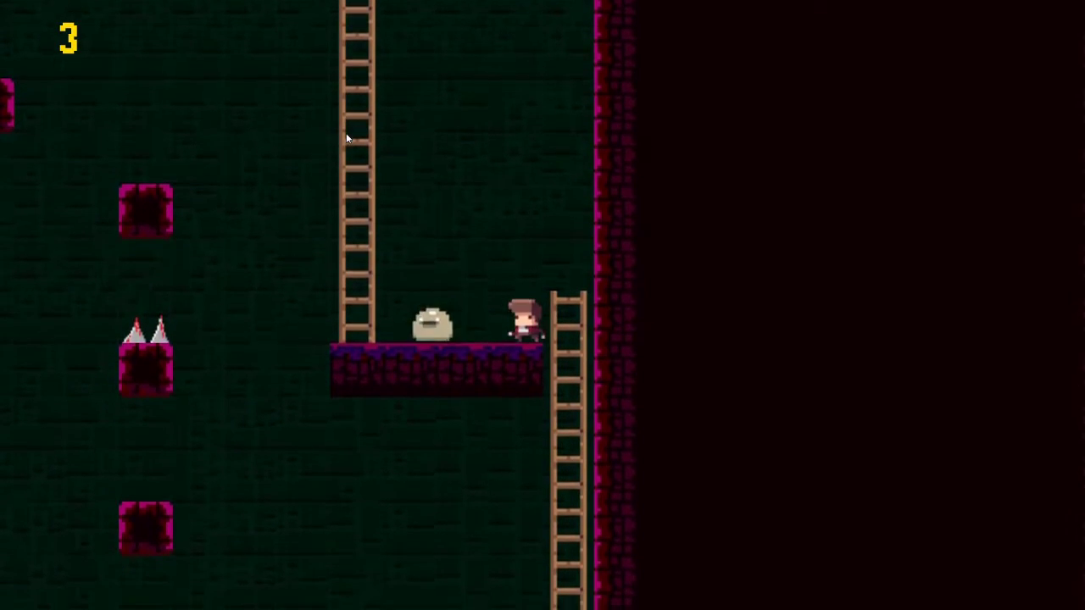
# Walk to the tall ladder and climb it higher
pyautogui.press('Left')
pyautogui.press('Up')
pyautogui.press('Up')
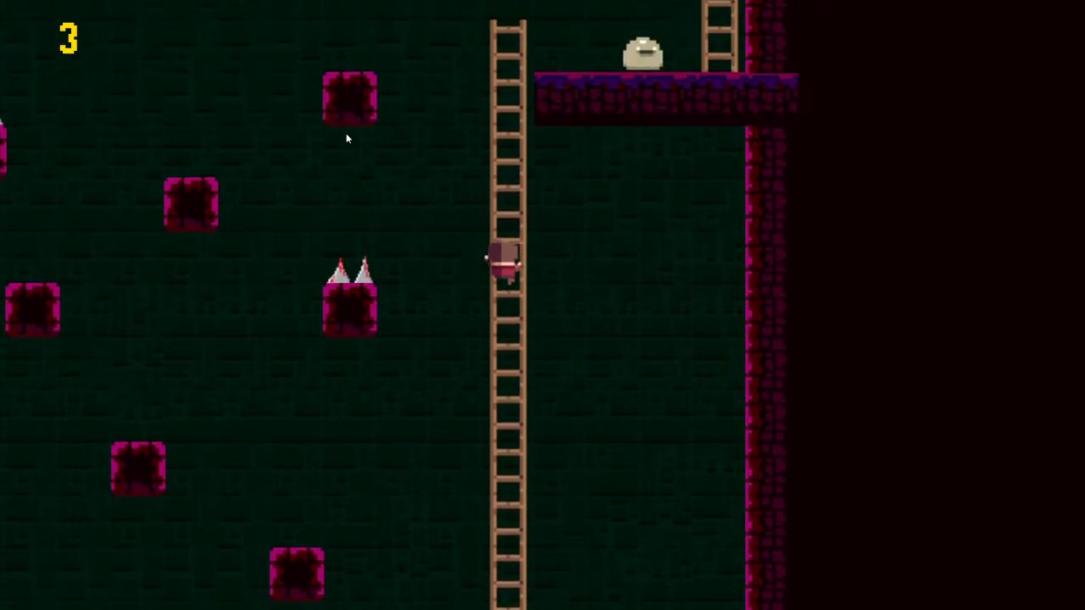
pyautogui.press('Right')
pyautogui.press('Up')
pyautogui.press('Up')
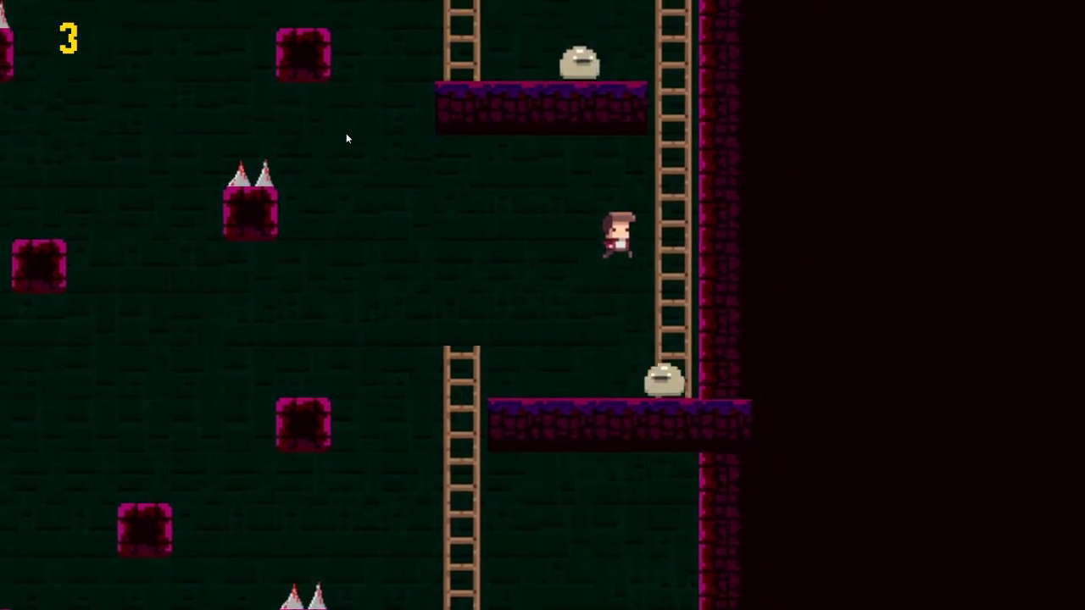
pyautogui.press('Up')
pyautogui.press('Up')
pyautogui.press('Up')
# Climb down the left ladder, cross to the right ladder, and move past the skull enemy
pyautogui.press('Left')
pyautogui.press('Down')
pyautogui.press('Down')
pyautogui.press('Down')
pyautogui.press('Down')
pyautogui.press('Down')
pyautogui.press('Up')
pyautogui.press('Up')
pyautogui.press('Right')
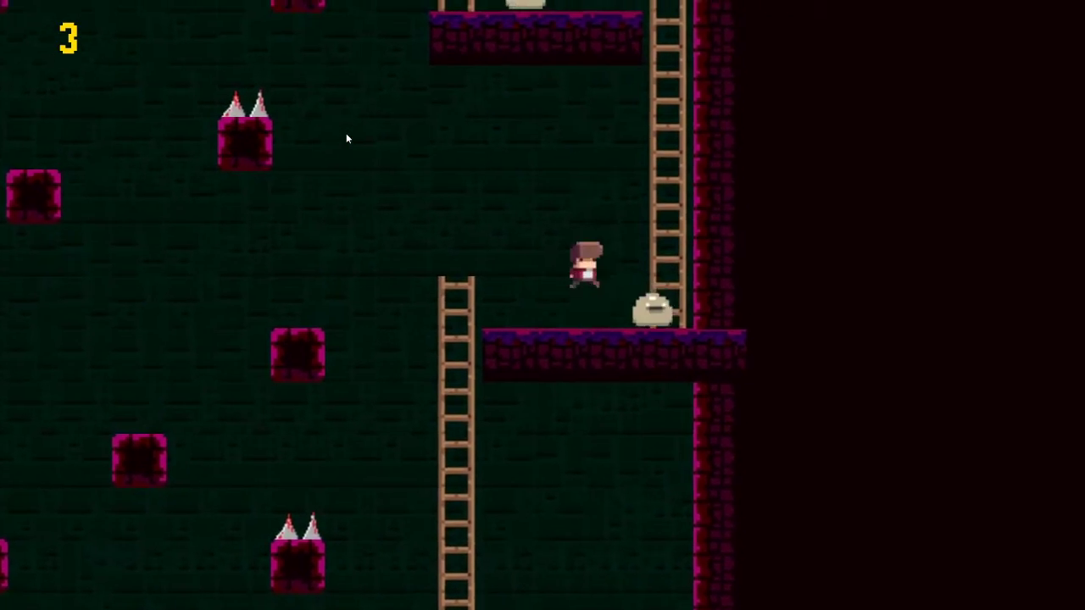
pyautogui.press('Up')
pyautogui.press('Up')
pyautogui.press('Up')
pyautogui.press('Up')
pyautogui.press('Down')
pyautogui.press('Down')
pyautogui.press('Left')
pyautogui.press('Left')
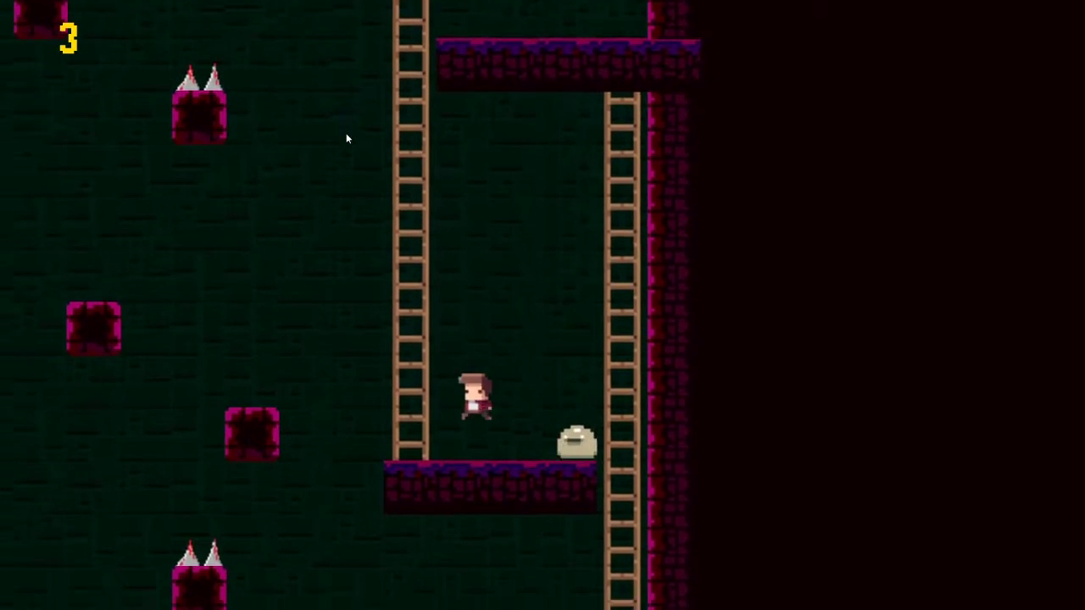
pyautogui.press('Up')
pyautogui.press('Up')
pyautogui.press('Up')
pyautogui.press('Up')
pyautogui.press('Up')
pyautogui.press('Up')
pyautogui.press('Up')
pyautogui.press('Up')
# Cross the top platform and jump along the big platform over the spikes toward the next area
pyautogui.press('Right')
pyautogui.press('Right')
pyautogui.press('Right')
pyautogui.press('space')
pyautogui.press('Right')
pyautogui.press('Right')
pyautogui.press('Right')
pyautogui.press('Right')
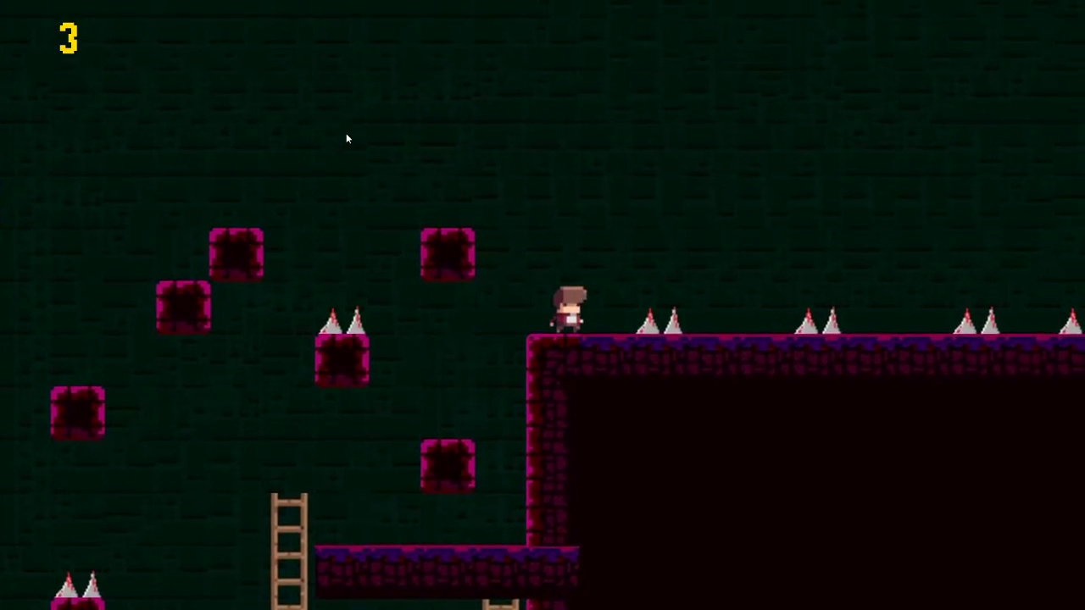
pyautogui.press('Right')
pyautogui.press('space')
pyautogui.press('Right')
pyautogui.press('Right')
pyautogui.press('space')
pyautogui.press('Right')
pyautogui.press('Right')
pyautogui.press('Right')
pyautogui.press('space')
pyautogui.press('Right')
pyautogui.press('Right')
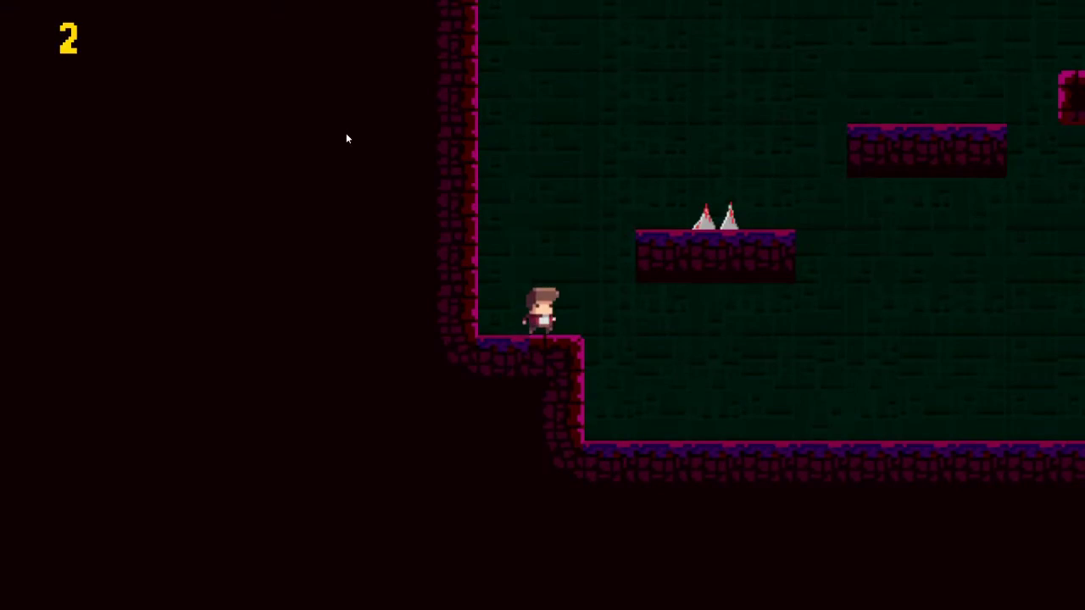
pyautogui.press('Right')
pyautogui.press('Right')
pyautogui.press('Right')
pyautogui.press('Right')
pyautogui.press('Right')
pyautogui.press('Right')
# Run right, jump the pillar, climb to the upper platform and walk left past the enemy
pyautogui.press('Right')
pyautogui.press('Right')
pyautogui.press('Right')
pyautogui.press('Right')
pyautogui.press('Right')
pyautogui.press('Right')
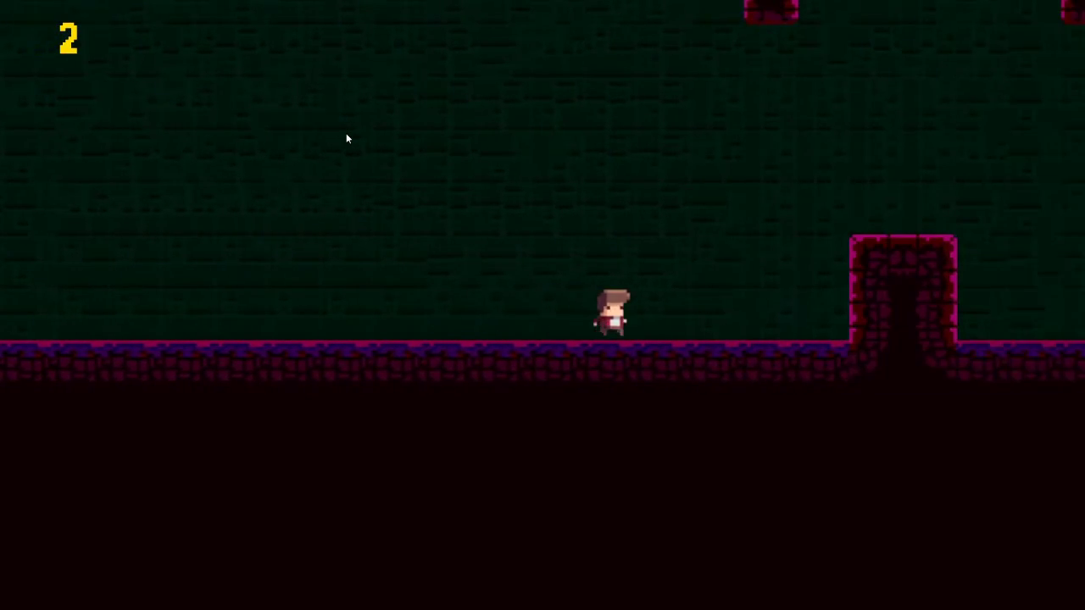
pyautogui.press('Right')
pyautogui.press('Right')
pyautogui.press('Right')
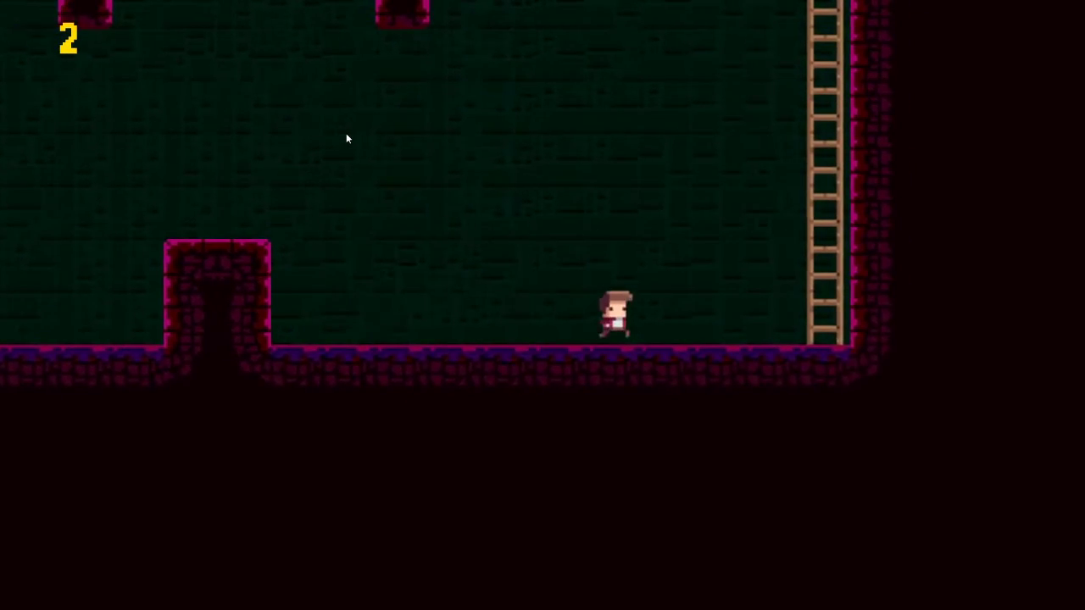
pyautogui.press('Right')
pyautogui.press('Up')
pyautogui.press('Up')
pyautogui.press('Up')
pyautogui.press('Up')
pyautogui.press('Up')
pyautogui.press('Up')
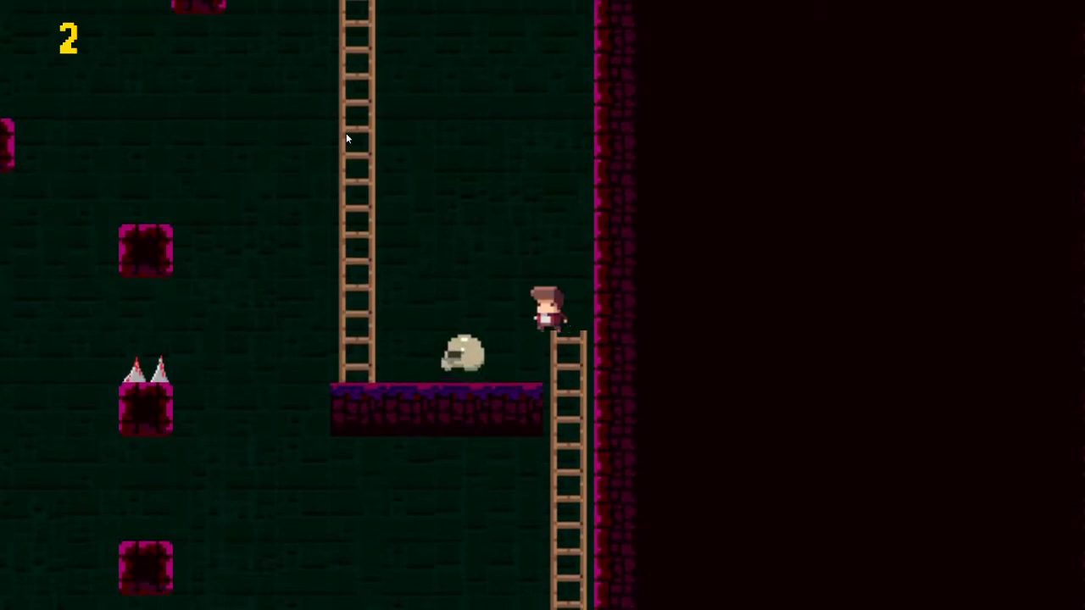
pyautogui.press('Left')
pyautogui.press('Left')
pyautogui.press('Up')
pyautogui.press('Up')
# Cross to the right ladder and attempt the next jump, losing a life
pyautogui.press('Up')
pyautogui.press('Right')
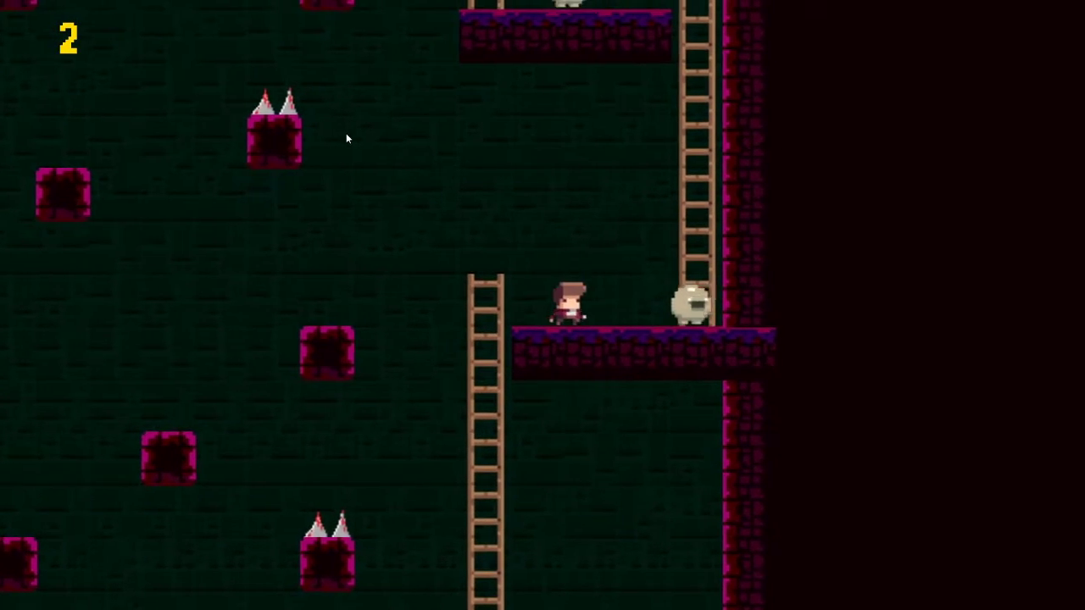
pyautogui.press('Right')
pyautogui.press('Up')
pyautogui.press('Up')
pyautogui.press('Up')
pyautogui.press('Up')
pyautogui.press('Up')
pyautogui.press('Down')
pyautogui.press('Left')
pyautogui.press('Up')
pyautogui.press('Right')
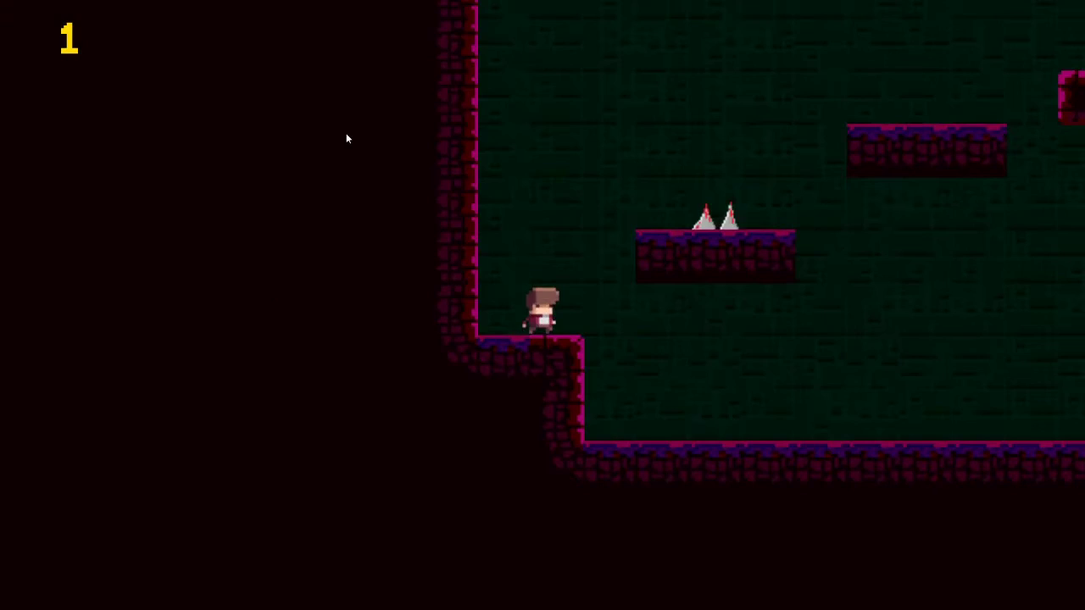
# After respawning, run right, jump the pillar and climb the ladder
pyautogui.press('Right')
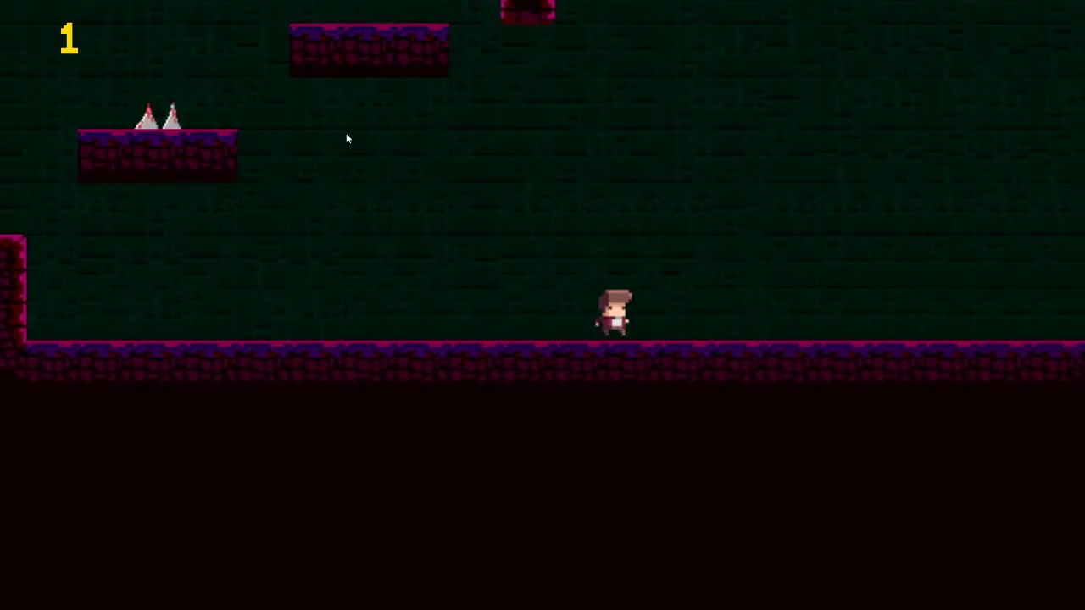
pyautogui.press('Right')
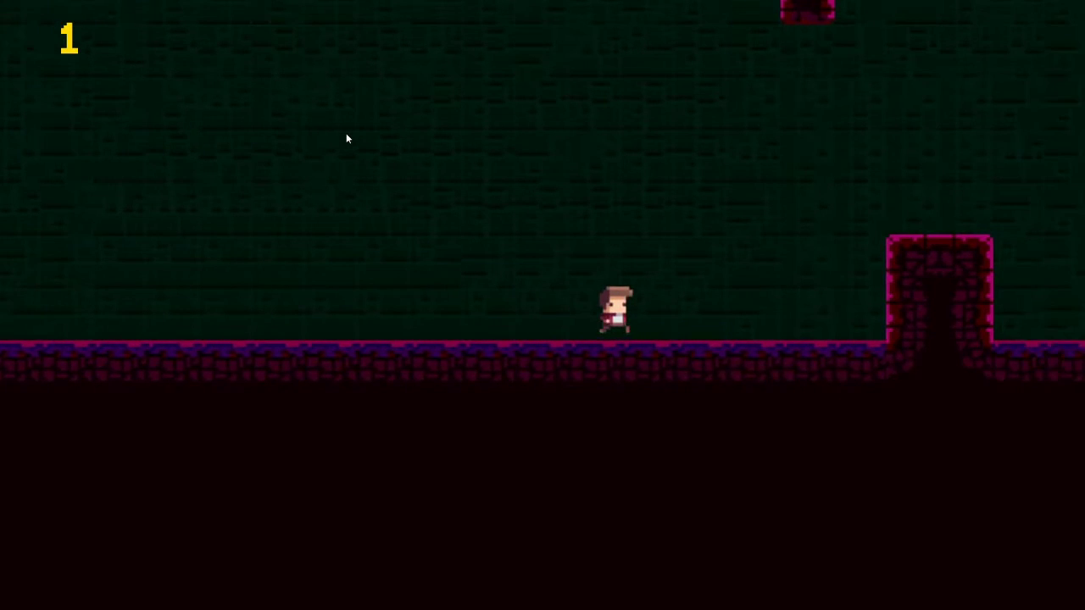
pyautogui.press('Up')
pyautogui.press('Right')
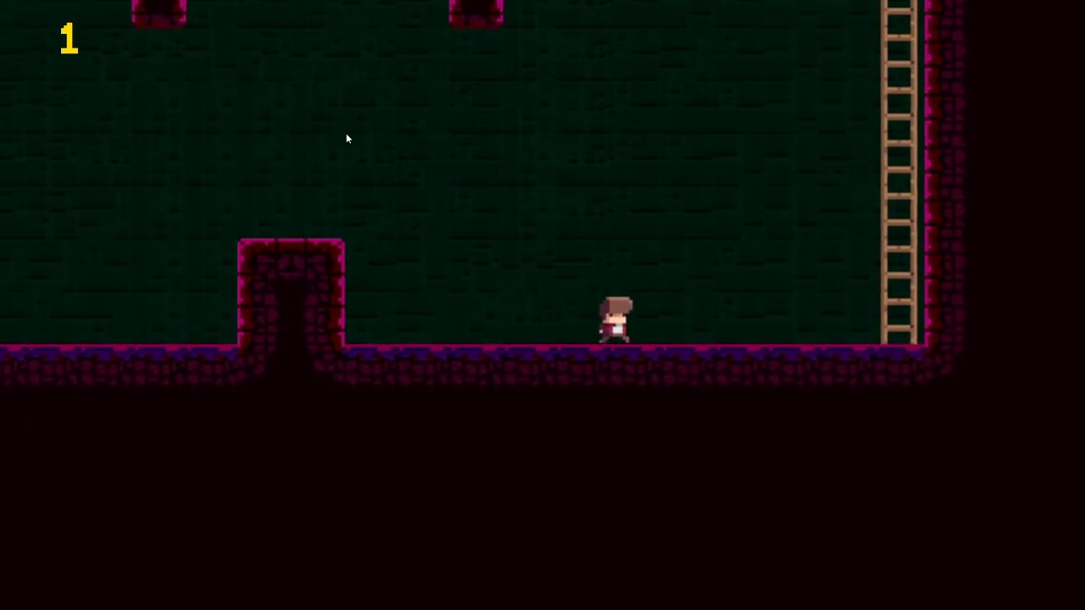
pyautogui.press('Right')
pyautogui.press('Up')
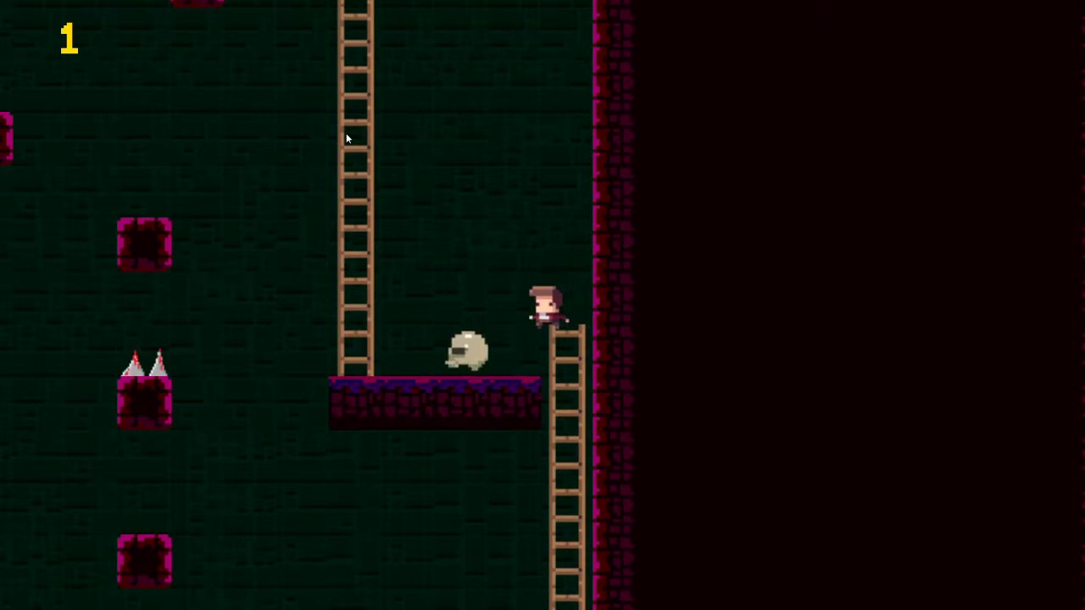
# Cross left past the skull, climb up and cross to the right ladder
pyautogui.press('Left')
pyautogui.press('Up')
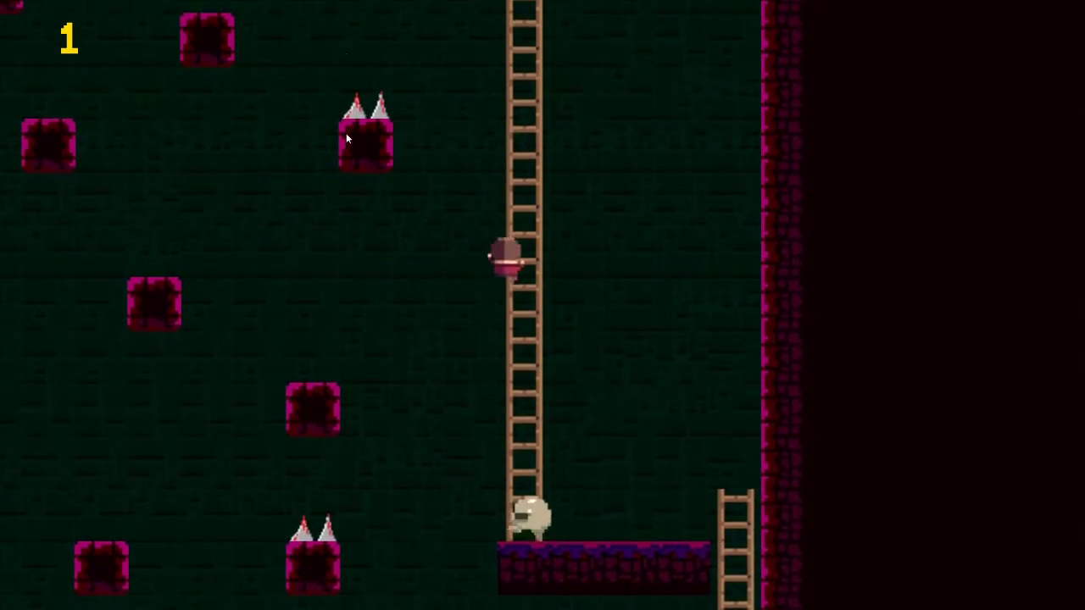
pyautogui.press('Up')
pyautogui.press('Right')
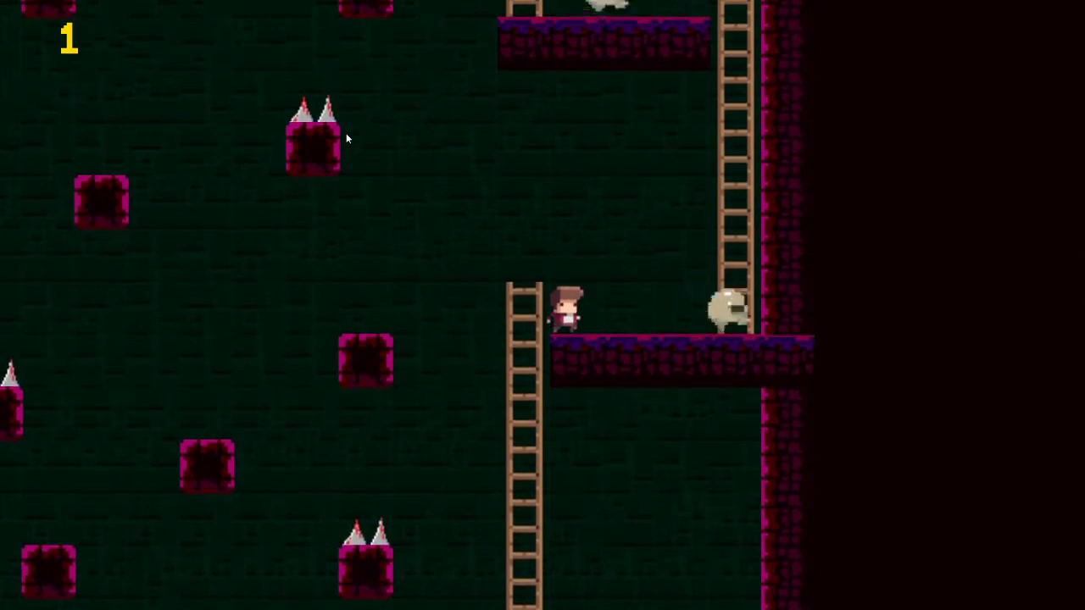
pyautogui.press('Up')
# Move left past the skull, climb the left ladder and jump off to the right
pyautogui.press('Up')
pyautogui.press('Up')
pyautogui.press('Left')
pyautogui.press('Left')
pyautogui.press('Up')
pyautogui.press('Up')
pyautogui.press('Up')
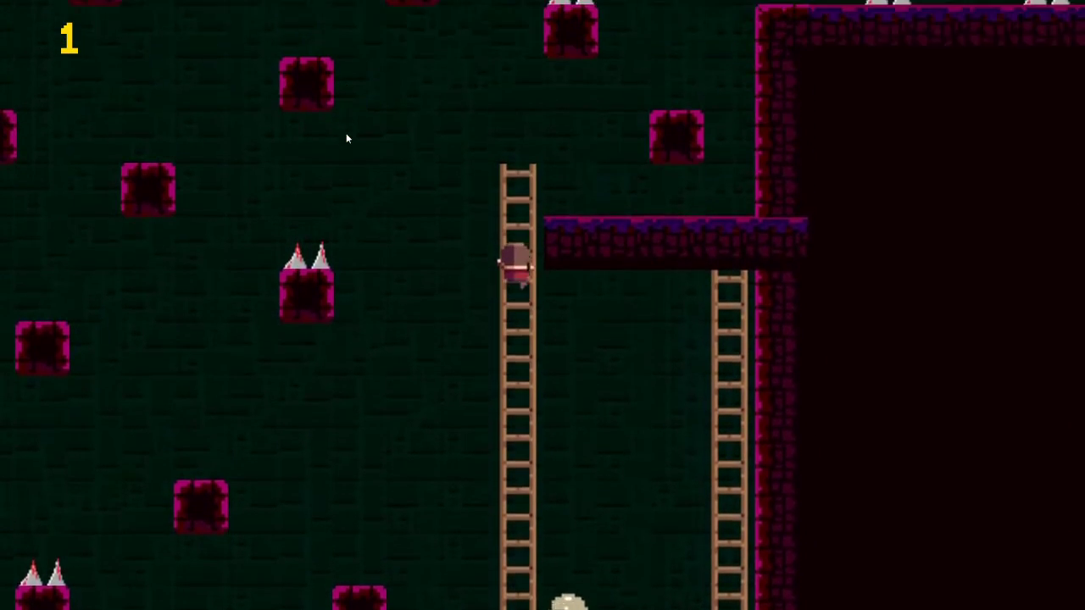
pyautogui.press('Right')
# Jump onto the tall wall's spiked ledge and hop over its spikes
pyautogui.press('Right')
pyautogui.press('Up')
pyautogui.press('Right')
pyautogui.press('Right')
pyautogui.press('Up')
pyautogui.press('Right')
pyautogui.press('Up')
pyautogui.press('Right')
# Keep running right, clearing more spikes across the spiked floor
pyautogui.press('Right')
pyautogui.press('Up')
pyautogui.press('Right')
pyautogui.press('Up')
pyautogui.press('Right')
pyautogui.press('Up')
pyautogui.press('Right')
pyautogui.press('Up')
pyautogui.press('Right')
# Climb the tall ladder to its top and onto the higher platforms
pyautogui.press('Up')
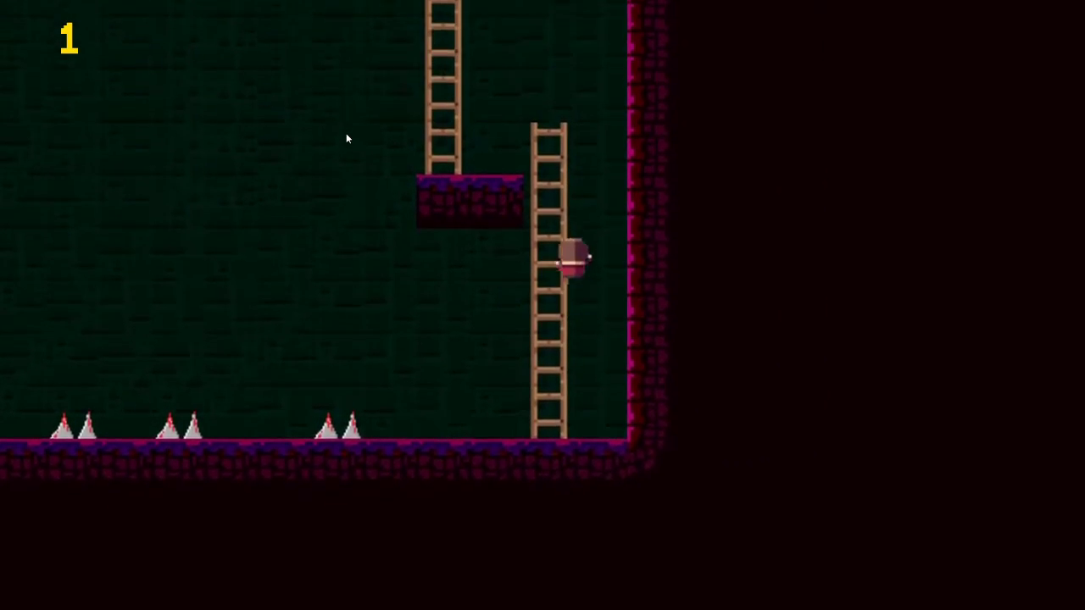
pyautogui.press('Up')
pyautogui.press('Left')
pyautogui.press('Up')
pyautogui.press('Left')
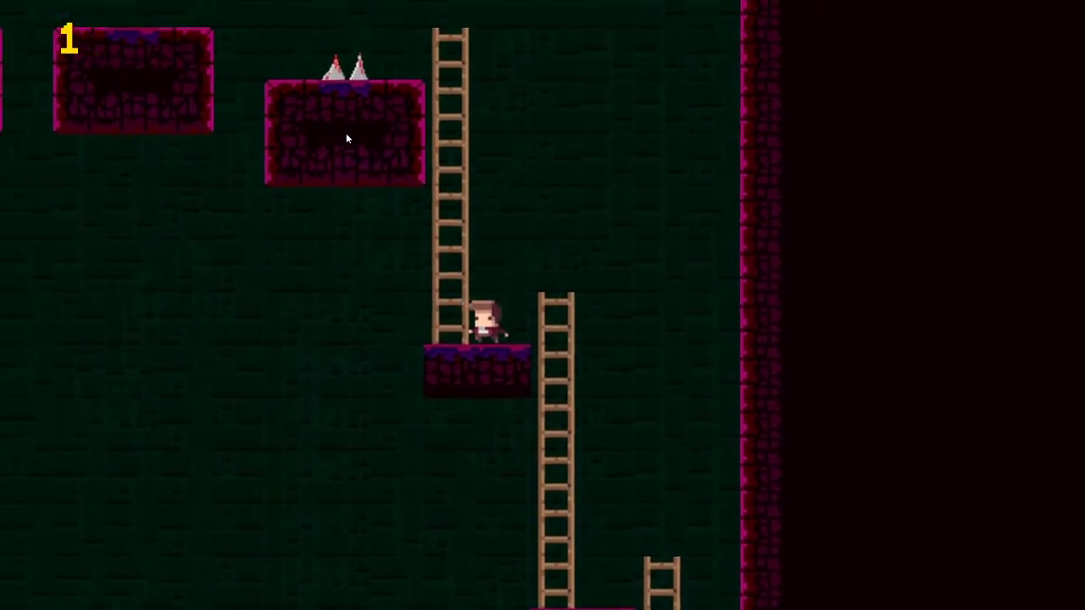
pyautogui.press('Left')
pyautogui.press('Up')
pyautogui.press('Up')
pyautogui.press('Up')
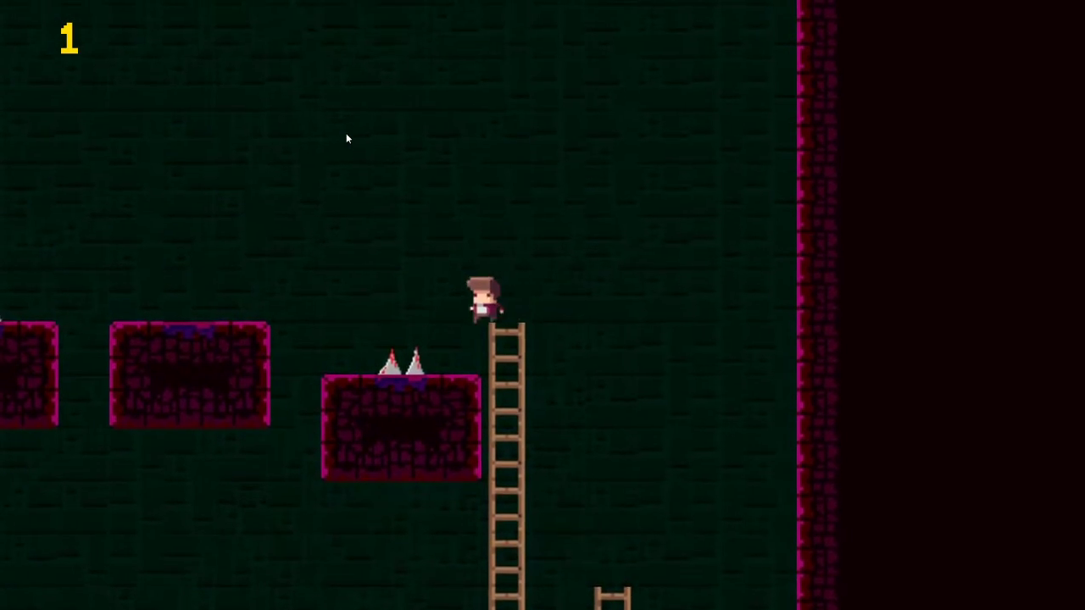
# Jump left over the spikes, crossing two platforms
pyautogui.press('Left')
pyautogui.press('Up')
pyautogui.press('Left')
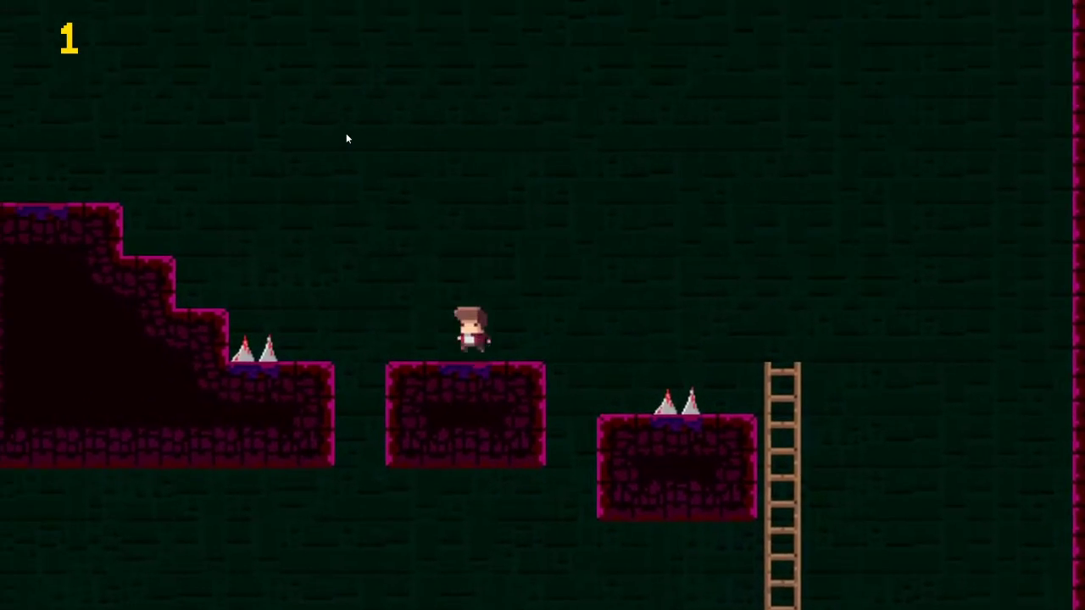
pyautogui.press('Left')
pyautogui.press('Left')
pyautogui.press('Left')
pyautogui.press('Up')
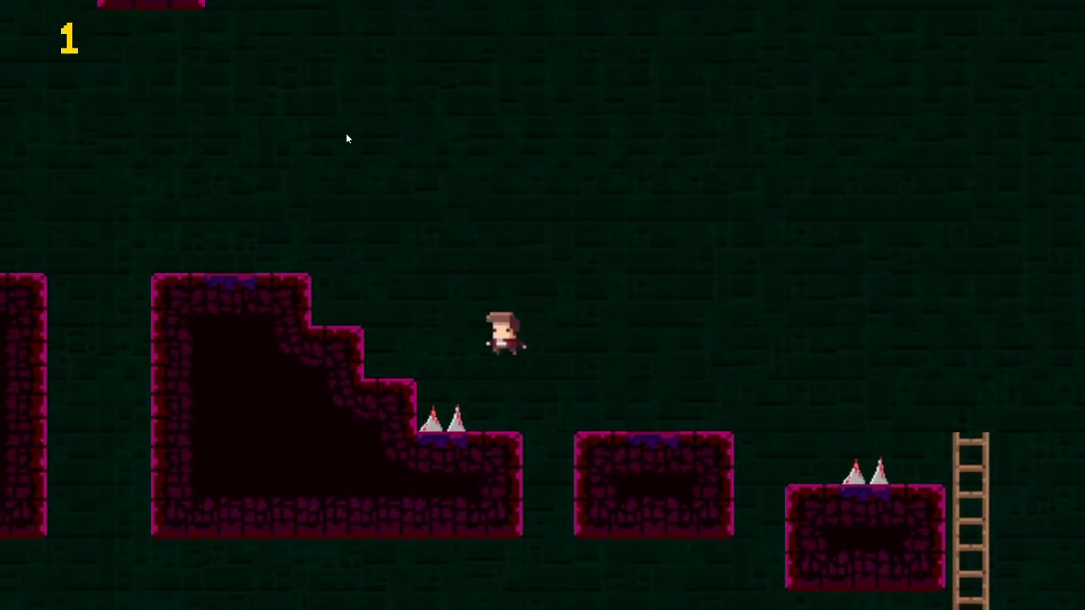
# Jump up the stair-shaped platforms and leap across the gaps between them
pyautogui.press('Left')
pyautogui.press('Up')
pyautogui.press('Left')
pyautogui.press('Up')
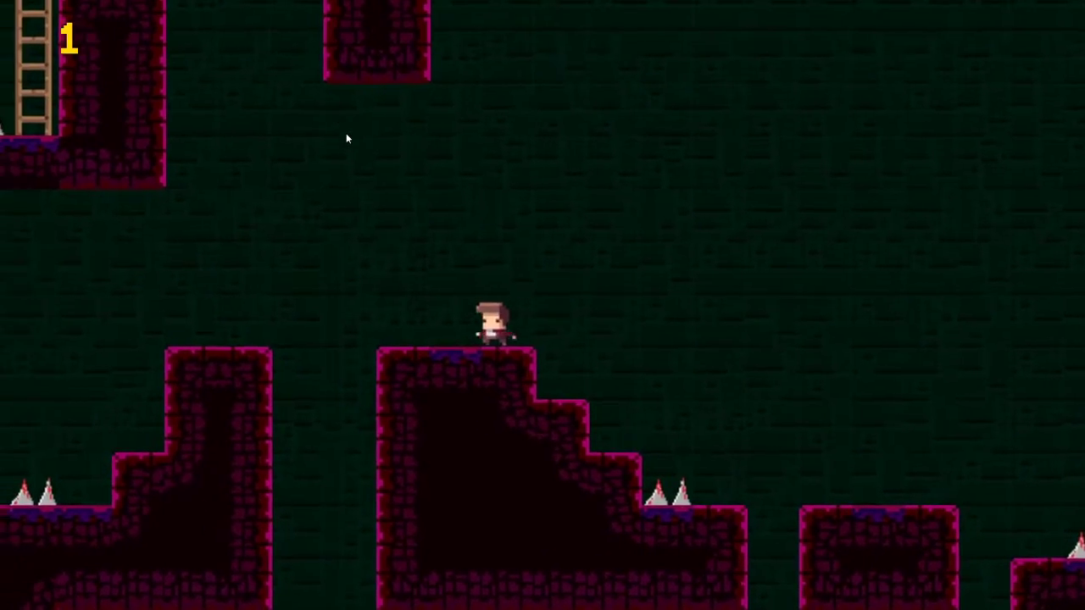
pyautogui.press('Up')
pyautogui.press('Left')
pyautogui.press('Up')
pyautogui.press('Left')
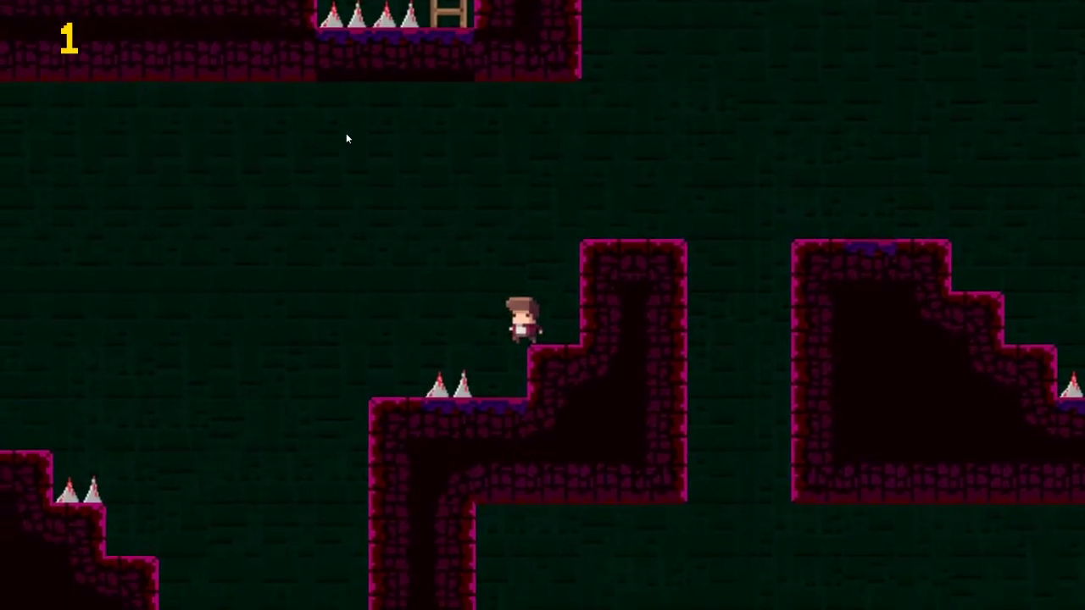
pyautogui.press('Left')
# Jump the last spikes, drop into the pit and jump out to finish the level
pyautogui.press('Up')
pyautogui.press('Left')
pyautogui.press('Up')
pyautogui.press('Right')
pyautogui.press('Up')
pyautogui.press('Right')
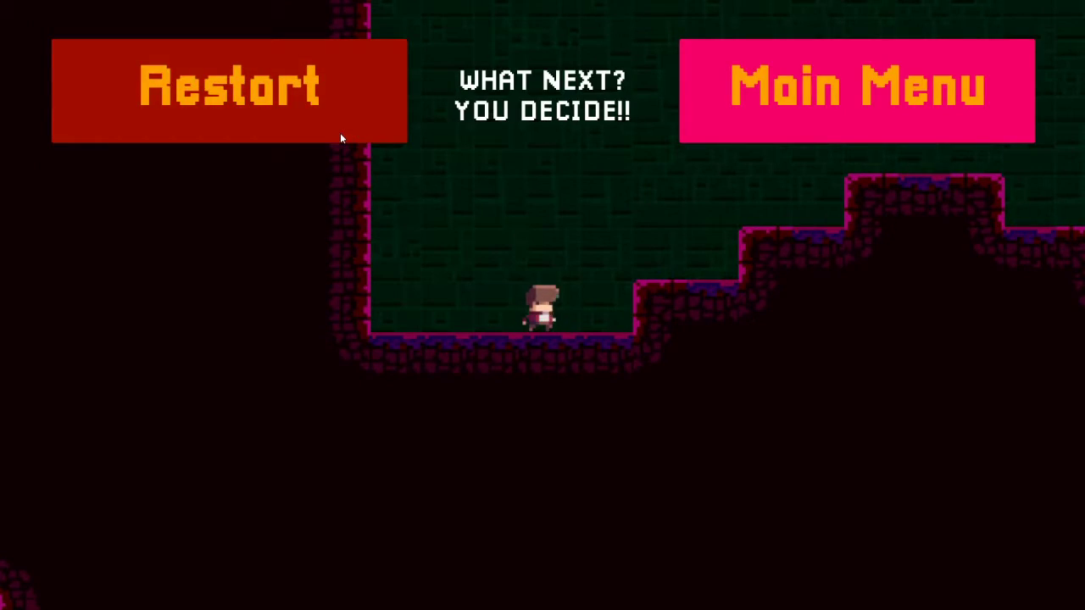
# Restart the level after game over and run right, jumping over the pillar
pyautogui.click(341, 138)
pyautogui.press('Right')
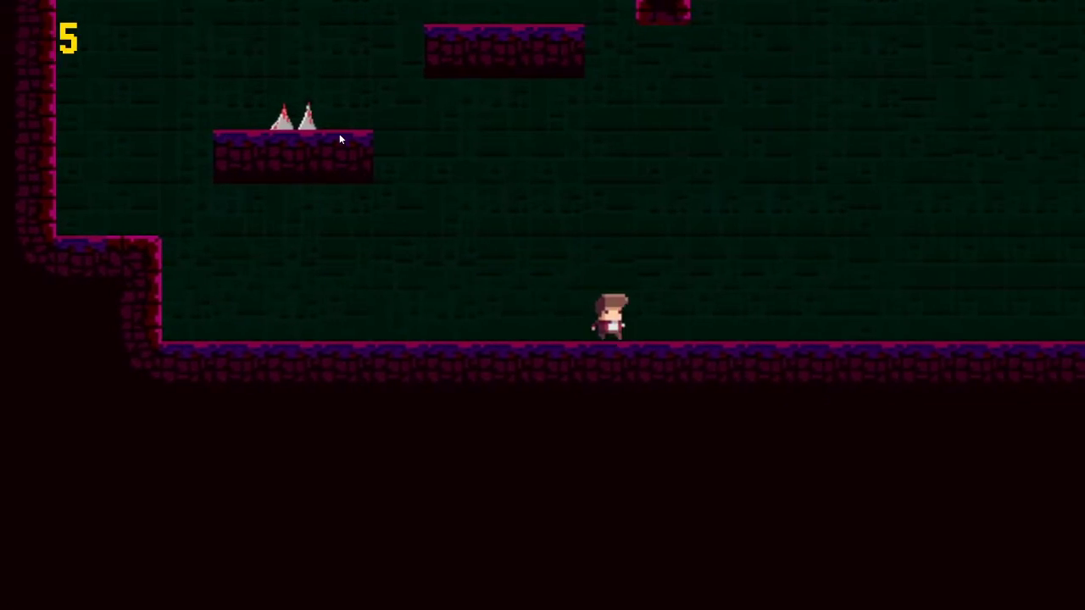
pyautogui.press('Right')
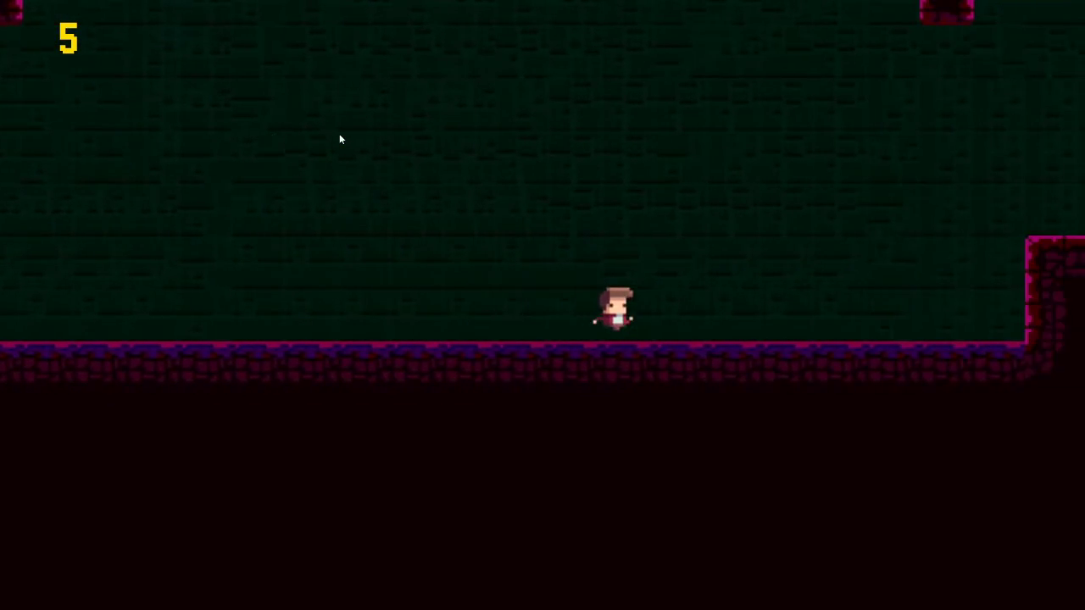
pyautogui.press('Up')
pyautogui.press('Right')
# Climb the right-wall ladder, shift onto the tall ladder and cross toward the right ladder
pyautogui.press('Up')
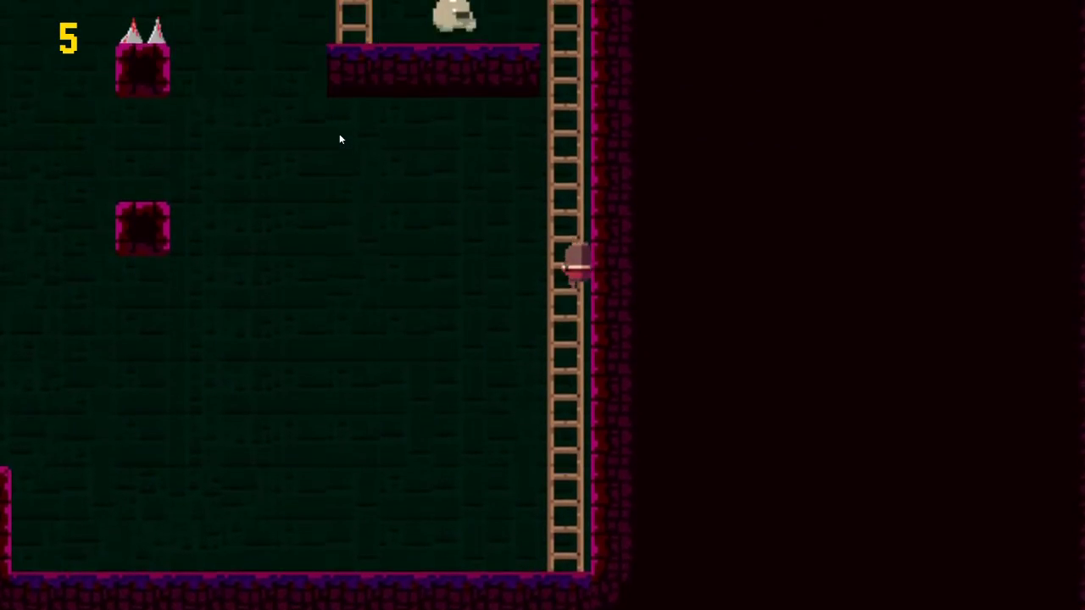
pyautogui.press('Up')
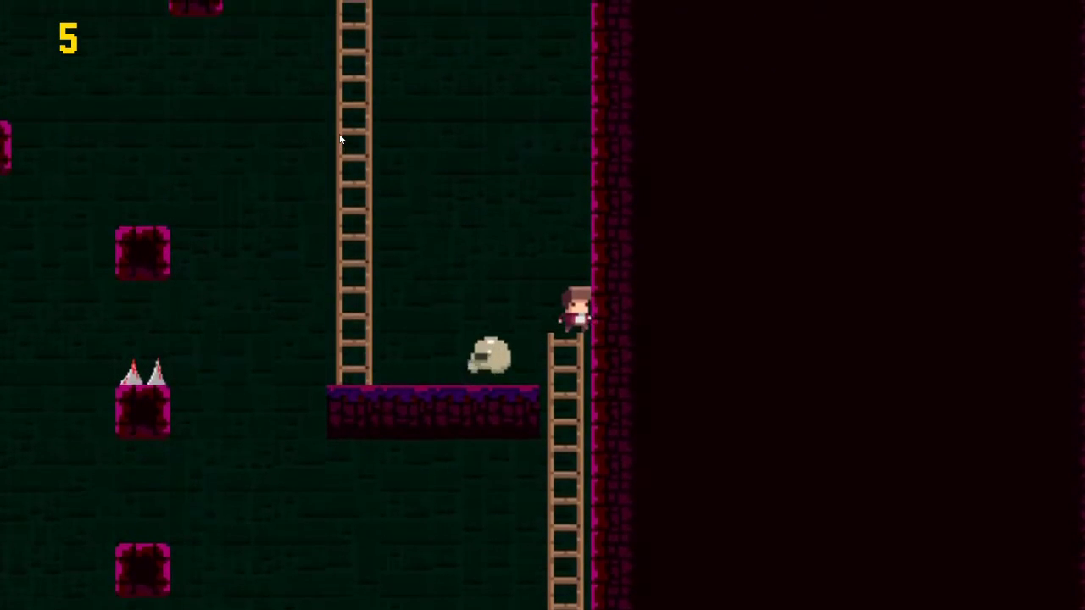
pyautogui.press('Up')
pyautogui.press('Left')
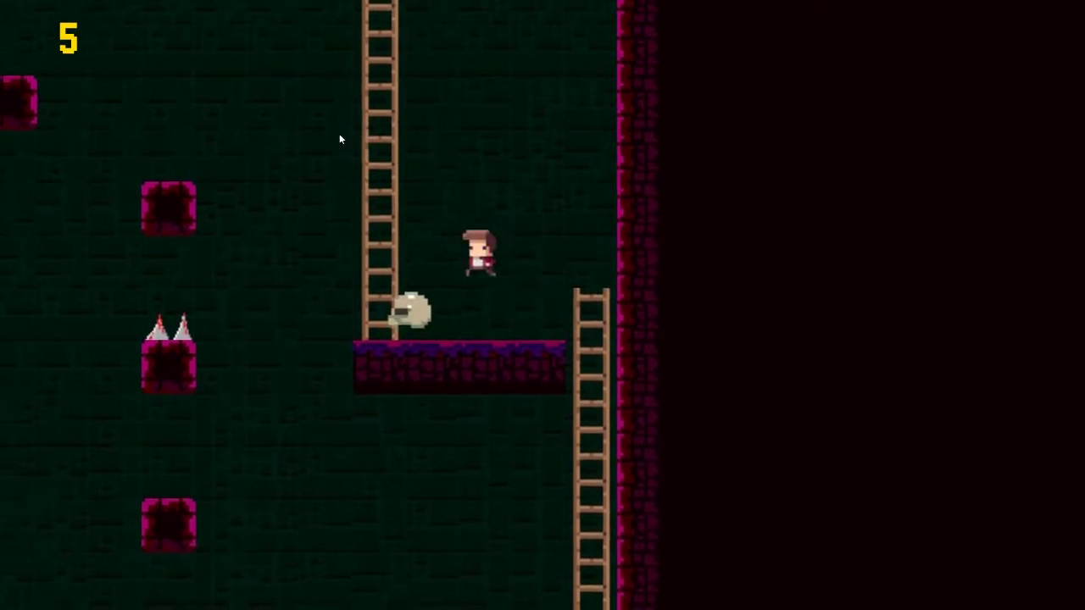
pyautogui.press('Up')
pyautogui.press('Up')
pyautogui.press('Up')
pyautogui.press('Right')
pyautogui.press('Right')
pyautogui.press('Up')
pyautogui.press('Up')
pyautogui.press('Up')
pyautogui.press('Up')
# Climb the ladders up to a platform and jump onto the top of the spiked wall
pyautogui.press('Left')
pyautogui.press('Left')
pyautogui.press('Left')
pyautogui.press('Up')
pyautogui.press('Up')
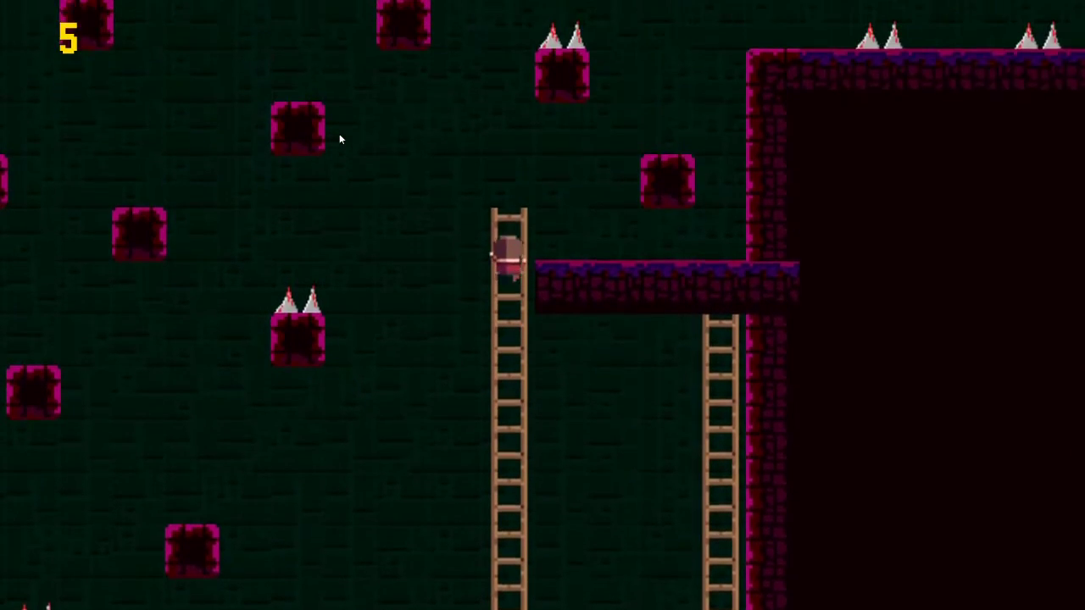
pyautogui.press('Right')
pyautogui.press('Up')
pyautogui.press('Right')
pyautogui.press('Right')
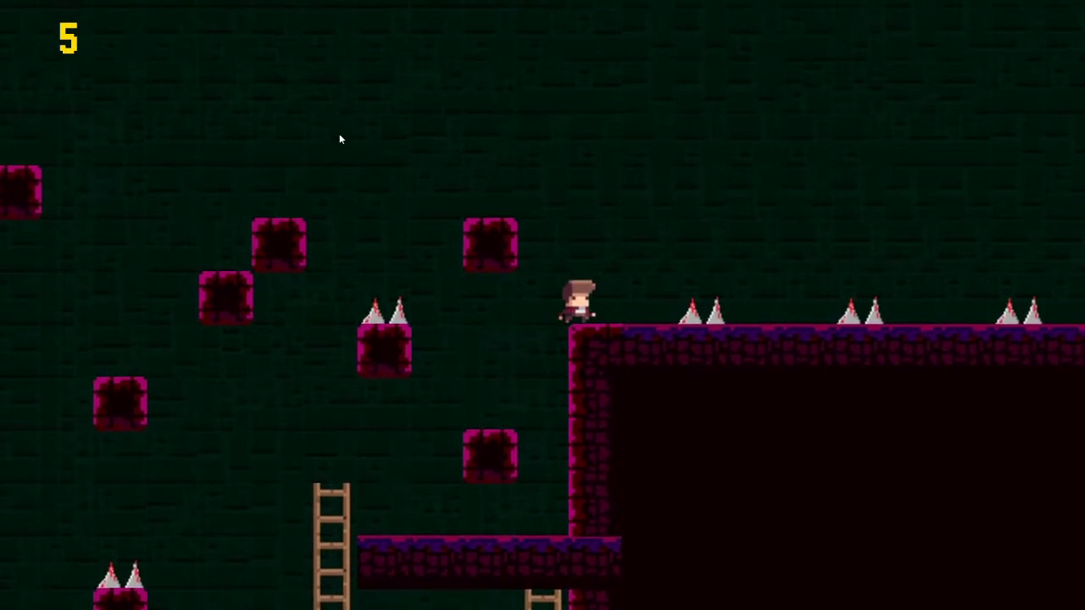
# Hop across the floating blocks and drop onto the platform beside the skull enemy
pyautogui.press('Left')
pyautogui.press('Up')
pyautogui.press('Up')
pyautogui.press('Up')
pyautogui.press('Up')
pyautogui.press('Right')
pyautogui.press('Up')
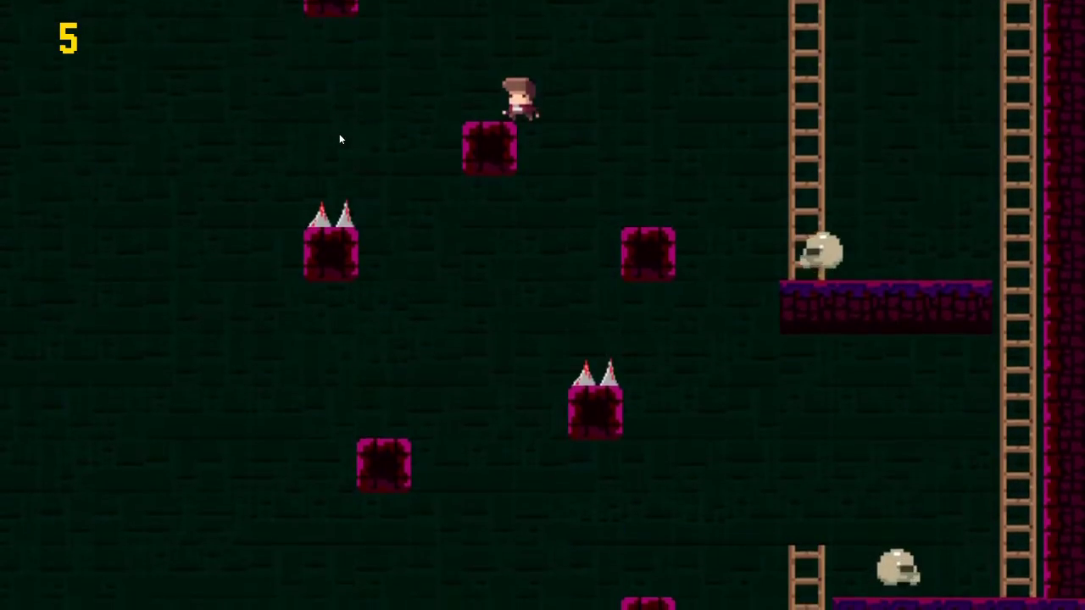
pyautogui.press('Right')
pyautogui.press('Right')
pyautogui.press('Right')
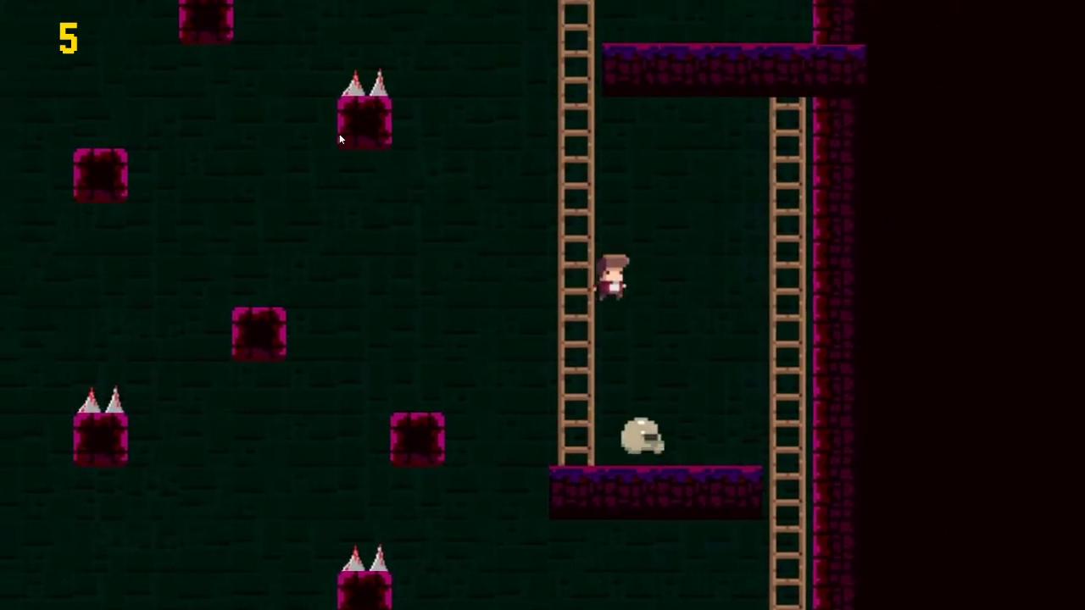
# Climb the ladder and jump onto the upper spiked platform
pyautogui.press('Left')
pyautogui.press('Up')
pyautogui.press('Up')
pyautogui.press('Up')
pyautogui.press('Up')
pyautogui.press('Up')
pyautogui.press('Up')
pyautogui.press('Up')
pyautogui.press('Up')
pyautogui.press('Up')
pyautogui.press('Right')
pyautogui.press('Up')
pyautogui.press('Right')
pyautogui.press('Up')
# Jump up-left across the floating blocks, run right along the floor and leap the doorway structure
pyautogui.press('Left')
pyautogui.press('Left')
pyautogui.press('Up')
pyautogui.press('Left')
pyautogui.press('Up')
pyautogui.press('Left')
pyautogui.press('Left')
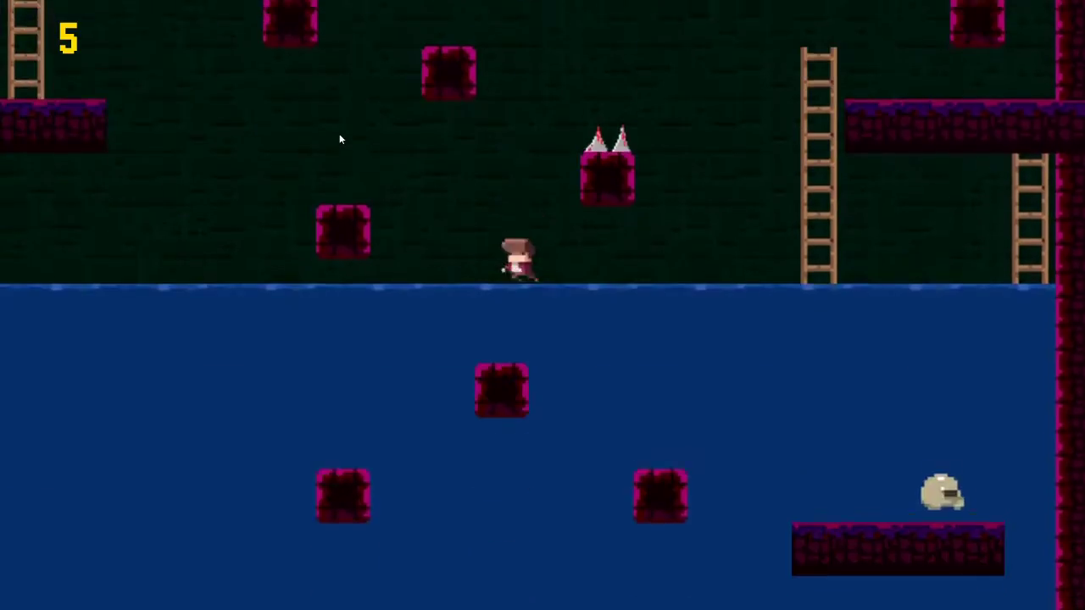
pyautogui.press('Right')
pyautogui.press('Right')
pyautogui.press('Right')
pyautogui.press('Right')
pyautogui.press('Right')
pyautogui.press('Right')
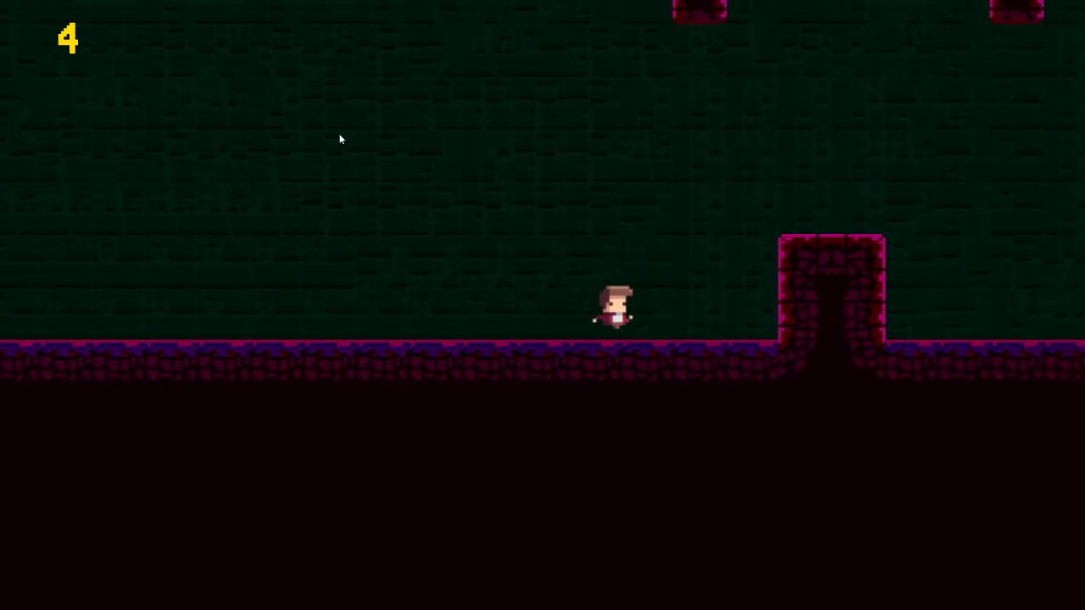
pyautogui.press('Right')
pyautogui.press('Up')
pyautogui.press('Right')
pyautogui.press('Right')
pyautogui.press('Right')
pyautogui.press('Right')
# Climb the short ladder, then switch left onto the tall ladder and climb it
pyautogui.press('Up')
pyautogui.press('Up')
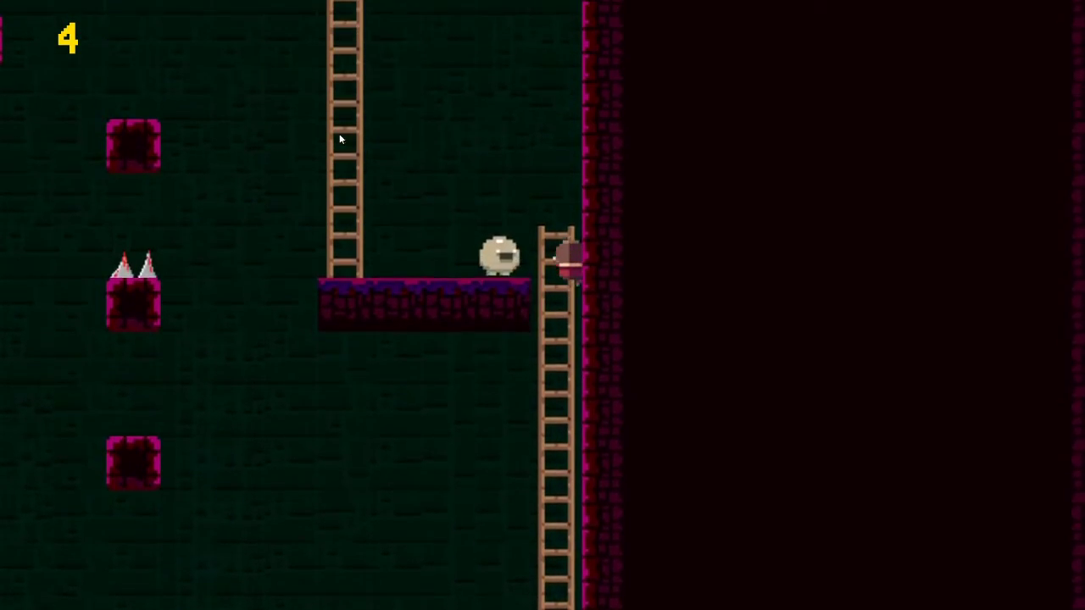
pyautogui.press('Up')
pyautogui.press('Left')
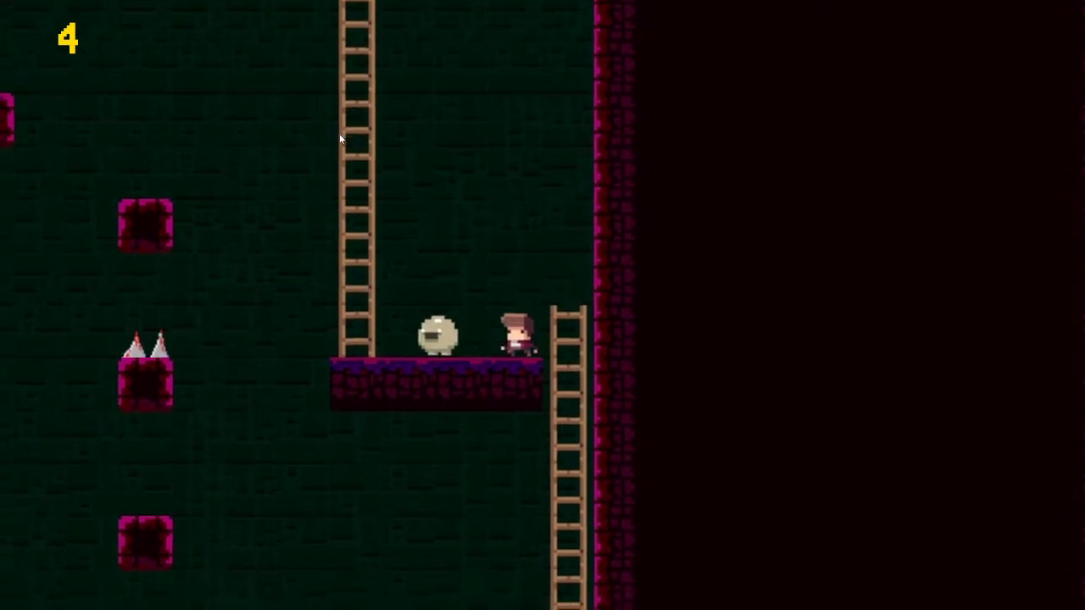
pyautogui.press('Left')
pyautogui.press('Up')
pyautogui.press('Up')
pyautogui.press('Up')
pyautogui.press('Up')
pyautogui.press('Up')
pyautogui.press('Up')
pyautogui.press('Up')
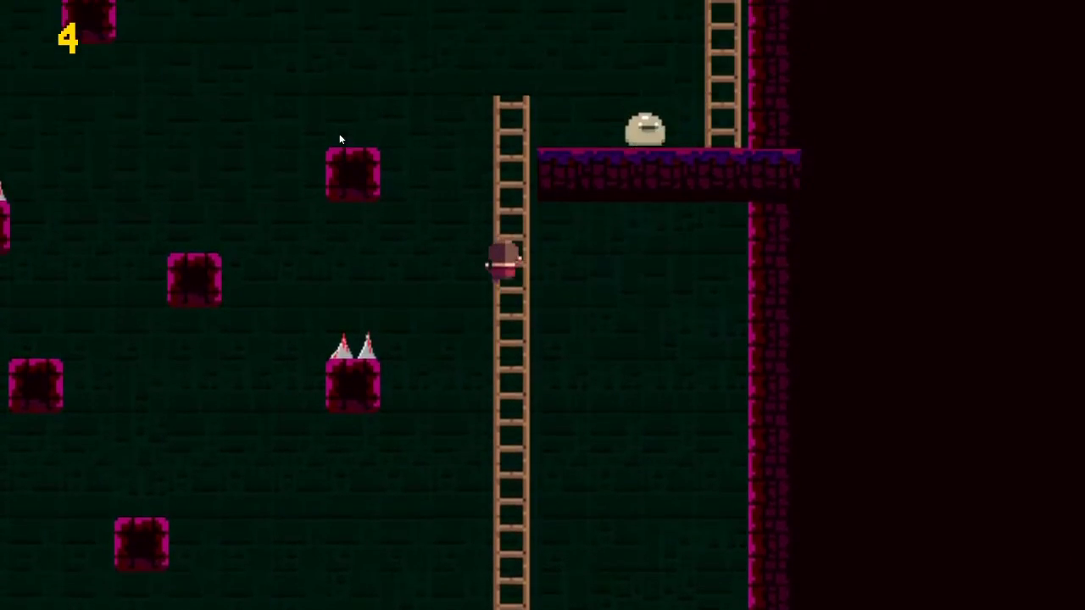
# Step onto the platform and head right to the tall right ladder
pyautogui.press('Up')
pyautogui.press('Right')
pyautogui.press('Right')
pyautogui.press('Up')
pyautogui.press('Right')
pyautogui.press('Up')
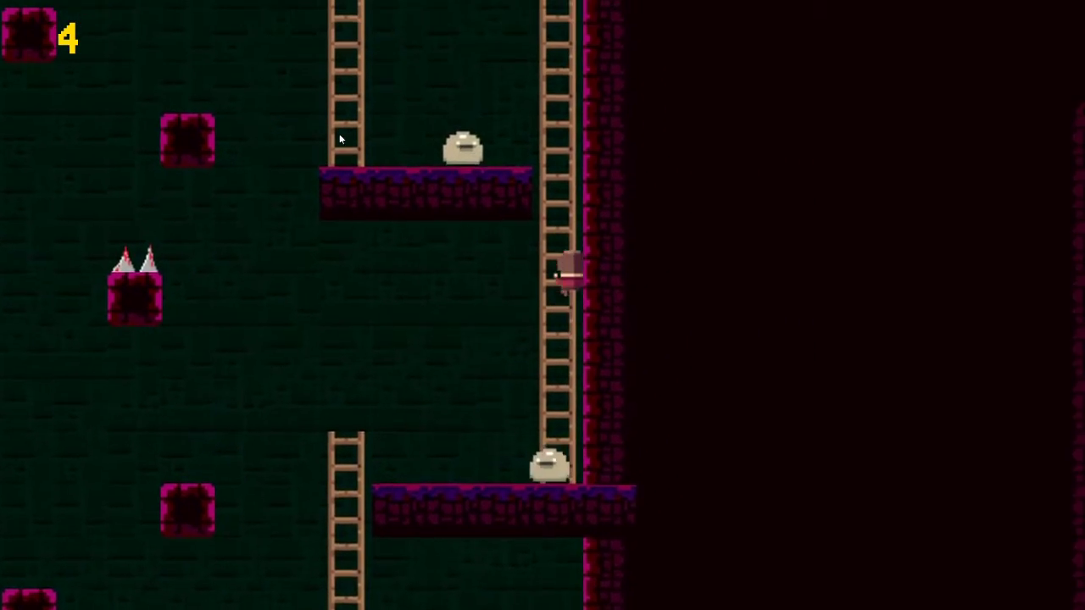
pyautogui.press('Up')
pyautogui.press('Up')
pyautogui.press('Up')
pyautogui.press('Up')
pyautogui.press('Up')
pyautogui.press('Up')
pyautogui.press('Up')
# Drop to the lower floor, run right and climb the ladder
pyautogui.press('Right')
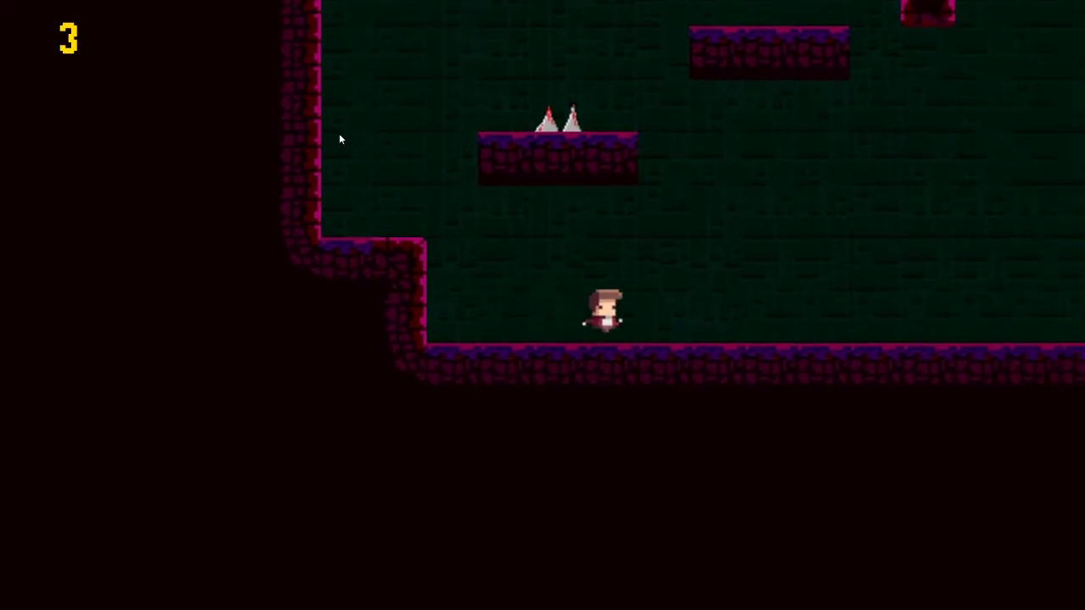
pyautogui.press('Right')
pyautogui.press('Right')
pyautogui.press('Right')
pyautogui.press('Right')
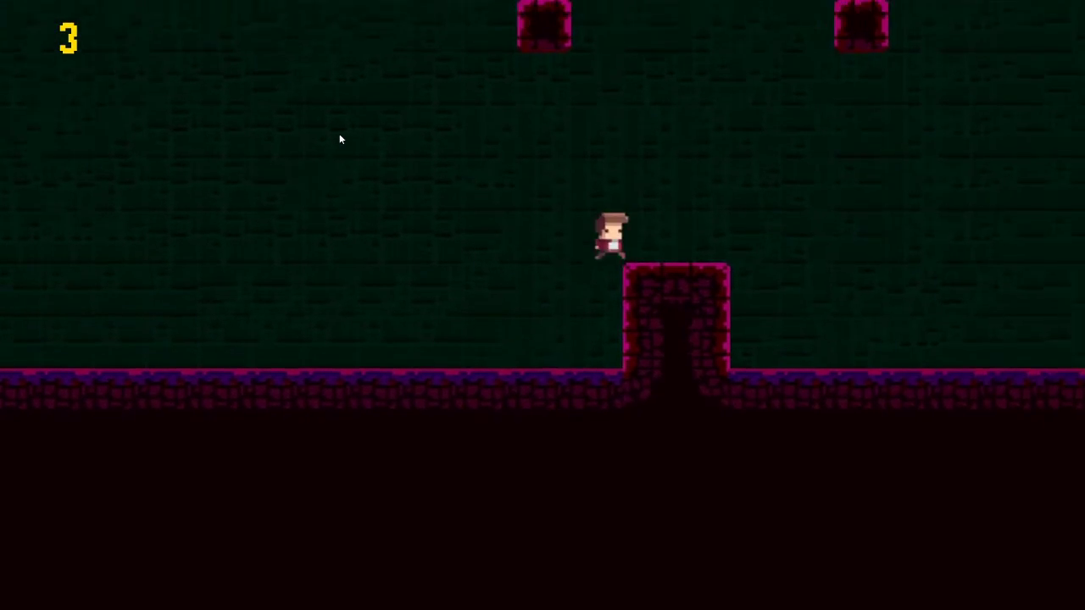
pyautogui.press('Right')
pyautogui.press('Right')
pyautogui.press('Right')
pyautogui.press('Up')
pyautogui.press('Up')
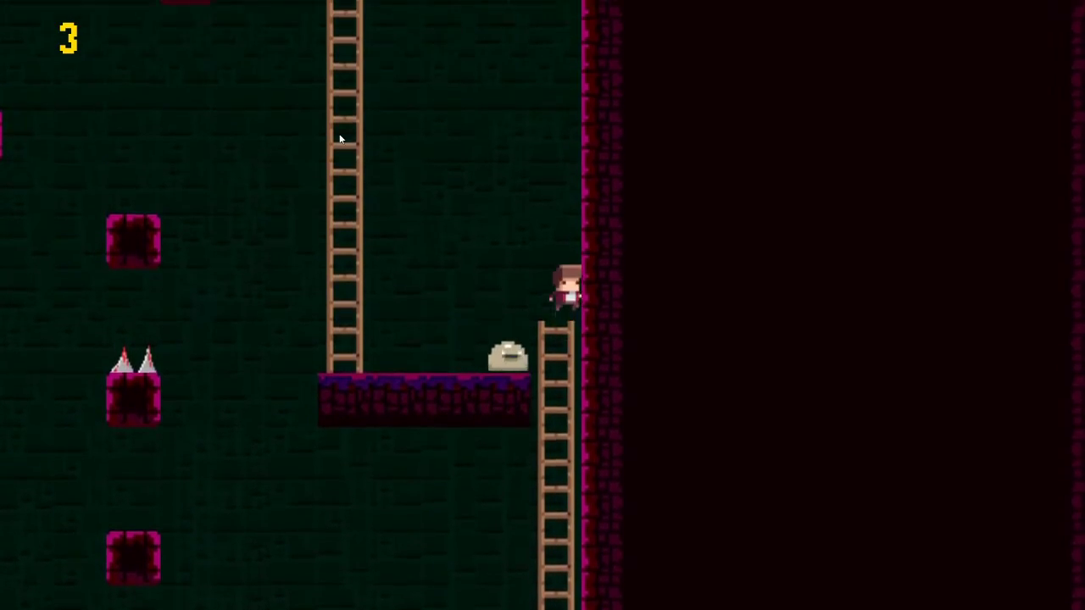
# Slip past the enemy between the left and right ladders and keep climbing
pyautogui.press('Left')
pyautogui.press('Left')
pyautogui.press('Up')
pyautogui.press('Up')
pyautogui.press('Up')
pyautogui.press('Up')
pyautogui.press('Up')
pyautogui.press('Right')
pyautogui.press('Right')
pyautogui.press('Up')
pyautogui.press('Up')
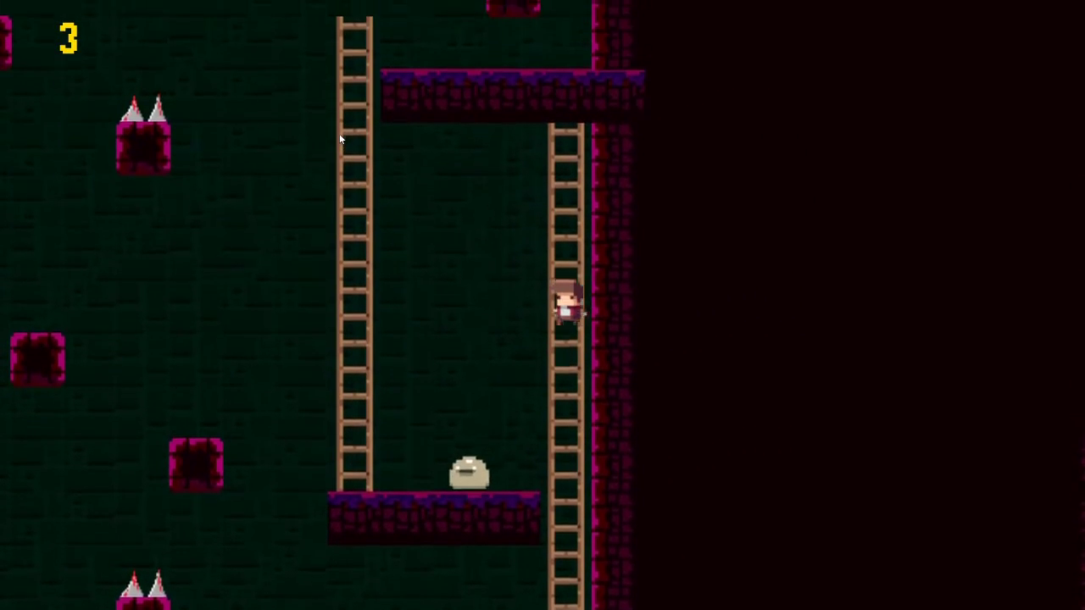
pyautogui.press('Down')
pyautogui.press('Left')
pyautogui.press('Up')
pyautogui.press('Up')
pyautogui.press('Up')
# Jump up onto the tall wall's ledge and hop over the spikes along it
pyautogui.press('Right')
pyautogui.press('Up')
pyautogui.press('Up')
pyautogui.press('Right')
pyautogui.press('Up')
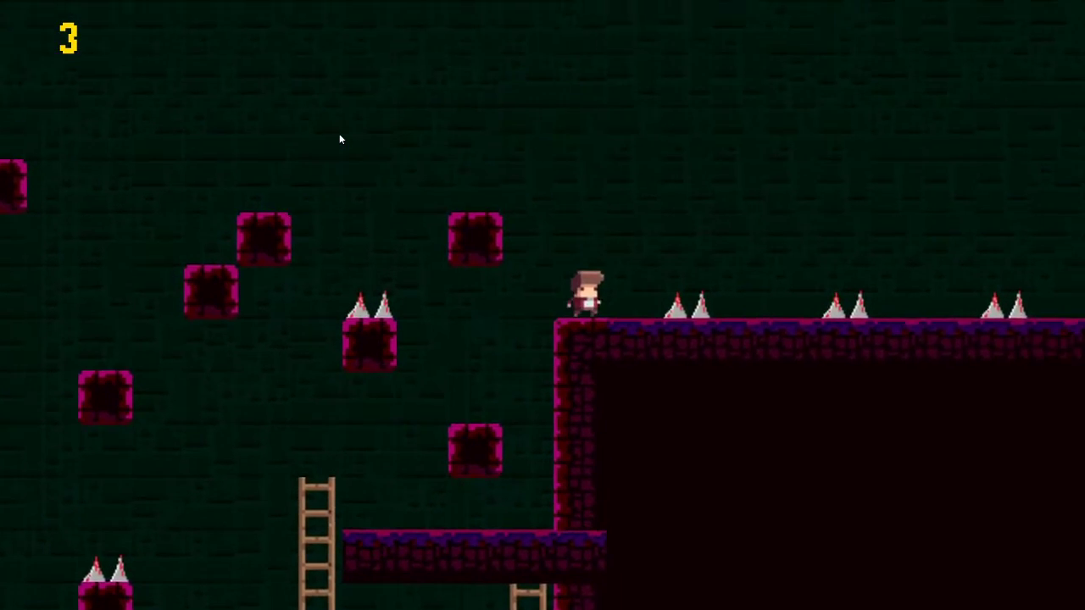
pyautogui.press('Right')
pyautogui.press('Up')
pyautogui.press('Right')
pyautogui.press('Up')
pyautogui.press('Right')
pyautogui.press('Up')
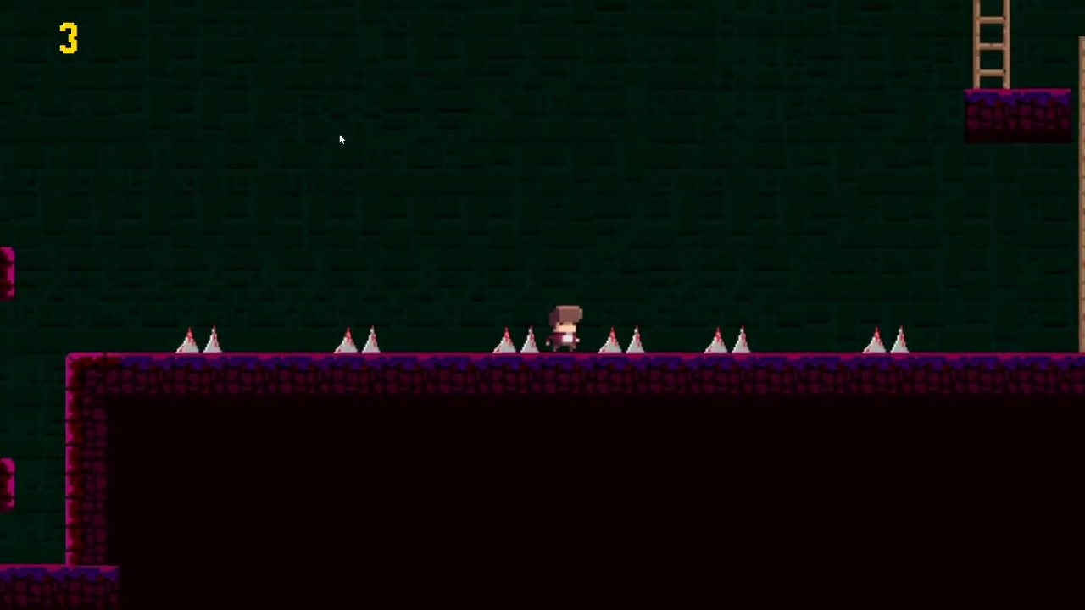
# Jump rightward across the last spikes and start up the ladder
pyautogui.press('Up')
pyautogui.press('Right')
pyautogui.press('Right')
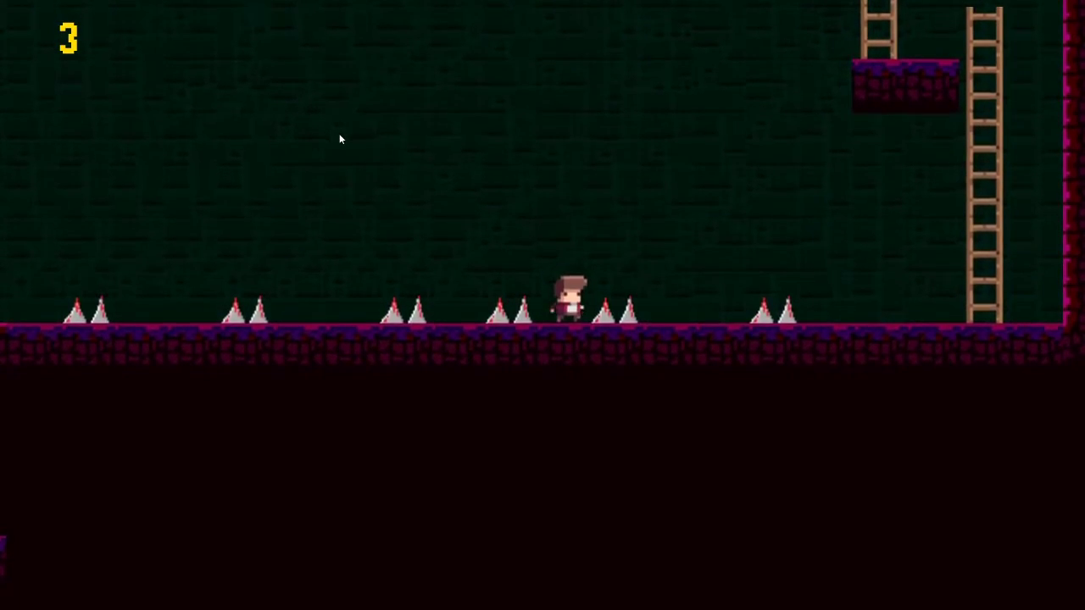
pyautogui.press('Right')
pyautogui.press('Up')
pyautogui.press('Right')
pyautogui.press('Up')
pyautogui.press('Right')
pyautogui.press('Up')
# Climb the ladder, jump off left and walk to the tall ladder
pyautogui.press('Up')
pyautogui.press('Up')
pyautogui.press('Up')
pyautogui.press('Left')
pyautogui.press('Left')
pyautogui.press('Left')
pyautogui.press('Up')
pyautogui.press('Up')
pyautogui.press('Up')
# Jump left onto the middle platform, over the stone structures and onto a pillar top
pyautogui.press('Left')
pyautogui.press('Up')
pyautogui.press('Left')
pyautogui.press('Left')
pyautogui.press('Left')
pyautogui.press('Up')
pyautogui.press('Left')
pyautogui.press('Up')
pyautogui.press('Left')
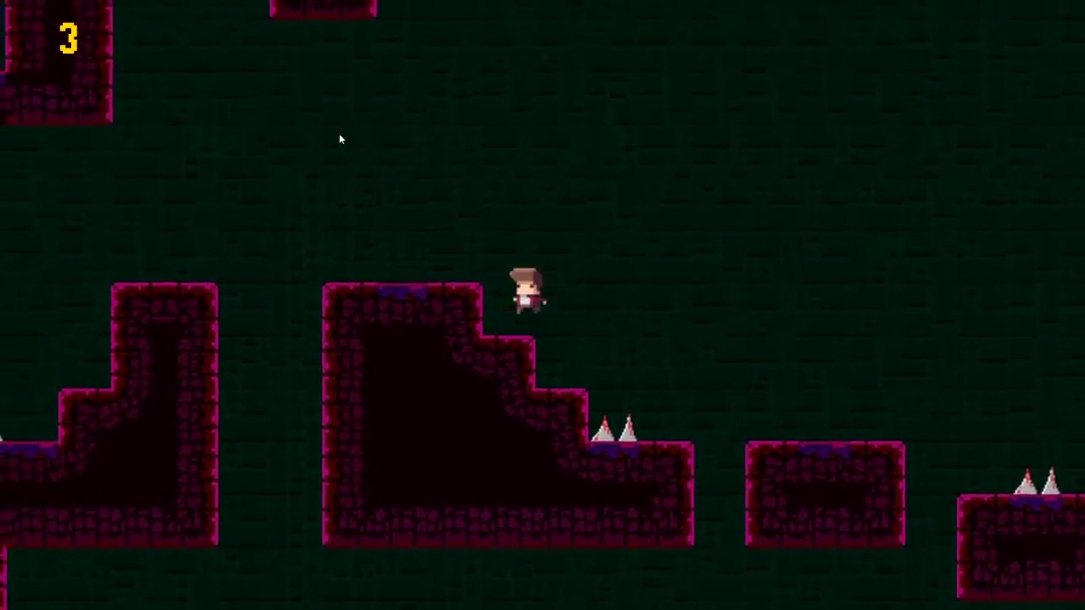
pyautogui.press('Up')
pyautogui.press('Left')
pyautogui.press('Left')
pyautogui.press('Left')
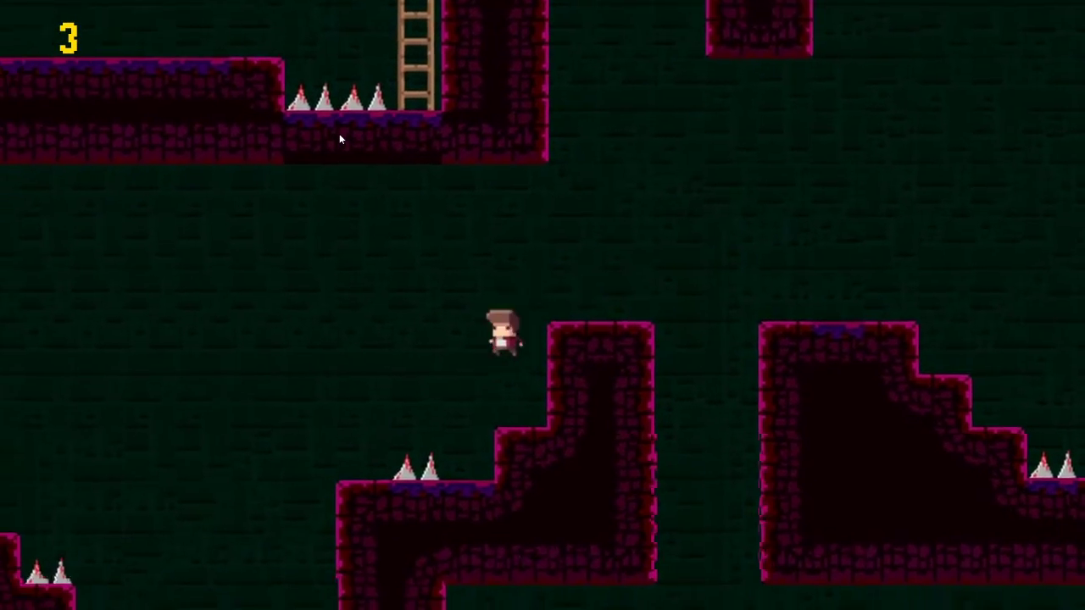
# Drop into the stepped spike pit, hop between the spikes and start up the steps
pyautogui.press('Up')
pyautogui.press('Left')
pyautogui.press('Up')
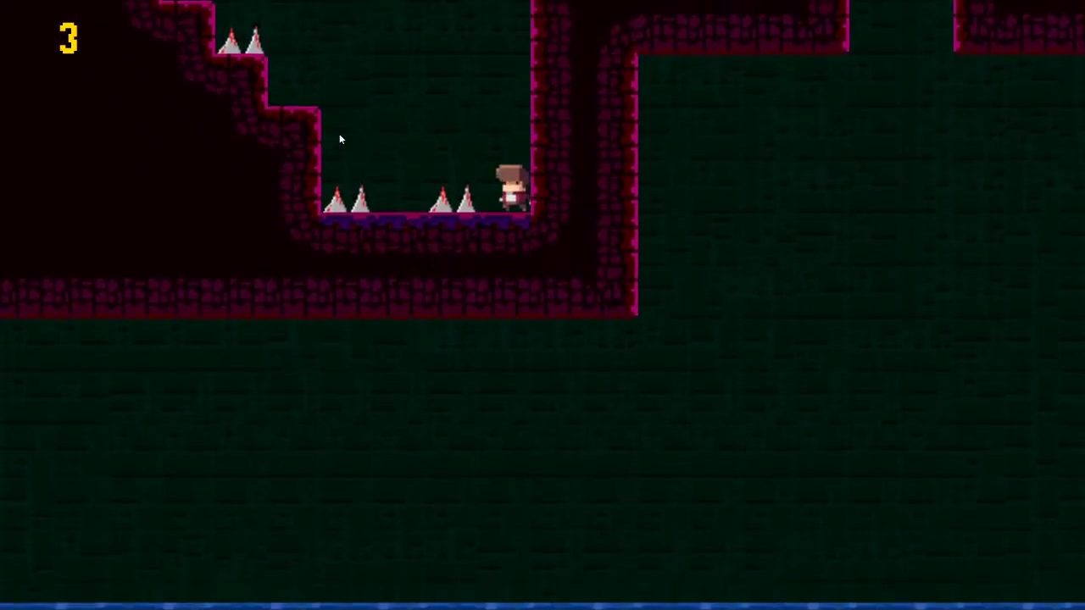
pyautogui.press('Up')
pyautogui.press('Left')
pyautogui.press('Up')
pyautogui.press('Left')
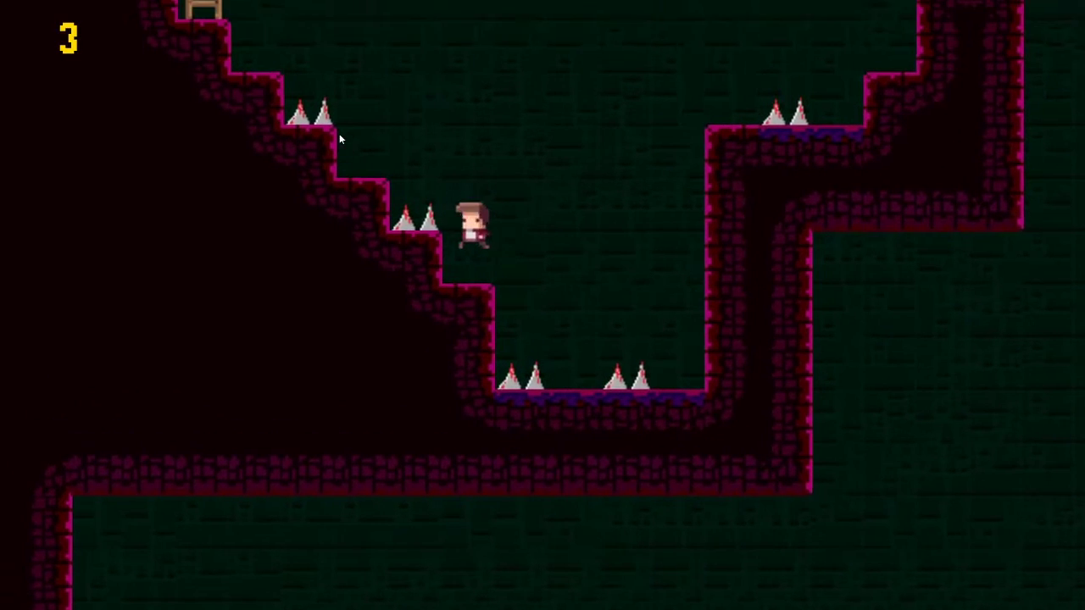
# Jump up the remaining staircase steps onto the ladder
pyautogui.press('Up')
pyautogui.press('Left')
pyautogui.press('Up')
pyautogui.press('Left')
pyautogui.press('Up')
pyautogui.press('Up')
pyautogui.press('Up')
# Climb the ladder to the upper area and step off onto the platform
pyautogui.press('Right')
pyautogui.press('Right')
pyautogui.press('Up')
pyautogui.press('Right')
pyautogui.press('Up')
pyautogui.press('Up')
pyautogui.press('Left')
pyautogui.press('Left')
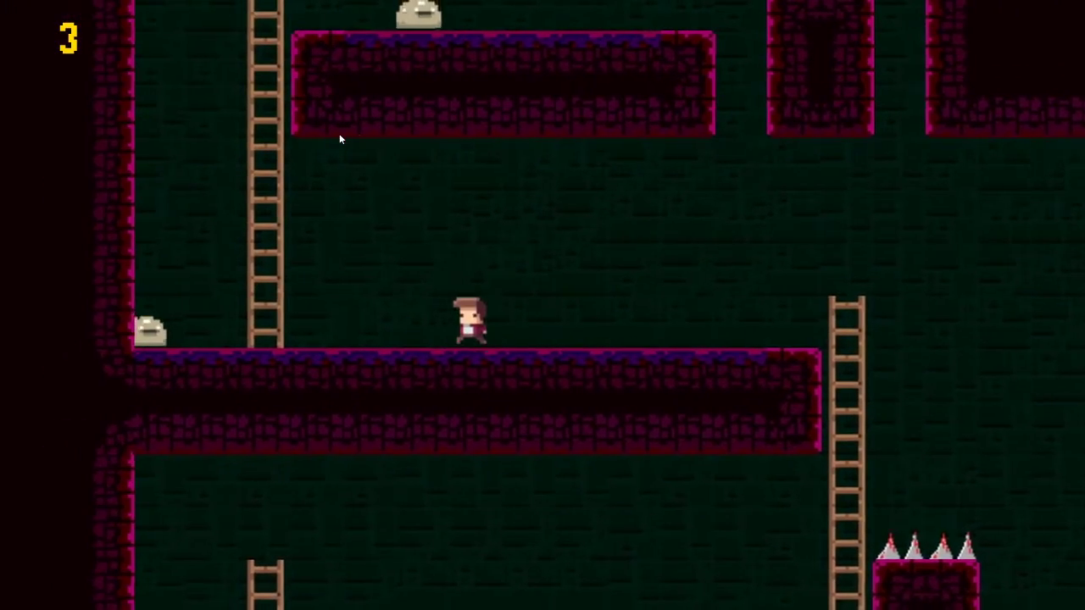
pyautogui.press('Left')
pyautogui.press('Up')
pyautogui.press('Up')
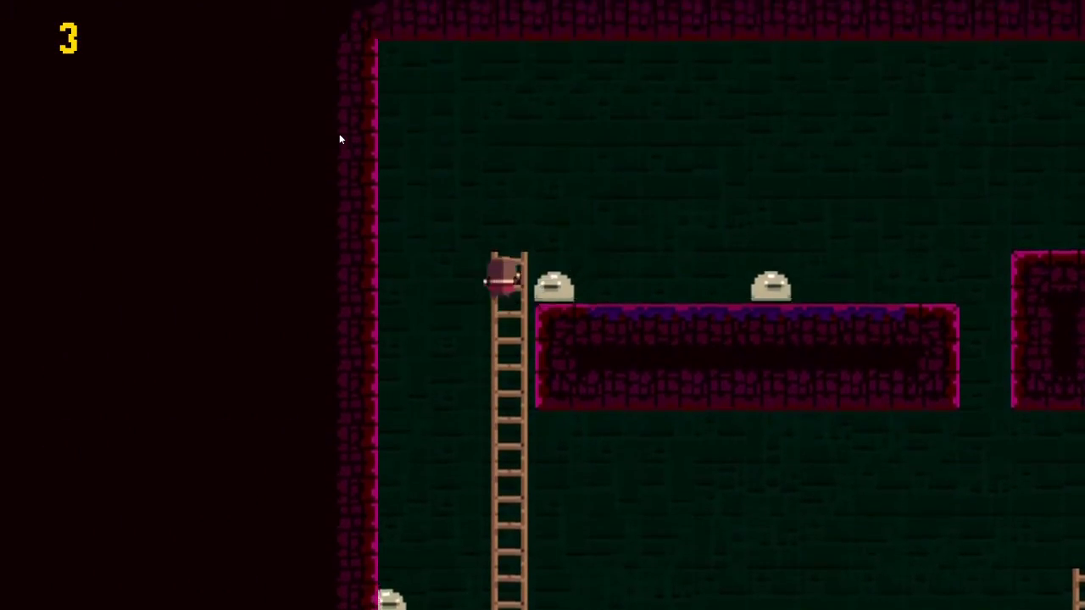
pyautogui.press('Right')
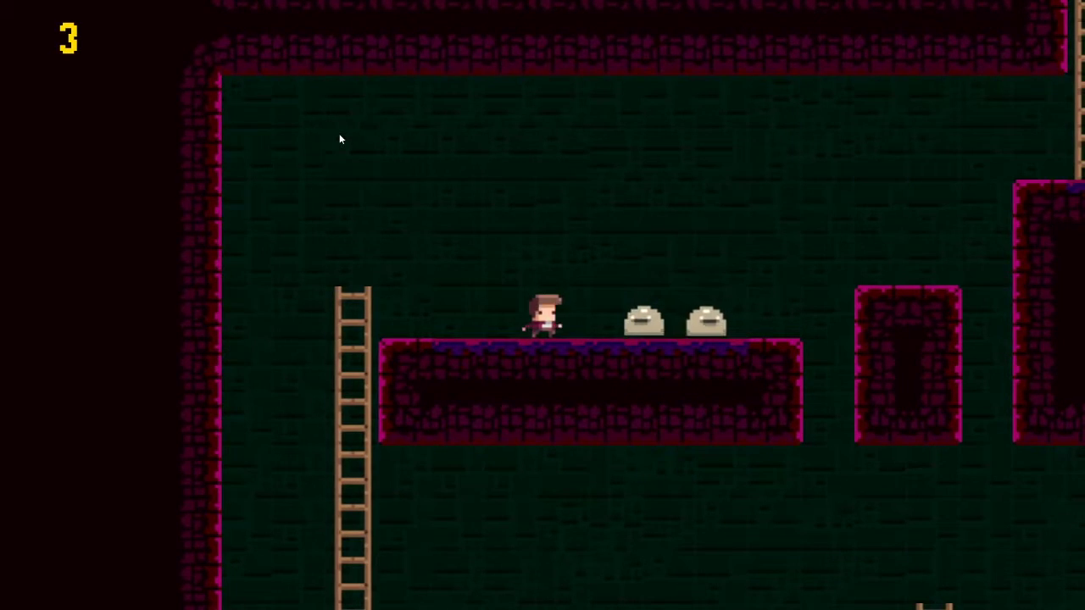
# Jump past the patrolling enemy and the gap, then climb the ladder to the corridor
pyautogui.press('Up')
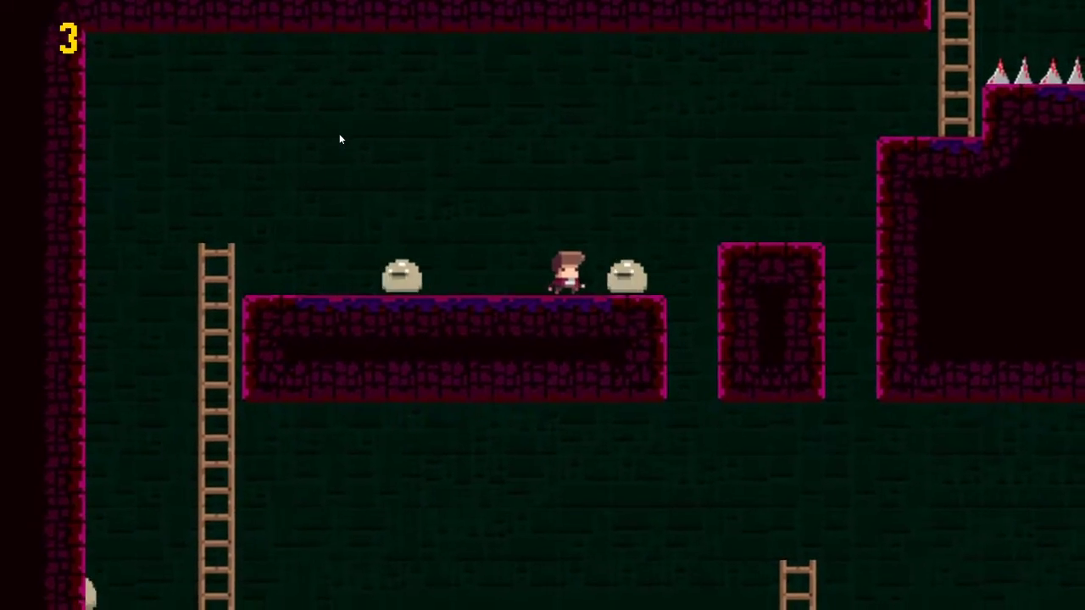
pyautogui.press('Up')
pyautogui.press('Right')
pyautogui.press('Up')
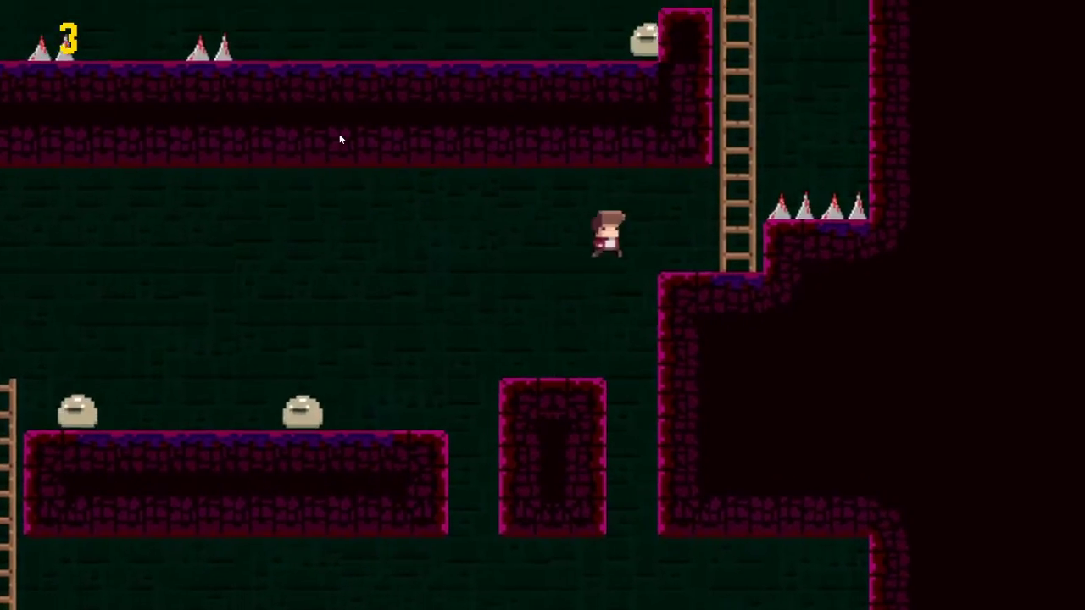
pyautogui.press('Right')
pyautogui.press('Up')
pyautogui.press('Left')
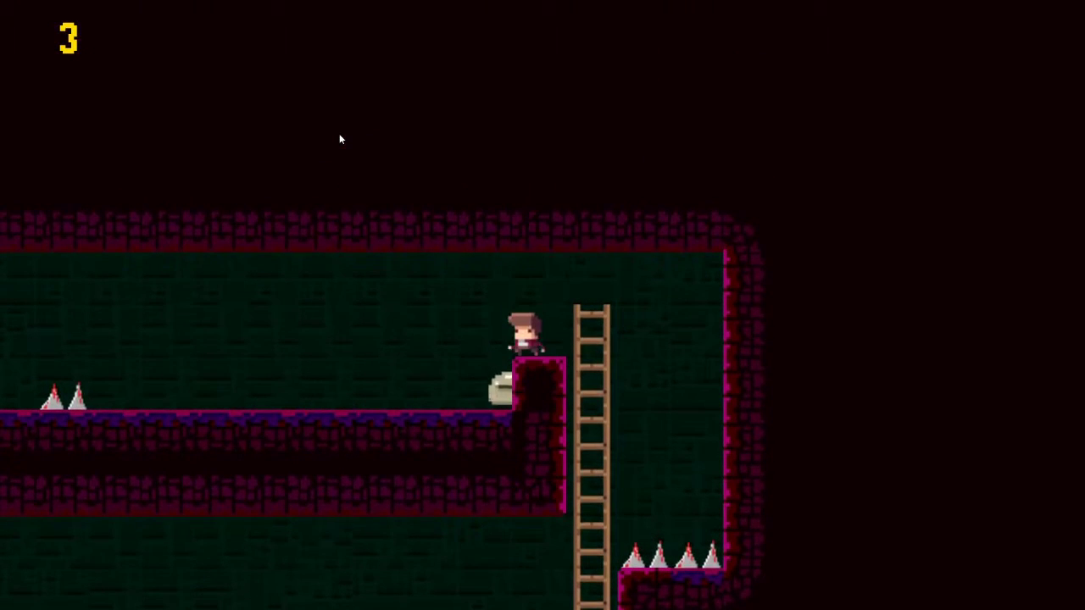
# Run left past the corridor spikes and grab the orange coin at the end
pyautogui.press('Left')
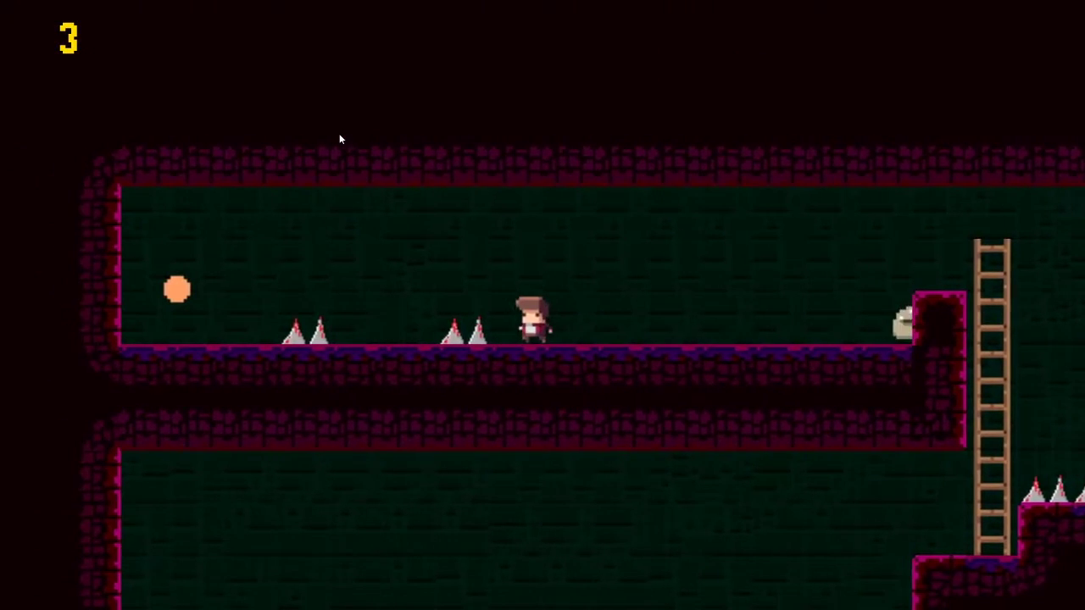
pyautogui.press('Left')
pyautogui.press('Up')
pyautogui.press('Left')
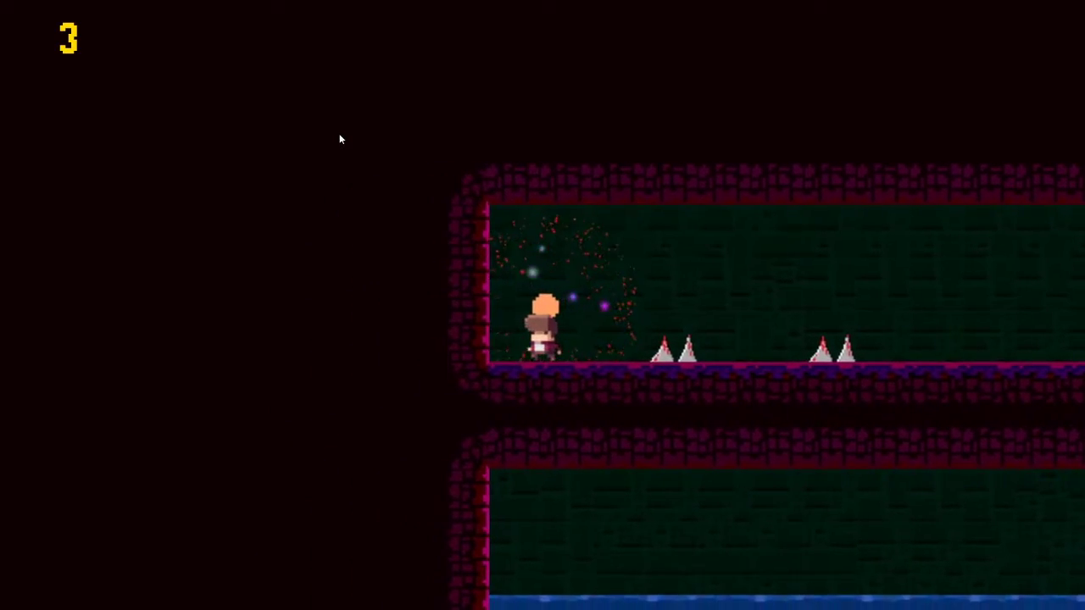
# Hop right across the pillars and over the spikes onto the large platform
pyautogui.press('Right')
pyautogui.press('Up')
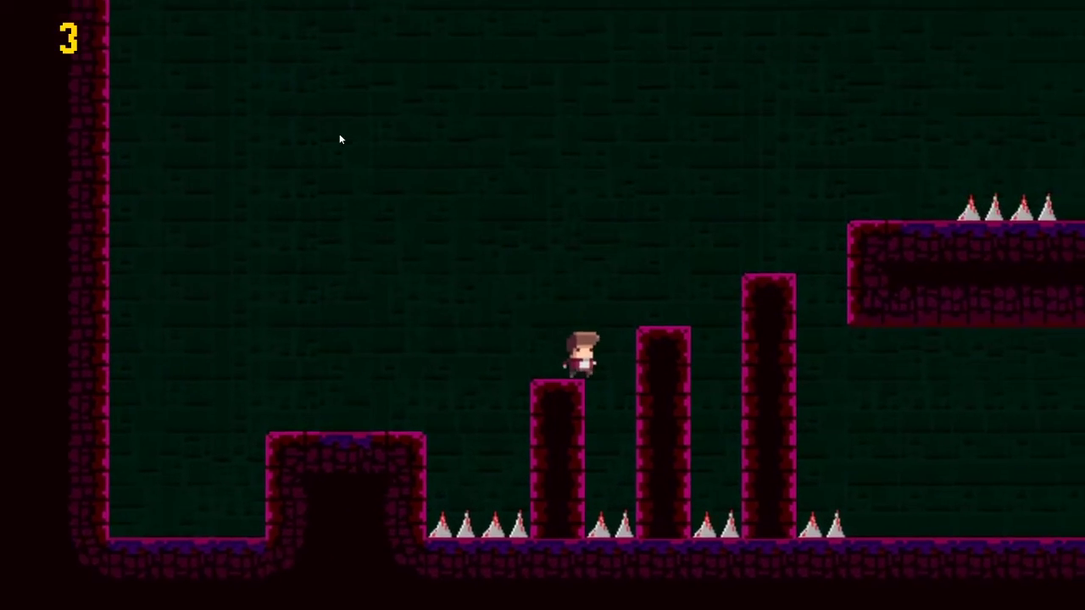
pyautogui.press('Up')
pyautogui.press('Up')
pyautogui.press('Right')
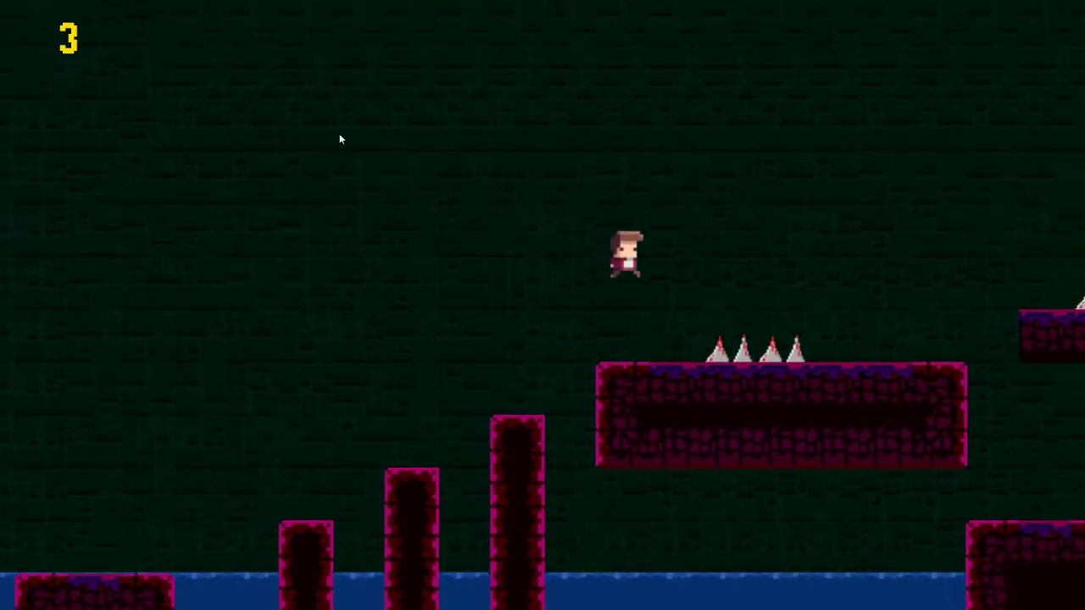
pyautogui.press('Up')
pyautogui.press('Up')
# Climb the stepped platforms, then hop across pillars toward the spiked platform
pyautogui.press('Right')
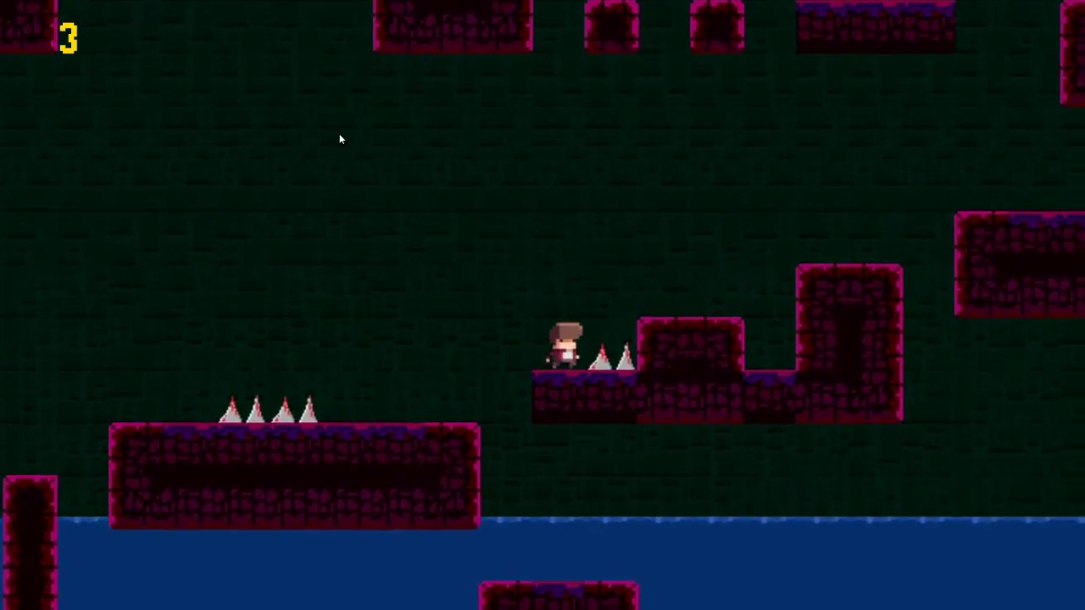
pyautogui.press('Up')
pyautogui.press('Right')
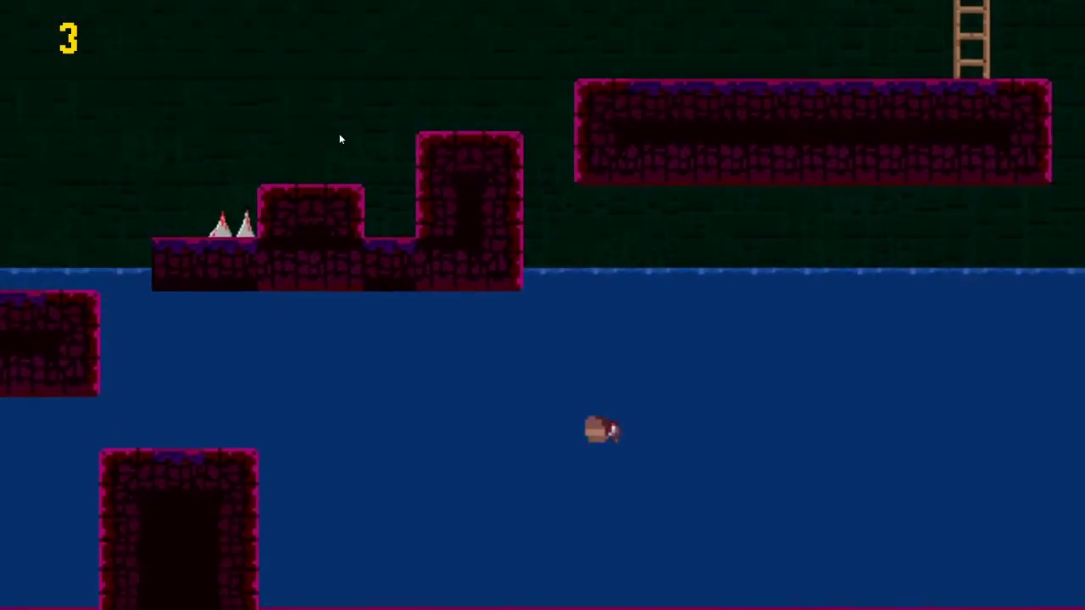
pyautogui.press('Up')
pyautogui.press('Right')
pyautogui.press('Up')
pyautogui.press('Up')
# Jump past the spikes and climb rightward up between the platforms
pyautogui.press('Right')
pyautogui.press('Up')
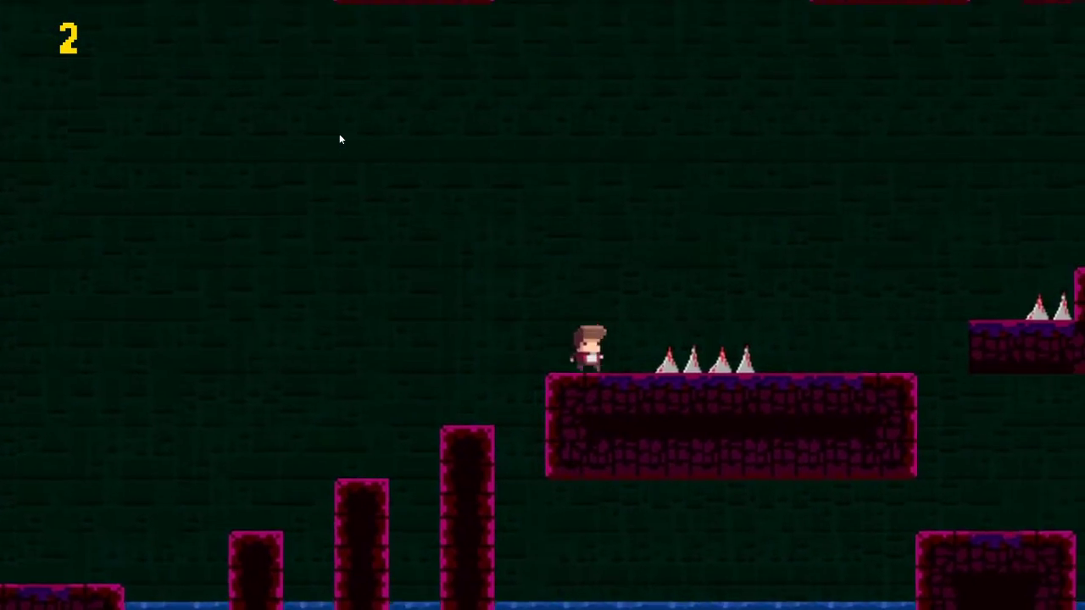
pyautogui.press('Up')
pyautogui.press('Right')
pyautogui.press('Right')
pyautogui.press('Up')
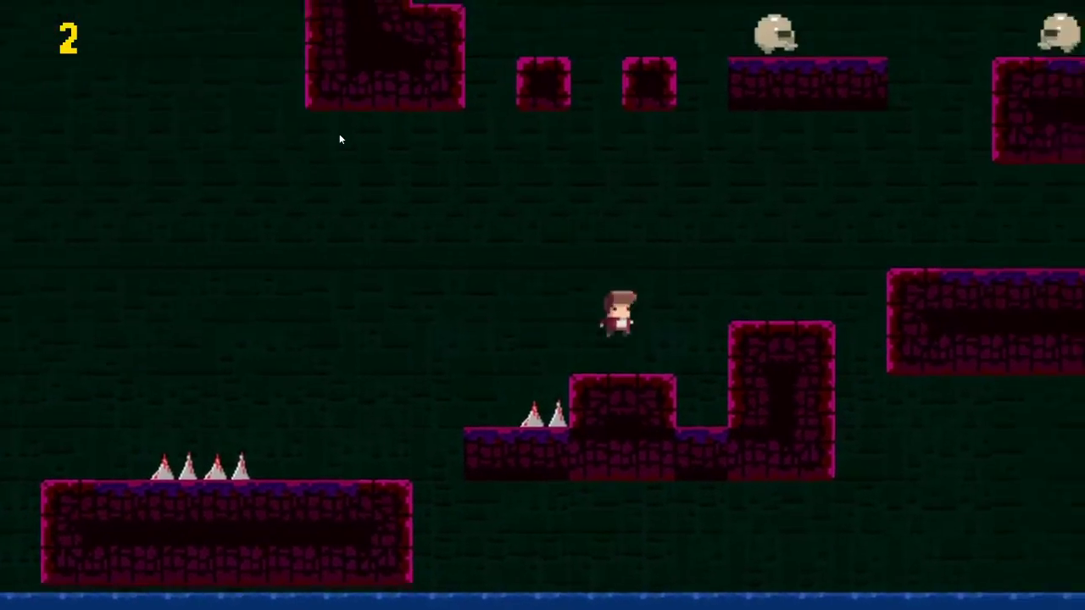
pyautogui.press('Up')
pyautogui.press('Right')
pyautogui.press('Right')
pyautogui.press('Right')
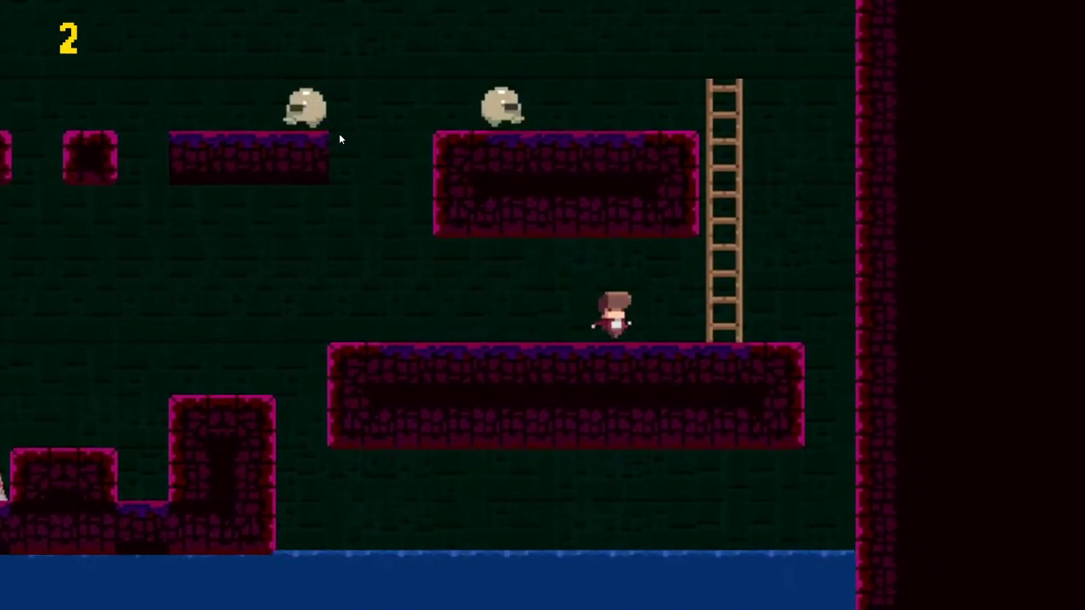
# Run to the ladder, climb toward the wall, and hop across the pillars again
pyautogui.press('Right')
pyautogui.press('Up')
pyautogui.press('Up')
pyautogui.press('Up')
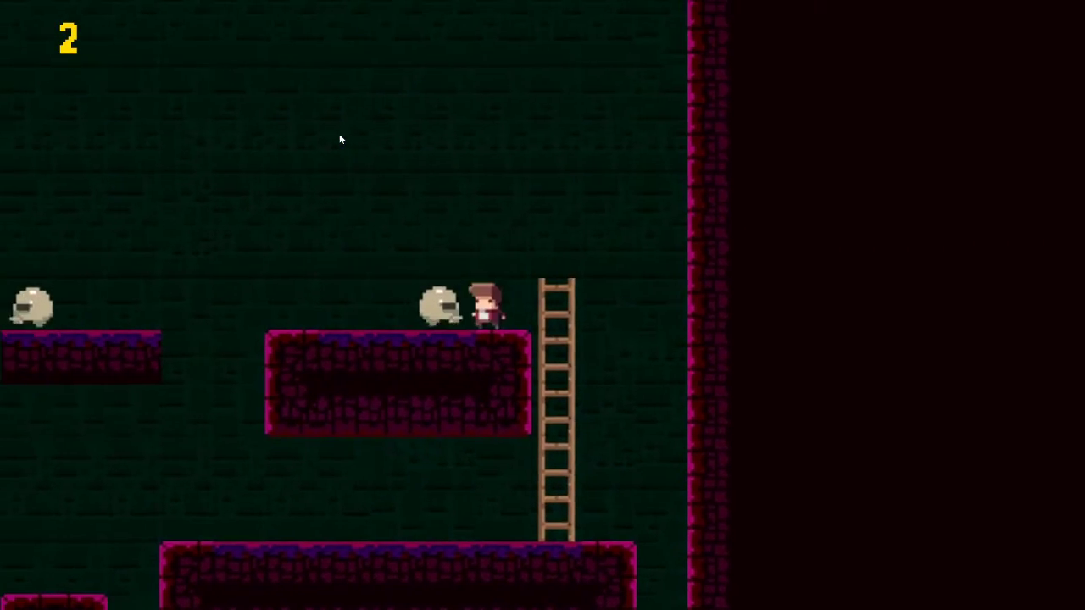
pyautogui.press('Right')
pyautogui.press('Right')
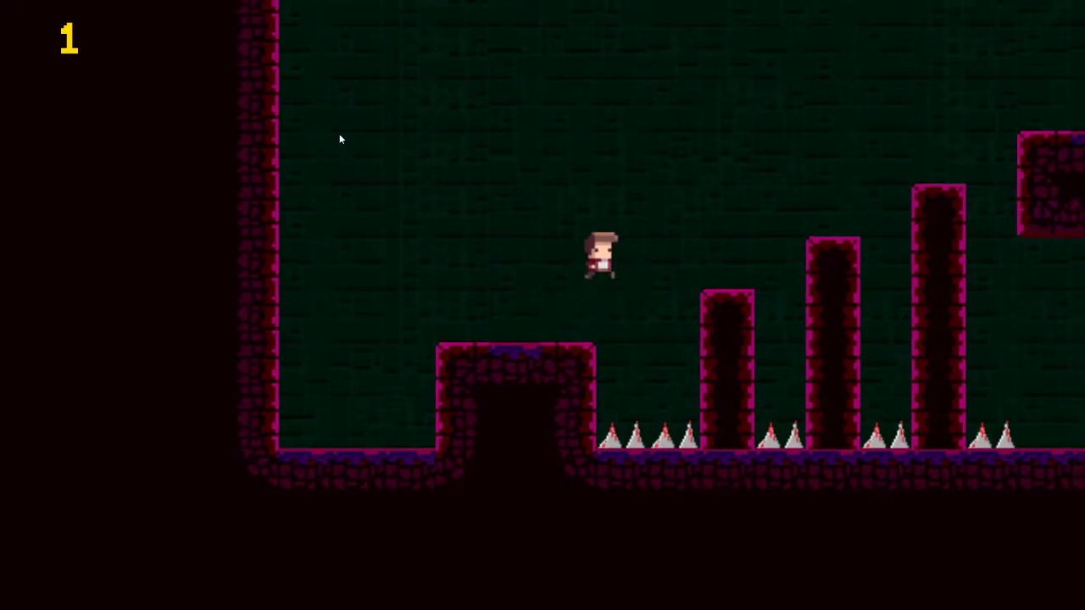
pyautogui.press('Right')
pyautogui.press('Up')
pyautogui.press('Right')
pyautogui.press('Up')
# Jump from the pillars onto the spiked platform and up the stepped platforms
pyautogui.press('Up')
pyautogui.press('Right')
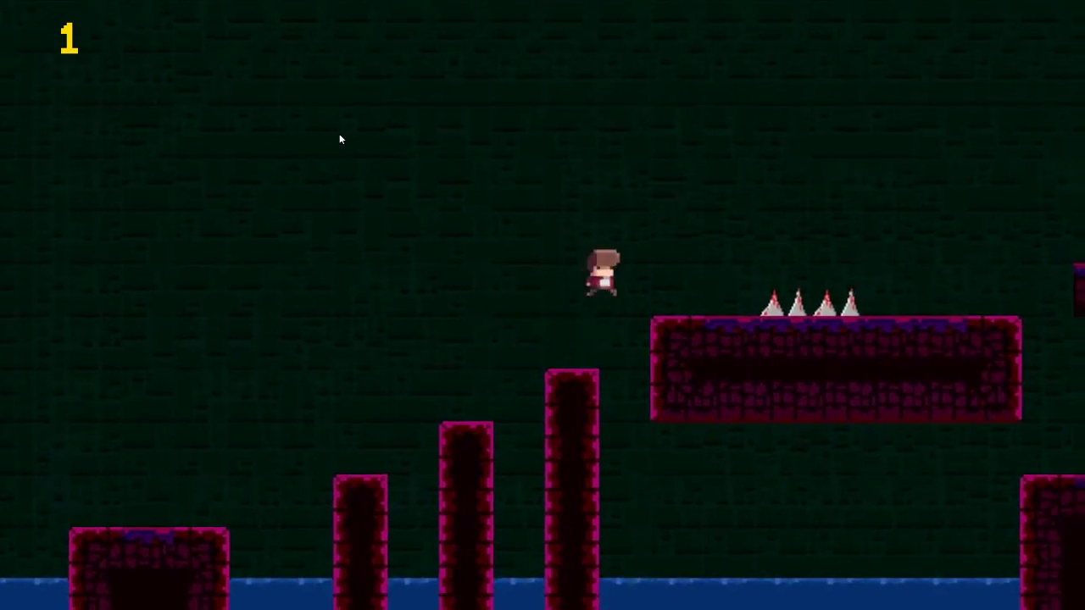
pyautogui.press('Right')
pyautogui.press('Up')
pyautogui.press('Right')
pyautogui.press('Up')
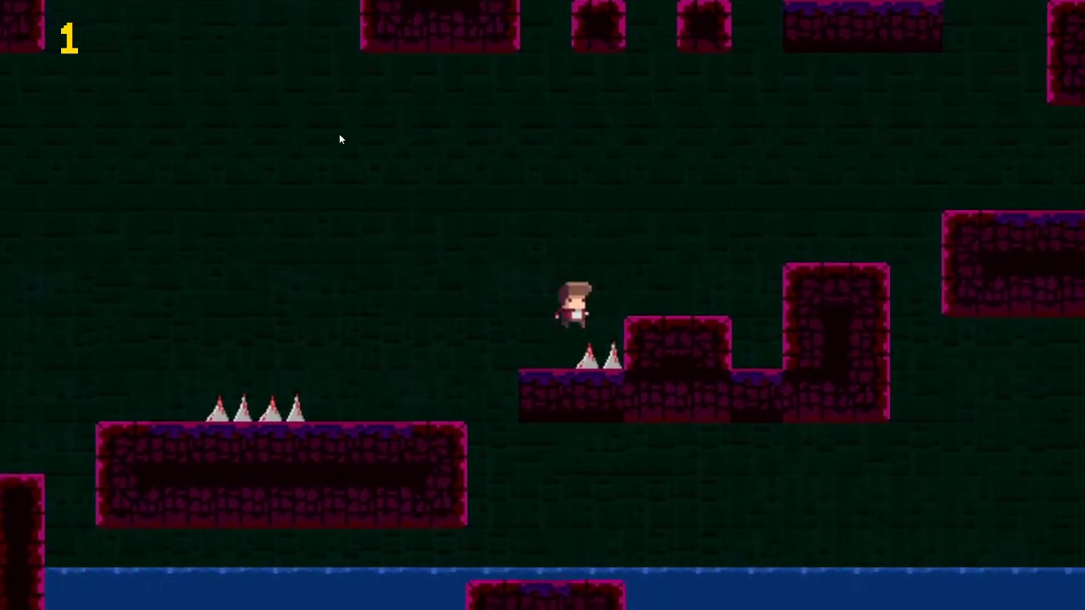
pyautogui.press('Right')
pyautogui.press('Up')
pyautogui.press('Right')
pyautogui.press('Right')
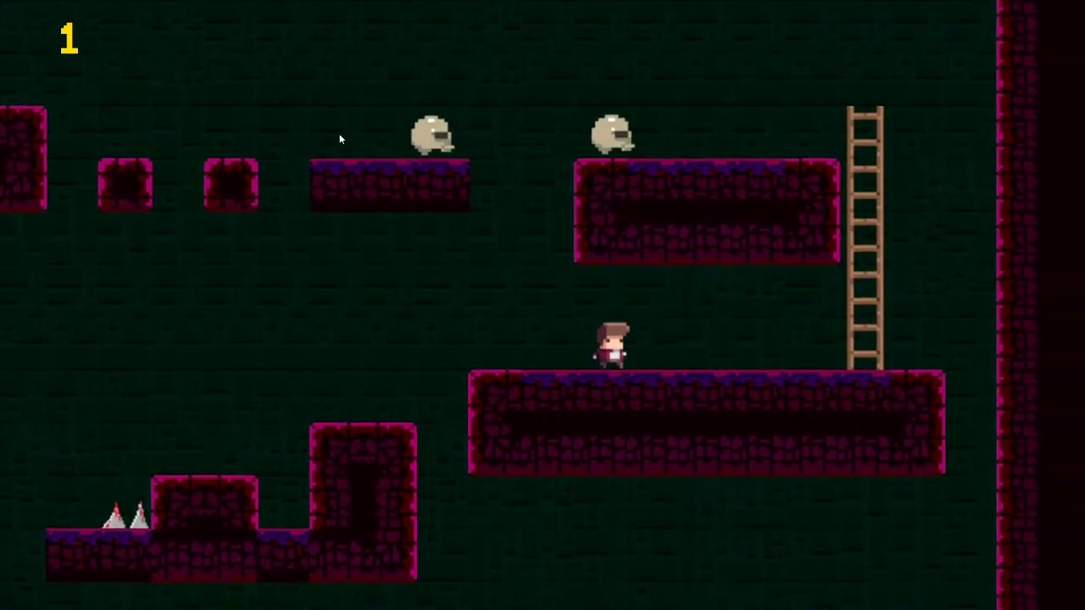
pyautogui.press('Right')
pyautogui.press('Right')
pyautogui.press('Up')
pyautogui.press('Up')
pyautogui.press('Up')
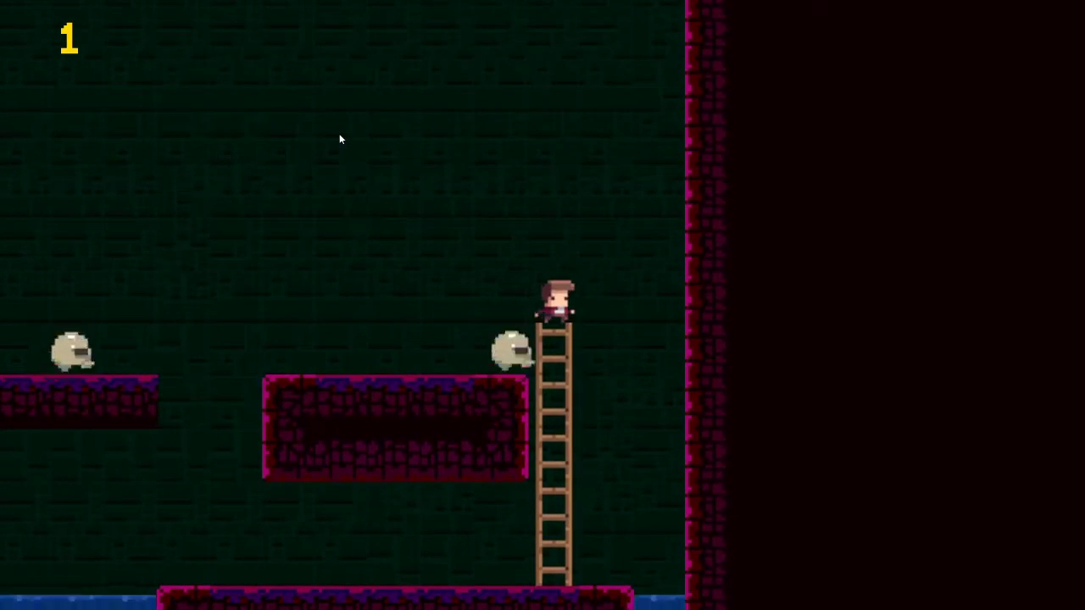
# Leap left off the ladder across platforms, leaving the life counter at 1
pyautogui.press('Left')
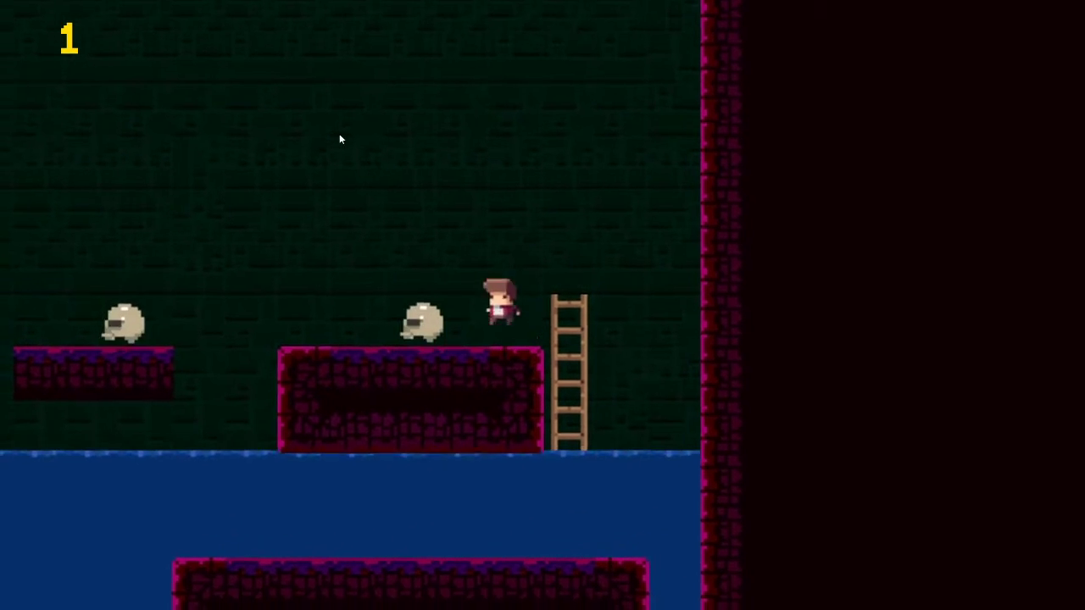
pyautogui.press('Left')
pyautogui.press('space')
pyautogui.press('Left')
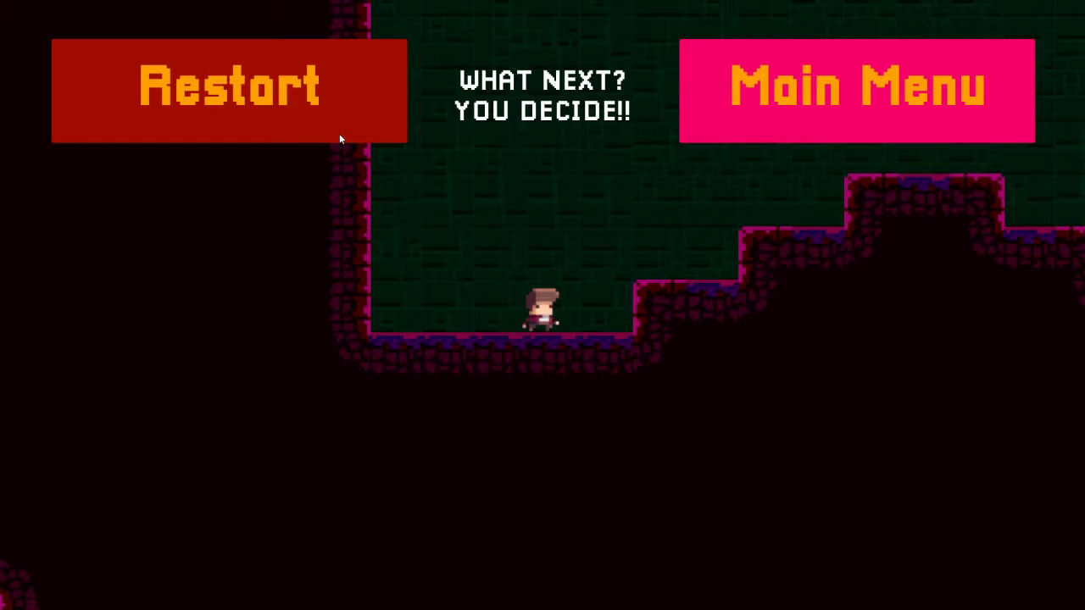
# Restart from the end screen and jump right between the first pillars
pyautogui.click(340, 133)
pyautogui.press('Right')
pyautogui.press('space')
pyautogui.press('Right')
pyautogui.press('Right')
pyautogui.press('space')
pyautogui.press('Right')
# After respawning, hop across the pillars to the tall pillar
pyautogui.press('Right')
pyautogui.press('space')
pyautogui.press('Right')
pyautogui.press('Right')
pyautogui.press('space')
pyautogui.press('Right')
pyautogui.press('space')
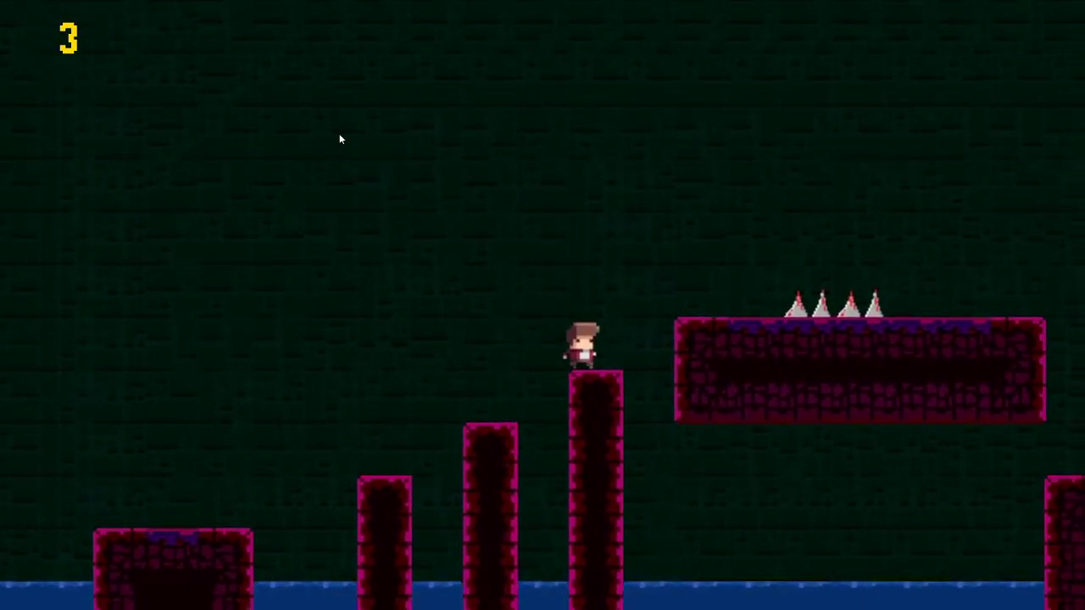
# Jump across the spiked platforms and up the stepped platforms
pyautogui.press('space')
pyautogui.press('Right')
pyautogui.press('space')
pyautogui.press('Right')
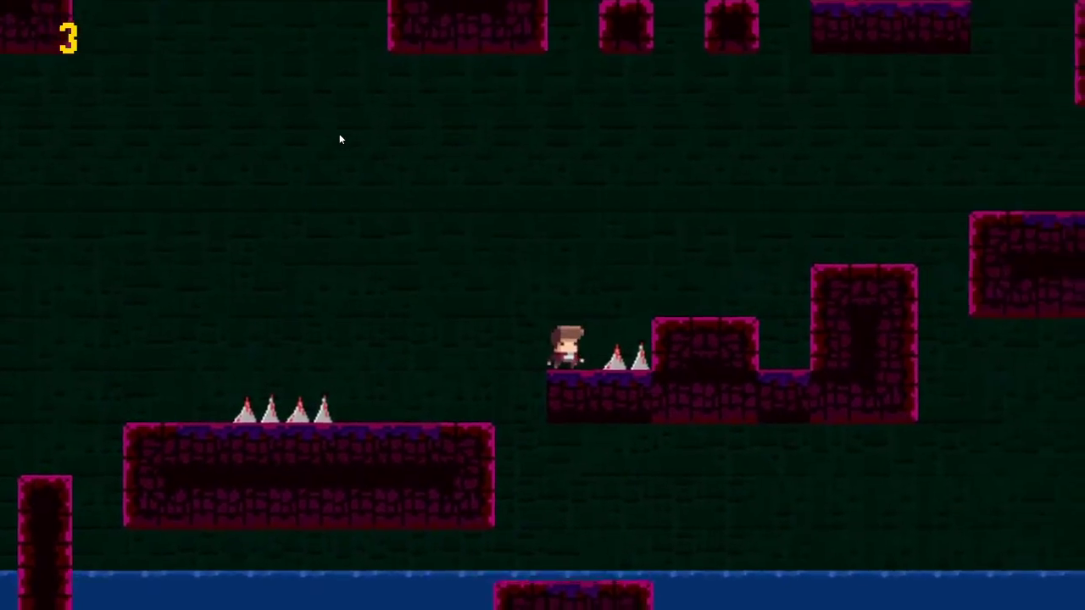
pyautogui.press('space')
pyautogui.press('Right')
pyautogui.press('space')
pyautogui.press('Right')
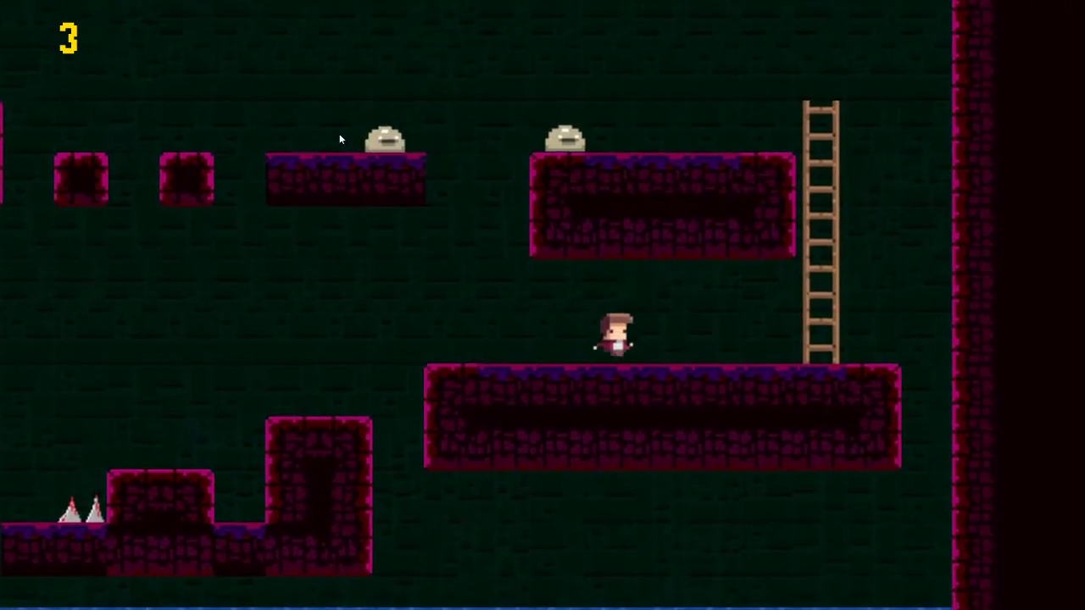
pyautogui.press('Right')
# Climb the ladder and jump left above the skulls across the upper platforms
pyautogui.press('Up')
pyautogui.press('Up')
pyautogui.press('Left')
pyautogui.press('space')
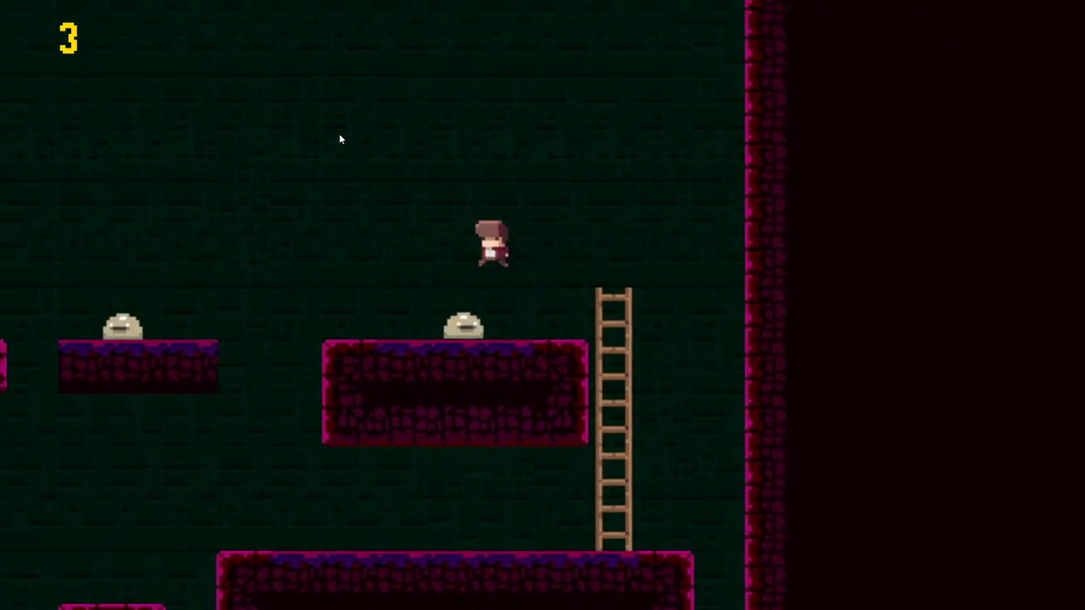
pyautogui.press('Left')
pyautogui.press('space')
pyautogui.press('Left')
pyautogui.press('space')
# Jump across the small platforms and around the L-shaped block
pyautogui.press('Left')
pyautogui.press('Left')
pyautogui.press('space')
pyautogui.press('Left')
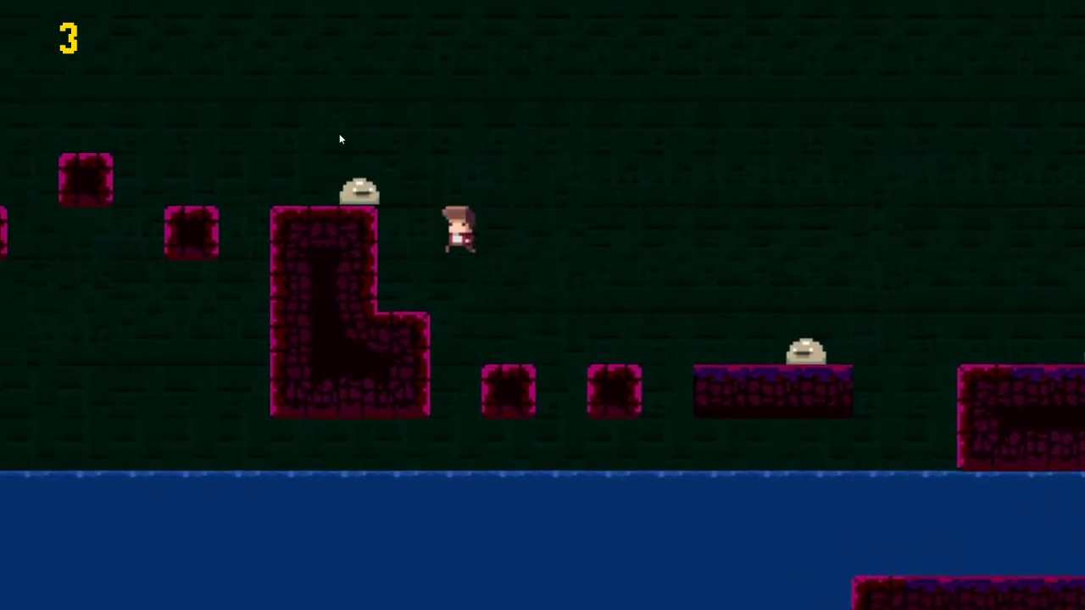
pyautogui.press('Left')
pyautogui.press('space')
pyautogui.press('Right')
pyautogui.press('Right')
# Head left and leap toward the ledge with the orange coin
pyautogui.press('Left')
pyautogui.press('space')
pyautogui.press('Left')
pyautogui.press('Left')
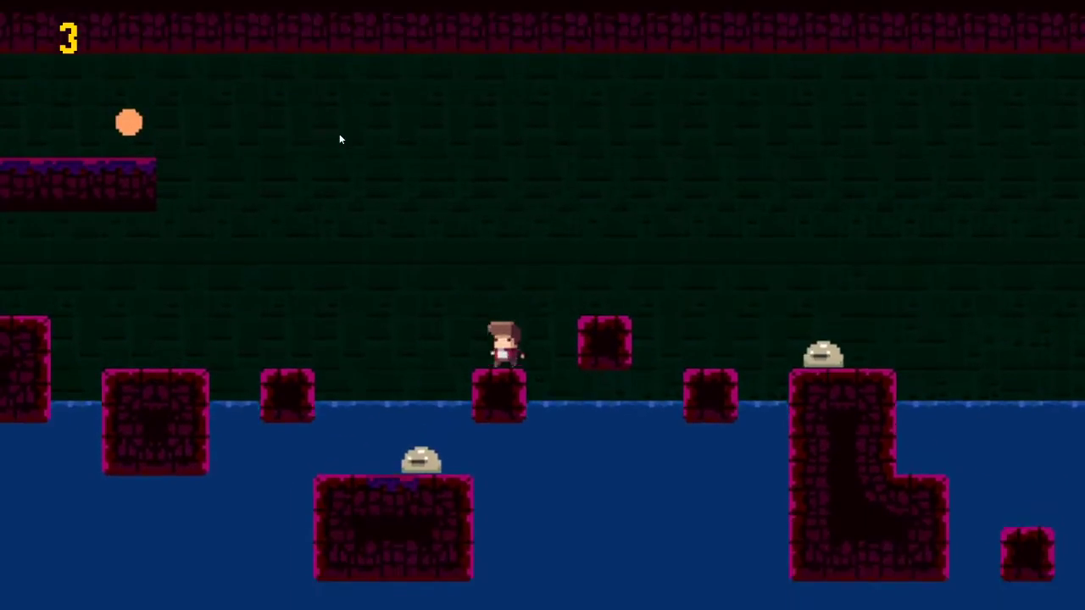
pyautogui.press('space')
pyautogui.press('Left')
pyautogui.press('Right')
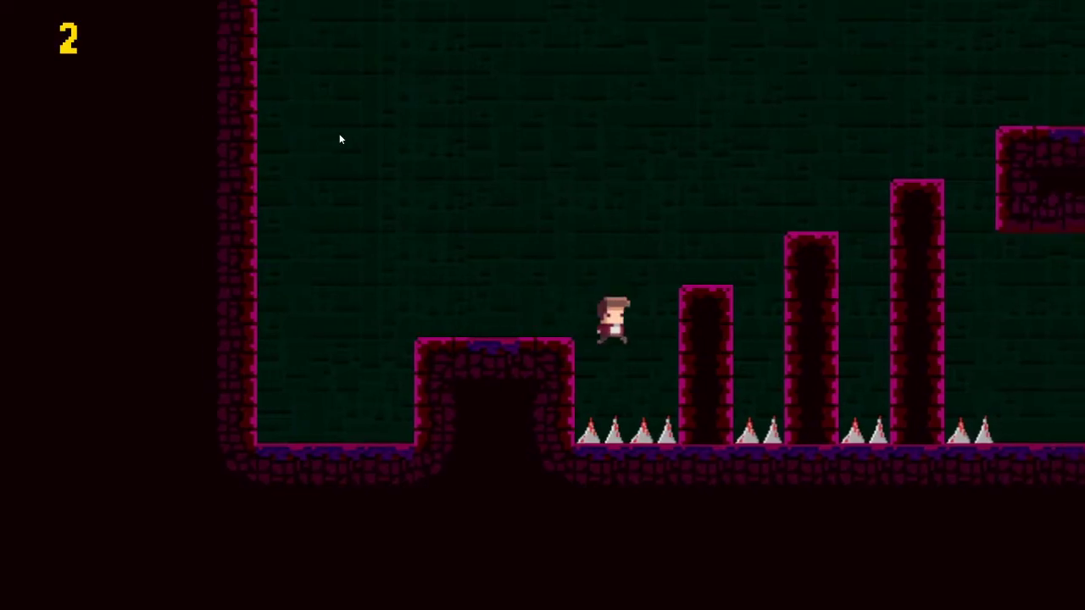
# After respawning, jump right across the pillars as the counter drops to 1
pyautogui.press('space')
pyautogui.press('Right')
pyautogui.press('space')
pyautogui.press('Right')
pyautogui.press('Right')
pyautogui.press('space')
pyautogui.press('Right')
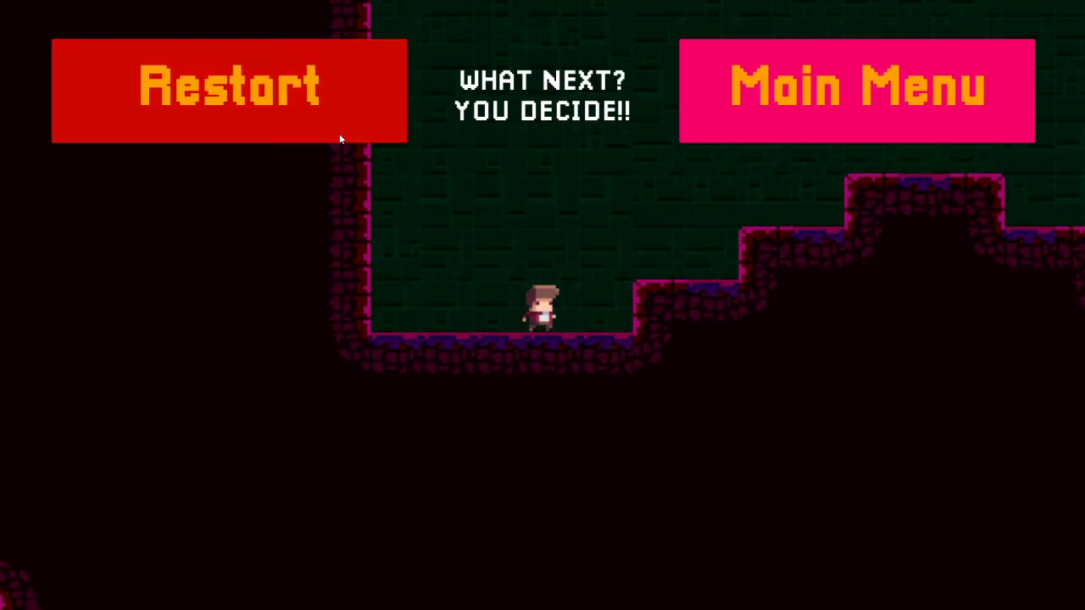
# Restart the level and jump right across the starting pillars
pyautogui.click(339, 138)
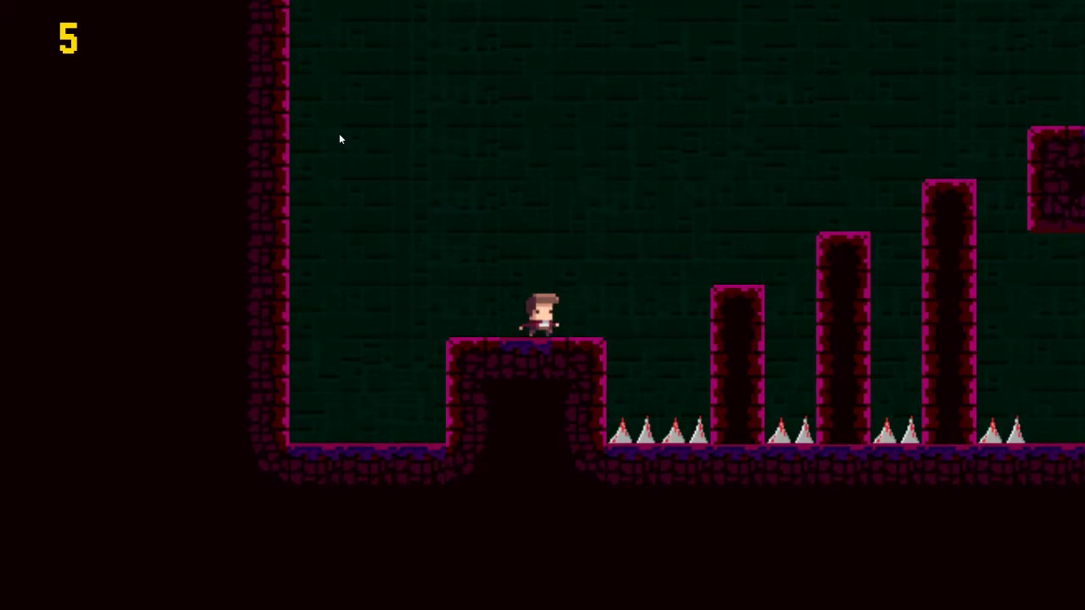
pyautogui.press('Right')
pyautogui.press('space')
pyautogui.press('Right')
pyautogui.press('space')
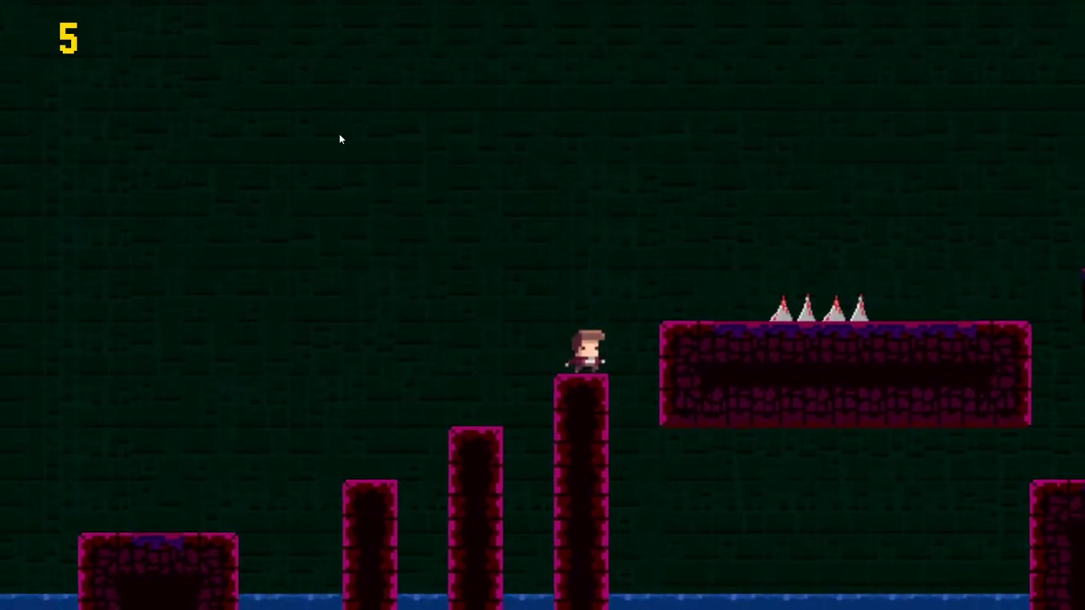
pyautogui.press('Right')
pyautogui.press('space')
# Push right and upward, leaping across the next pillars
pyautogui.press('Right')
pyautogui.press('space')
pyautogui.press('Right')
pyautogui.press('space')
pyautogui.press('Right')
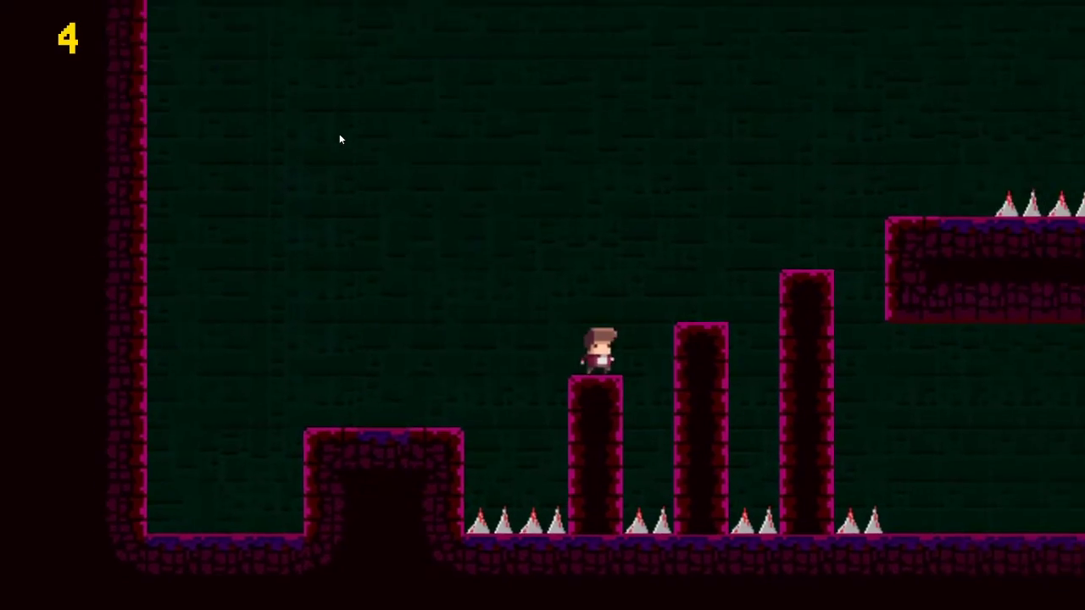
pyautogui.press('space')
pyautogui.press('space')
# Jump onto the further pillars and reach higher ground
pyautogui.press('Right')
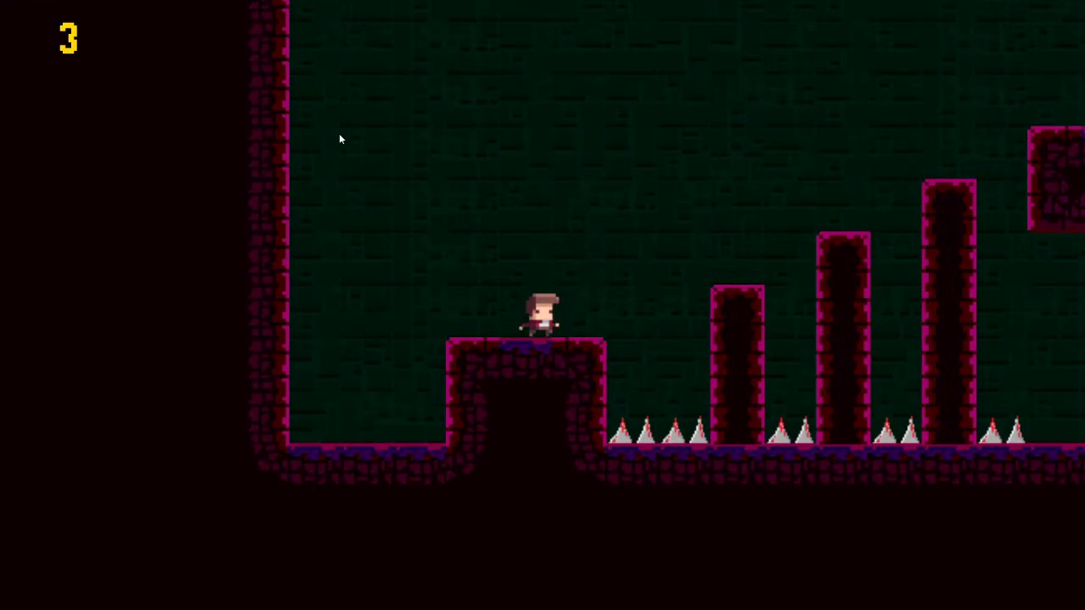
pyautogui.press('space')
pyautogui.press('Right')
pyautogui.press('space')
pyautogui.press('Right')
pyautogui.press('space')
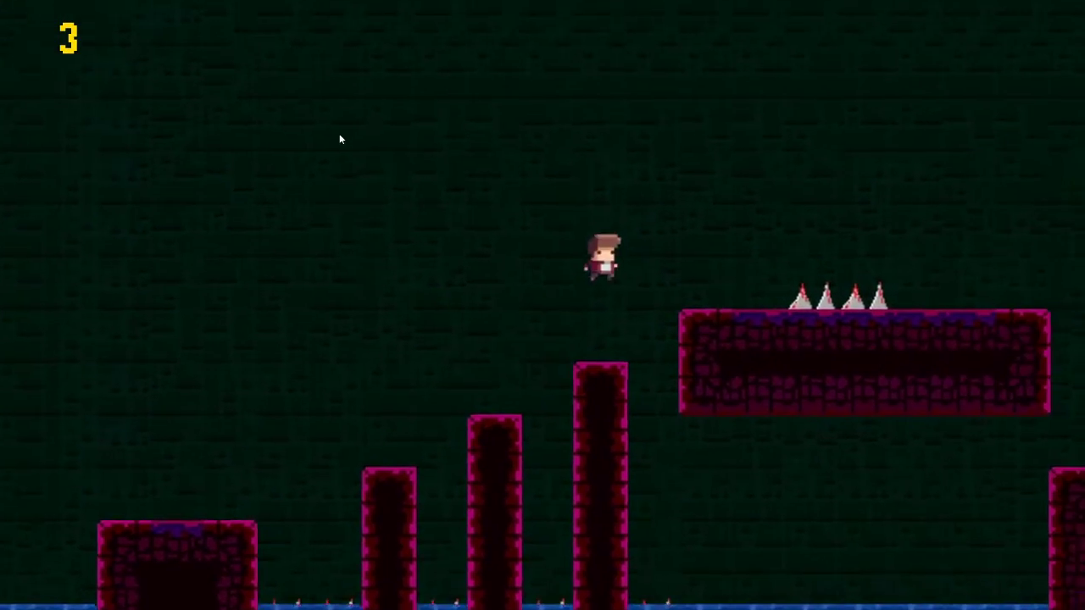
pyautogui.press('space')
# Hop over the spiked platforms and climb the ladder to the upper platform
pyautogui.press('Right')
pyautogui.press('space')
pyautogui.press('space')
pyautogui.press('space')
pyautogui.press('Right')
pyautogui.press('Right')
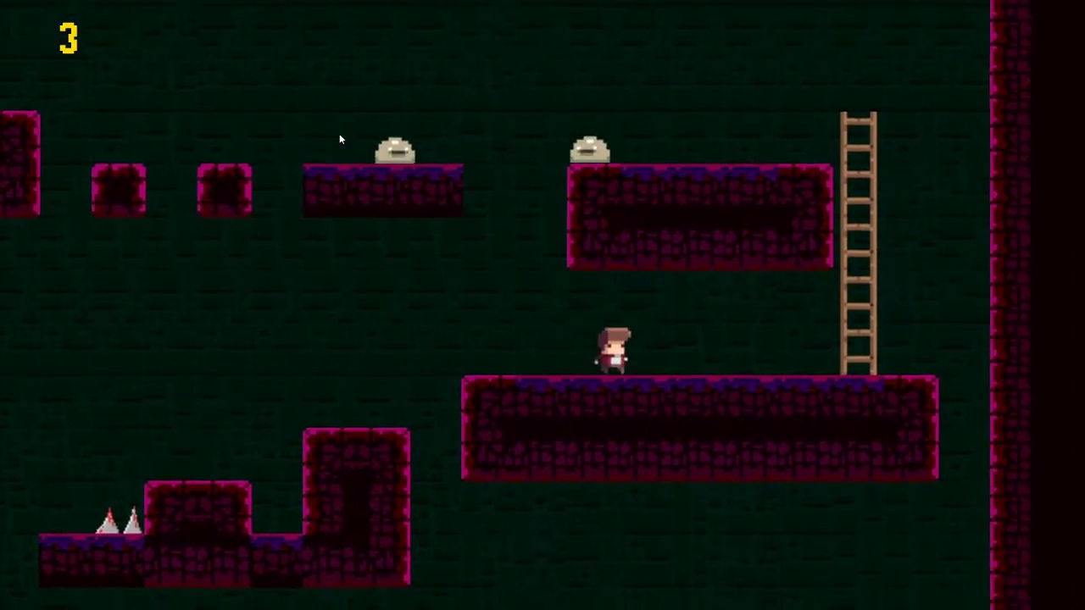
pyautogui.press('Right')
pyautogui.press('Right')
pyautogui.press('Up')
pyautogui.press('Up')
pyautogui.press('Left')
pyautogui.press('space')
# Run and jump left across the platforms onto the L-shaped block's ledge
pyautogui.press('Left')
pyautogui.press('space')
pyautogui.press('Left')
pyautogui.press('Left')
pyautogui.press('Left')
pyautogui.press('space')
pyautogui.press('Left')
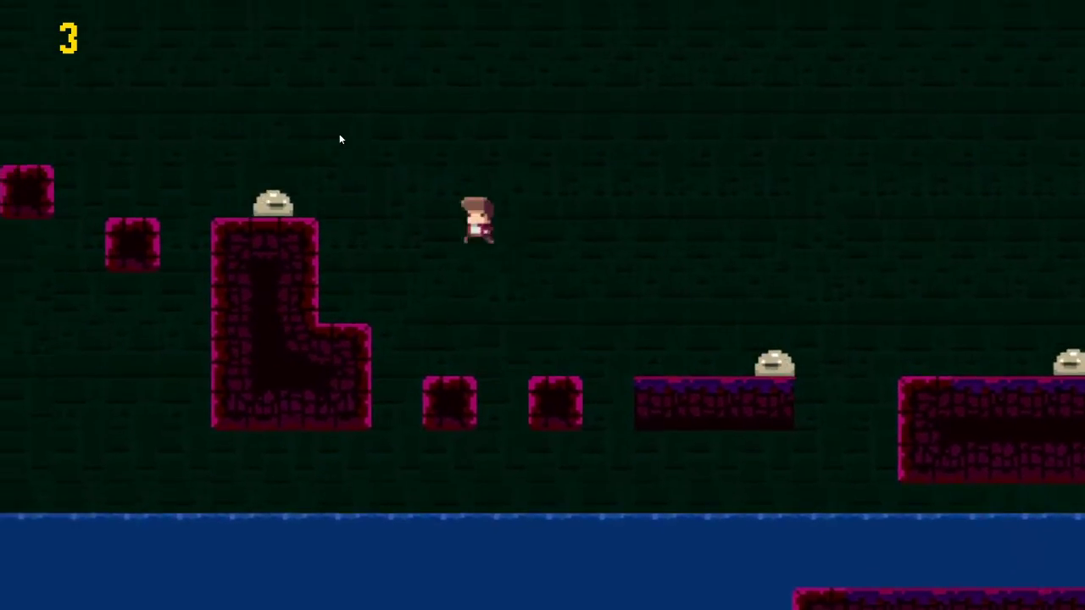
pyautogui.press('Left')
# Leap up off the L-shaped block and keep moving left
pyautogui.press('space')
pyautogui.press('Left')
pyautogui.press('space')
pyautogui.press('Left')
pyautogui.press('Left')
pyautogui.press('Left')
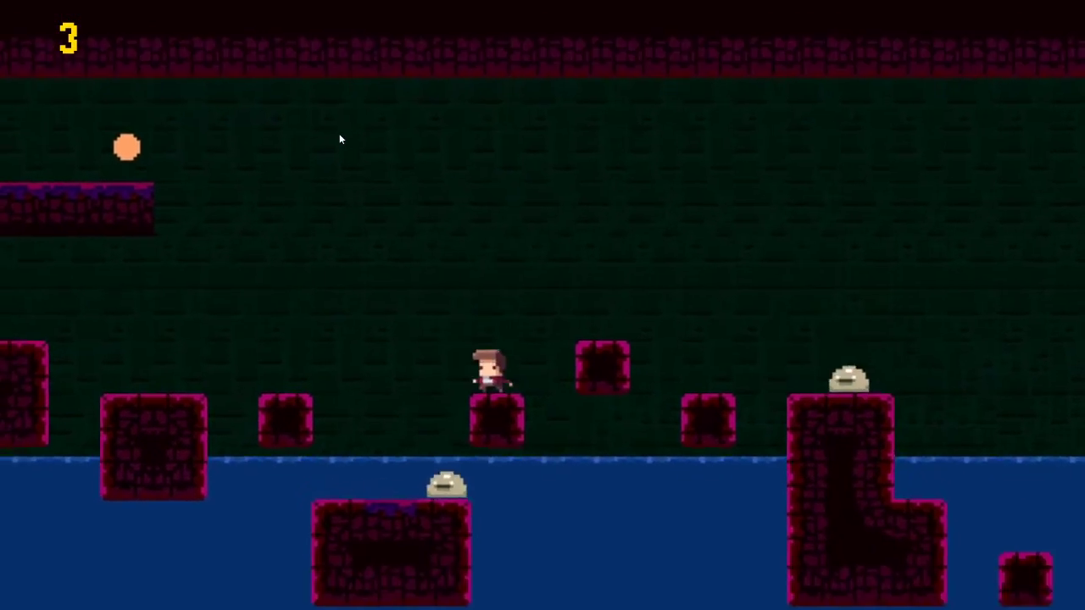
pyautogui.press('space')
pyautogui.press('Left')
# From the respawn point, jump right between and over the pillars
pyautogui.press('Right')
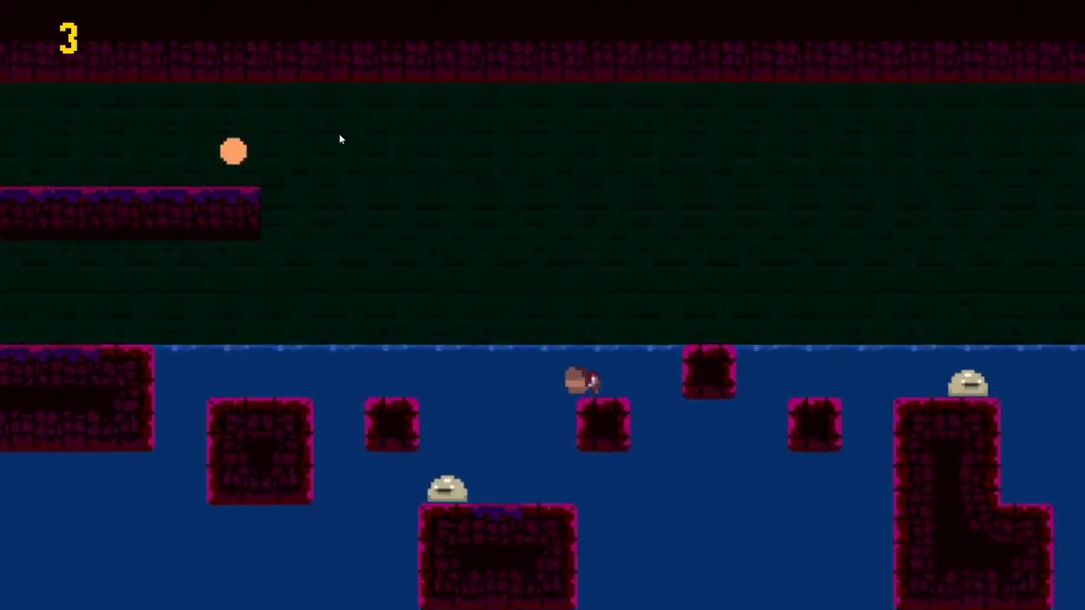
pyautogui.press('space')
pyautogui.press('Right')
pyautogui.press('Right')
pyautogui.press('Right')
pyautogui.press('space')
pyautogui.press('Right')
pyautogui.press('space')
pyautogui.press('Right')
pyautogui.press('Right')
pyautogui.press('Right')
pyautogui.press('Right')
# Jump over the spikes, working right and up to climb the ladder
pyautogui.press('space')
pyautogui.press('Right')
pyautogui.press('Right')
pyautogui.press('space')
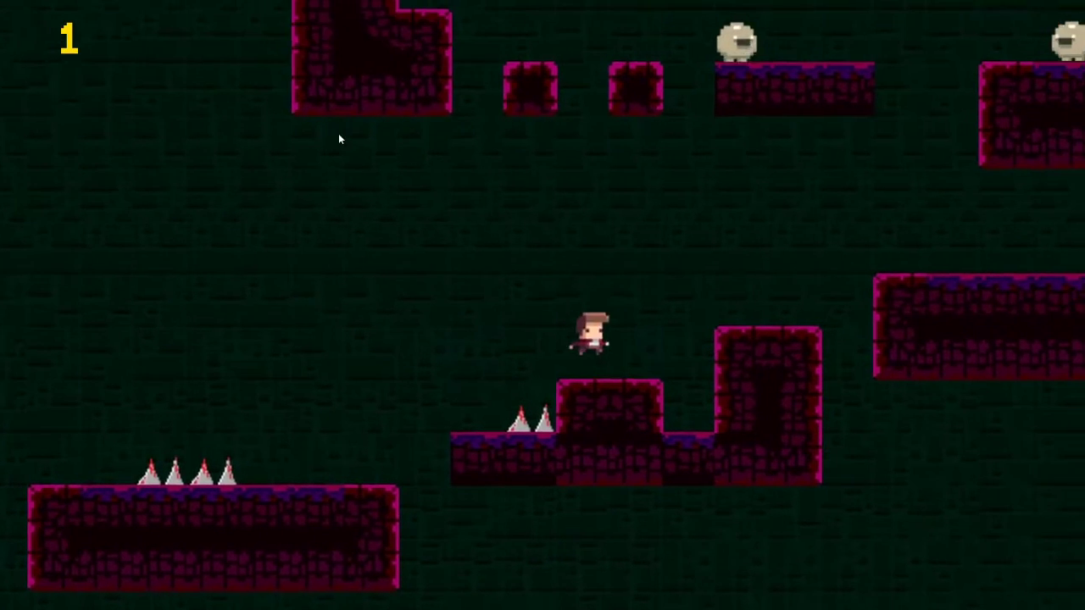
pyautogui.press('Right')
pyautogui.press('space')
pyautogui.press('Right')
pyautogui.press('Right')
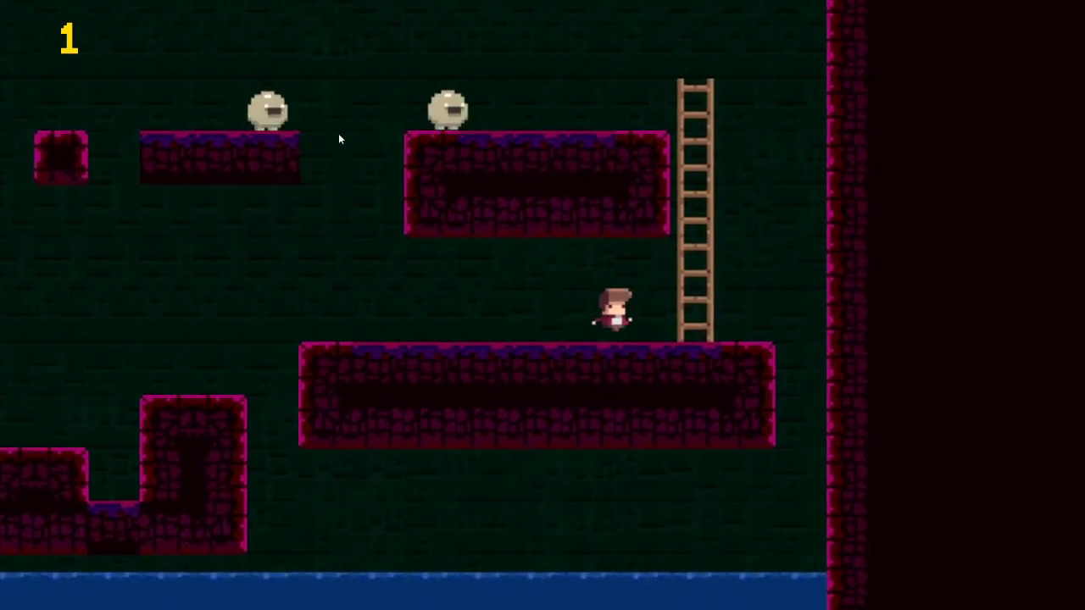
pyautogui.press('Right')
pyautogui.press('Up')
pyautogui.press('Up')
pyautogui.press('Up')
# Leap left off the ladder top onto the L-shaped block and small blocks
pyautogui.press('Left')
pyautogui.press('space')
pyautogui.press('Left')
pyautogui.press('Left')
pyautogui.press('space')
pyautogui.press('Left')
pyautogui.press('Left')
pyautogui.press('Left')
pyautogui.press('Left')
pyautogui.press('space')
pyautogui.press('Left')
pyautogui.press('Left')
pyautogui.press('Left')
pyautogui.press('space')
pyautogui.press('Left')
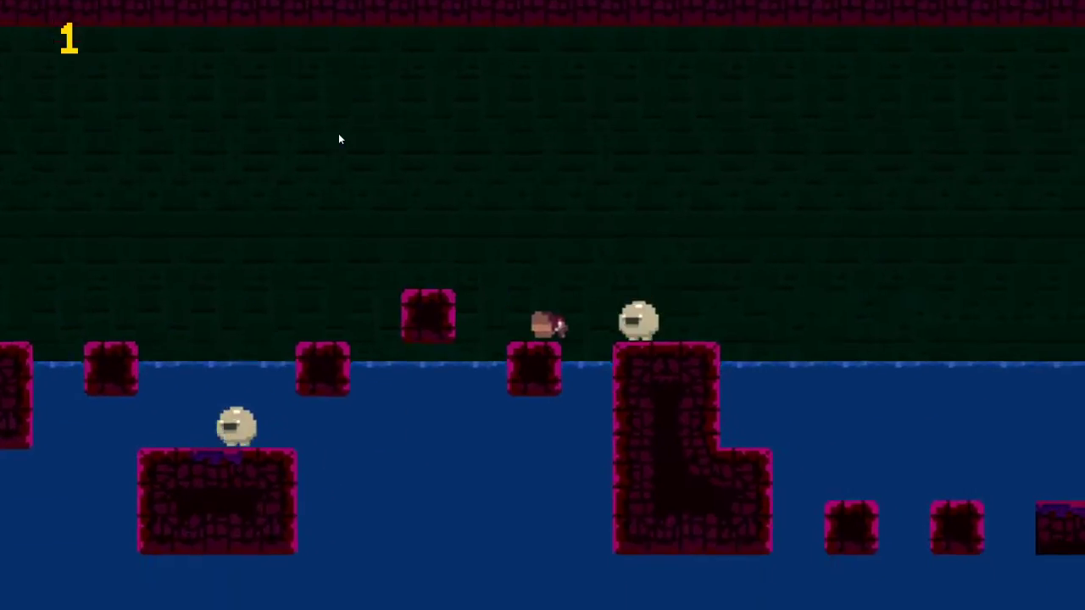
pyautogui.press('Left')
# Restart with fresh lives and jump across the pillars onto the upper platforms
pyautogui.click(338, 133)
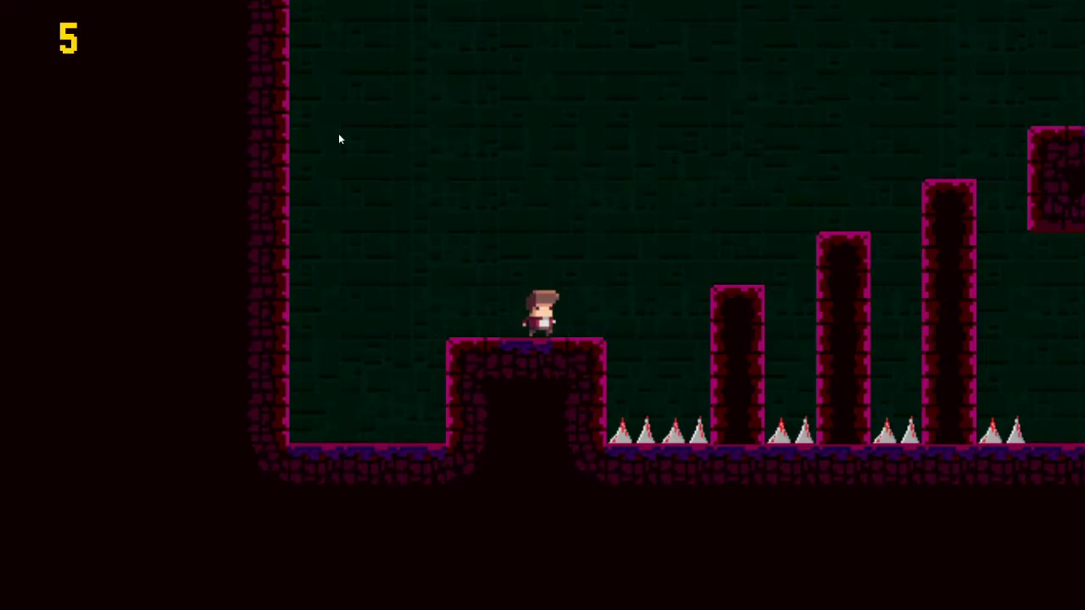
pyautogui.press('space')
pyautogui.press('Right')
pyautogui.press('space')
pyautogui.press('Right')
pyautogui.press('space')
pyautogui.press('Right')
# Keep jumping right across the platforms and pillars
pyautogui.press('Right')
pyautogui.press('space')
pyautogui.press('Right')
pyautogui.press('space')
pyautogui.press('Right')
pyautogui.press('space')
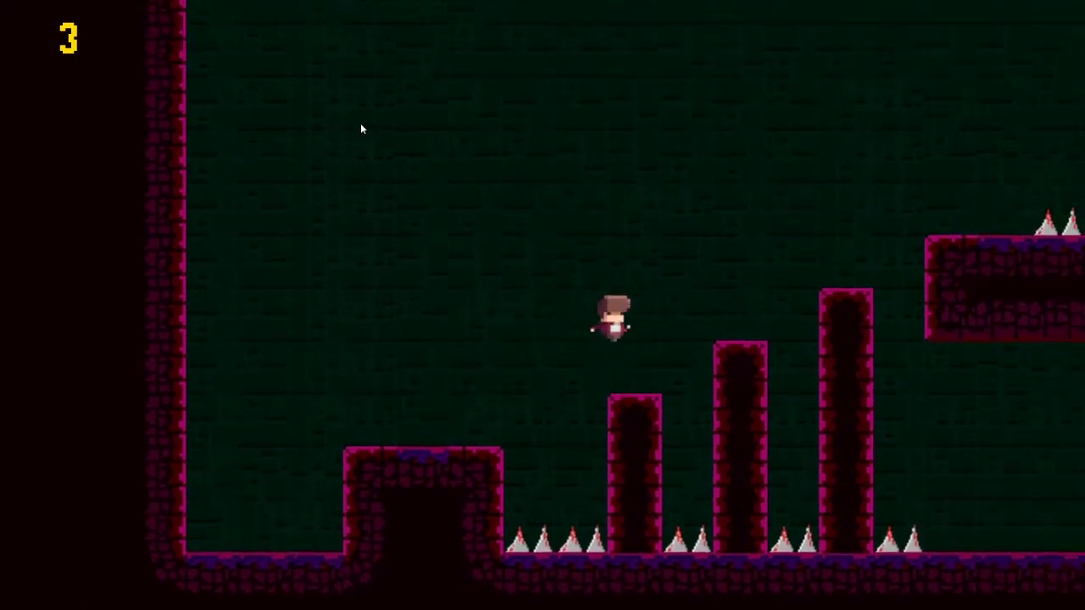
pyautogui.press('Right')
pyautogui.press('space')
# Retry from the level start, jumping right across the pillars again
pyautogui.press('Right')
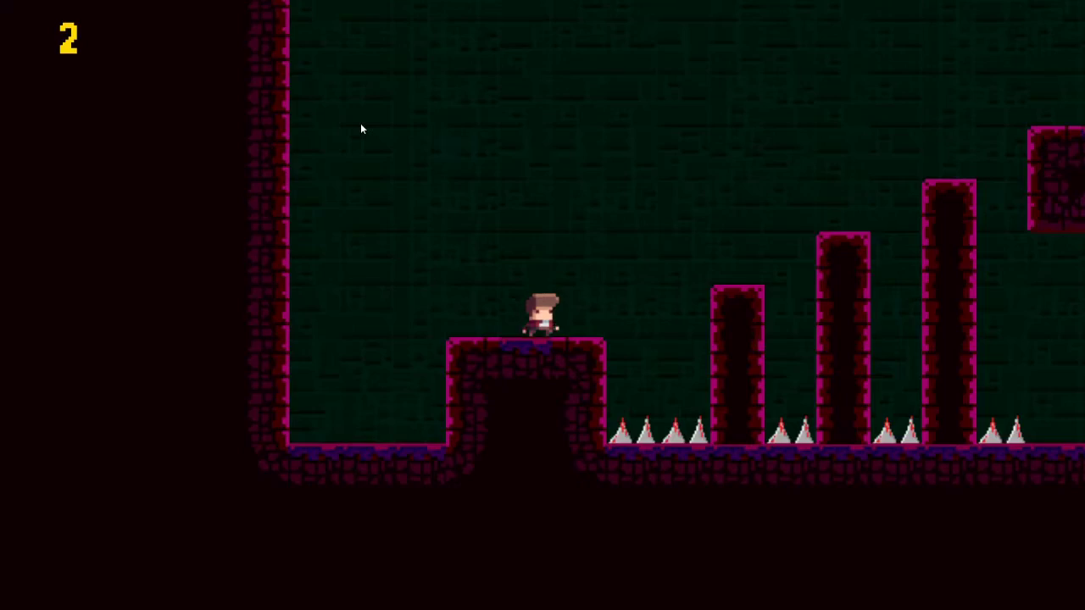
pyautogui.press('space')
pyautogui.press('Right')
pyautogui.press('Right')
pyautogui.press('space')
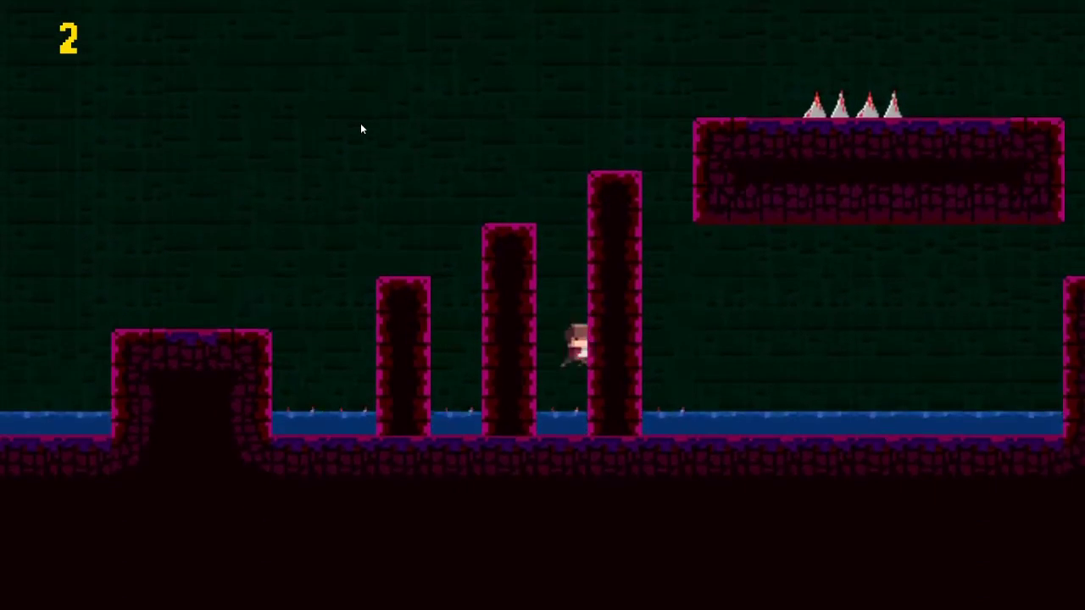
pyautogui.press('Right')
pyautogui.press('Right')
pyautogui.press('space')
pyautogui.press('space')
pyautogui.press('space')
# Jump over the spiked platforms, climbing right and upward
pyautogui.press('Right')
pyautogui.press('space')
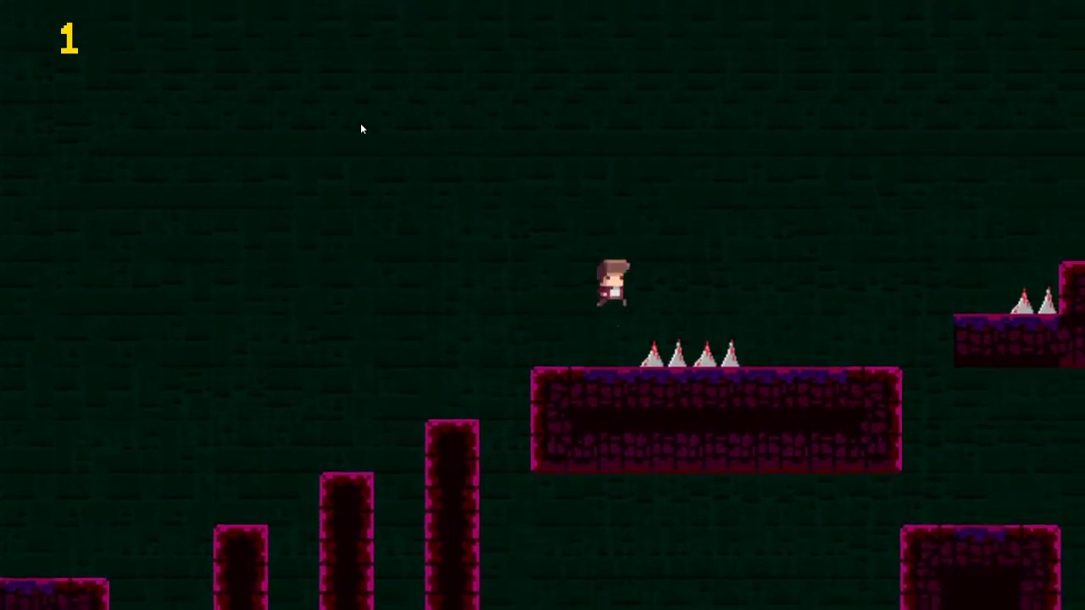
pyautogui.press('Right')
pyautogui.press('space')
pyautogui.press('Right')
pyautogui.press('space')
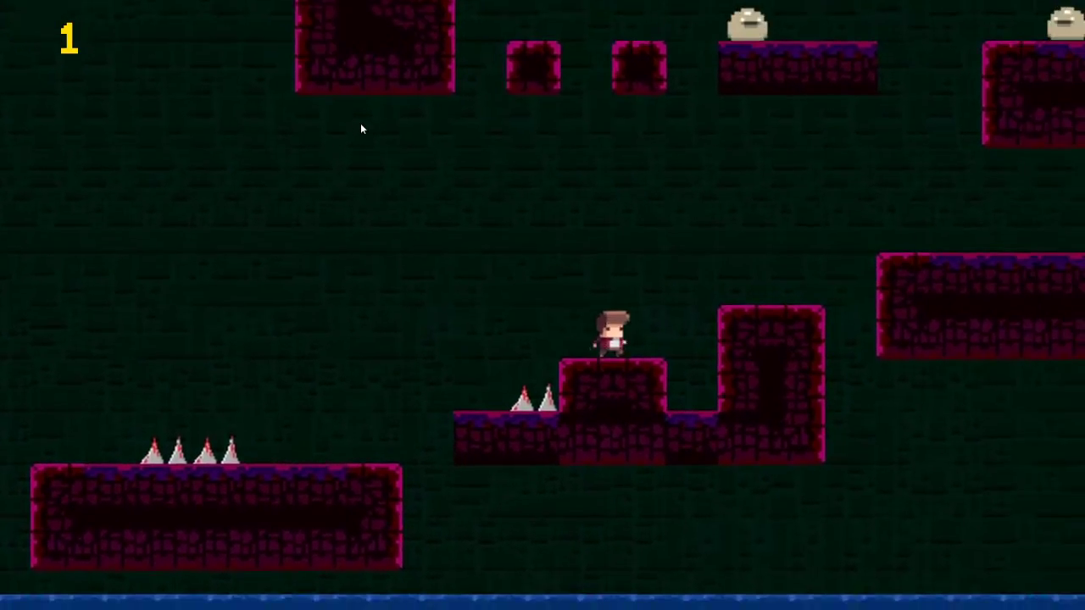
pyautogui.press('Right')
pyautogui.press('space')
pyautogui.press('Right')
pyautogui.press('Right')
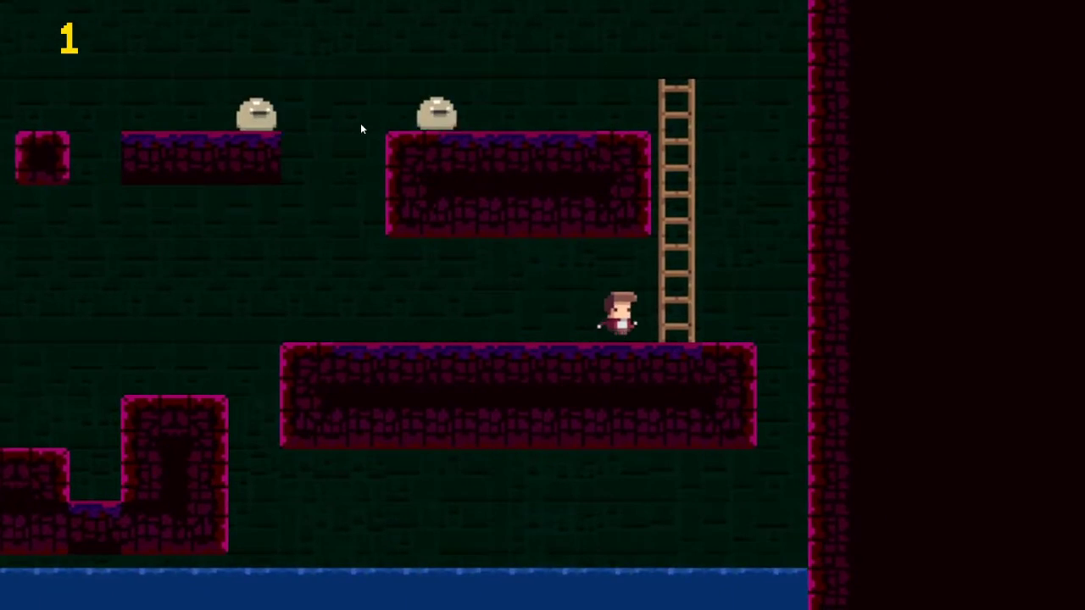
# Climb the ladder and jump left from its top onto the L-shaped block
pyautogui.press('Up')
pyautogui.press('Up')
pyautogui.press('Left')
pyautogui.press('space')
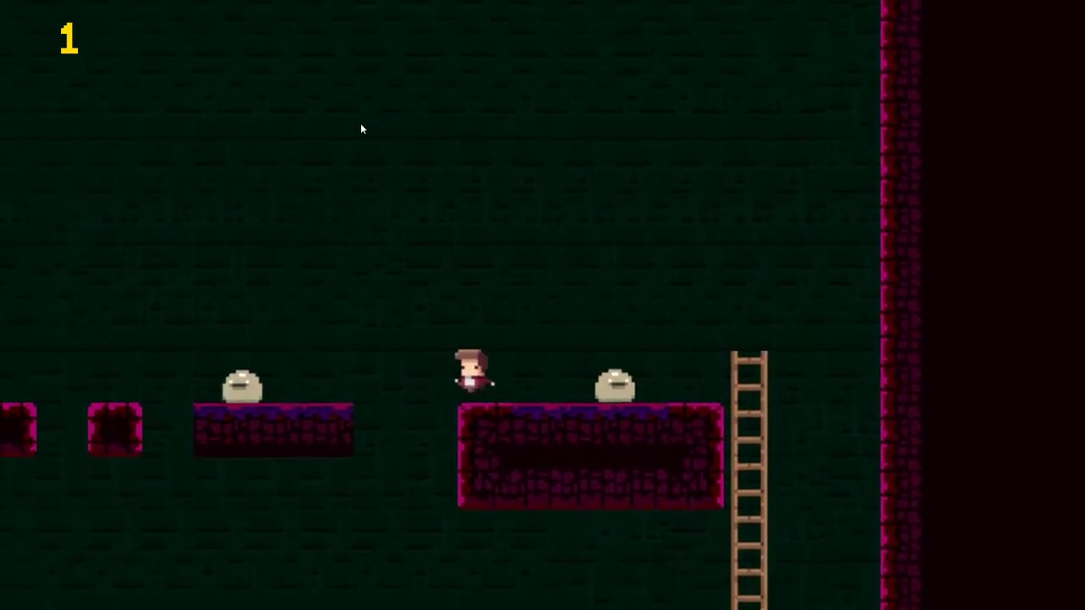
pyautogui.press('Left')
pyautogui.press('space')
pyautogui.press('Left')
pyautogui.press('Left')
pyautogui.press('space')
pyautogui.press('space')
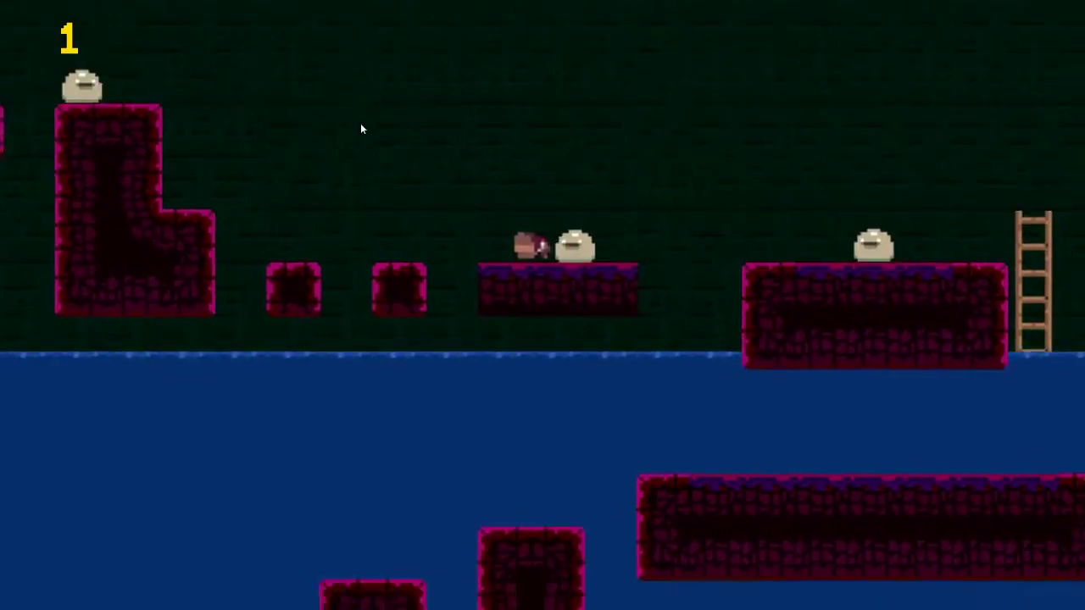
# Restart with full lives and jump right across the pillars
pyautogui.click(360, 128)
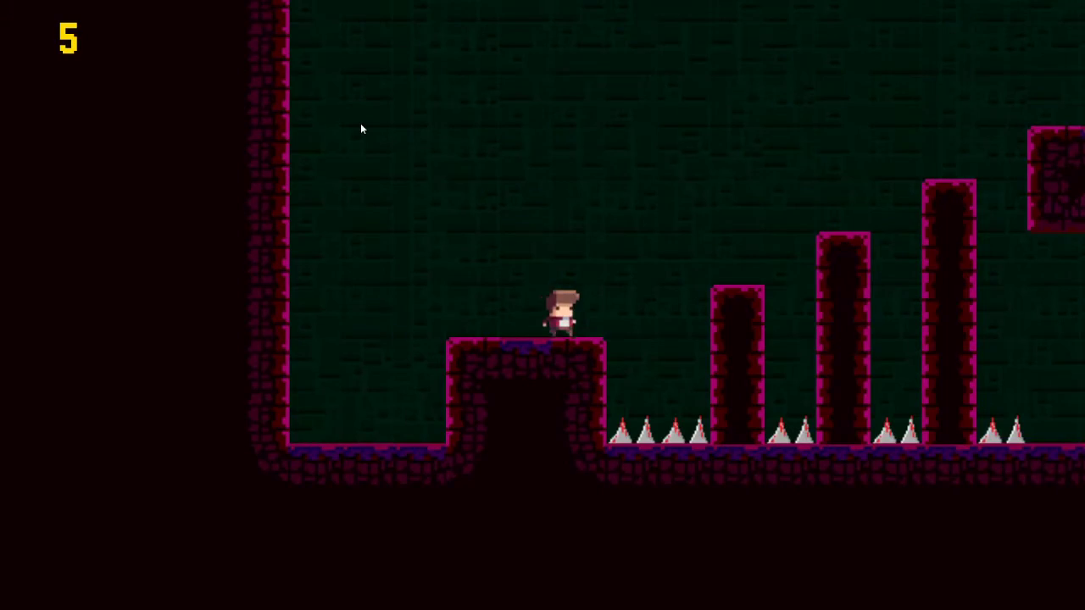
pyautogui.press('Right')
pyautogui.press('space')
pyautogui.press('Right')
pyautogui.press('space')
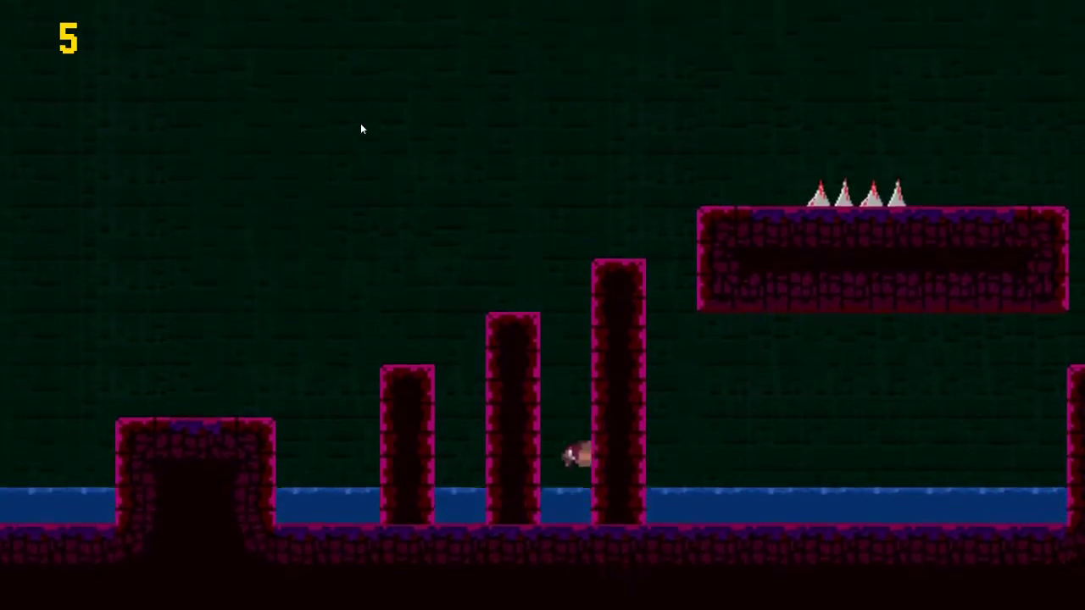
pyautogui.press('space')
# Jump up onto the platform and clear the spikes
pyautogui.press('Right')
pyautogui.press('space')
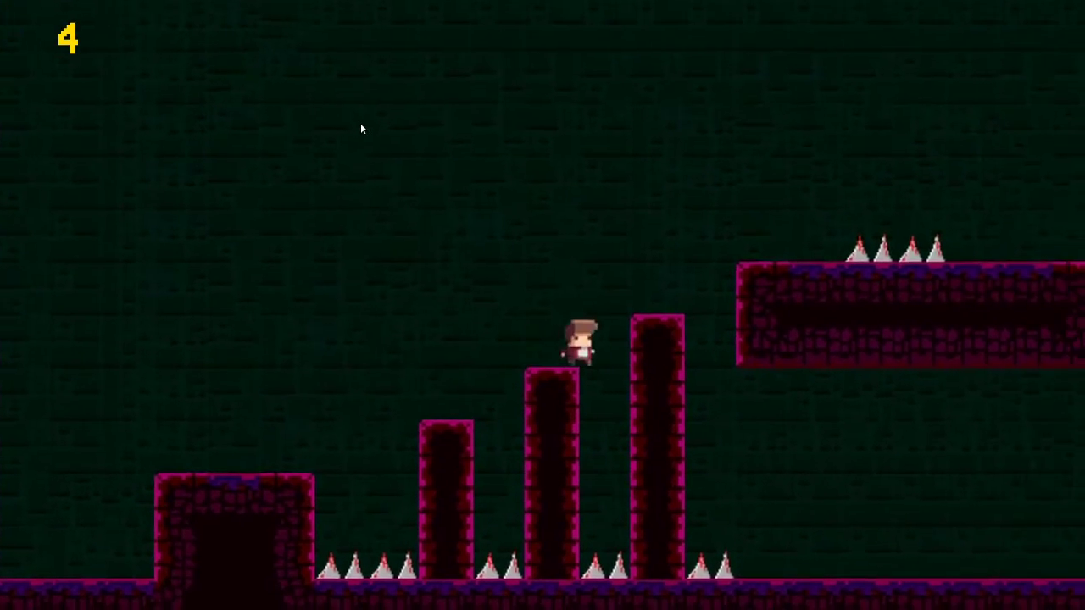
pyautogui.press('space')
pyautogui.press('space')
pyautogui.press('Right')
pyautogui.press('space')
# Run to the ladder, climb it and head left
pyautogui.press('space')
pyautogui.press('Right')
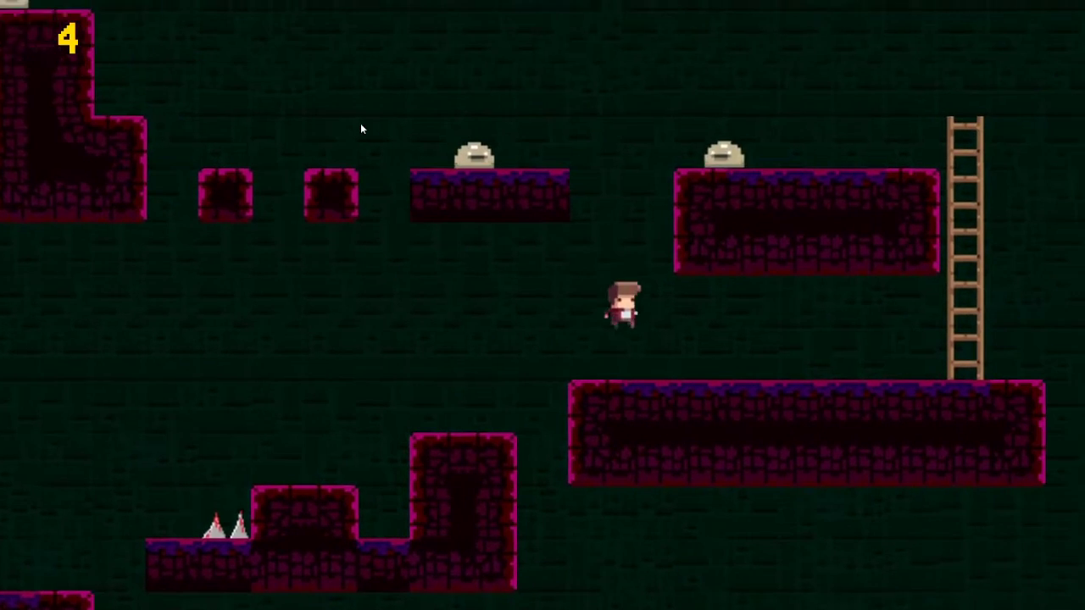
pyautogui.press('Up')
pyautogui.press('Up')
pyautogui.press('Up')
pyautogui.press('Left')
pyautogui.press('Left')
# Jump left across the platforms onto the L-shaped block
pyautogui.press('Left')
pyautogui.press('space')
pyautogui.press('Left')
pyautogui.press('space')
pyautogui.press('Left')
pyautogui.press('Left')
pyautogui.press('Left')
# Jump up-left to the orb's platform, climb the ladder and grab the orange orb
pyautogui.press('space')
pyautogui.press('Left')
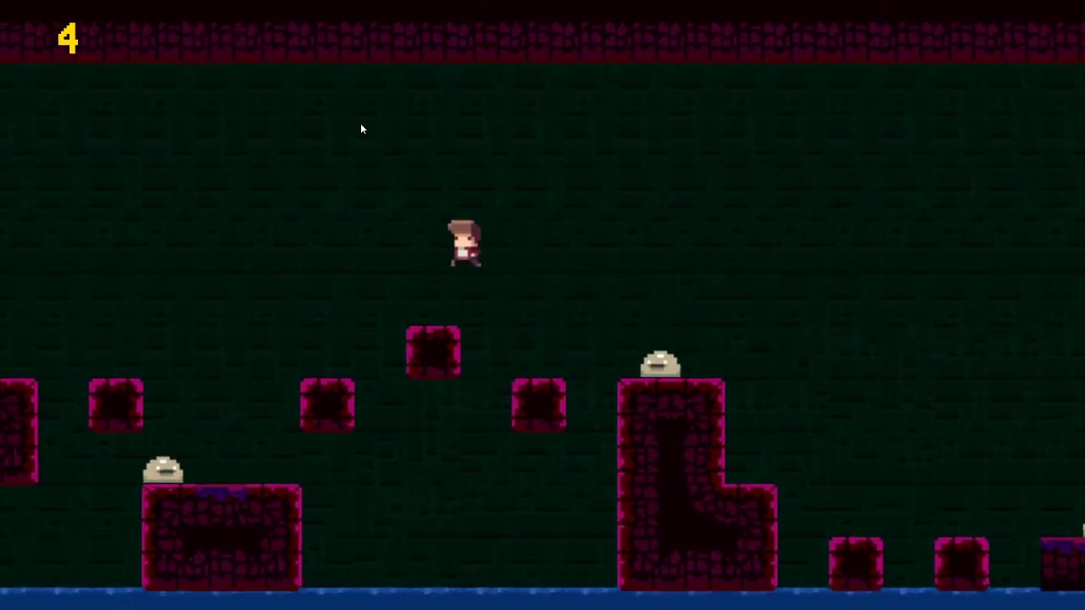
pyautogui.press('space')
pyautogui.press('Left')
pyautogui.press('Left')
pyautogui.press('Left')
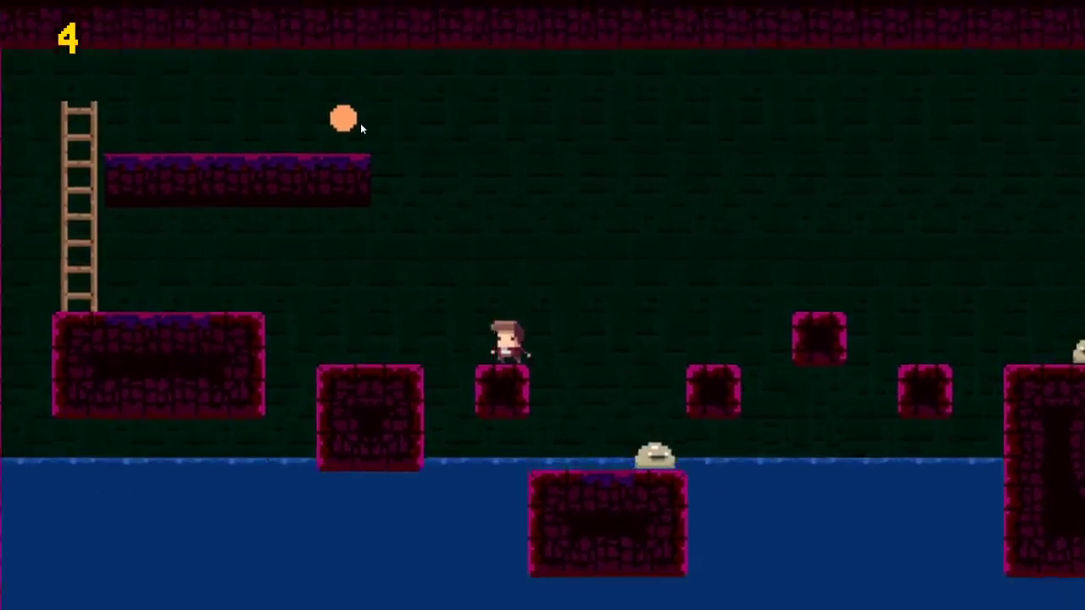
pyautogui.press('Left')
pyautogui.press('Left')
pyautogui.press('Left')
pyautogui.press('Up')
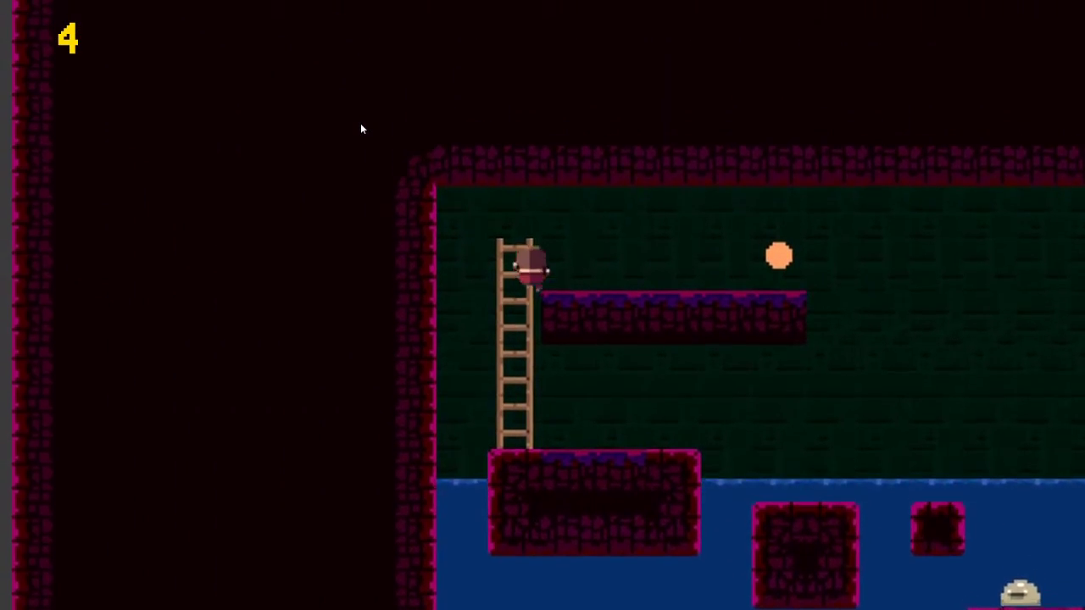
pyautogui.press('Right')
pyautogui.press('Right')
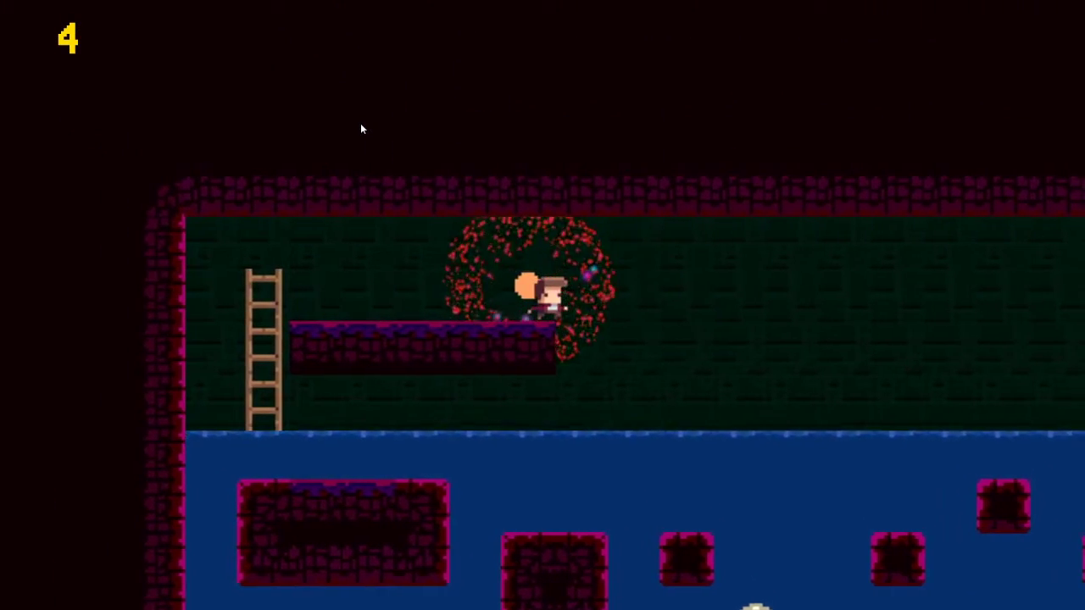
# Jump right up the rising pillars to the tallest one
pyautogui.press('Right')
pyautogui.press('Up')
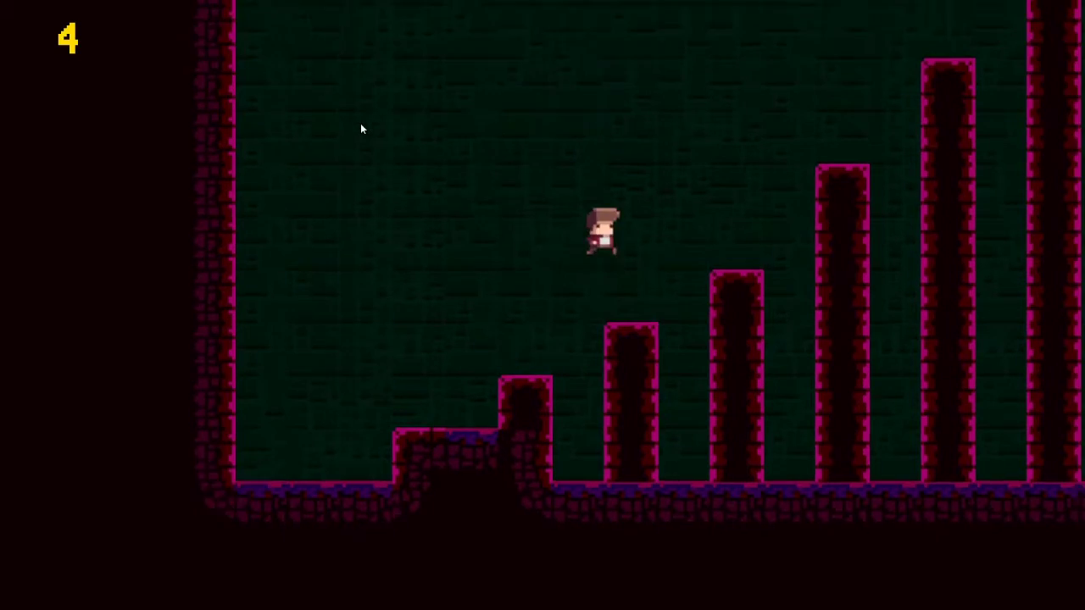
pyautogui.press('Right')
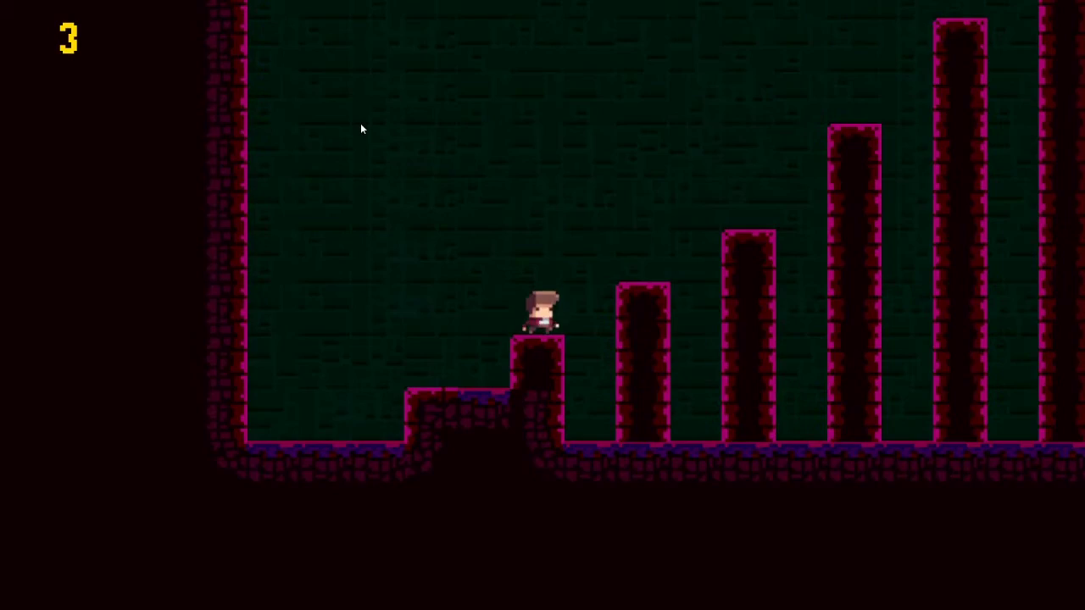
pyautogui.press('Up')
pyautogui.press('Right')
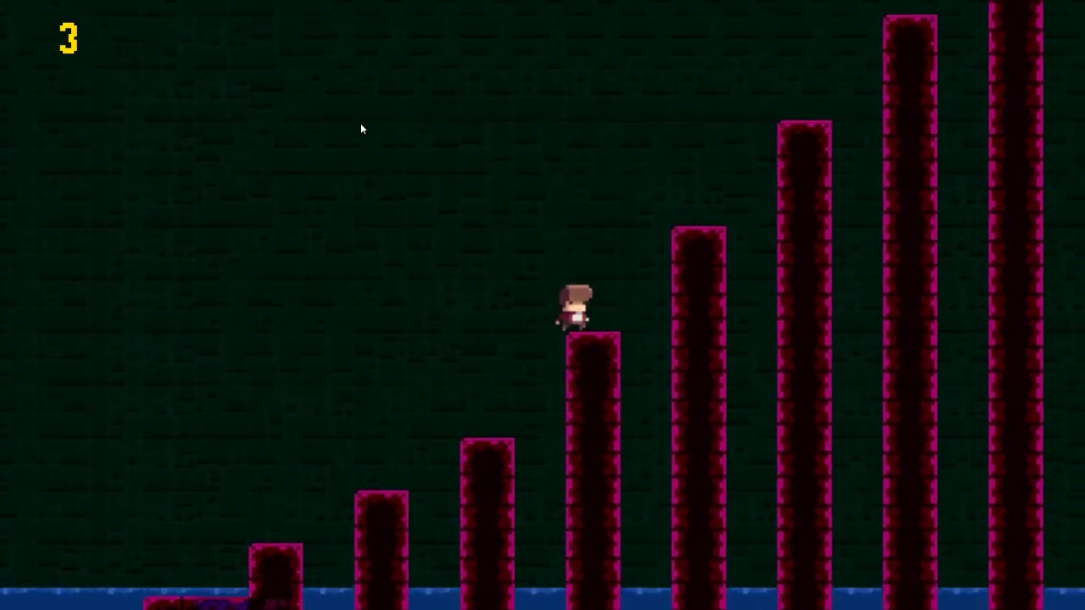
pyautogui.press('Up')
pyautogui.press('Right')
# Cross onto the platform and climb the ladders to the next platform
pyautogui.press('Right')
pyautogui.press('Right')
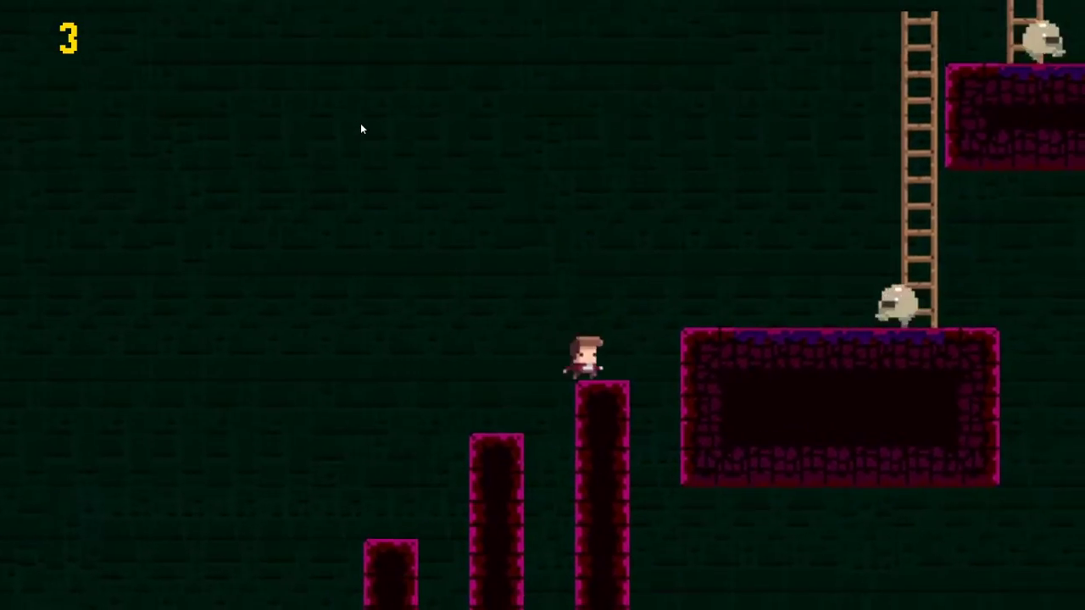
pyautogui.press('Up')
pyautogui.press('Up')
pyautogui.press('Right')
pyautogui.press('Up')
pyautogui.press('Up')
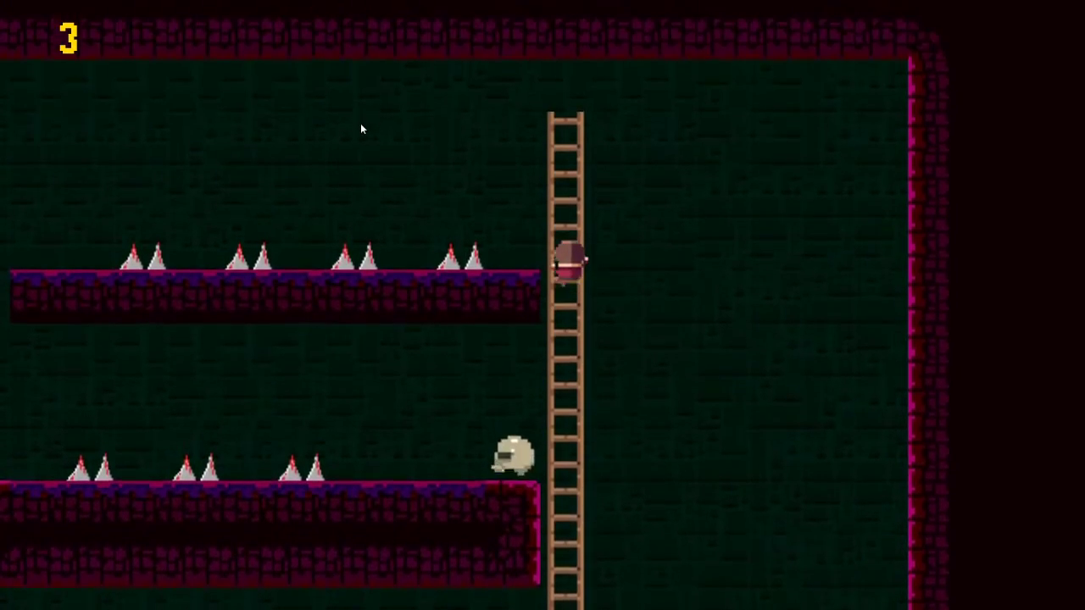
pyautogui.press('Up')
# Run left across the spiked platform, hopping the spikes, and jump off its end
pyautogui.press('Left')
pyautogui.press('Left')
pyautogui.press('space')
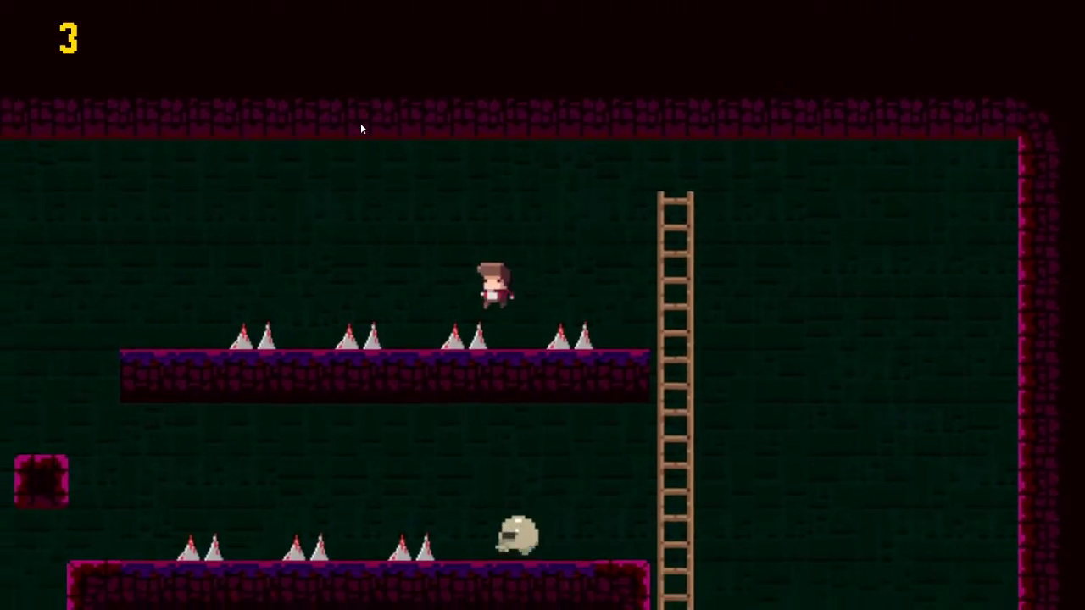
pyautogui.press('Left')
pyautogui.press('space')
pyautogui.press('Left')
pyautogui.press('space')
# Cross the stepping blocks leftward, grab the orange coin and drop into the water
pyautogui.press('Left')
pyautogui.press('space')
pyautogui.press('Left')
pyautogui.press('space')
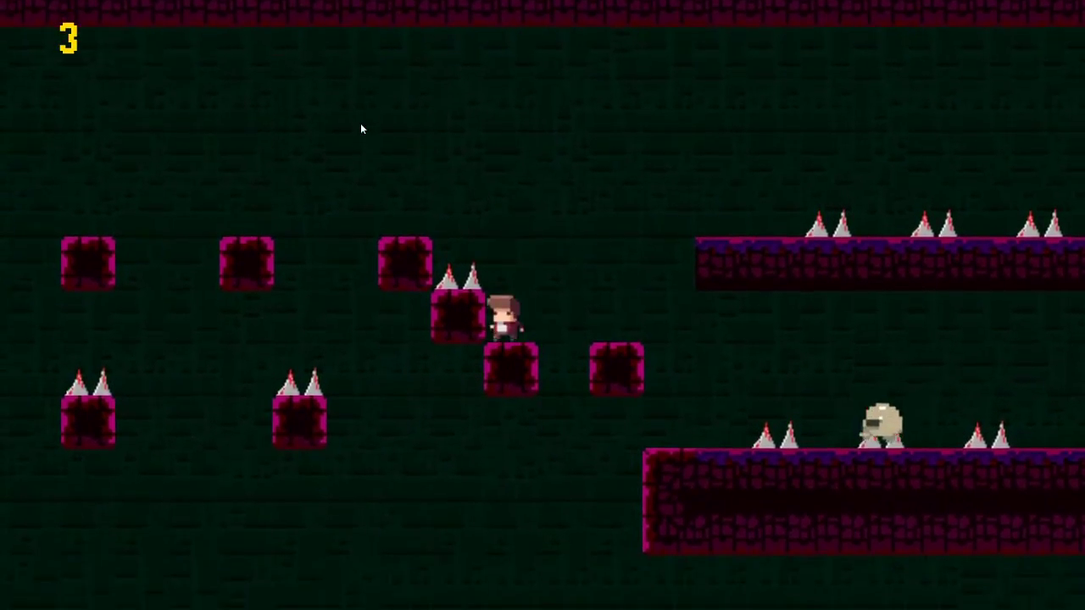
pyautogui.press('Up')
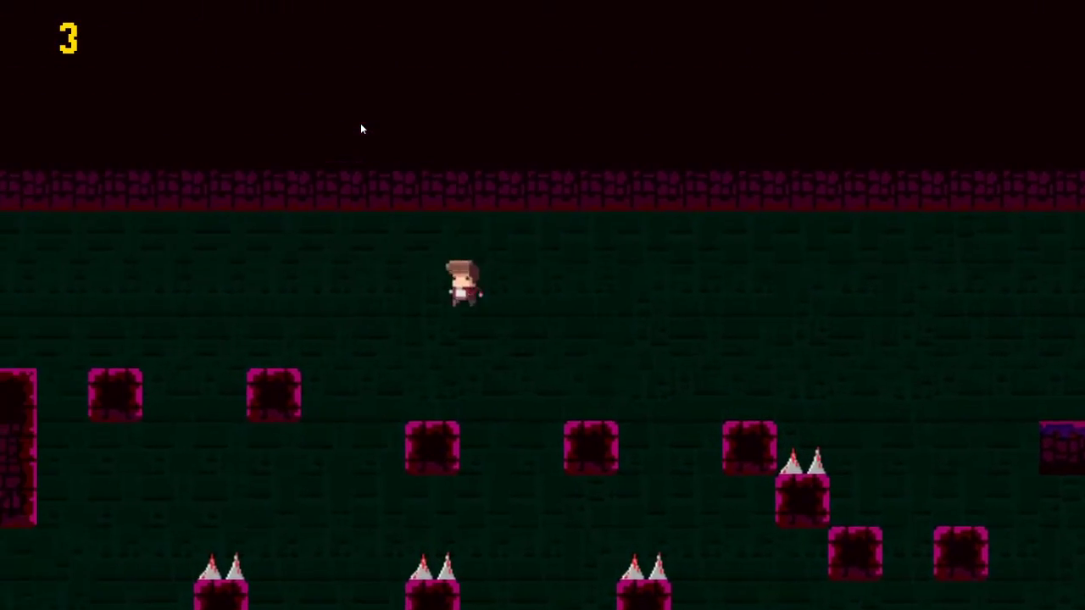
pyautogui.press('Left')
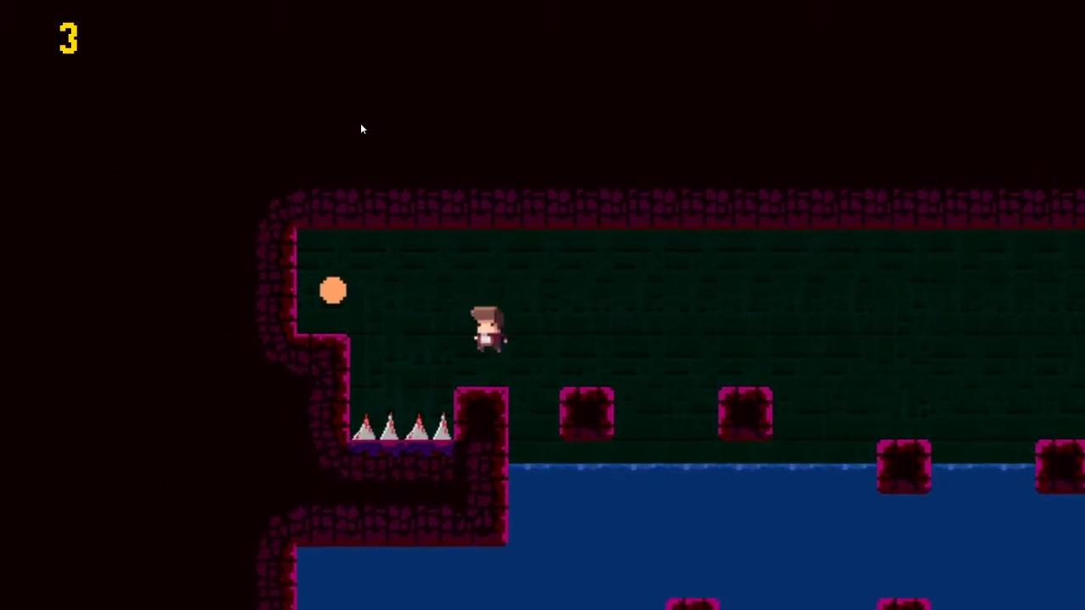
pyautogui.press('Left')
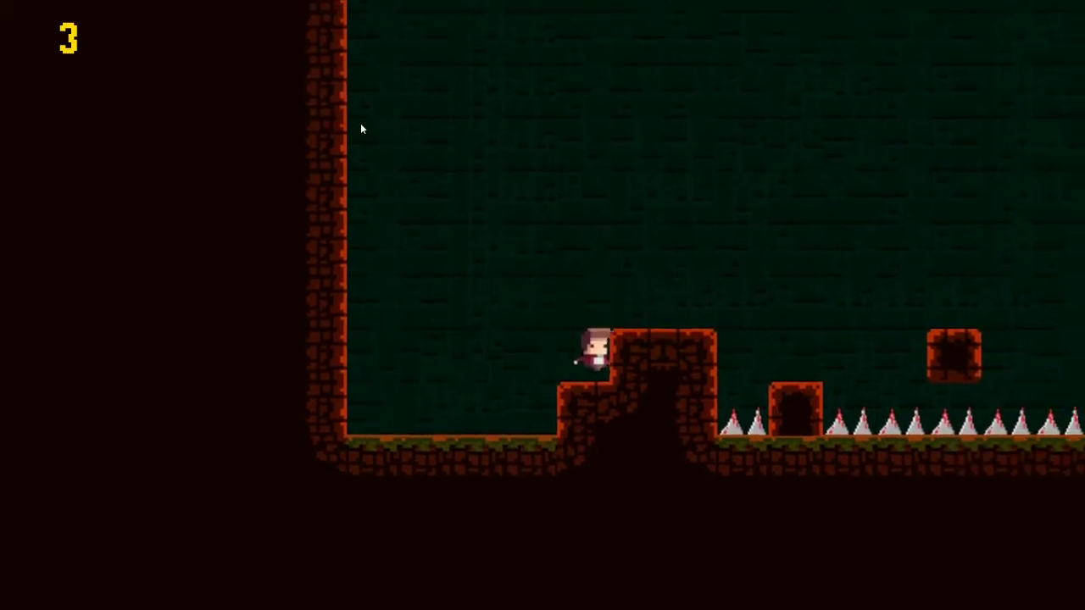
# Jump from the brick block rightward over spikes onto the floating spike platform
pyautogui.press('Up')
pyautogui.press('Up')
pyautogui.press('Right')
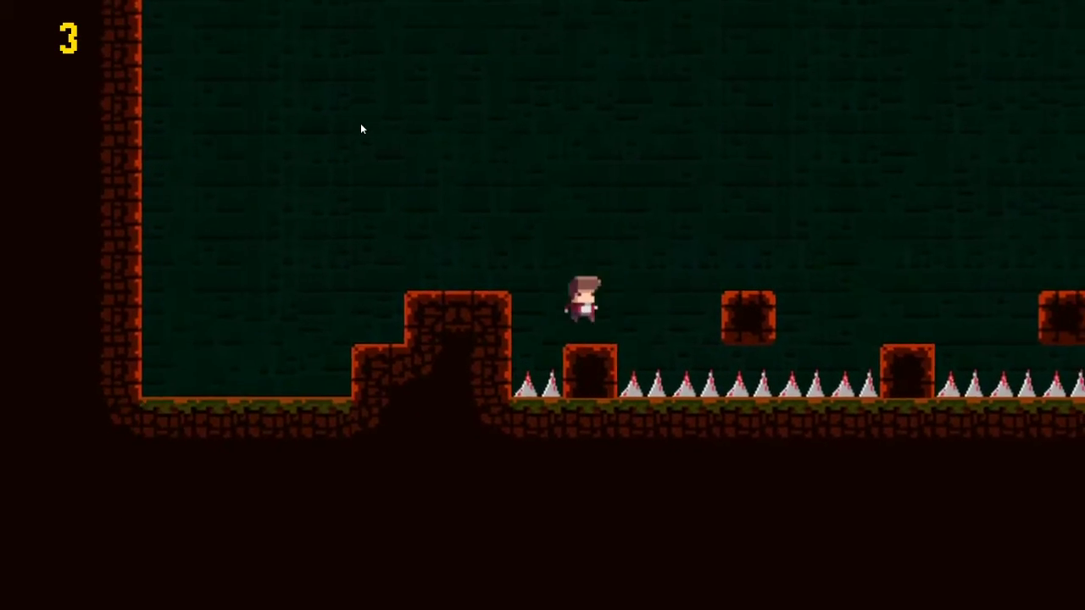
pyautogui.press('Up')
pyautogui.press('Right')
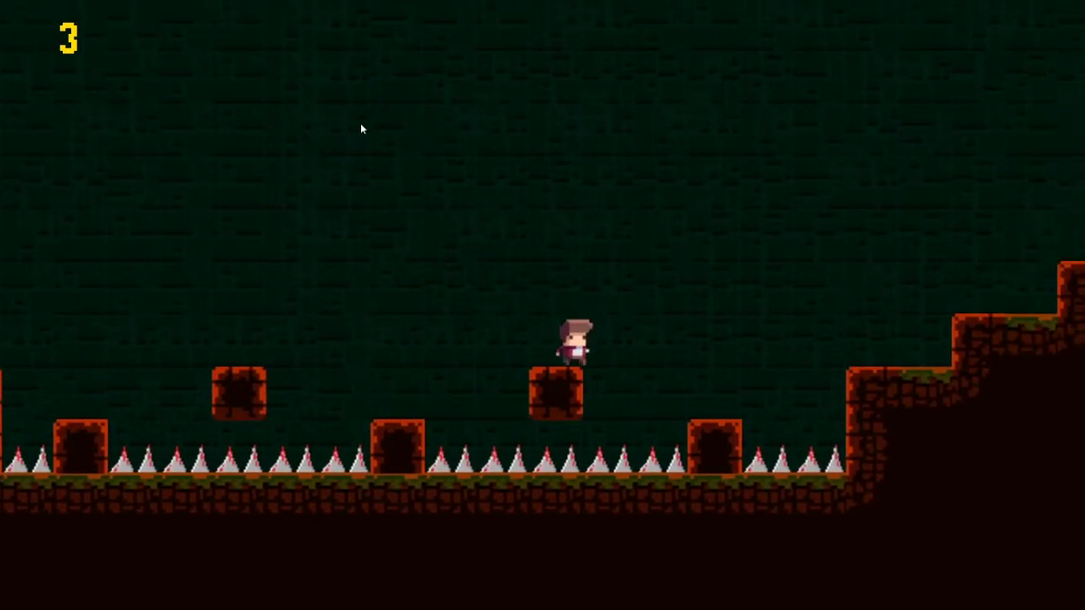
pyautogui.press('Up')
pyautogui.press('Right')
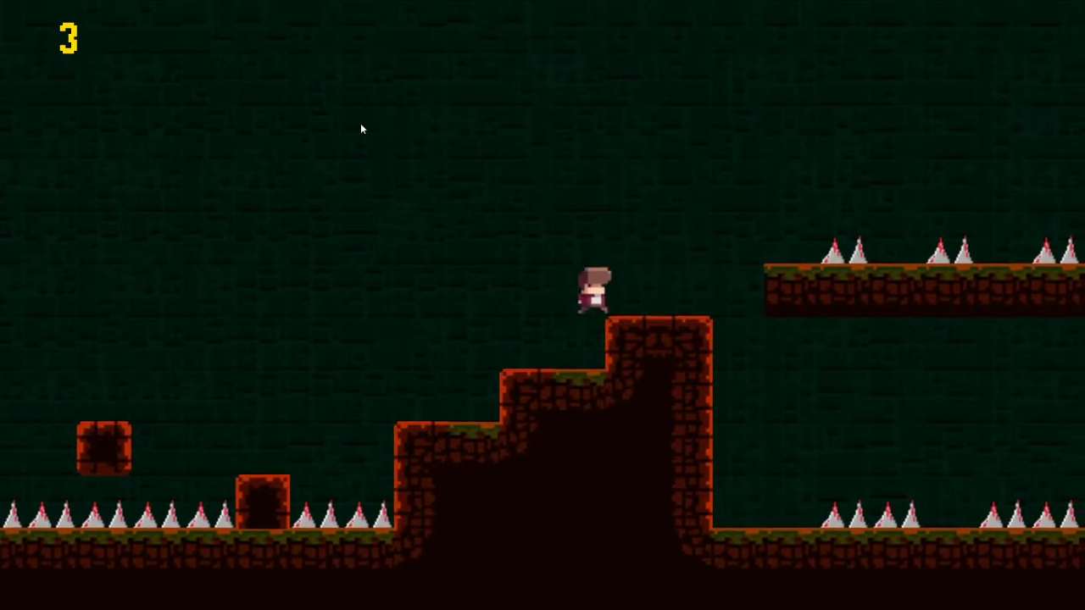
pyautogui.press('Right')
pyautogui.press('Up')
pyautogui.press('Up')
# Jump along the spike platform and floating blocks, losing two lives on the spikes
pyautogui.press('Right')
pyautogui.press('Up')
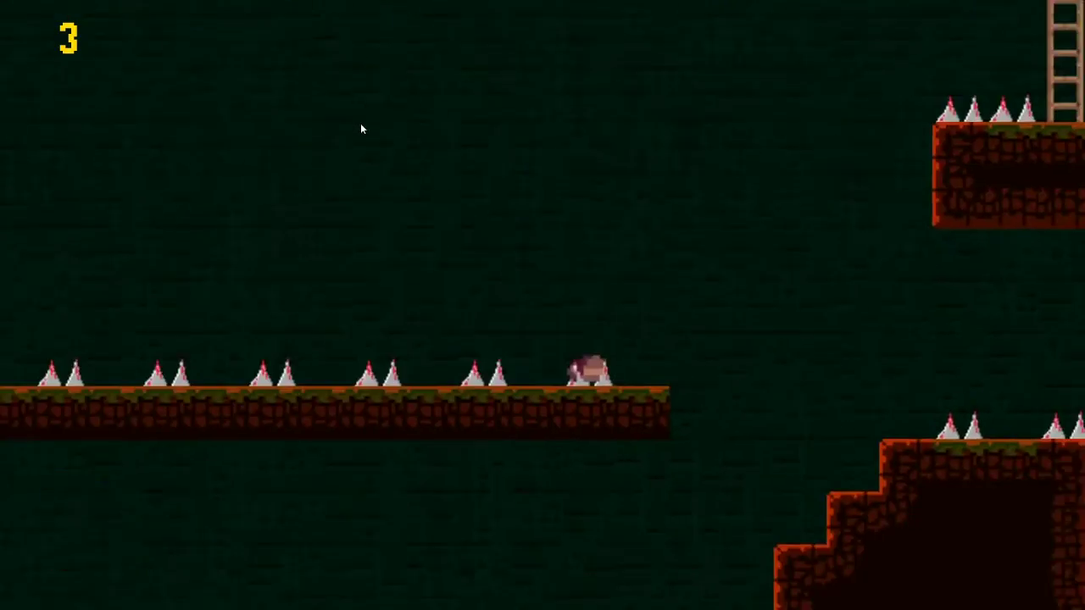
pyautogui.press('Up')
pyautogui.press('Up')
pyautogui.press('Right')
pyautogui.press('Up')
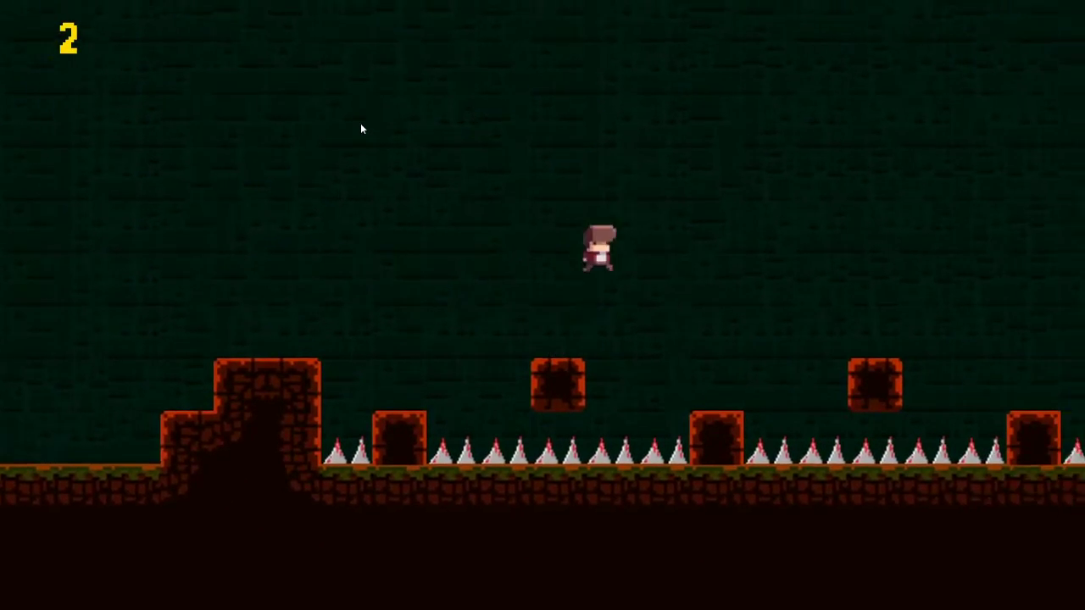
pyautogui.press('Right')
pyautogui.press('Up')
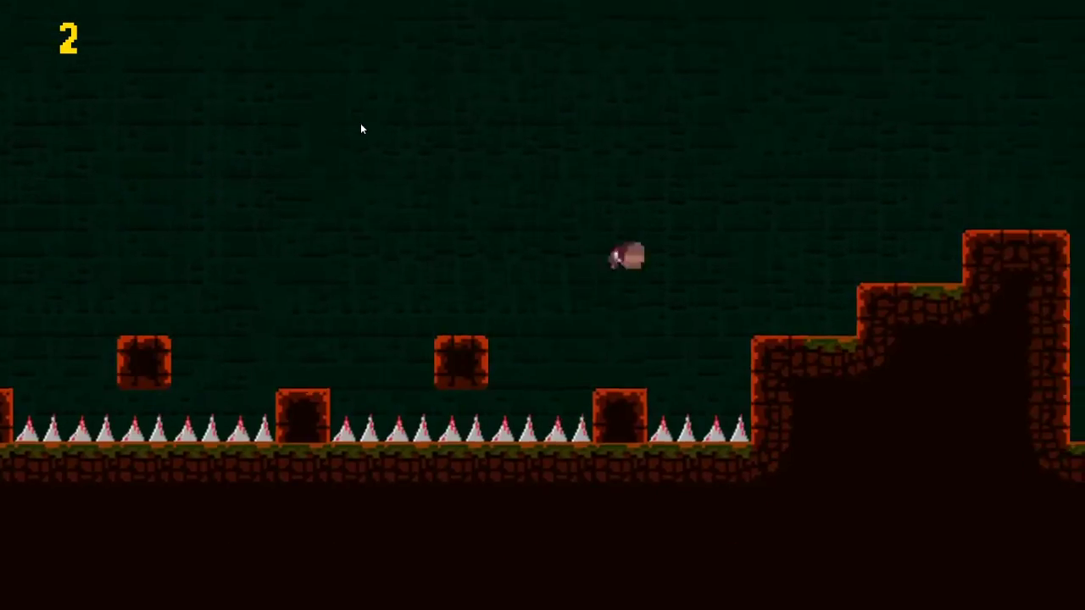
pyautogui.press('Right')
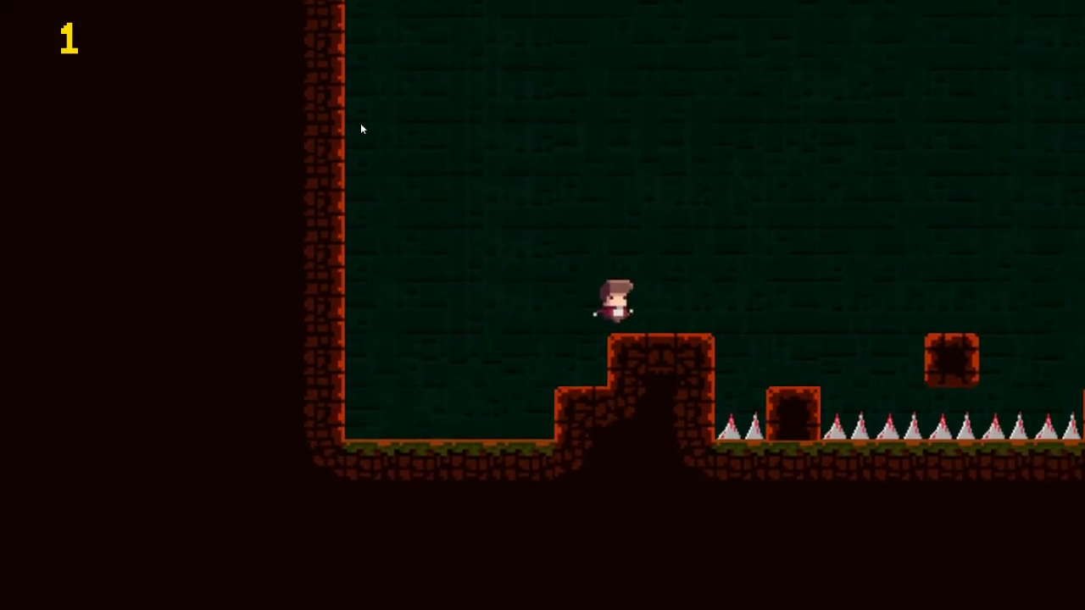
# Jump across the steps and blocks until game over, then restart the level
pyautogui.press('Right')
pyautogui.press('Up')
pyautogui.press('Right')
pyautogui.press('Up')
pyautogui.click(362, 128)
# From the restart point, jump right over the steps onto the spiked platform
pyautogui.press('Right')
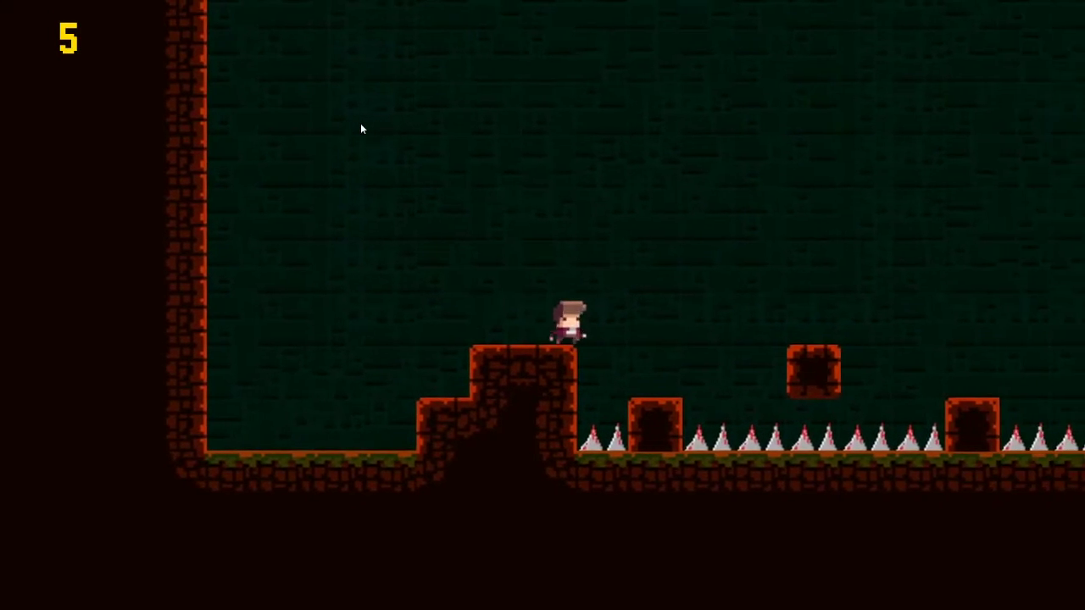
pyautogui.press('Up')
pyautogui.press('Right')
pyautogui.press('Up')
pyautogui.press('Right')
pyautogui.press('Up')
pyautogui.press('Right')
pyautogui.press('Up')
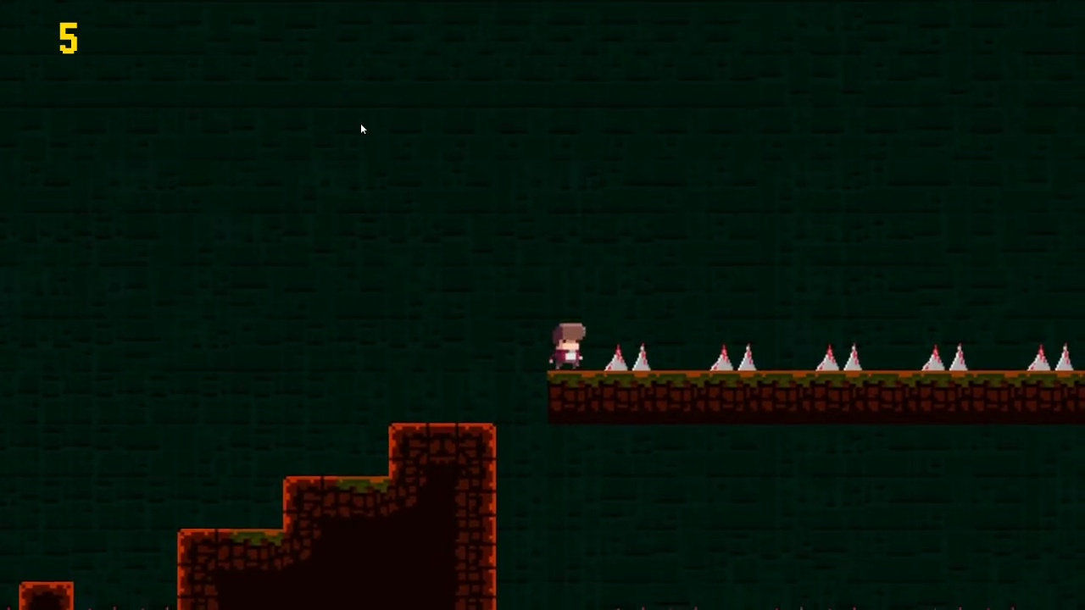
pyautogui.press('Up')
pyautogui.press('Up')
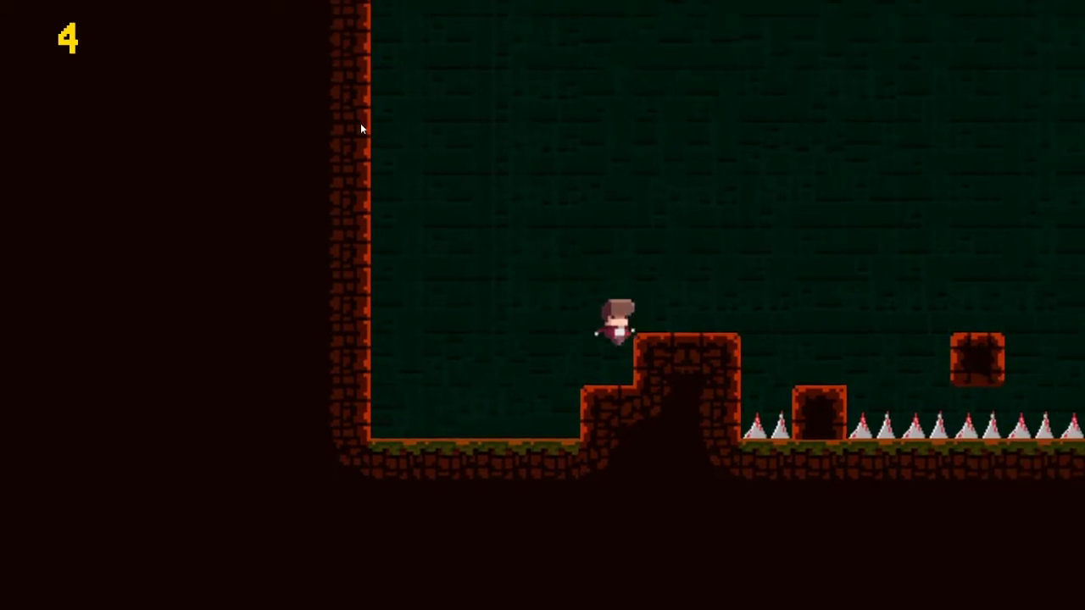
# Hop from the small block among spikes up the brick stairs to the spiked platform
pyautogui.press('Up')
pyautogui.press('Right')
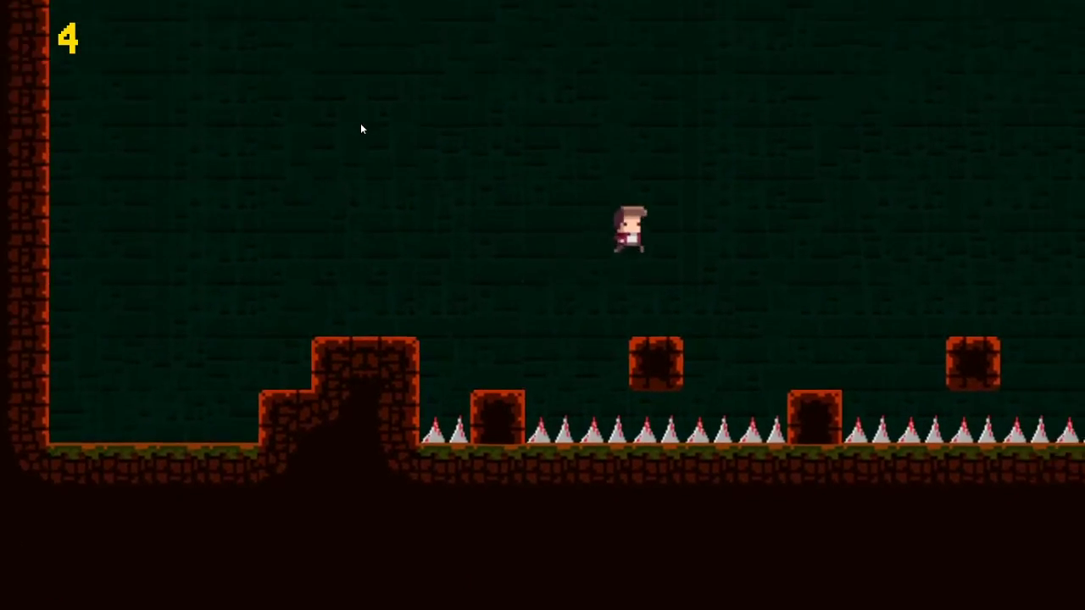
pyautogui.press('Up')
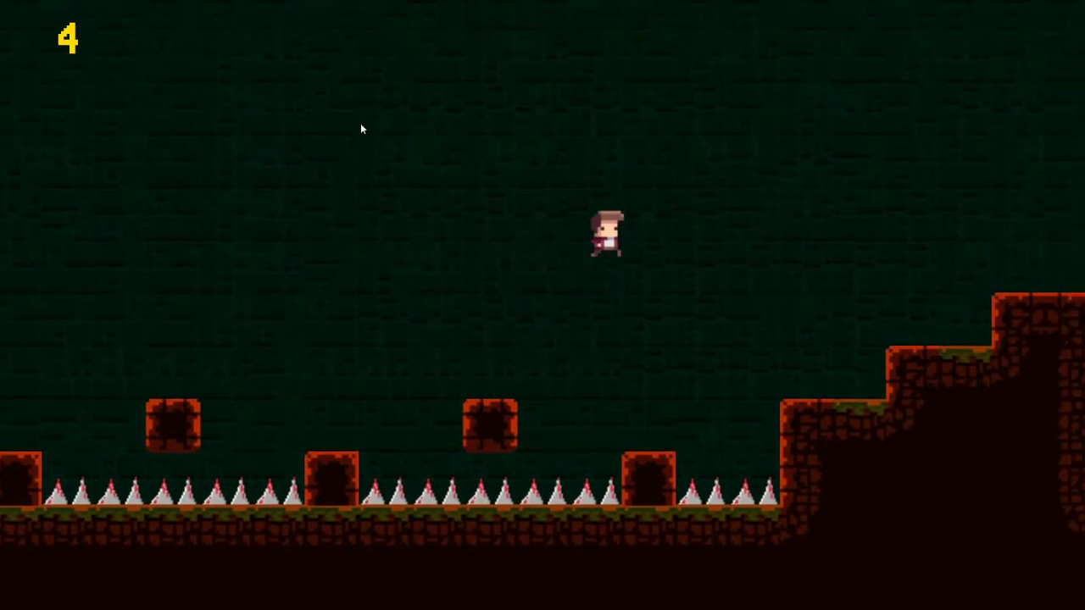
pyautogui.press('Right')
pyautogui.press('Up')
pyautogui.press('Up')
pyautogui.press('Up')
pyautogui.press('Right')
pyautogui.press('Up')
# Die on spikes, respawn, and run along the staircase top off its right edge
pyautogui.press('Up')
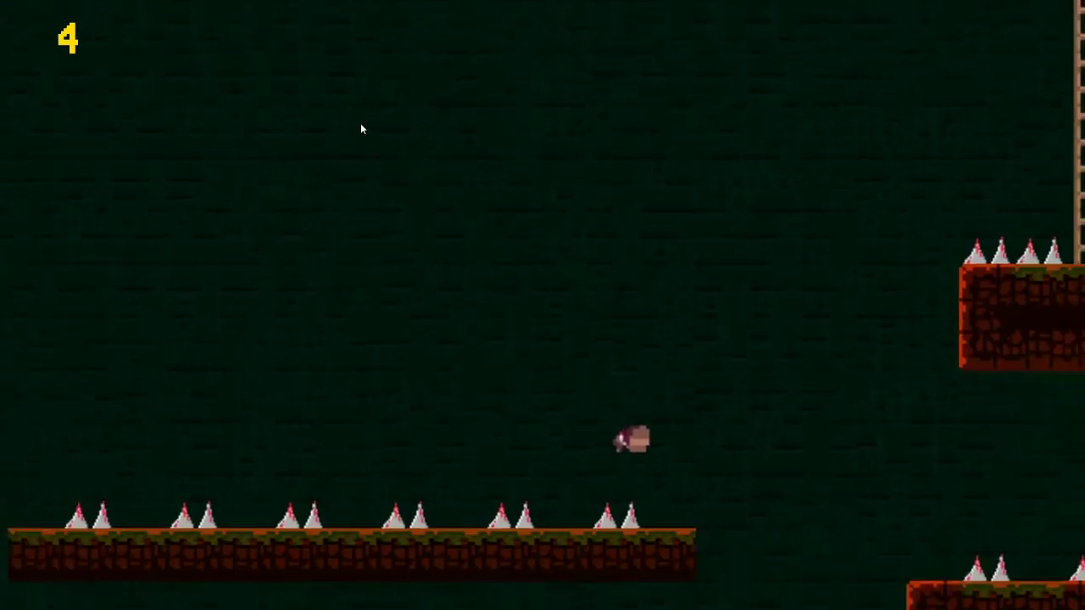
pyautogui.press('Up')
pyautogui.press('Right')
pyautogui.press('Up')
pyautogui.press('Up')
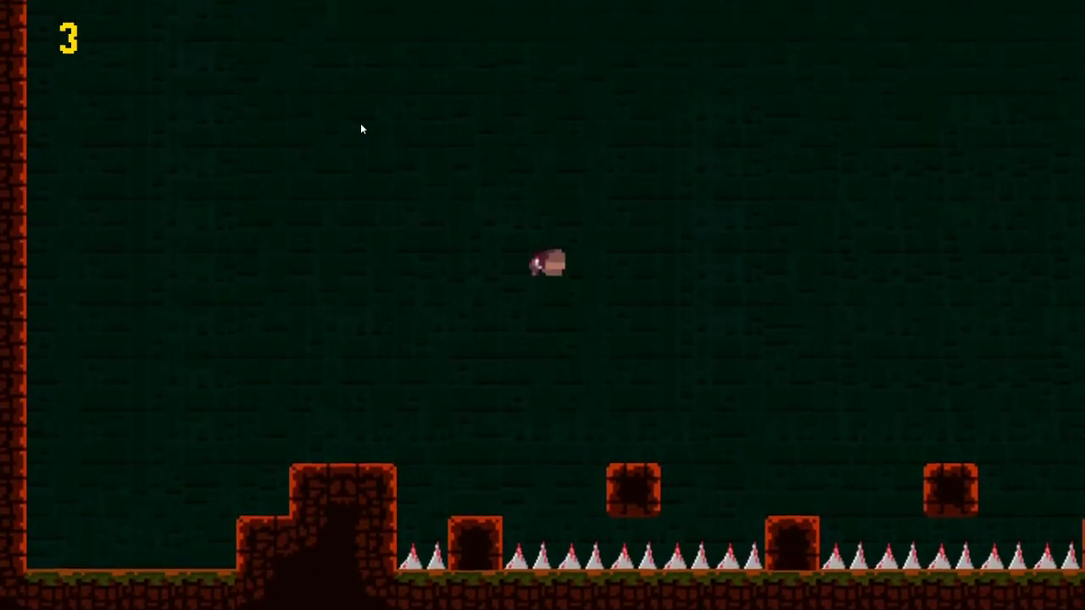
pyautogui.press('Right')
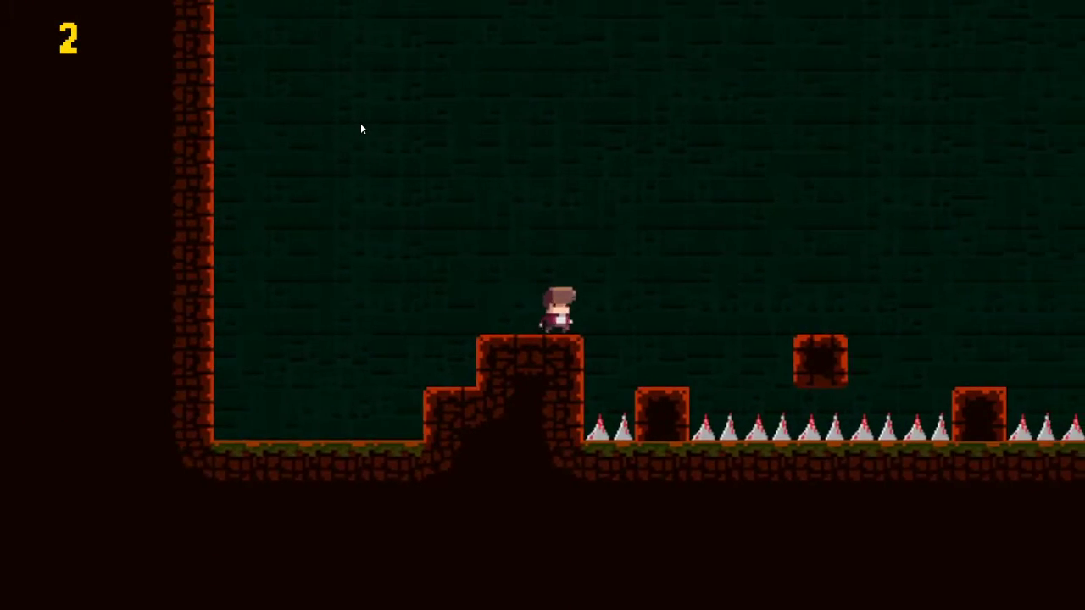
pyautogui.press('Up')
# Hop across the floating blocks over spikes and land on the staircase top
pyautogui.press('Right')
pyautogui.press('Up')
pyautogui.press('Up')
pyautogui.press('Up')
pyautogui.press('Right')
pyautogui.press('Up')
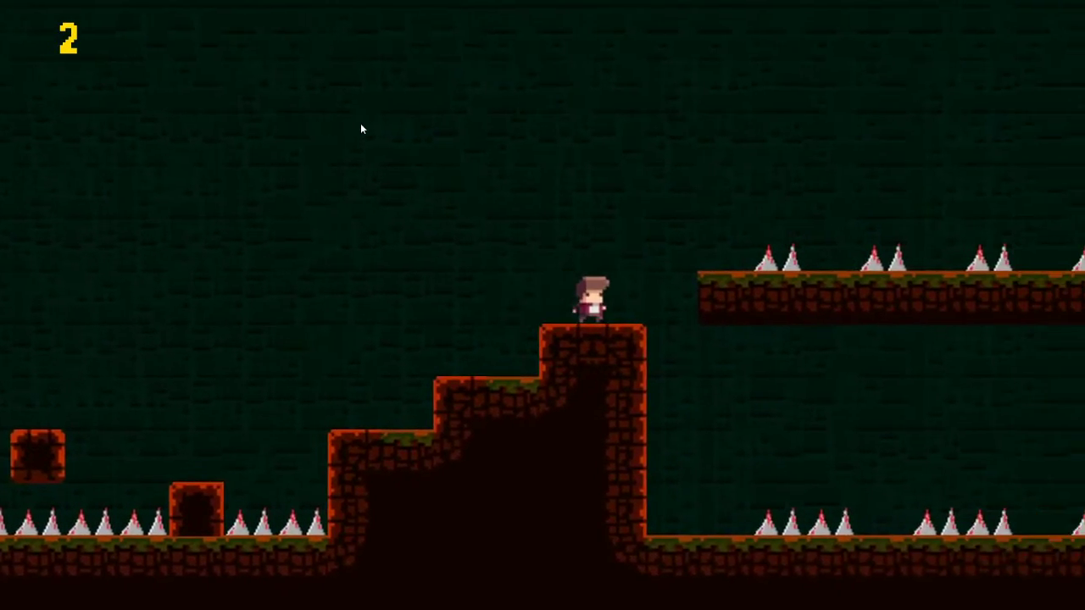
pyautogui.press('Right')
pyautogui.press('Up')
pyautogui.press('Up')
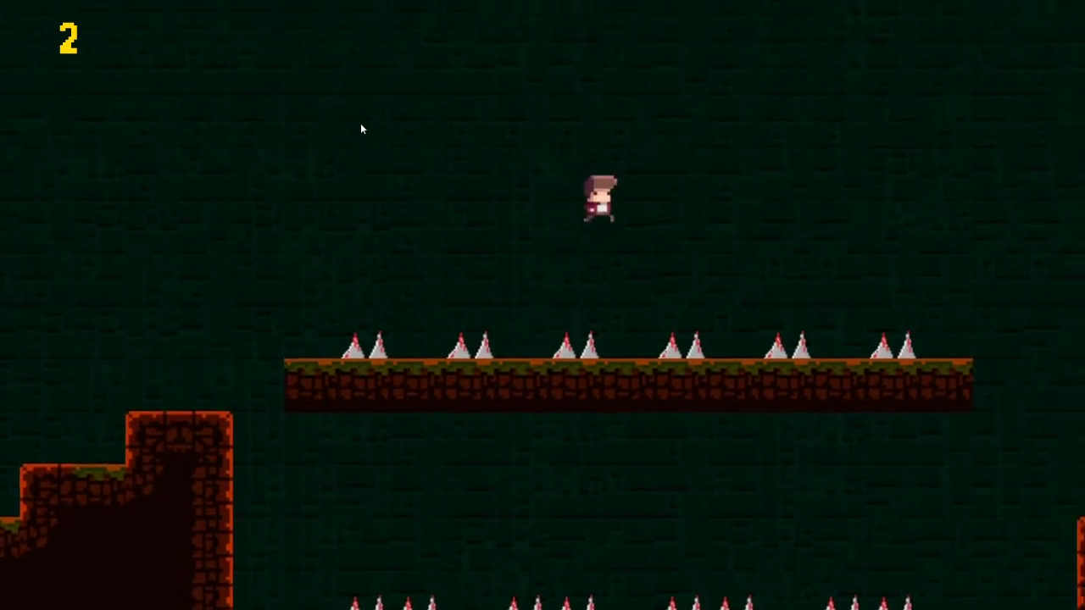
# Jump off the spiked platform onto the stepped terrain, landing between spikes
pyautogui.press('Up')
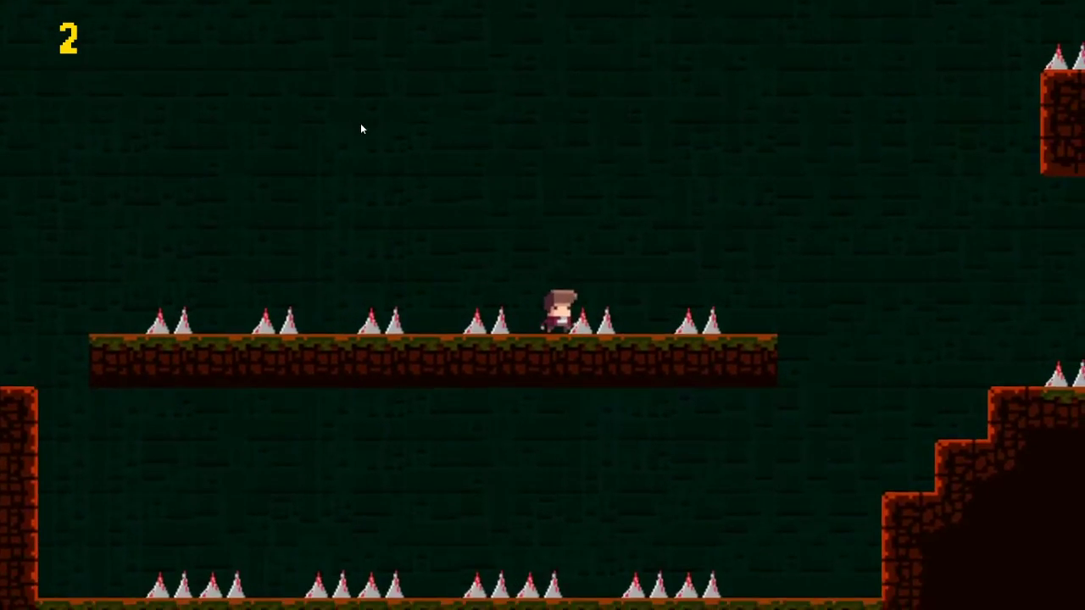
pyautogui.press('Up')
pyautogui.press('Up')
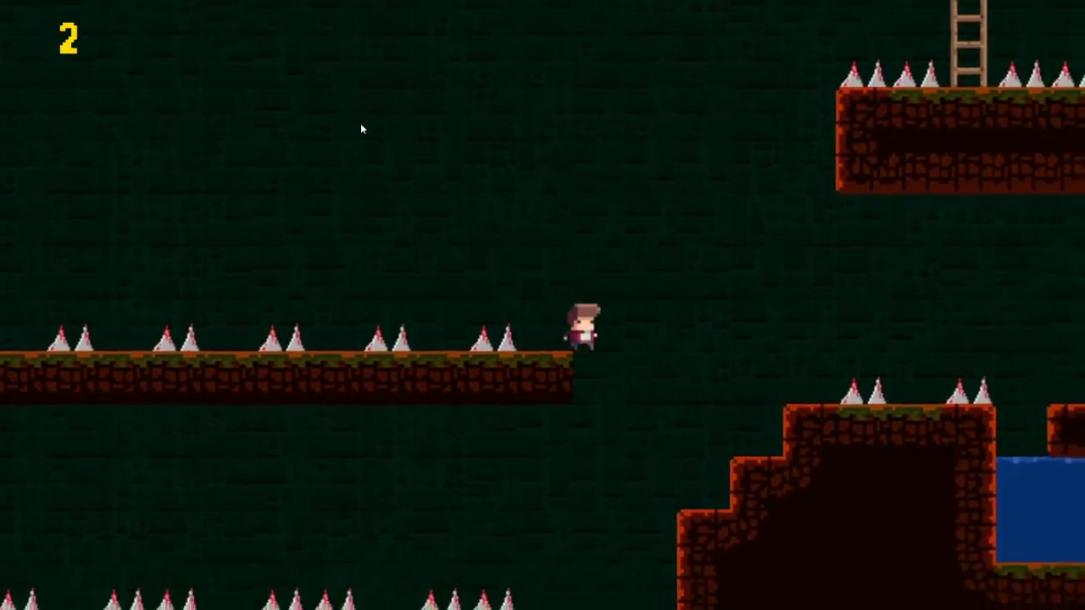
pyautogui.press('Right')
pyautogui.press('Up')
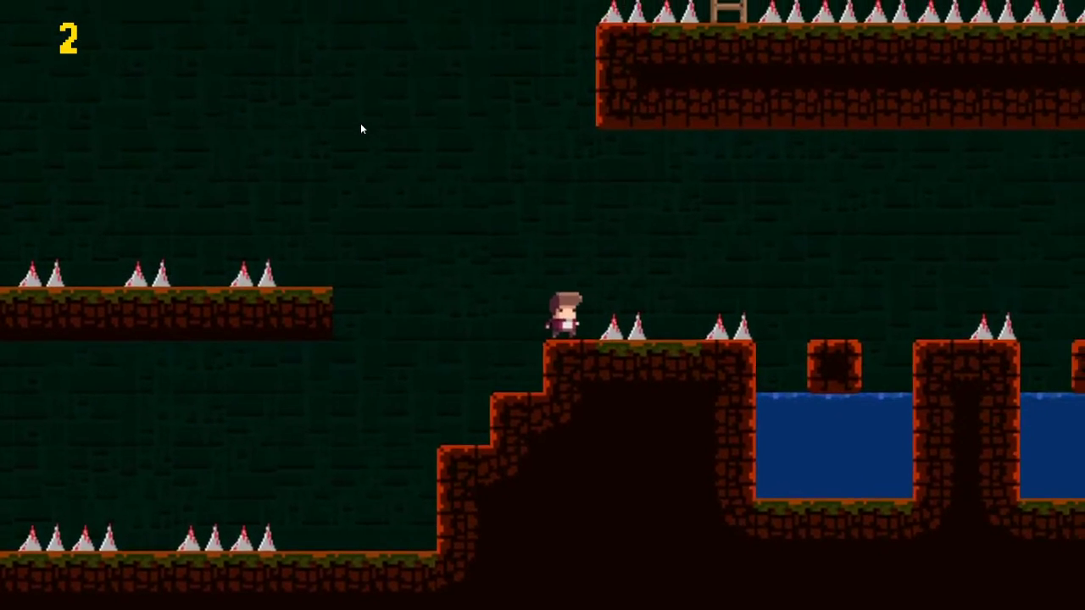
pyautogui.press('Up')
pyautogui.press('Right')
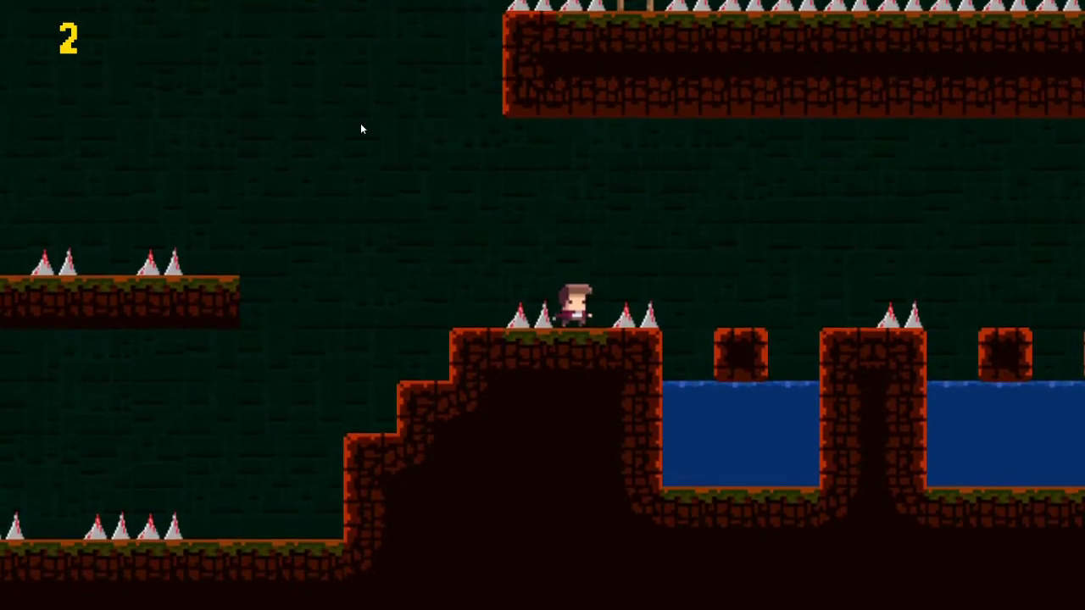
# Hop across the water pillars, climb the ladder and step left onto the spiked ledge
pyautogui.press('Up')
pyautogui.press('Right')
pyautogui.press('Up')
pyautogui.press('Right')
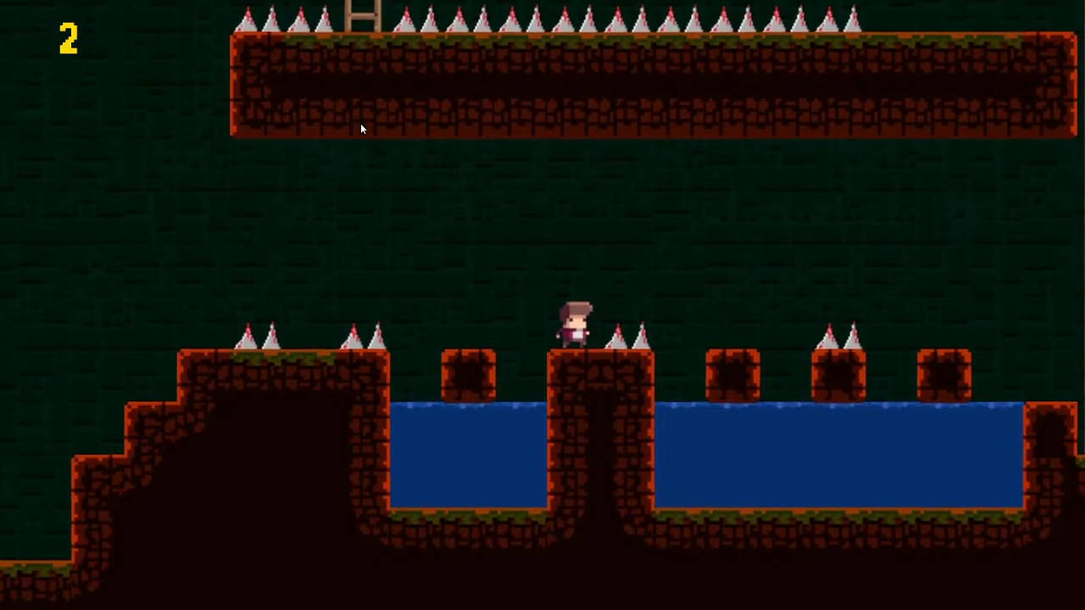
pyautogui.press('Up')
pyautogui.press('Right')
pyautogui.press('Up')
pyautogui.press('Right')
pyautogui.press('Up')
pyautogui.press('Up')
pyautogui.press('Up')
pyautogui.press('Up')
pyautogui.press('Left')
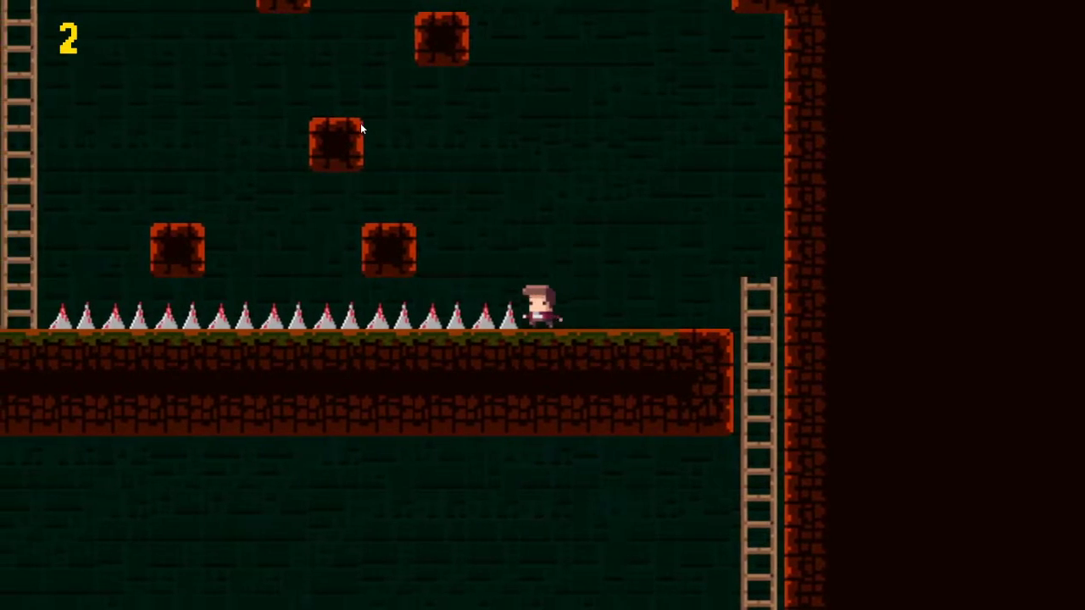
# Hop onto the floating blocks above the spikes and work upward through the room
pyautogui.press('Up')
pyautogui.press('Left')
pyautogui.press('Up')
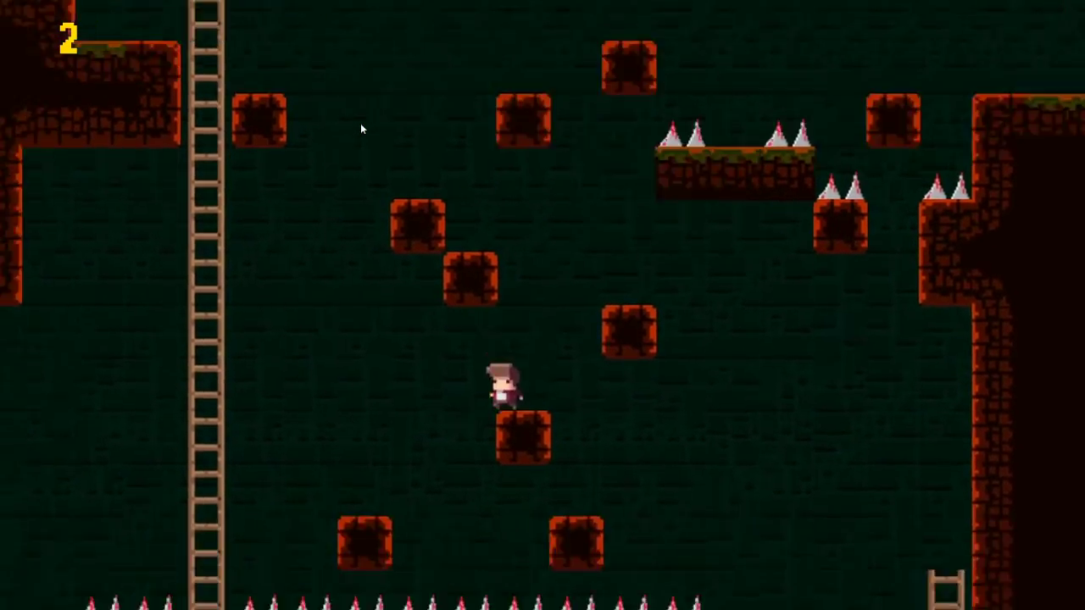
pyautogui.press('Up')
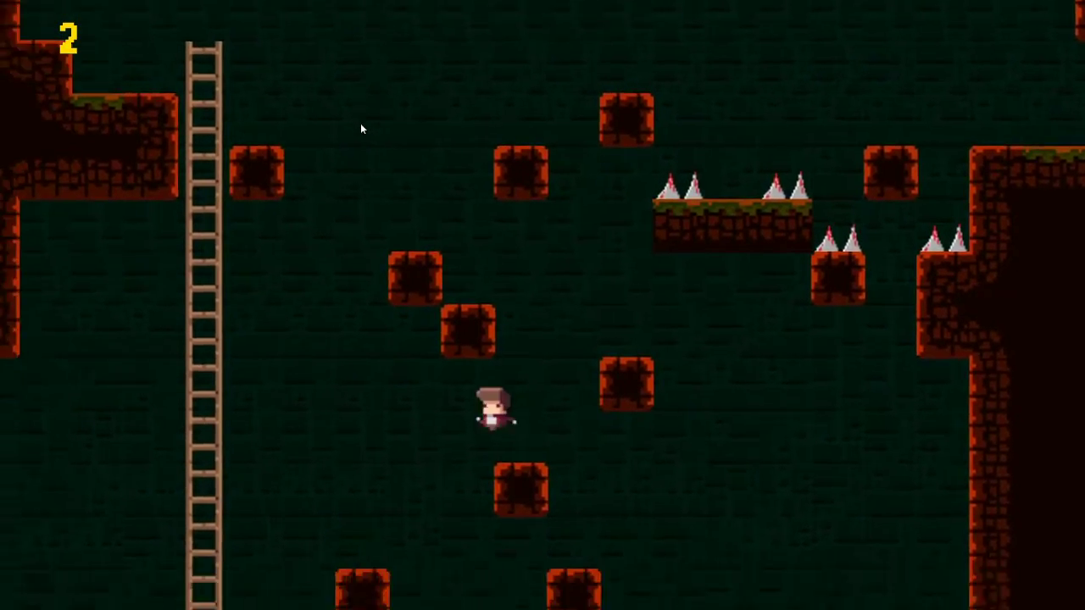
pyautogui.press('Up')
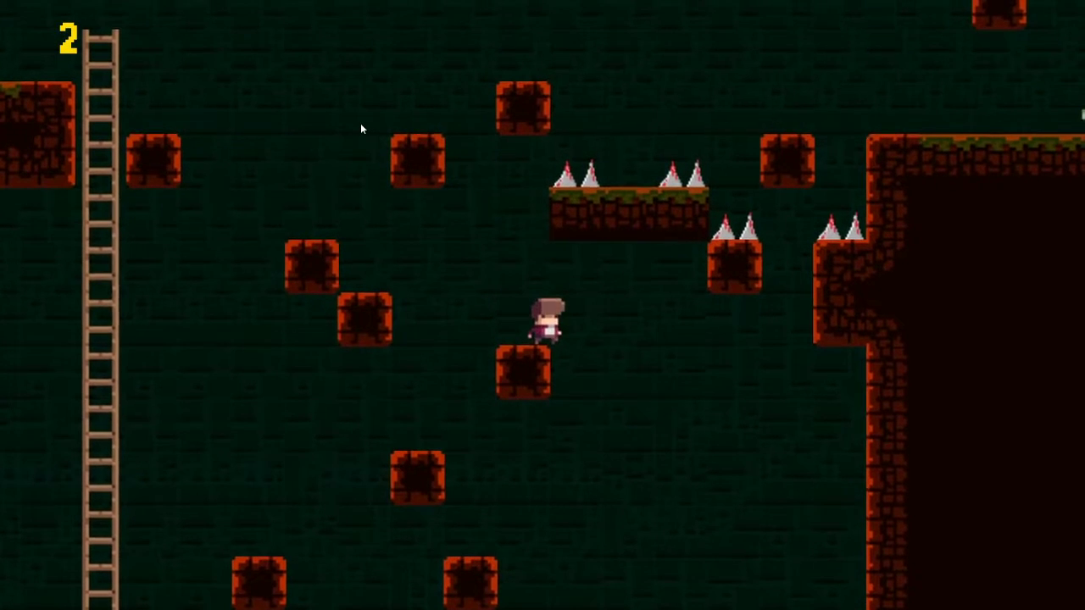
pyautogui.press('Left')
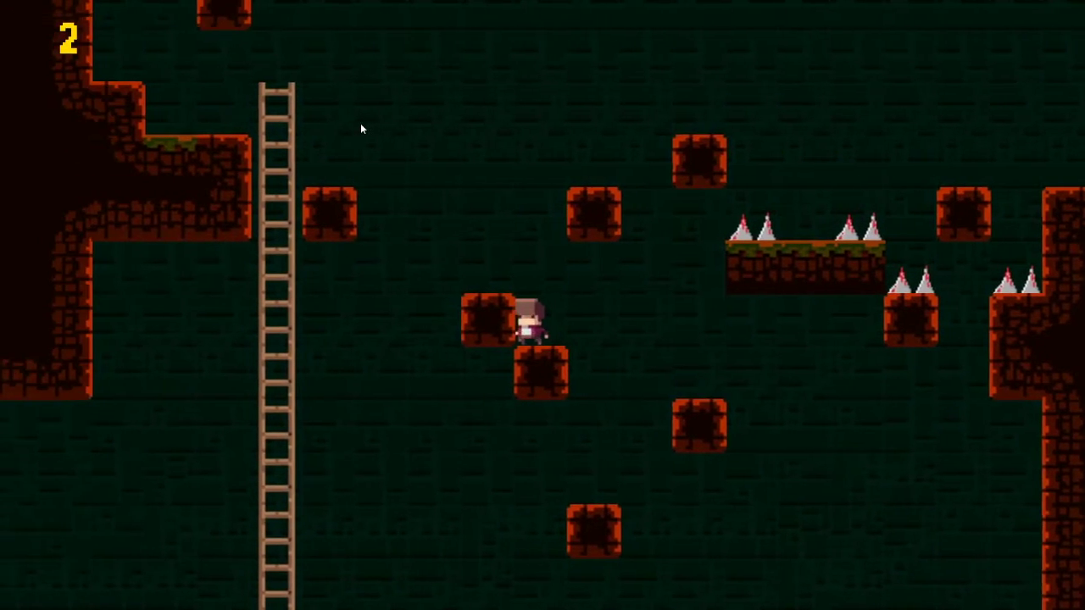
pyautogui.press('Right')
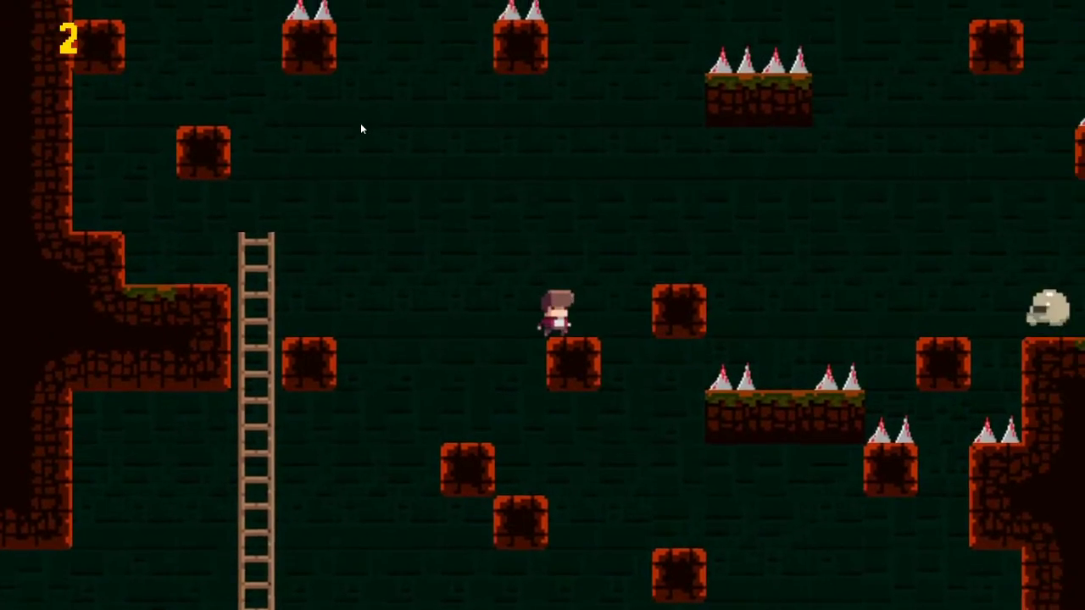
# Climb to the room's top blocks, run right toward the big wall, and lose a life
pyautogui.press('Left')
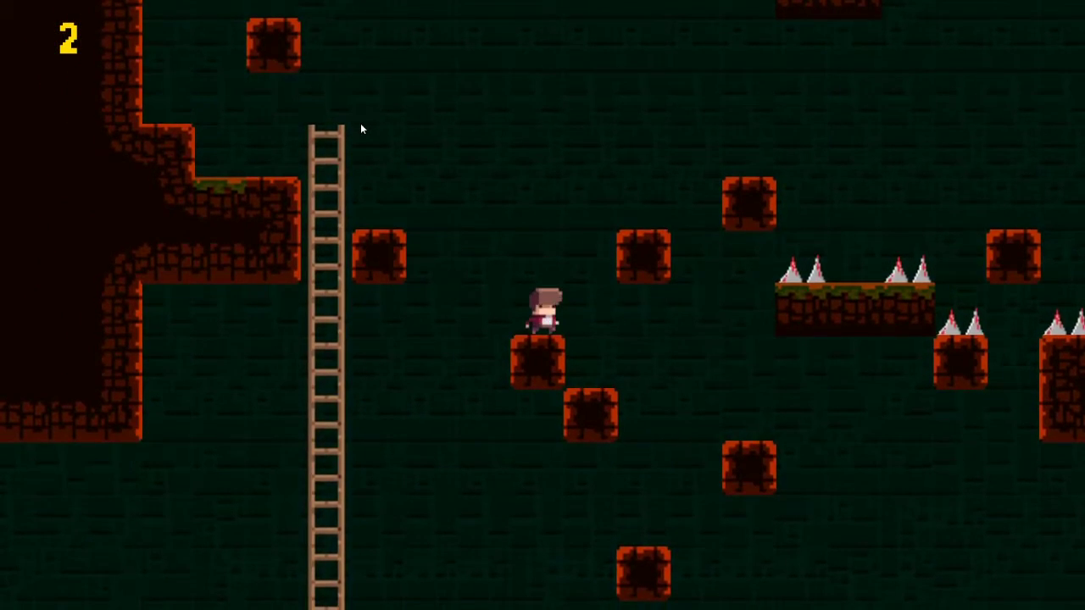
pyautogui.press('Left')
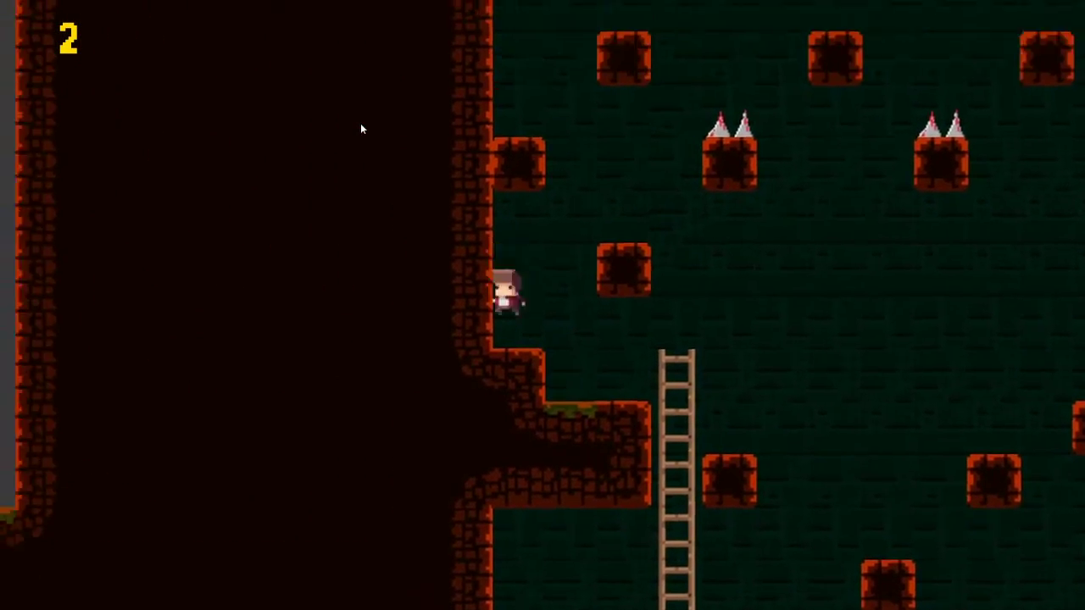
pyautogui.press('Up')
pyautogui.press('Right')
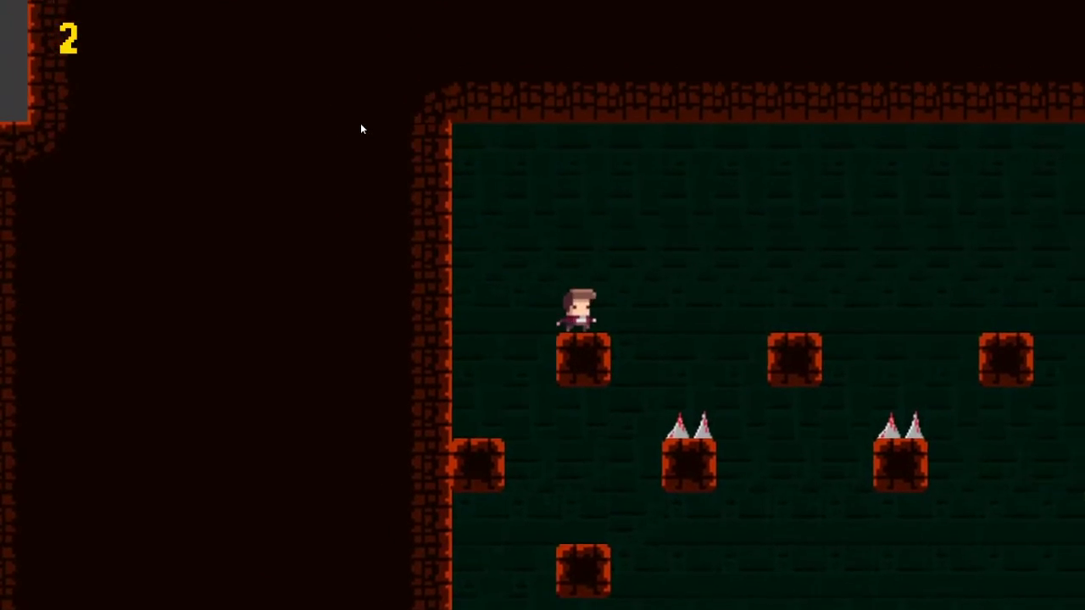
pyautogui.press('Up')
pyautogui.press('Right')
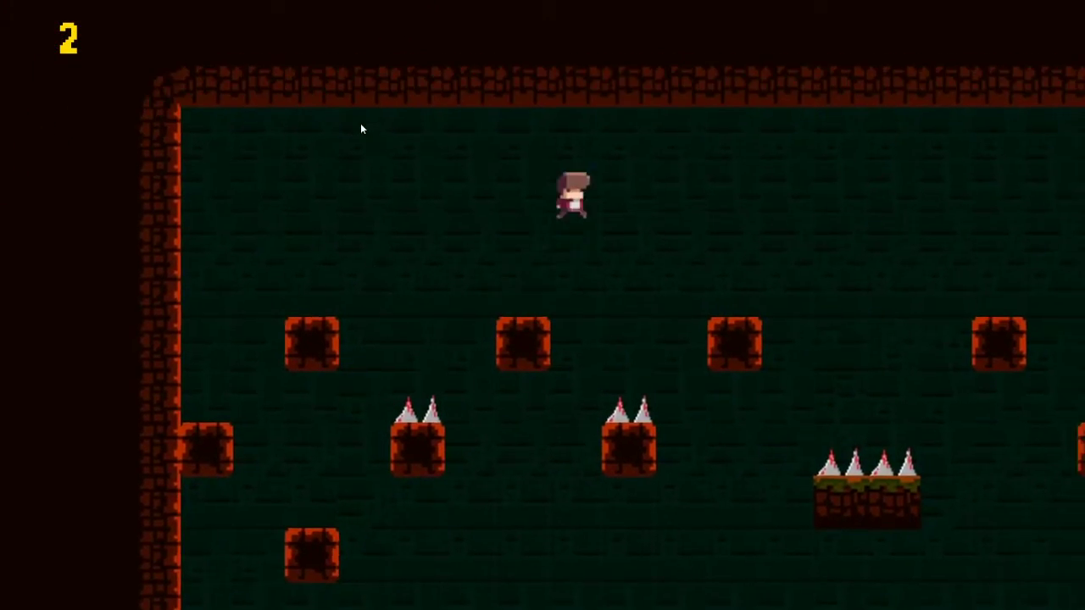
pyautogui.press('Right')
pyautogui.press('Up')
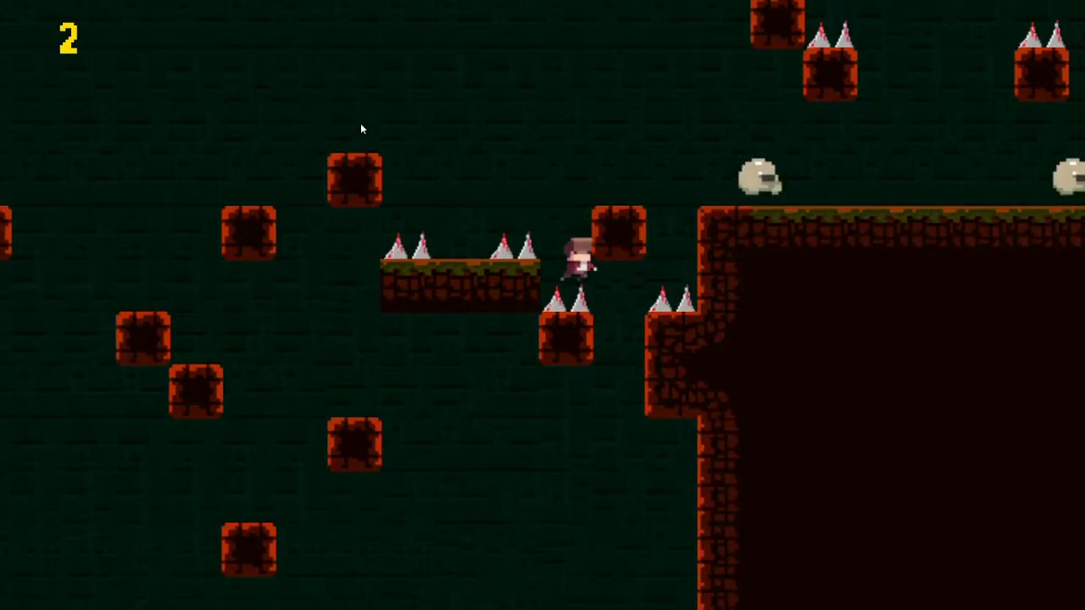
pyautogui.press('Right')
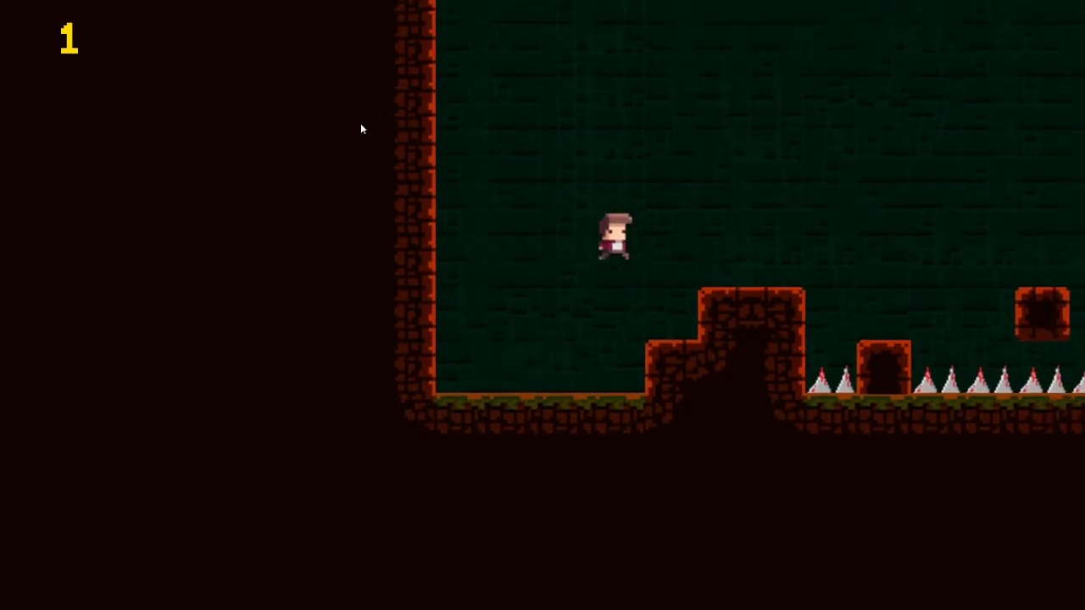
# Hop right across the platforms over the spikes onto the staircase
pyautogui.press('Right')
pyautogui.press('Up')
pyautogui.press('Up')
pyautogui.press('Right')
pyautogui.press('Up')
pyautogui.press('Right')
pyautogui.press('Up')
pyautogui.press('Up')
# Climb the steps to the spiked upper platform and hop between its spikes
pyautogui.press('Right')
pyautogui.press('Up')
pyautogui.press('Up')
pyautogui.press('Right')
pyautogui.press('Up')
pyautogui.press('Right')
pyautogui.press('Up')
pyautogui.press('Right')
pyautogui.press('Up')
pyautogui.press('Right')
pyautogui.press('Up')
# Cross the gap onto the spiked hill and land on the small block over the water
pyautogui.press('Right')
pyautogui.press('Up')
pyautogui.press('Right')
pyautogui.press('Right')
pyautogui.press('Up')
pyautogui.press('Right')
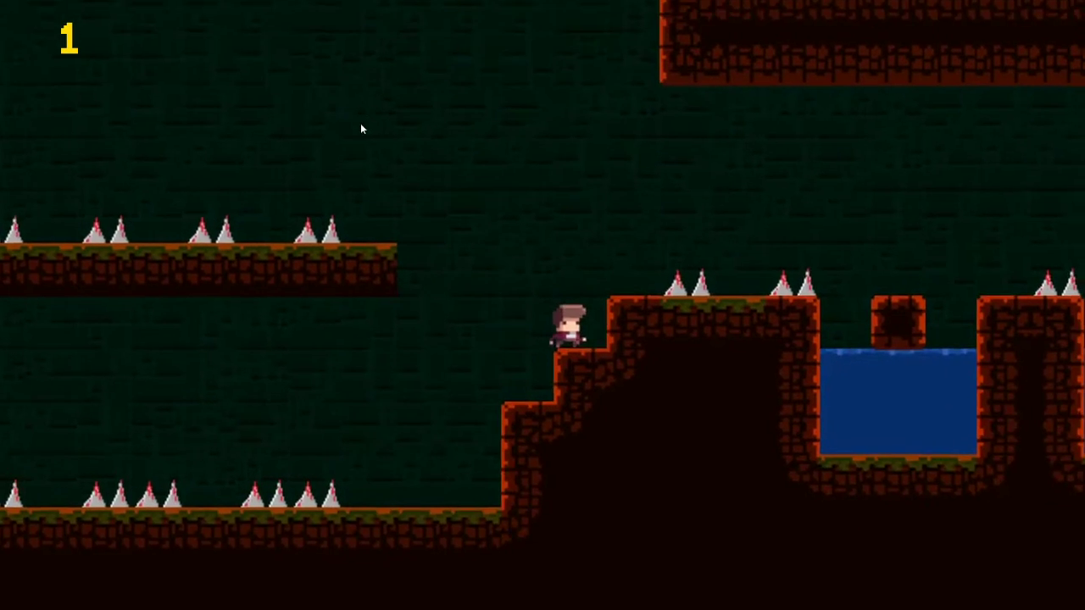
pyautogui.press('Up')
pyautogui.press('Right')
pyautogui.press('Up')
pyautogui.press('Right')
pyautogui.press('Right')
# Hop across the pillars over the water
pyautogui.press('Up')
pyautogui.press('Right')
pyautogui.press('Up')
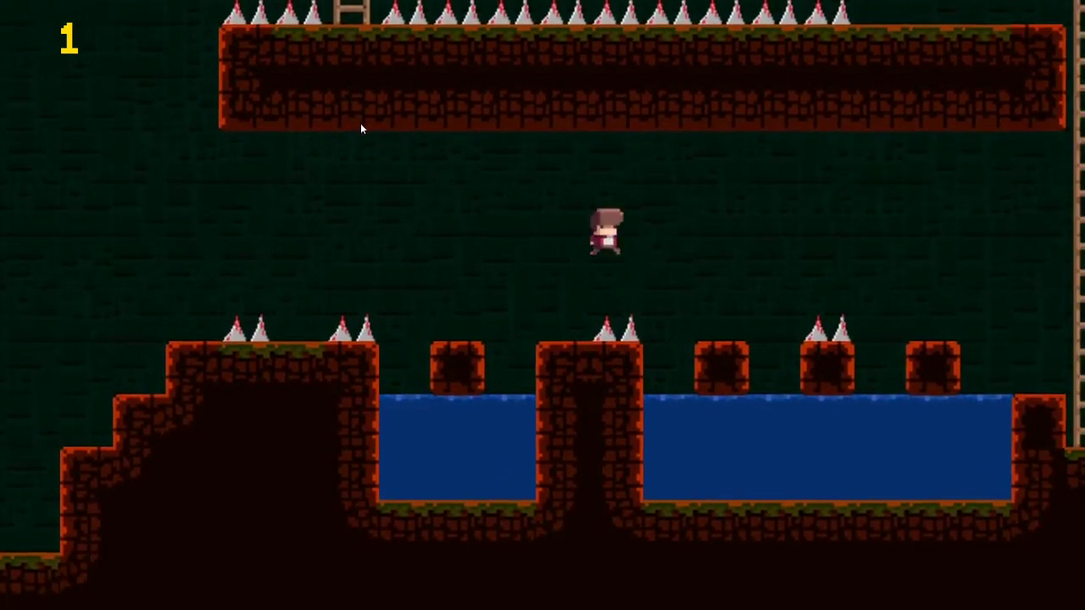
pyautogui.press('Right')
# Climb the ladder onto the spiked platform, losing the last life there
pyautogui.press('Up')
pyautogui.press('Right')
pyautogui.press('Up')
pyautogui.press('Up')
pyautogui.press('Up')
pyautogui.press('Up')
pyautogui.press('Left')
pyautogui.press('Left')
pyautogui.press('Up')
pyautogui.press('Up')
pyautogui.press('Right')
# Restart from the game-over screen with the counter at 5 and jump onto the blocks
pyautogui.click(361, 128)
pyautogui.press('Right')
pyautogui.press('Up')
pyautogui.press('Right')
pyautogui.press('Up')
pyautogui.press('Right')
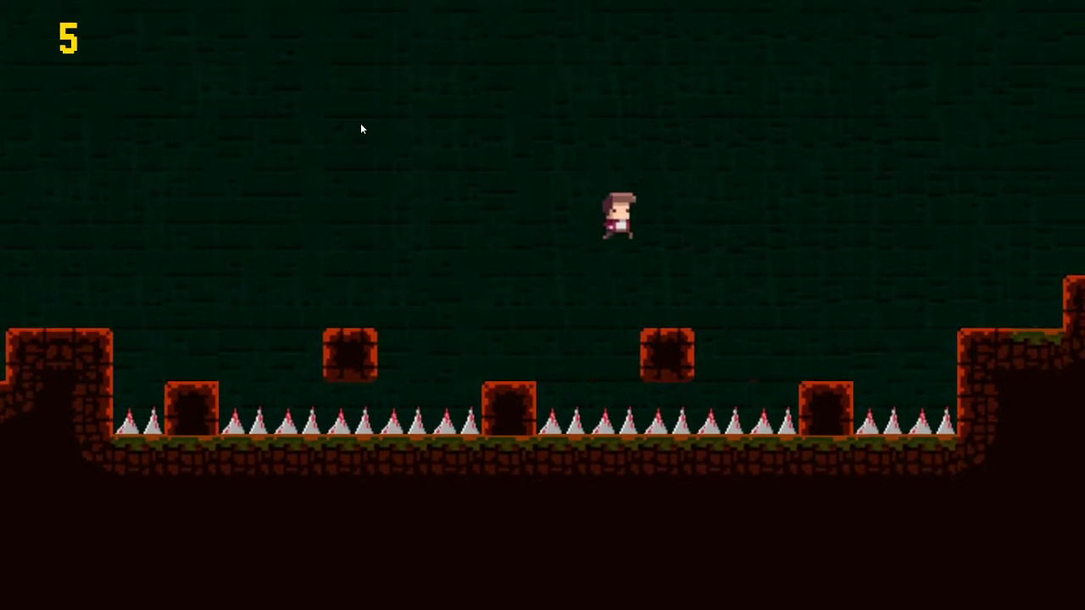
# Run right, jumping from block to block over the spikes
pyautogui.press('Right')
pyautogui.press('Up')
pyautogui.press('Right')
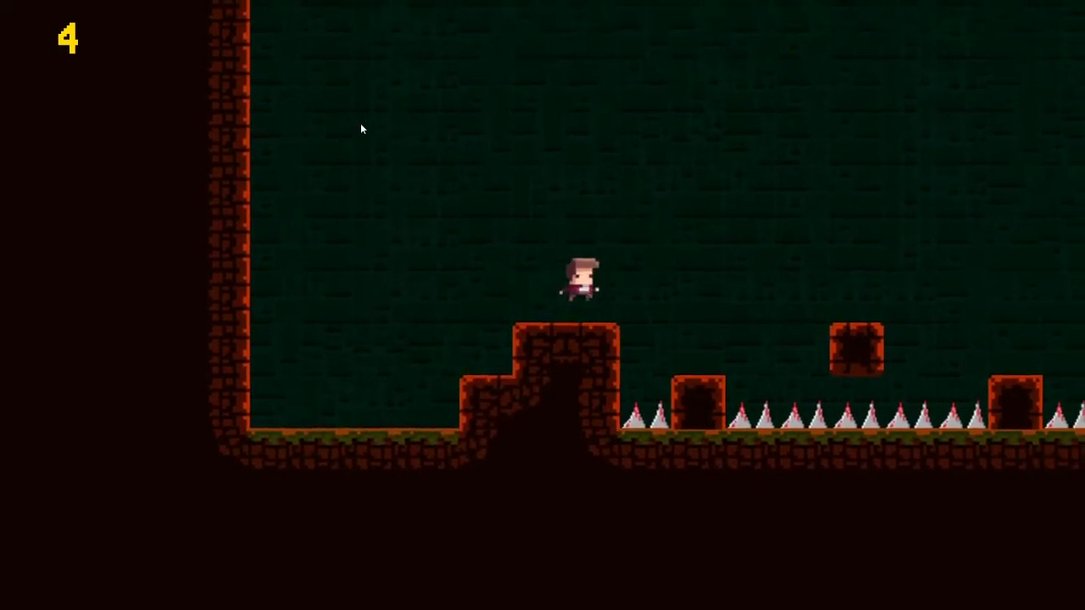
pyautogui.press('Right')
pyautogui.press('Up')
pyautogui.press('Right')
pyautogui.press('Up')
pyautogui.press('Right')
pyautogui.press('Up')
pyautogui.press('Right')
# Make a higher jump from the staircase onto the spiked platform
pyautogui.press('Up')
pyautogui.press('Right')
pyautogui.press('Right')
pyautogui.press('Right')
pyautogui.press('Up')
pyautogui.press('Right')
pyautogui.press('Up')
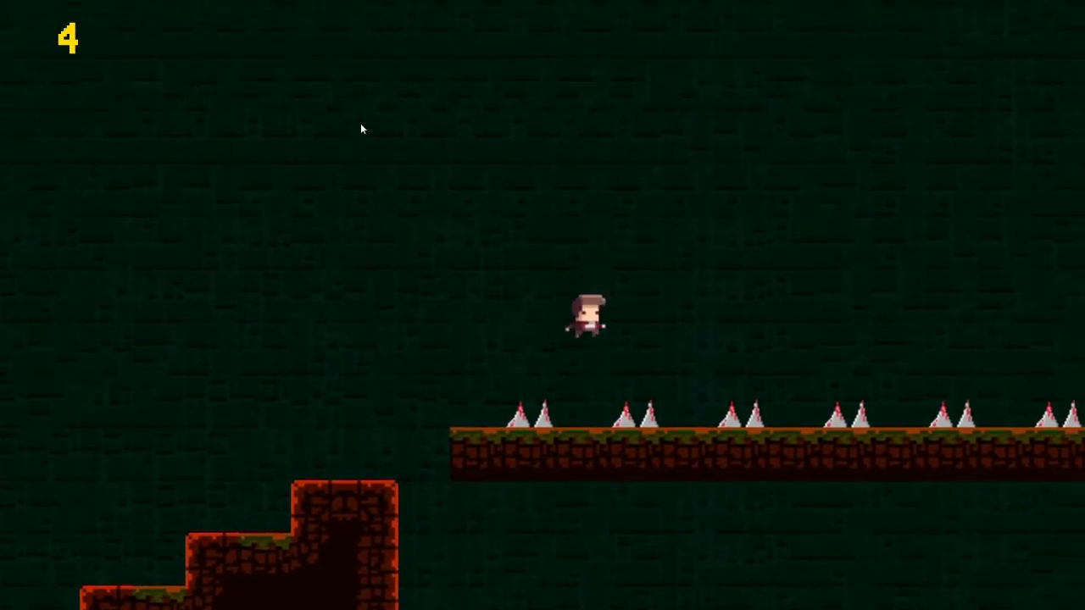
pyautogui.press('Right')
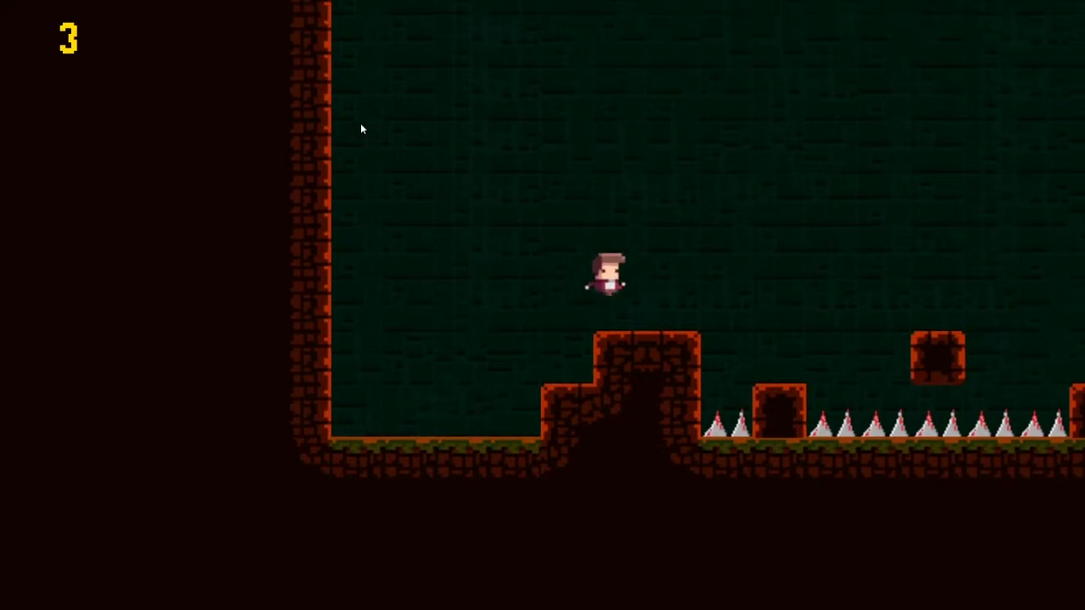
# Jump high over the spike blocks and up onto the stepped hill
pyautogui.press('Right')
pyautogui.press('Right')
pyautogui.press('Up')
pyautogui.press('Right')
pyautogui.press('Right')
pyautogui.press('Up')
pyautogui.press('Right')
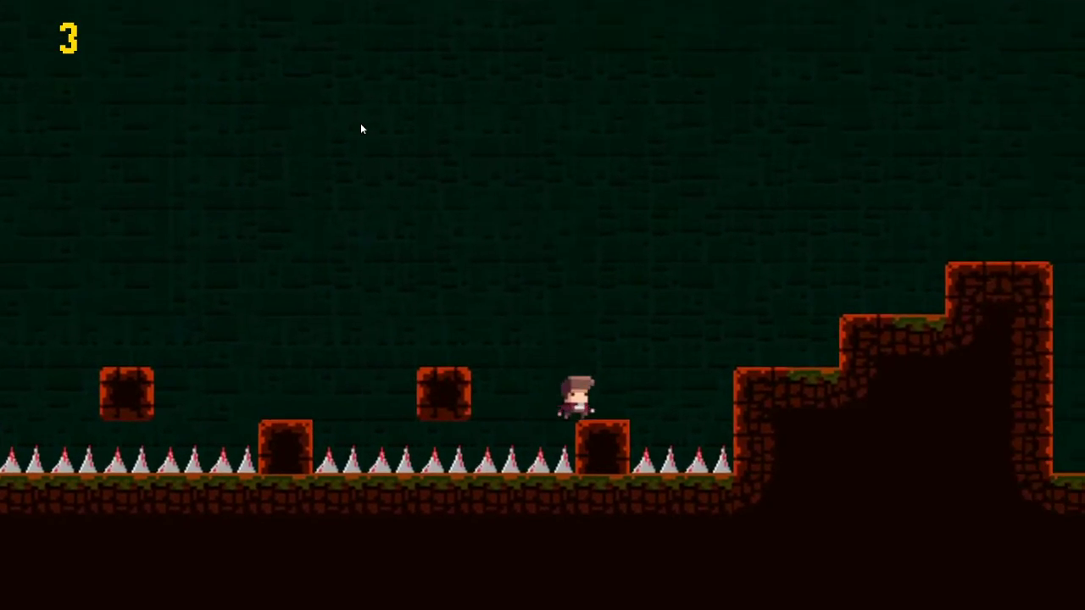
pyautogui.press('Right')
pyautogui.press('Up')
pyautogui.press('Right')
pyautogui.press('Right')
# Climb the hill to the upper platform and hop over its spikes
pyautogui.press('Right')
pyautogui.press('Up')
pyautogui.press('Right')
pyautogui.press('Up')
pyautogui.press('Right')
pyautogui.press('Up')
pyautogui.press('Right')
pyautogui.press('Right')
pyautogui.press('Up')
pyautogui.press('Up')
pyautogui.press('Right')
pyautogui.press('Up')
pyautogui.press('Right')
pyautogui.press('Right')
pyautogui.press('Right')
pyautogui.press('Up')
pyautogui.press('Right')
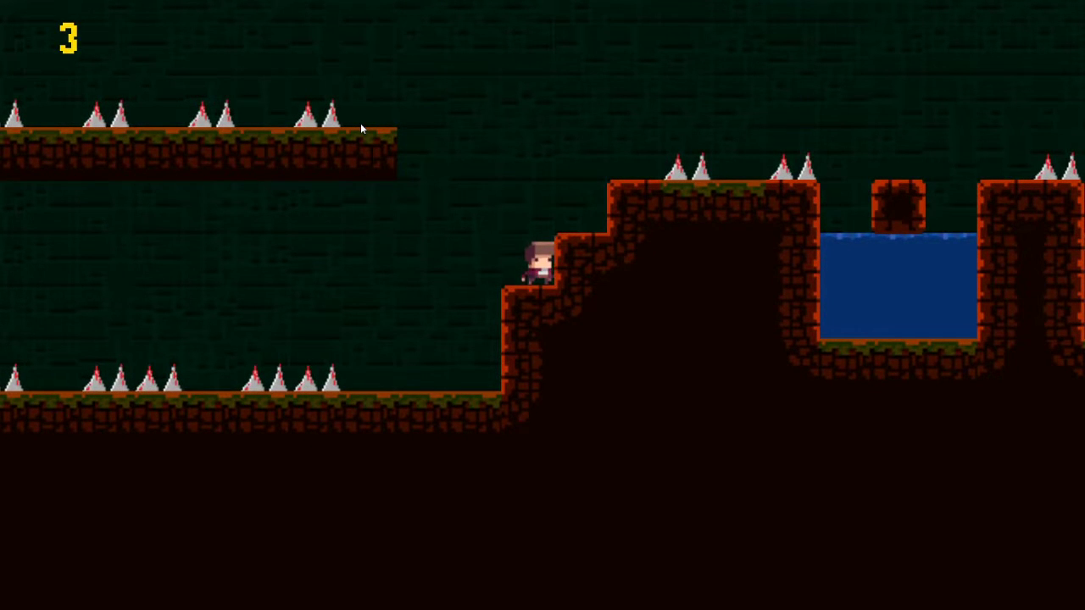
# Jump up the steps onto the spiked ledge and clear its spikes
pyautogui.press('Up')
pyautogui.press('Right')
pyautogui.press('Up')
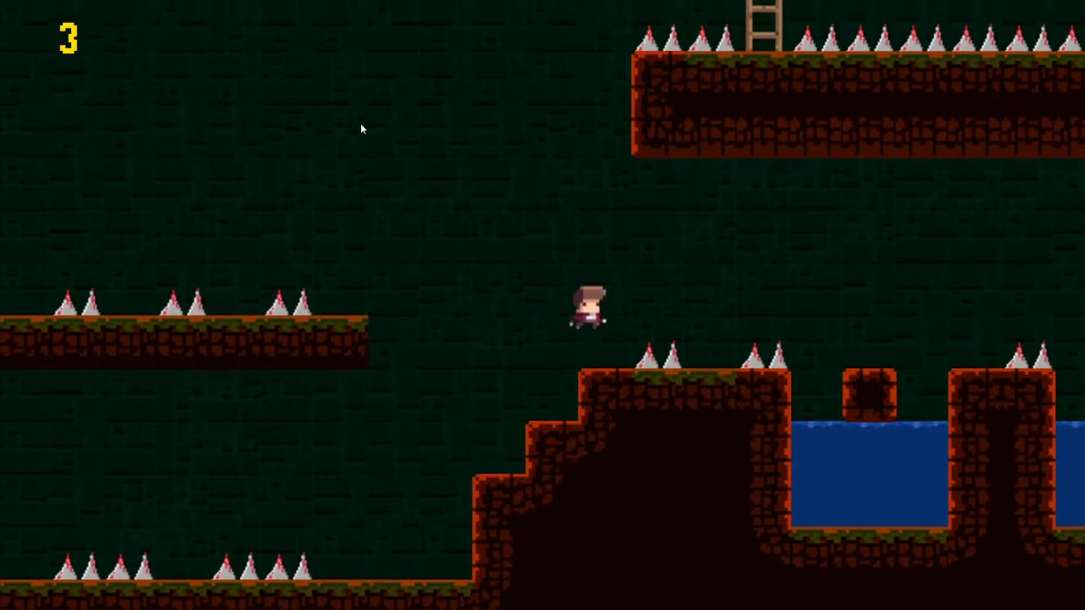
pyautogui.press('Right')
pyautogui.press('Up')
pyautogui.press('Right')
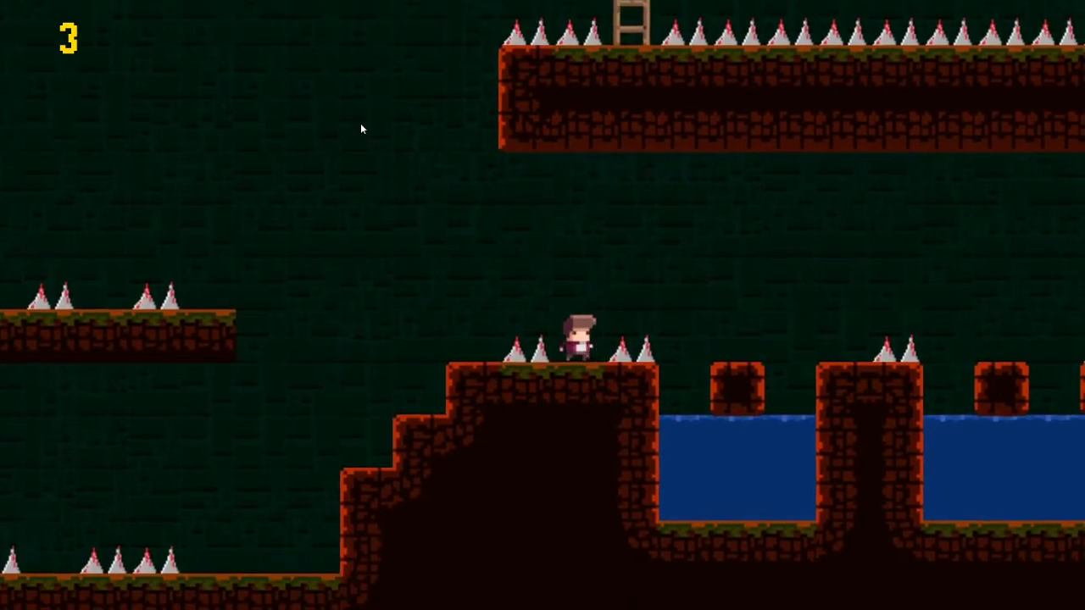
pyautogui.press('Up')
pyautogui.press('Right')
# Jump across the water gaps and pillars toward the ladder
pyautogui.press('Right')
pyautogui.press('Up')
pyautogui.press('Right')
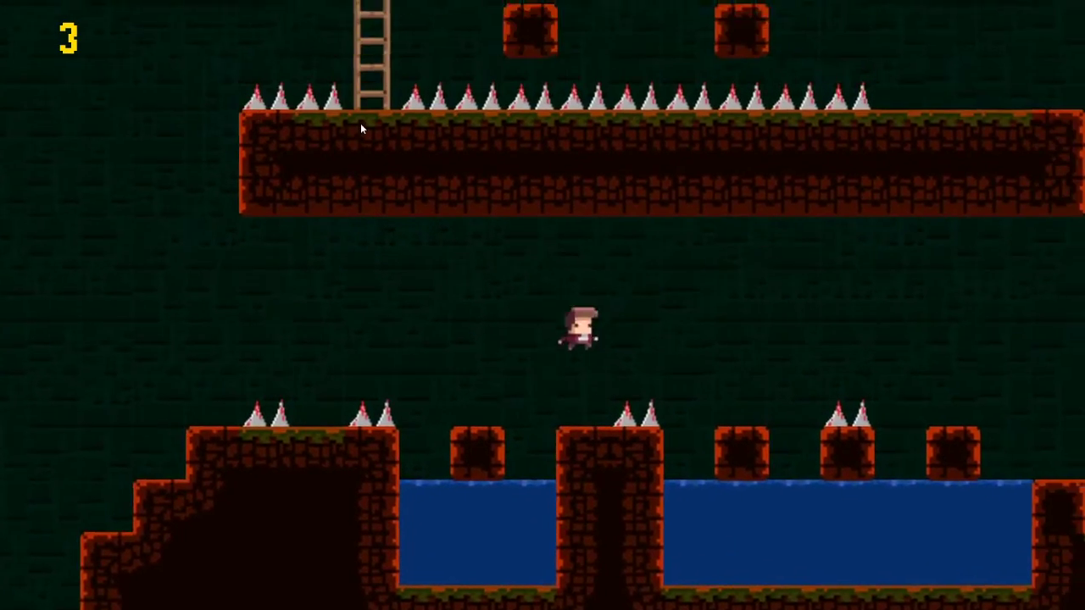
pyautogui.press('Up')
pyautogui.press('Up')
pyautogui.press('Right')
pyautogui.press('Up')
pyautogui.press('Right')
pyautogui.press('Right')
# Climb the ladder and jump up onto the floating red blocks
pyautogui.press('Up')
pyautogui.press('Up')
pyautogui.press('Left')
pyautogui.press('Up')
pyautogui.press('Left')
pyautogui.press('Up')
pyautogui.press('Up')
pyautogui.press('Up')
pyautogui.press('Right')
pyautogui.press('Up')
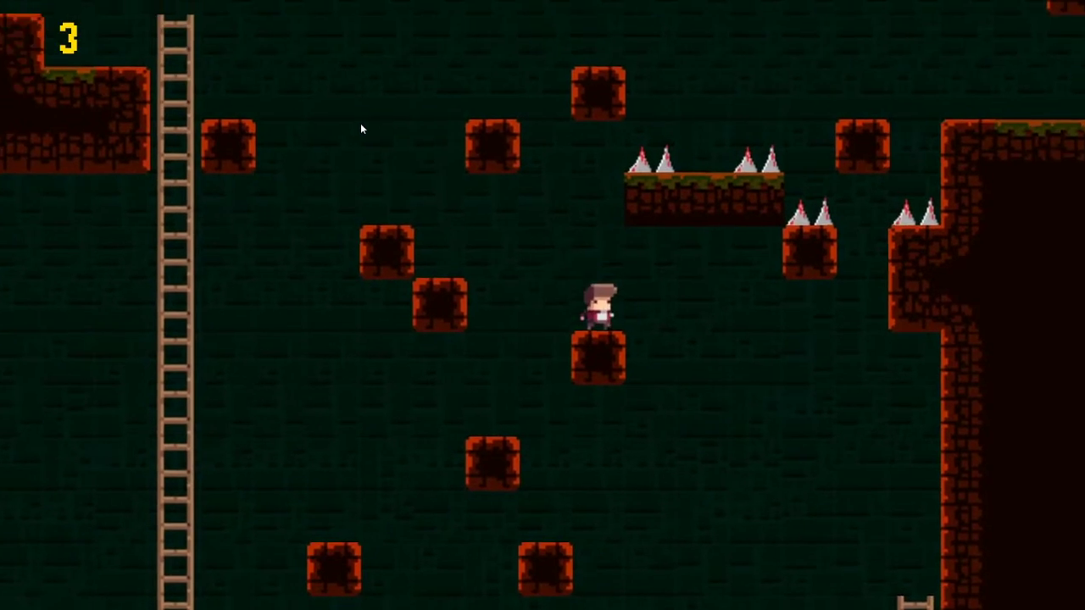
pyautogui.press('Up')
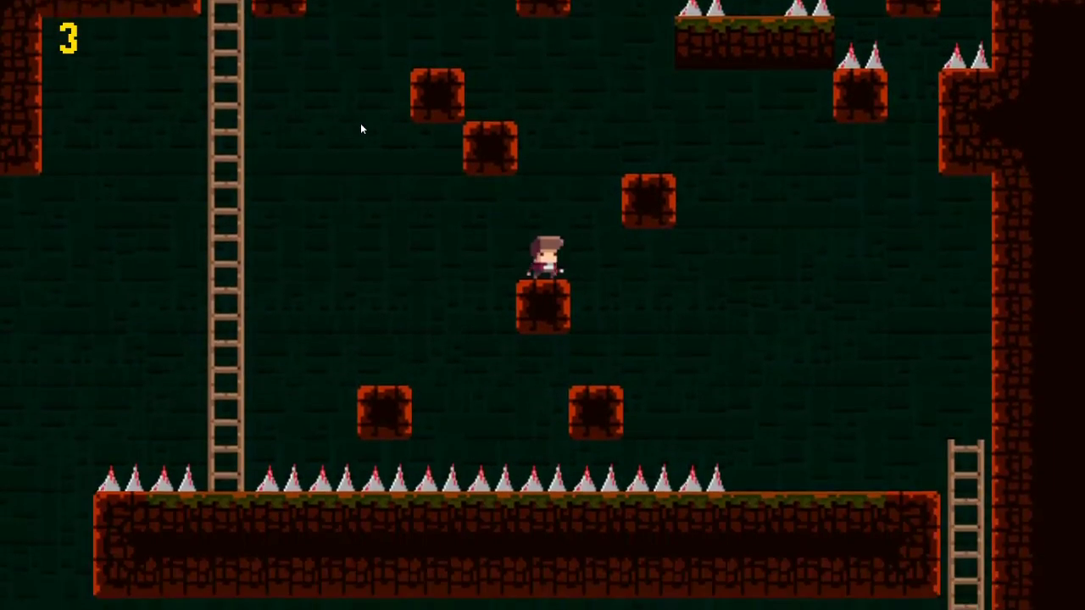
# Jump above the floating block and drop left, respawning at the start with 2 lives
pyautogui.press('Up')
pyautogui.press('Left')
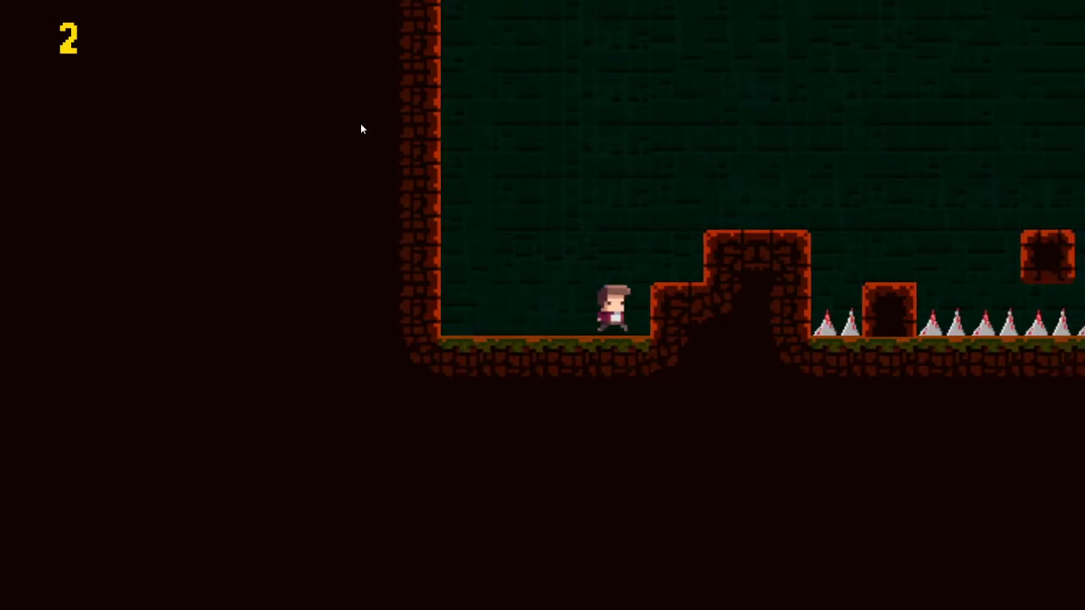
# Run right up the staircase onto the spiked platform and lose a life there
pyautogui.press('Right')
pyautogui.press('Up')
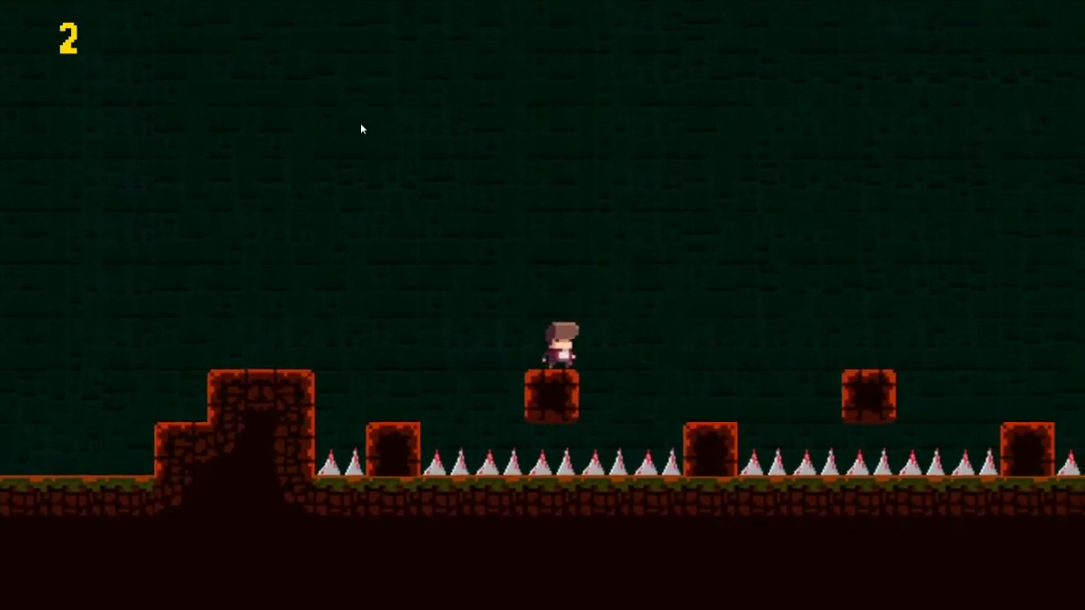
pyautogui.press('Right')
pyautogui.press('space')
pyautogui.press('space')
pyautogui.press('Right')
pyautogui.press('space')
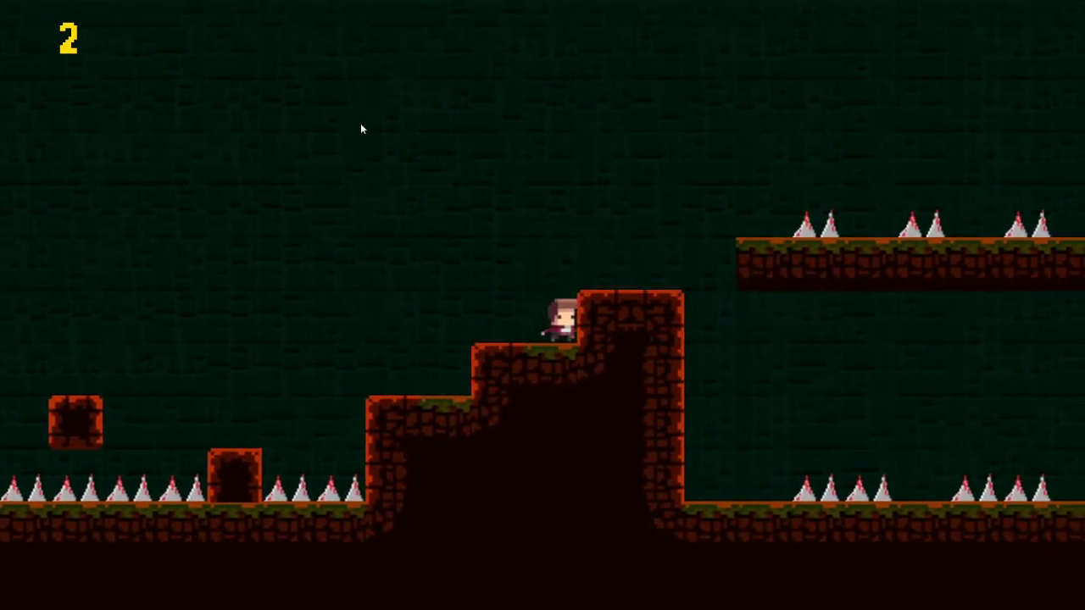
pyautogui.press('Right')
pyautogui.press('space')
pyautogui.press('space')
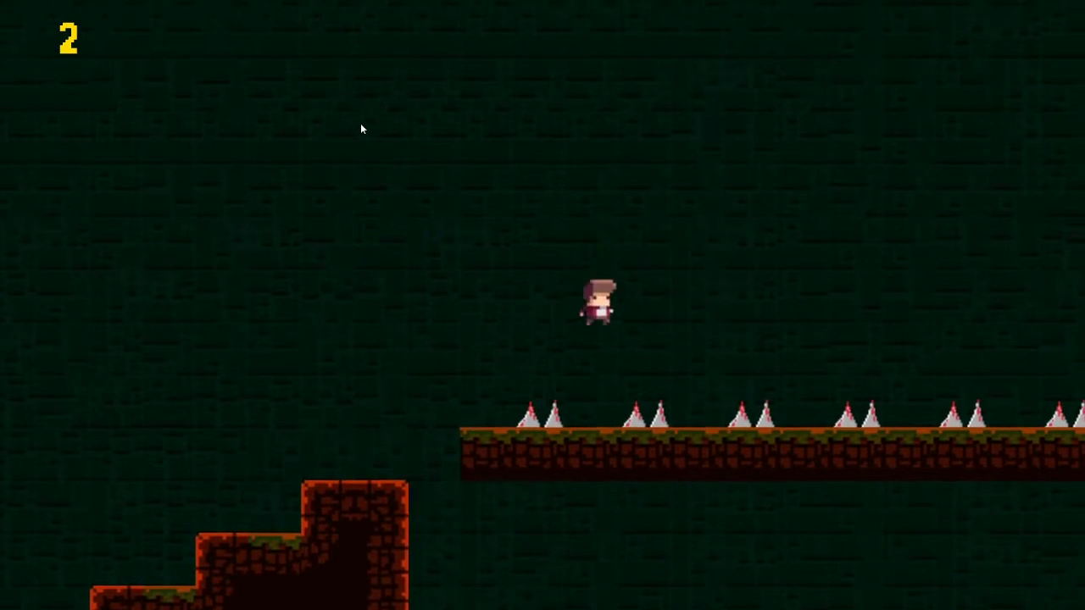
pyautogui.press('Right')
pyautogui.press('space')
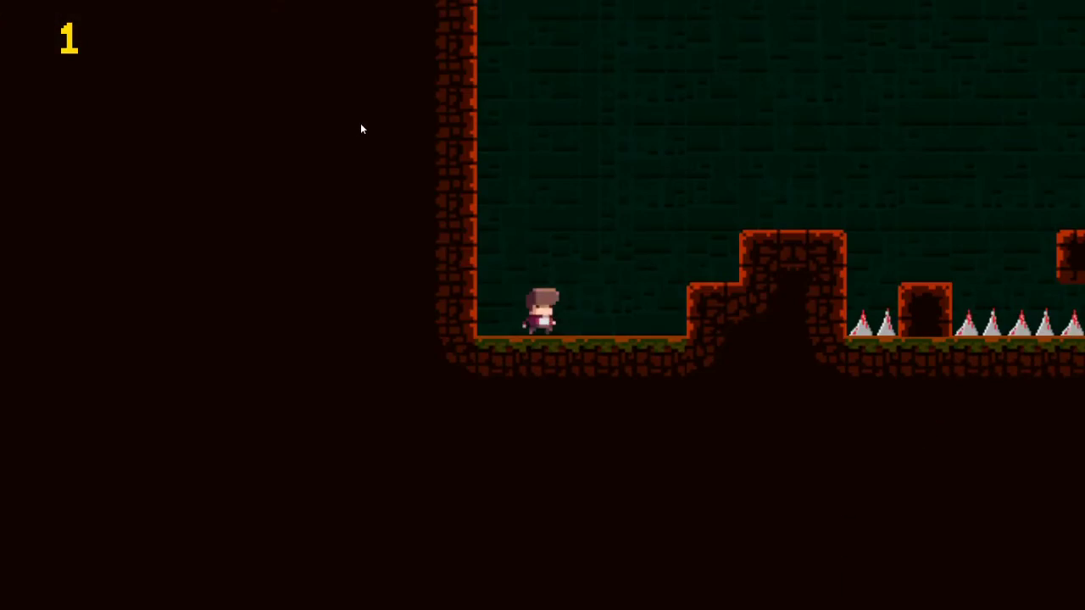
# After respawning with the counter at 1, jump right over the spikes
pyautogui.press('Right')
pyautogui.press('space')
pyautogui.press('Right')
pyautogui.press('space')
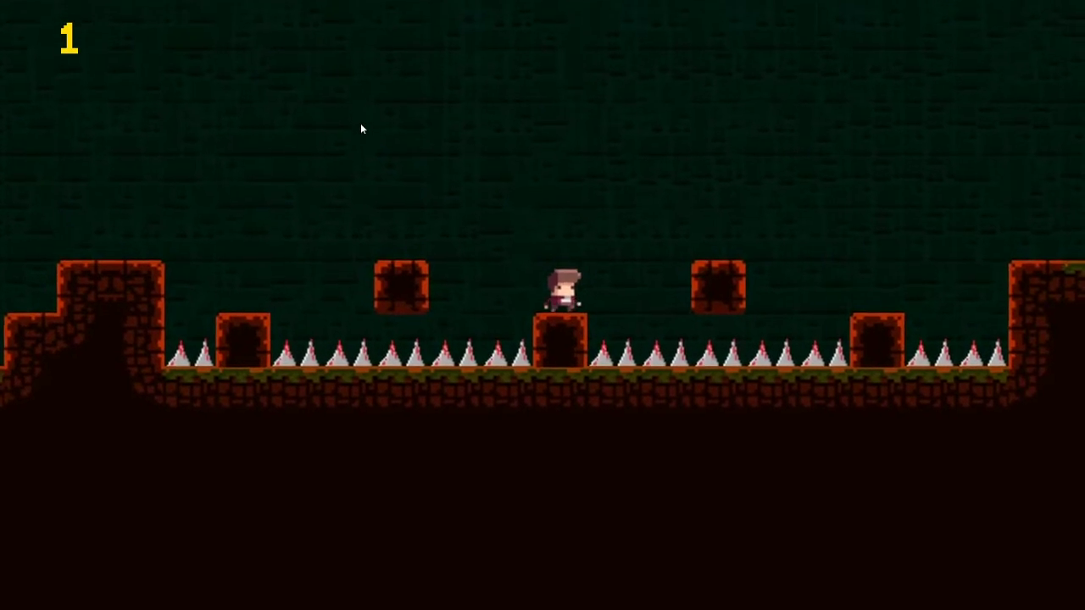
# Try a high jump from the block, then restart the level after dying
pyautogui.press('space')
pyautogui.press('Left')
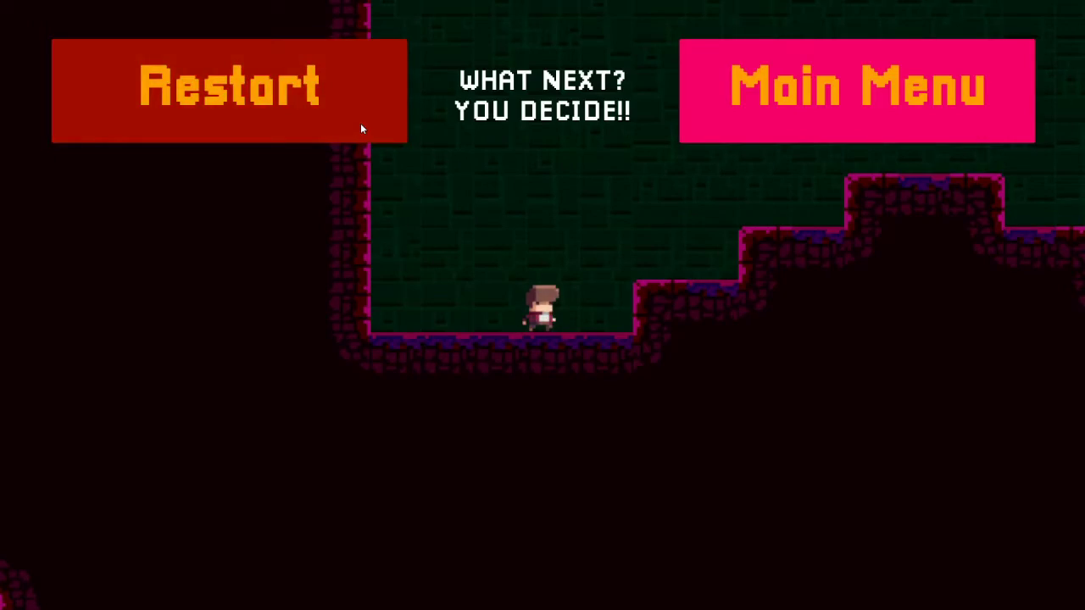
pyautogui.click(360, 122)
# Run right over the first spike fields and climb the block staircase
pyautogui.press('Right')
pyautogui.press('space')
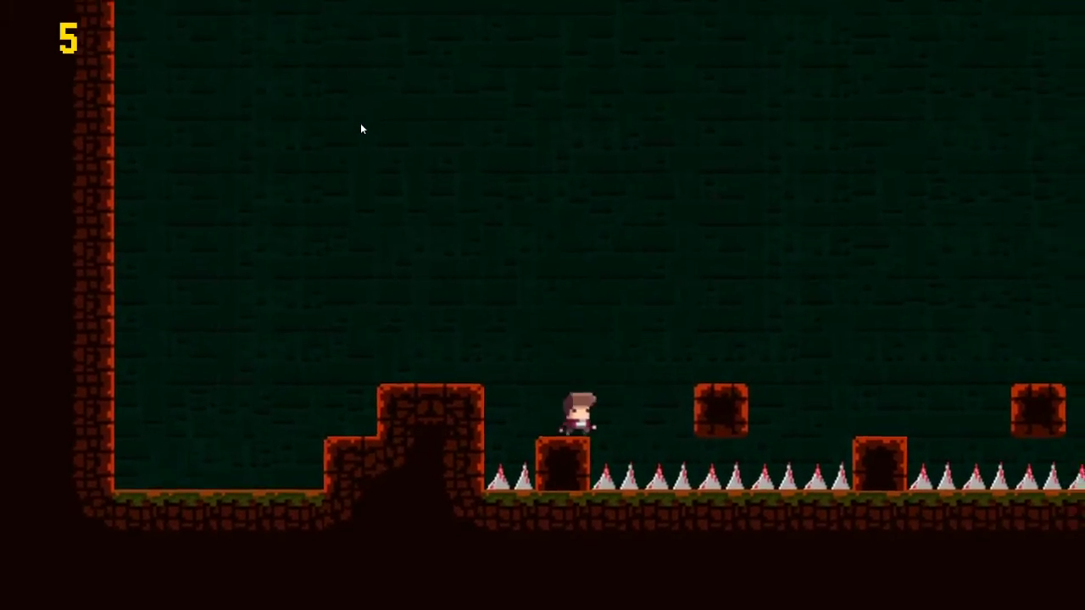
pyautogui.press('space')
pyautogui.press('Right')
pyautogui.press('space')
pyautogui.press('Right')
pyautogui.press('space')
pyautogui.press('Right')
pyautogui.press('space')
pyautogui.press('Right')
pyautogui.press('space')
pyautogui.press('Right')
pyautogui.press('space')
# Cross the spiked platform and floor spikes, then scale the stepped brick wall
pyautogui.press('Right')
pyautogui.press('Right')
pyautogui.press('Right')
pyautogui.press('Right')
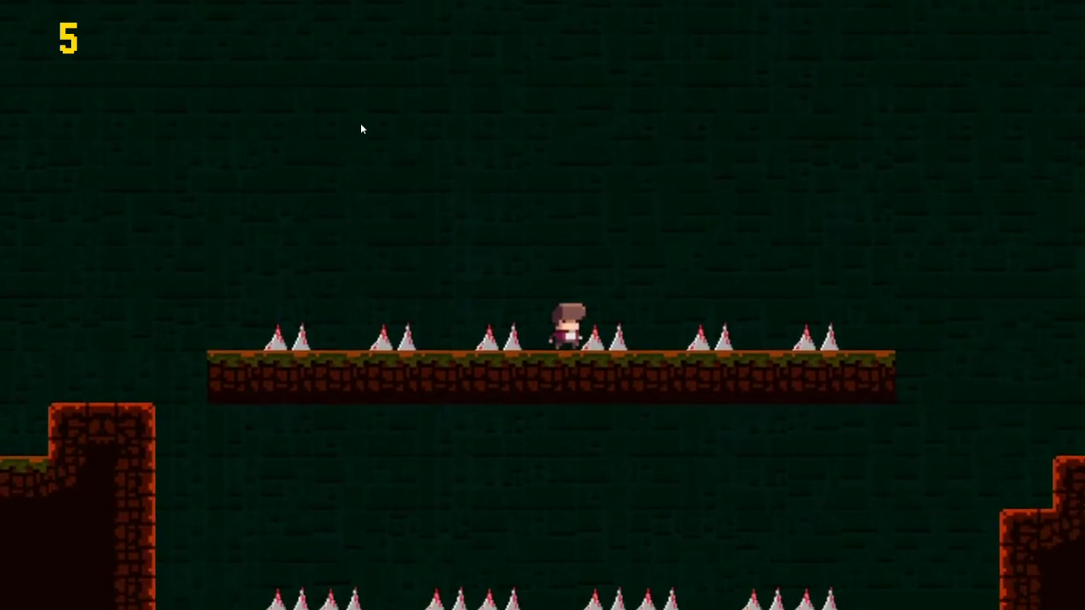
pyautogui.press('space')
pyautogui.press('space')
pyautogui.press('Right')
pyautogui.press('space')
pyautogui.press('Right')
pyautogui.press('space')
pyautogui.press('Right')
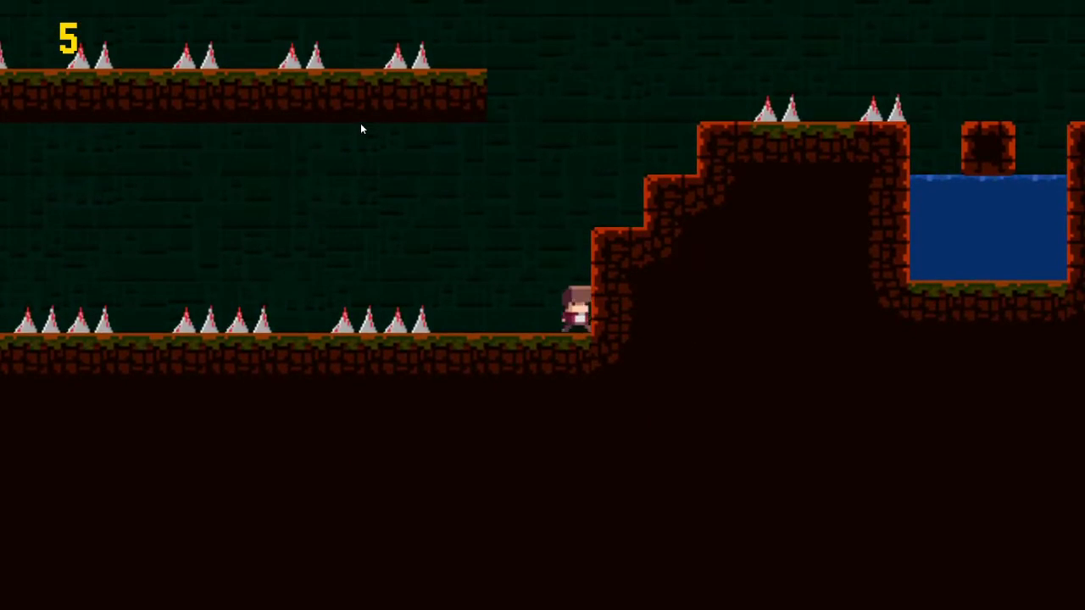
pyautogui.press('space')
pyautogui.press('Right')
pyautogui.press('space')
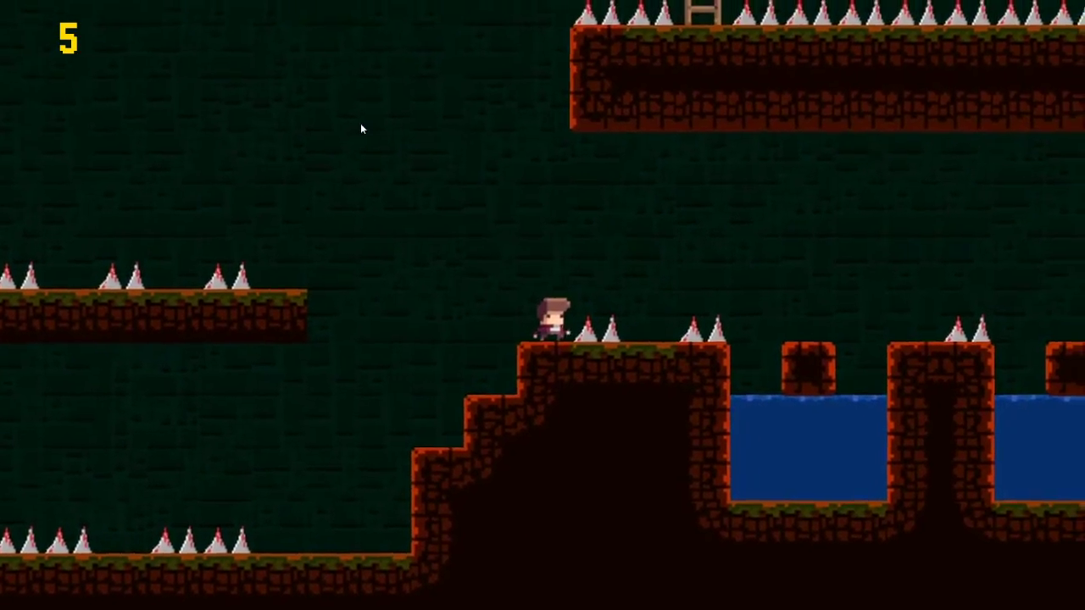
# Jump across the water gaps via the pillars and small blocks to the ladder
pyautogui.press('Right')
pyautogui.press('space')
pyautogui.press('Right')
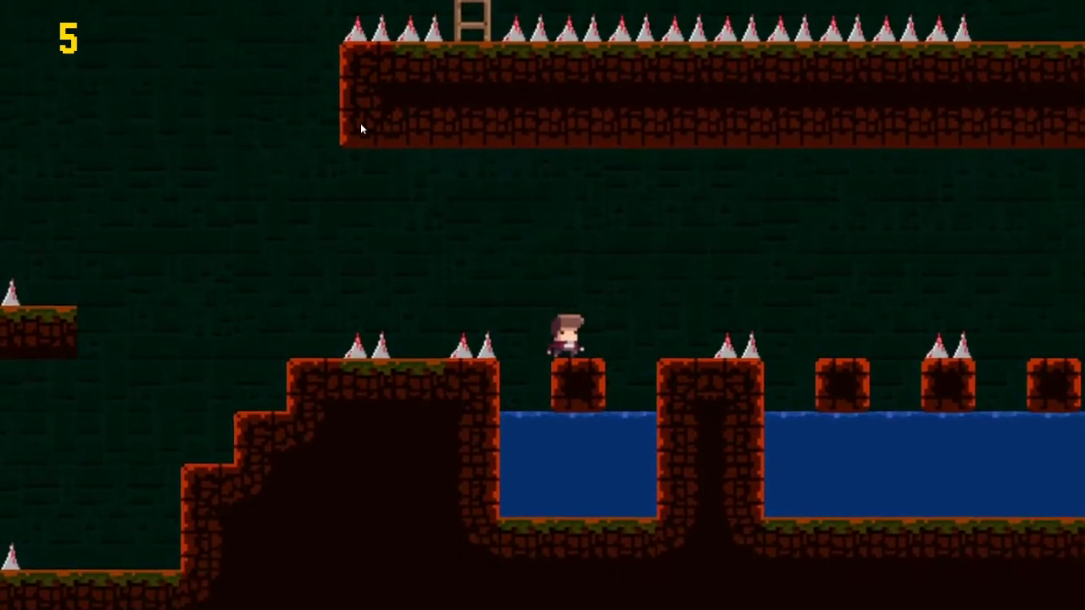
pyautogui.press('space')
pyautogui.press('Right')
pyautogui.press('space')
pyautogui.press('Right')
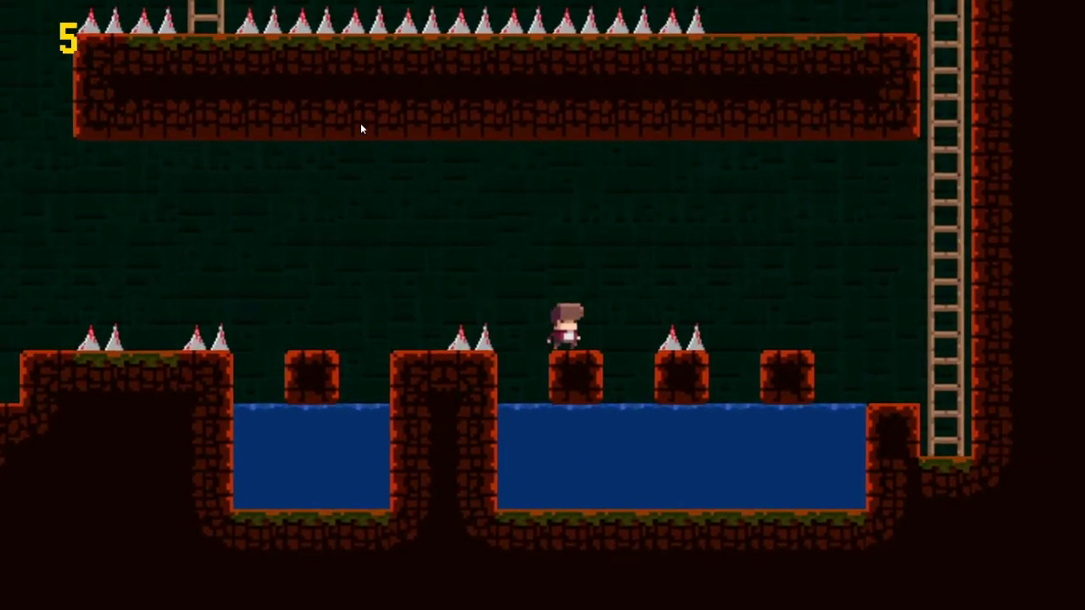
pyautogui.press('space')
pyautogui.press('Right')
pyautogui.press('space')
# Climb the ladder past the spiked wall and jump onto the floating blocks
pyautogui.press('Right')
pyautogui.press('Up')
pyautogui.press('Up')
pyautogui.press('Left')
pyautogui.press('Left')
pyautogui.press('space')
pyautogui.press('space')
pyautogui.press('space')
pyautogui.press('Left')
# Hop up the floating blocks, drop onto the spiked grass, and reach the single block
pyautogui.press('space')
pyautogui.press('Right')
pyautogui.press('space')
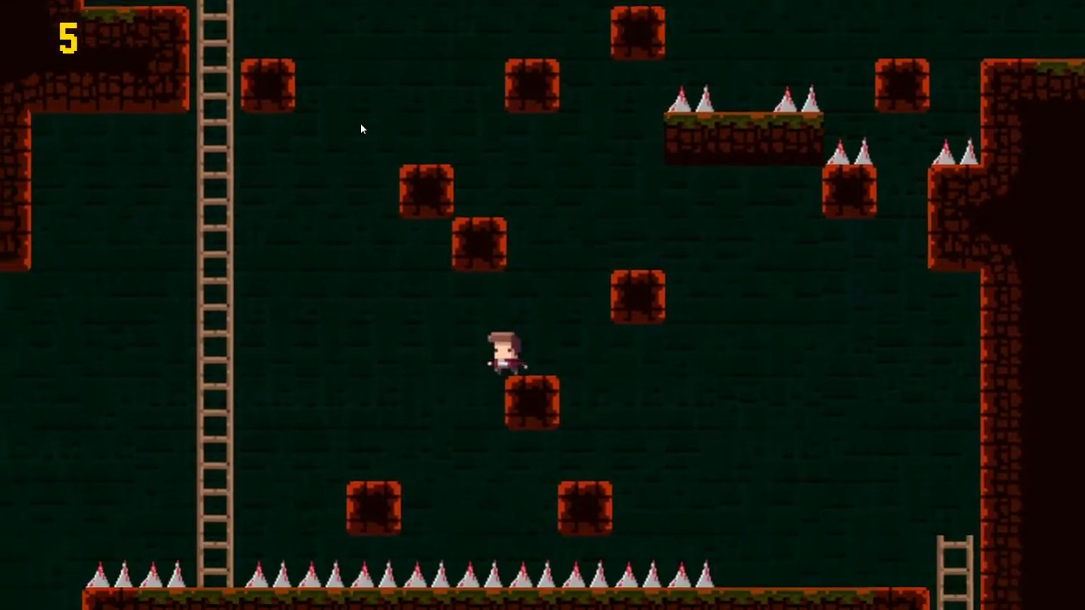
pyautogui.press('Right')
pyautogui.press('Left')
pyautogui.press('Left')
pyautogui.press('space')
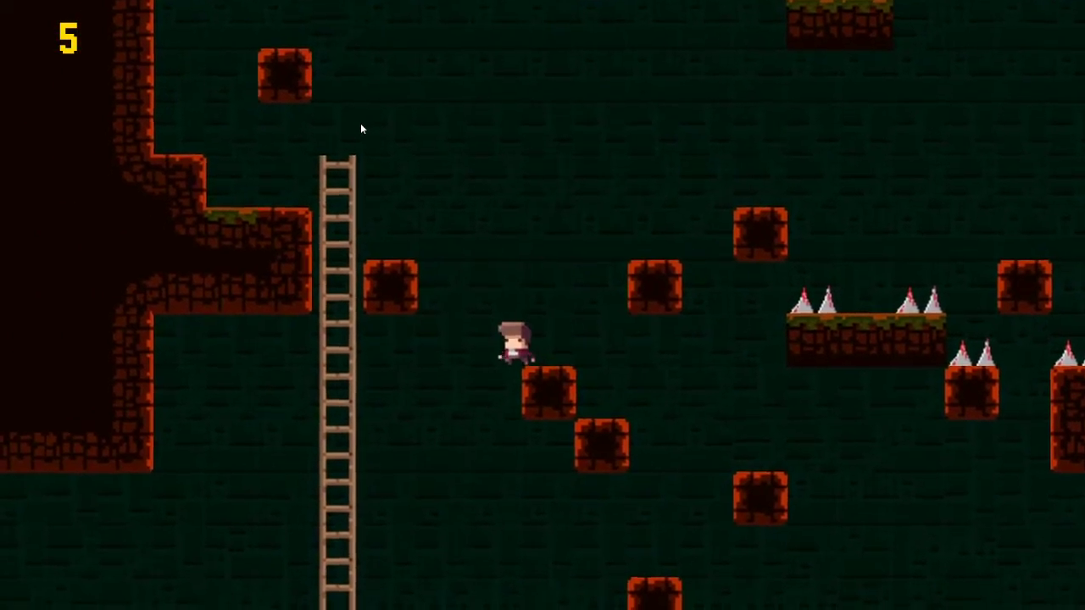
pyautogui.press('Left')
pyautogui.press('space')
pyautogui.press('Right')
pyautogui.press('space')
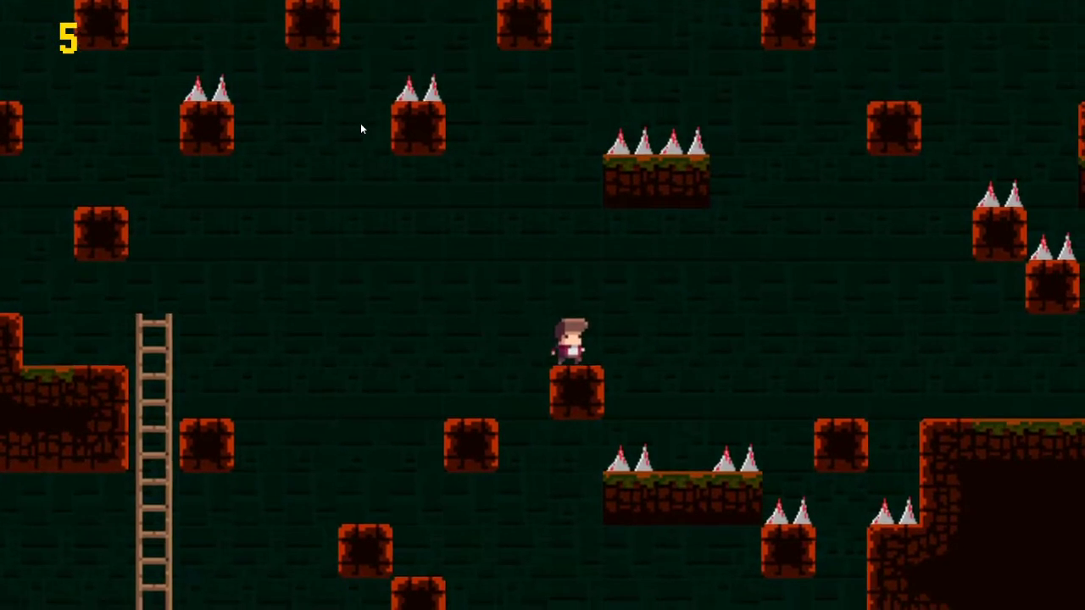
pyautogui.press('Right')
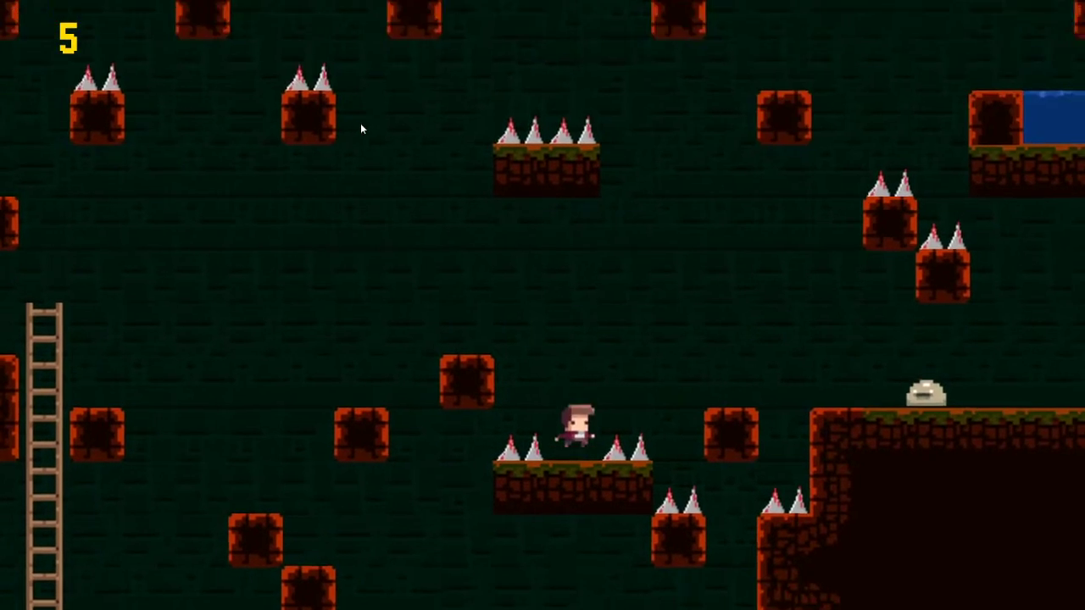
pyautogui.press('space')
pyautogui.press('Right')
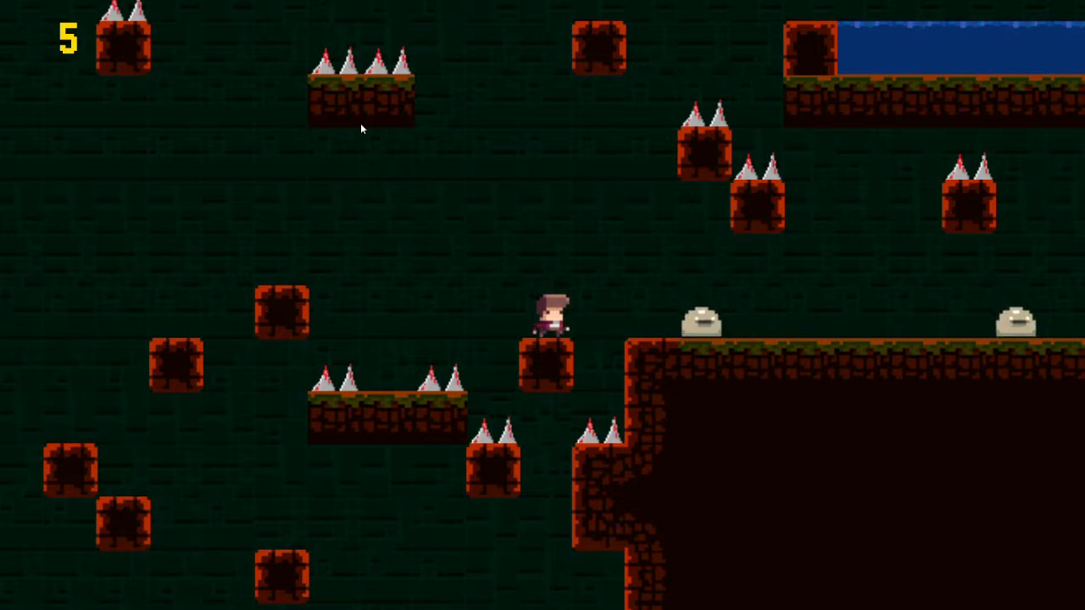
# Walk the large platform to its right edge, jumping over and around the slimes
pyautogui.press('Right')
pyautogui.press('Up')
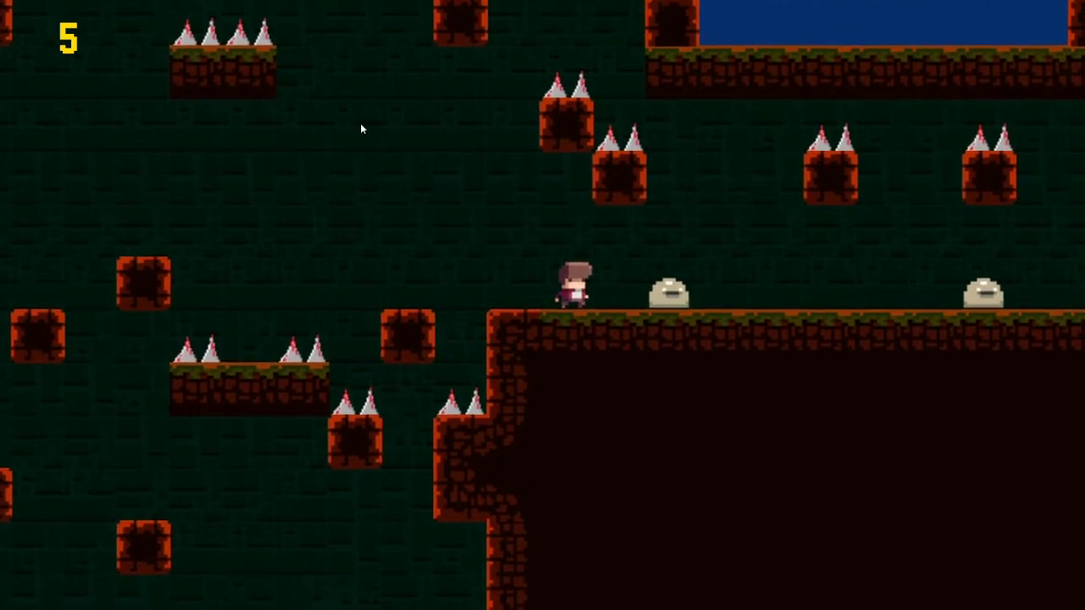
pyautogui.press('Right')
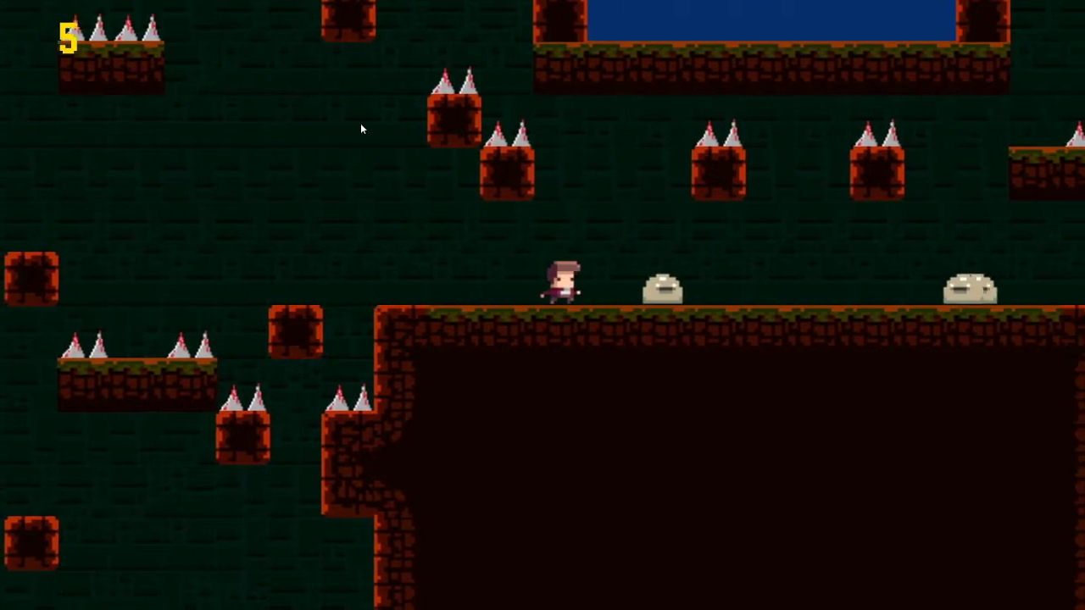
pyautogui.press('Right')
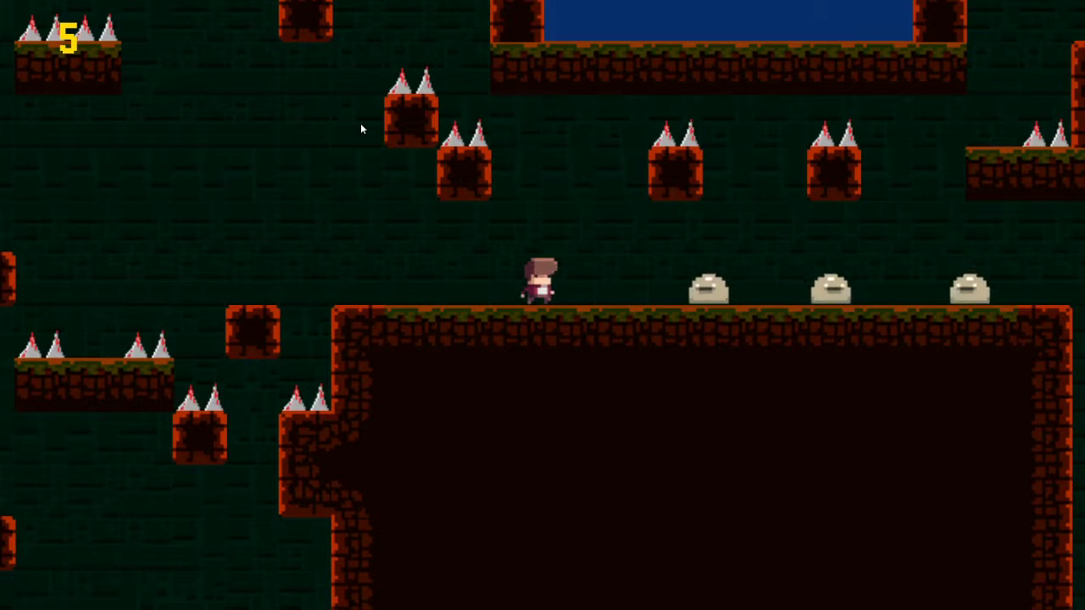
pyautogui.press('Up')
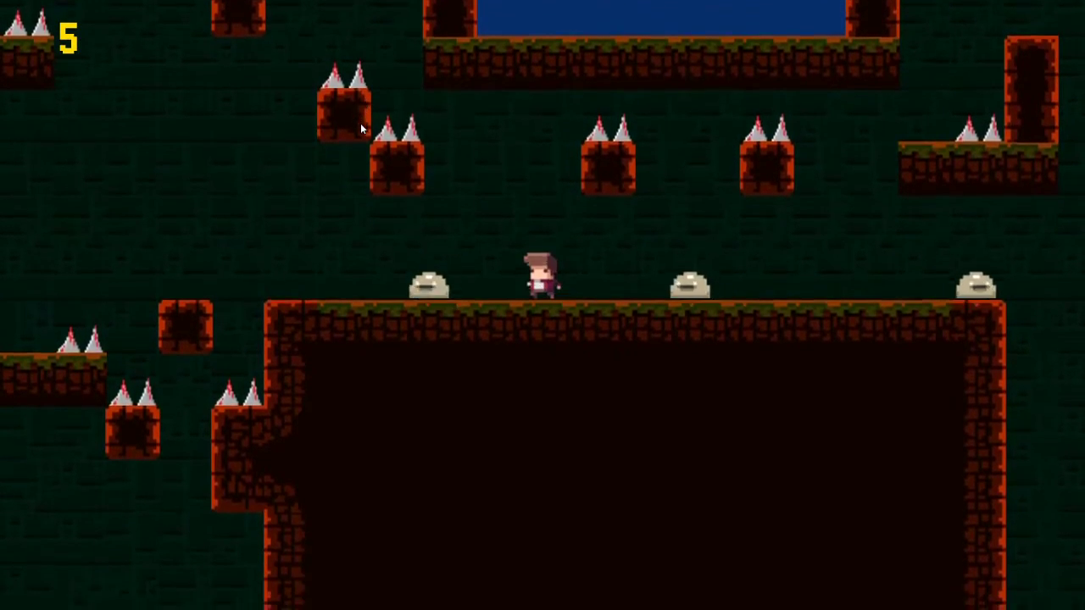
pyautogui.press('Left')
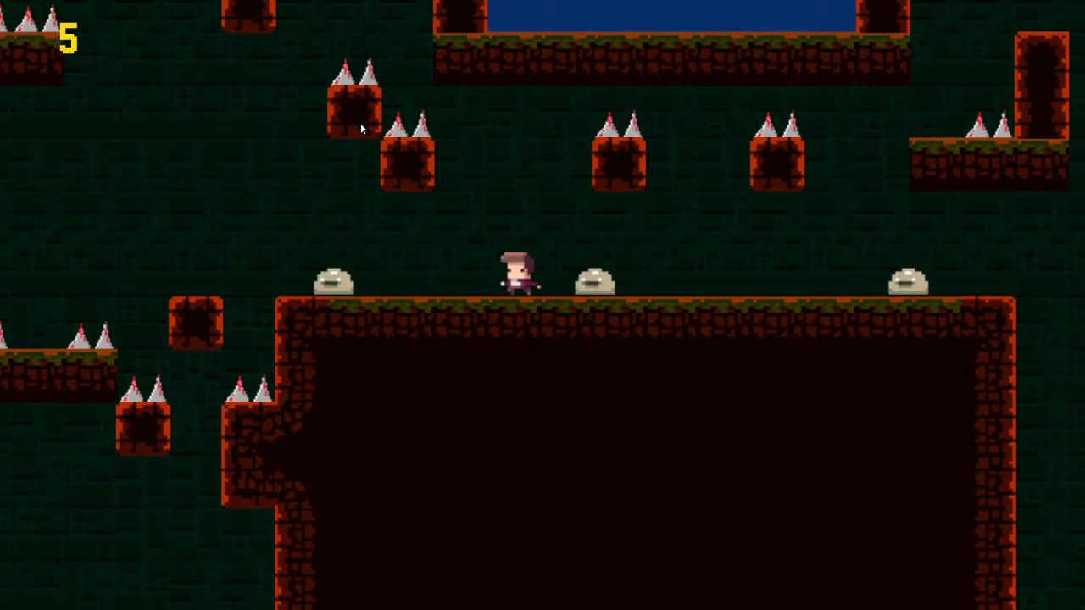
pyautogui.press('Right')
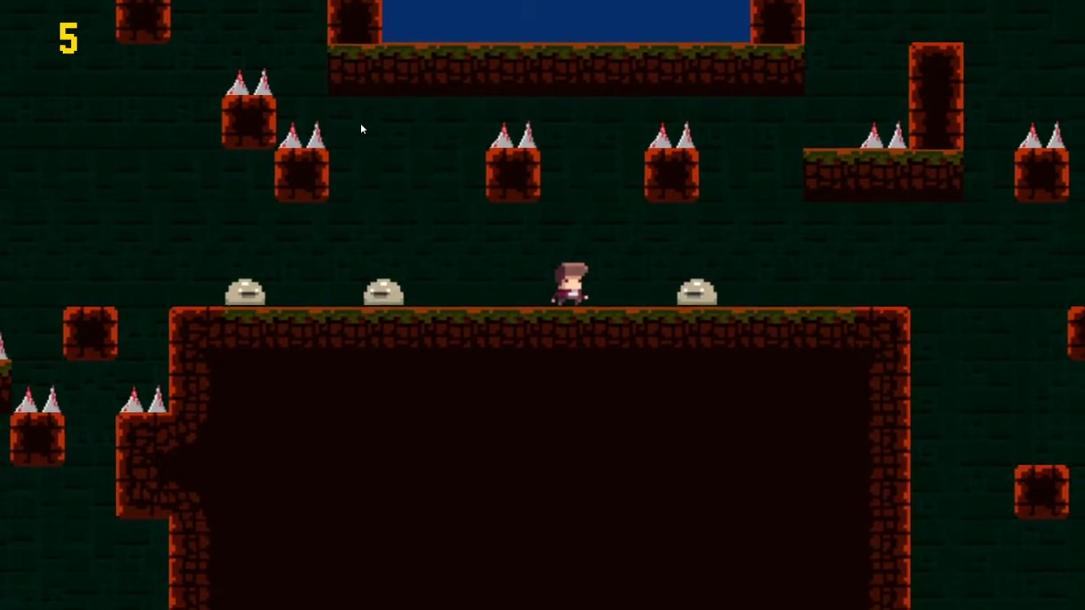
pyautogui.press('Right')
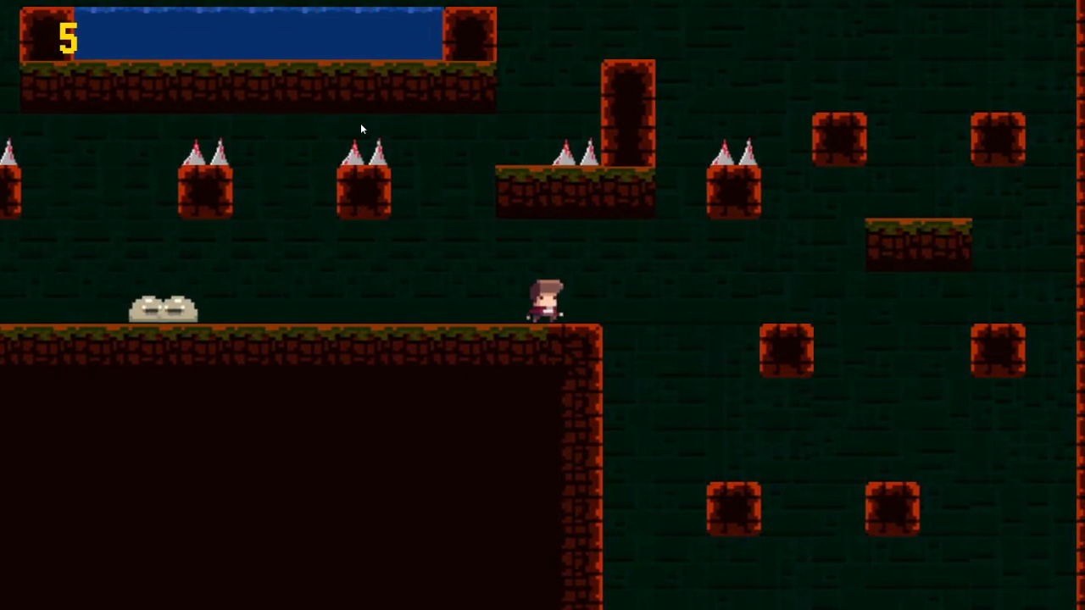
pyautogui.press('Up')
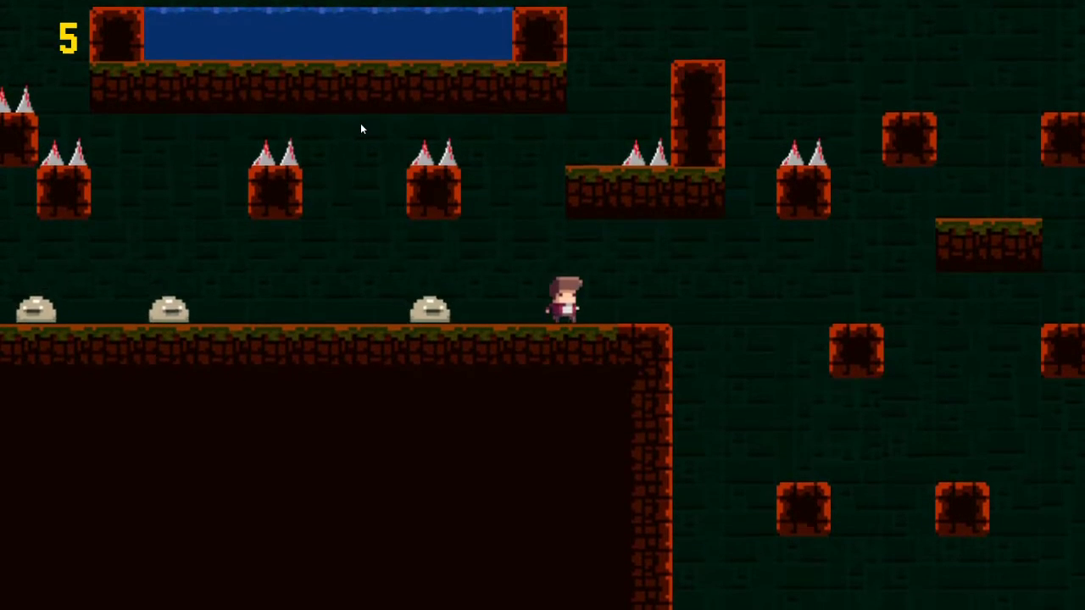
# Step down the rows of blocks and drop through the right wall gap
pyautogui.press('Right')
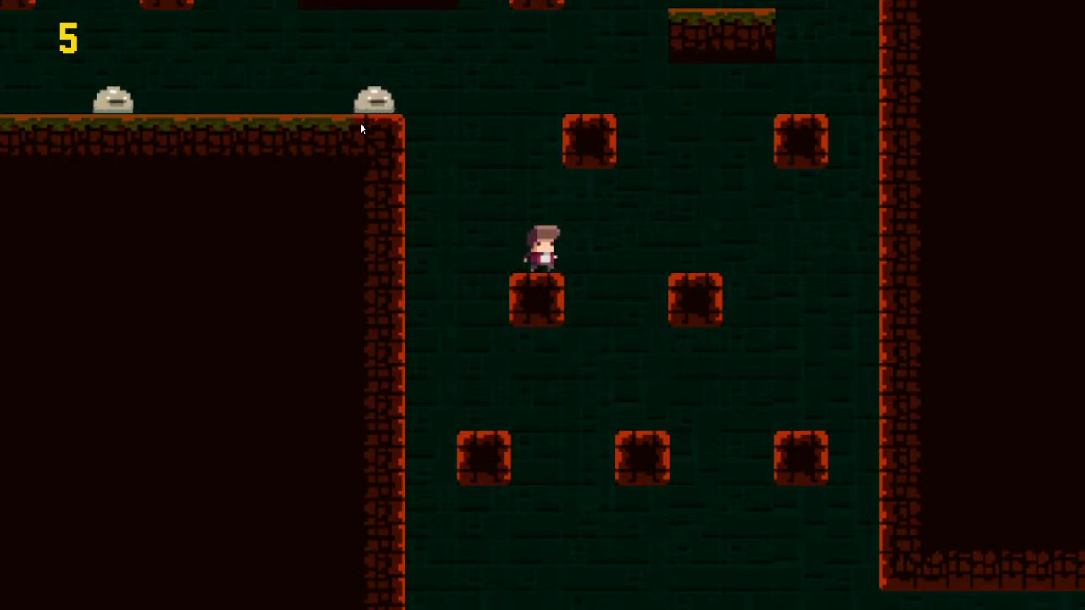
pyautogui.press('Right')
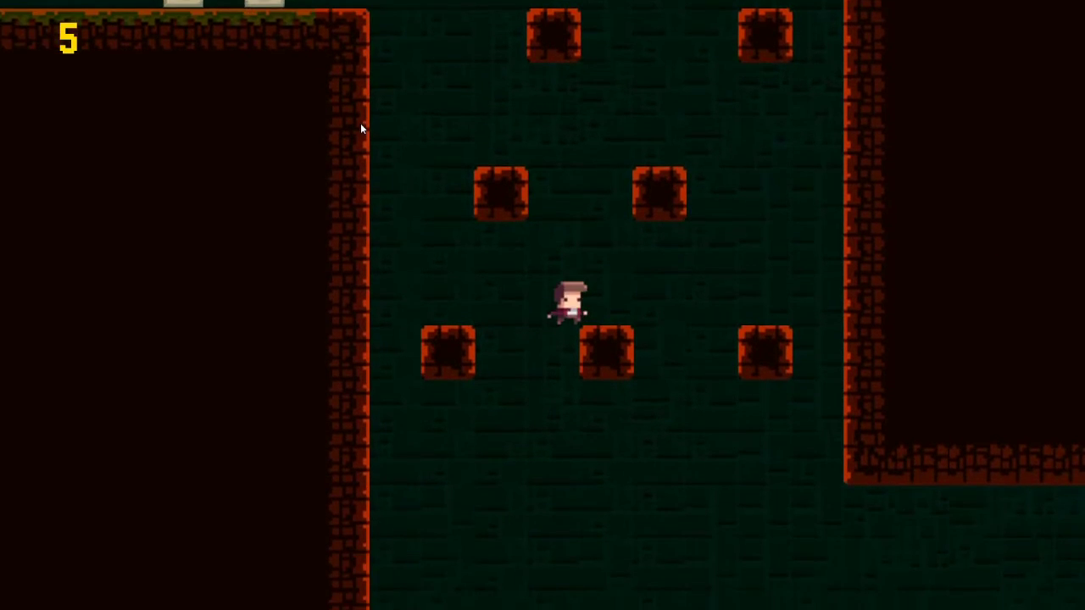
pyautogui.press('Up')
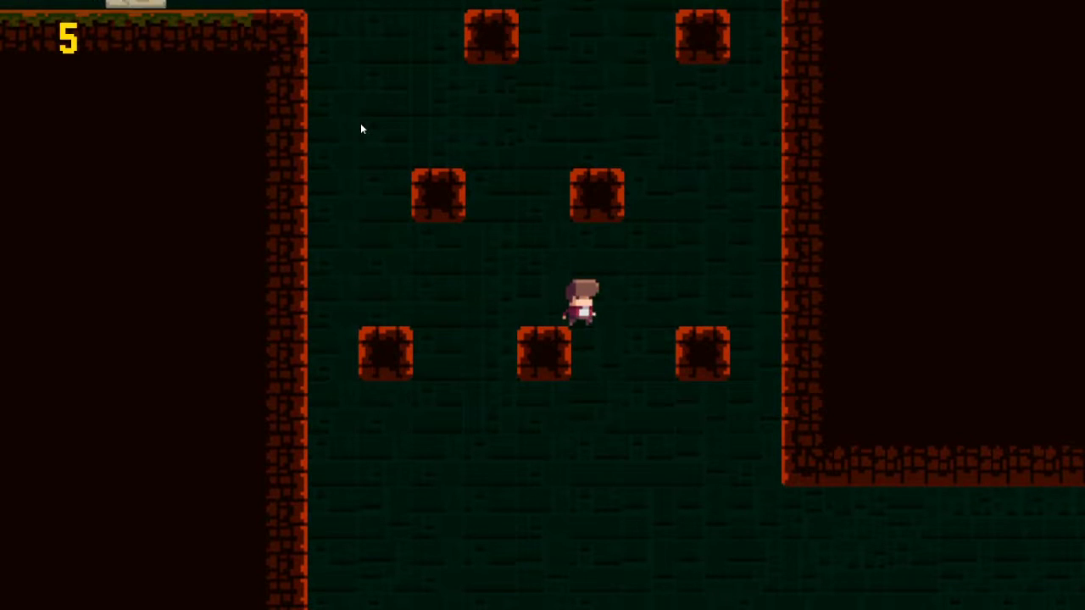
pyautogui.press('Right')
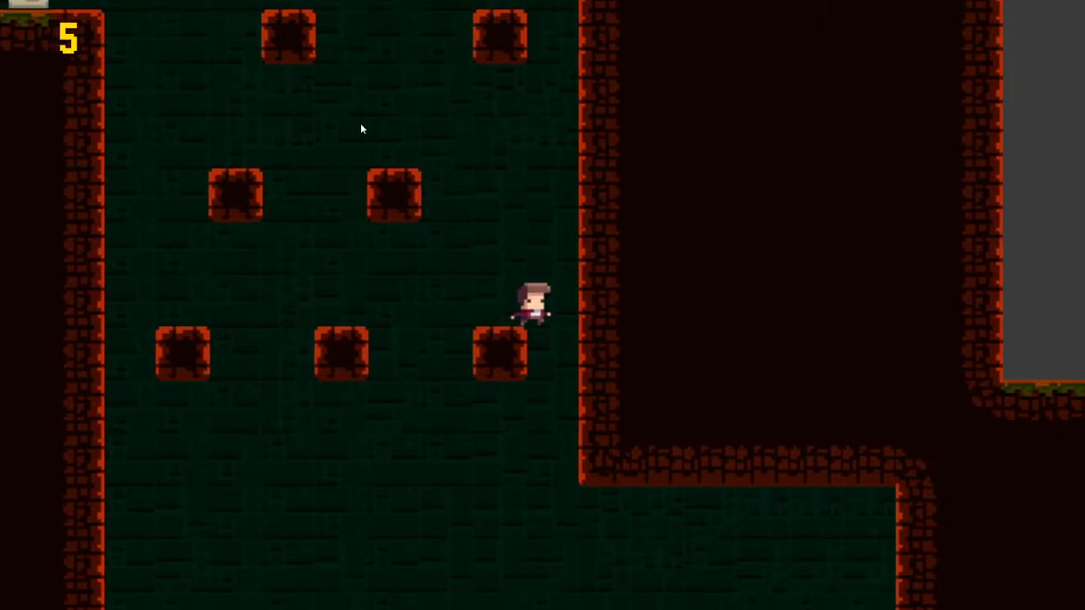
pyautogui.press('Right')
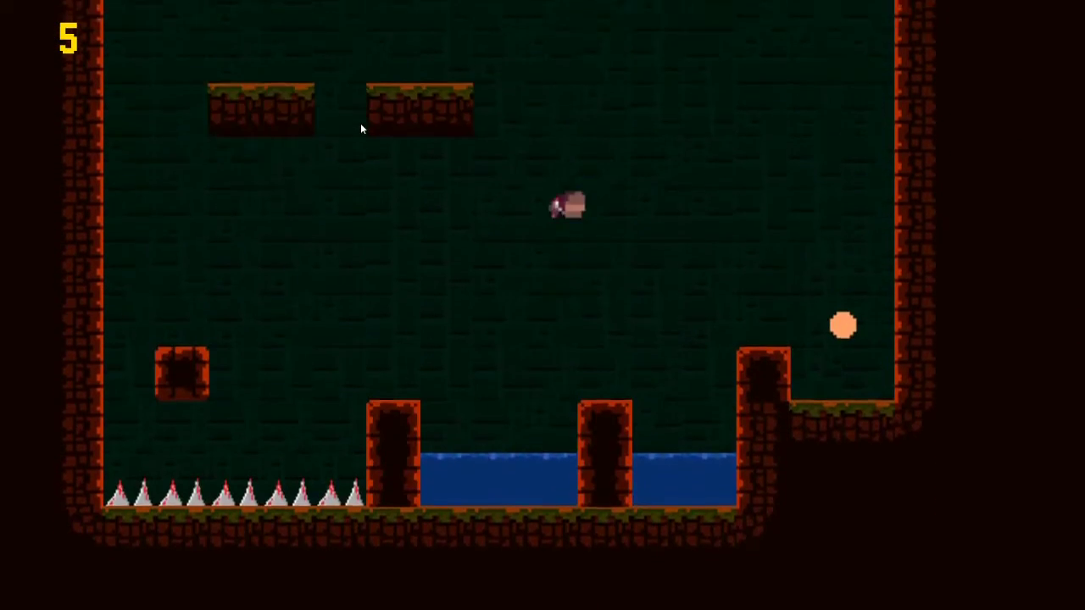
# Run from the respawn point and jump across the blocks over the spikes
pyautogui.press('Right')
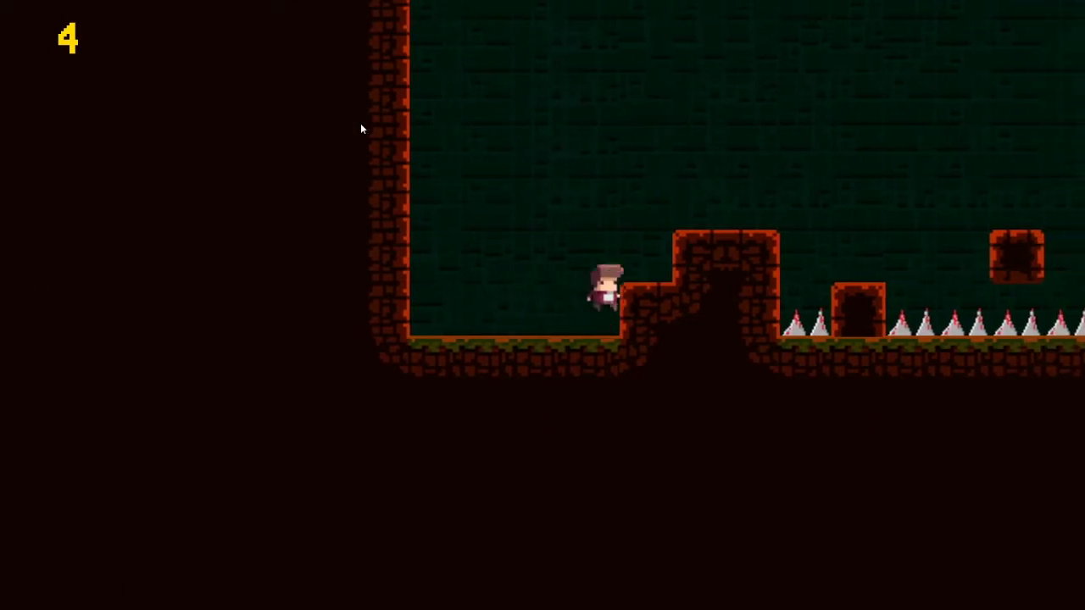
pyautogui.press('Right')
pyautogui.press('Up')
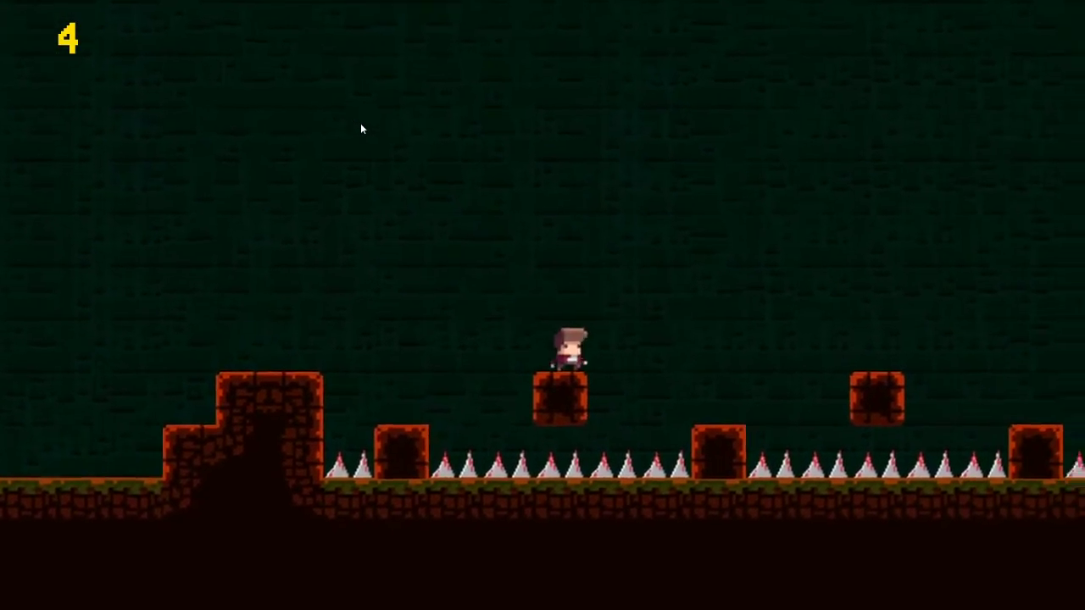
pyautogui.press('Right')
pyautogui.press('Up')
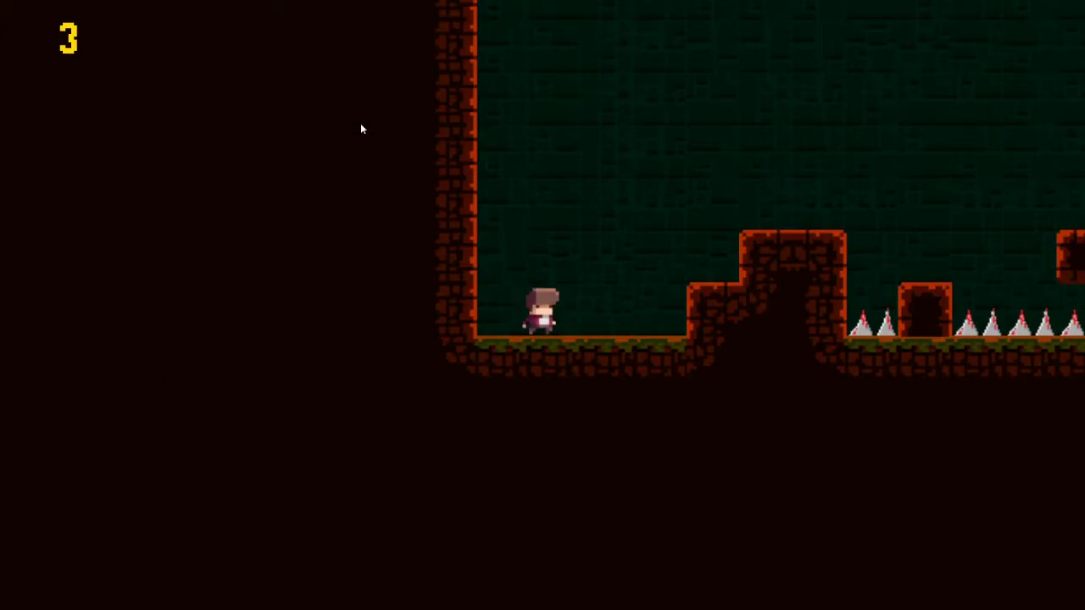
# From the room start, cross the floating blocks, climb the steps, and weave between spikes
pyautogui.press('Right')
pyautogui.press('Up')
pyautogui.press('Up')
pyautogui.press('Right')
pyautogui.press('Up')
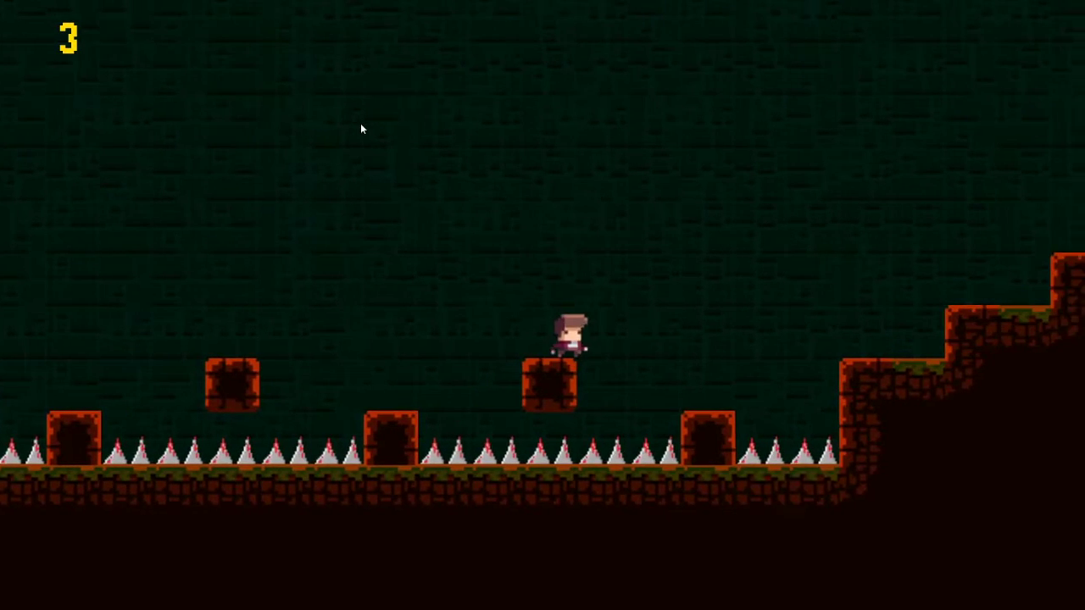
pyautogui.press('Up')
pyautogui.press('Right')
pyautogui.press('Up')
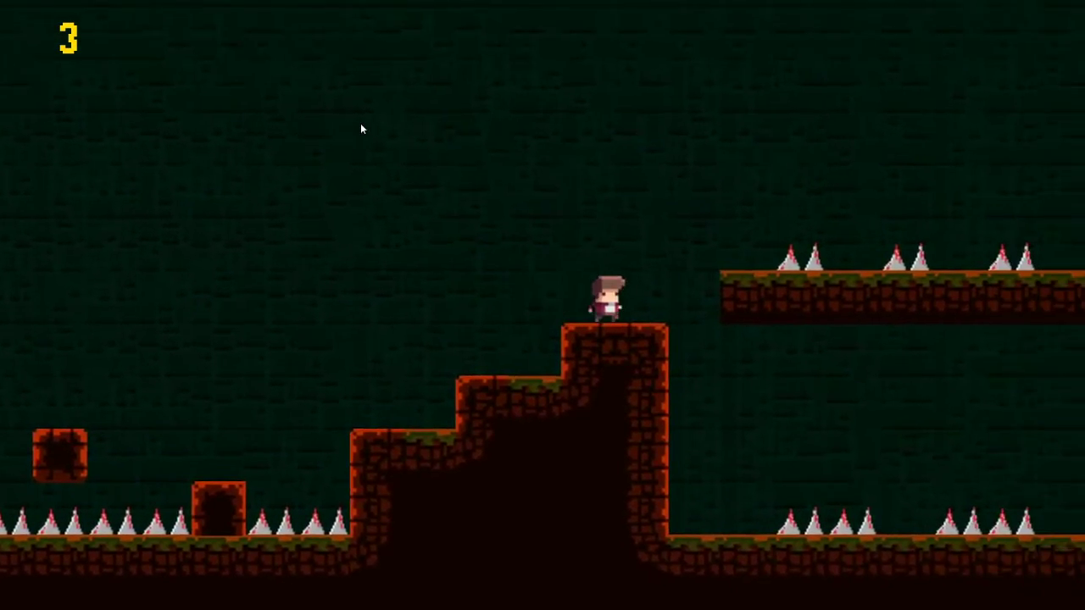
pyautogui.press('Up')
pyautogui.press('Right')
pyautogui.press('Up')
pyautogui.press('Up')
pyautogui.press('Right')
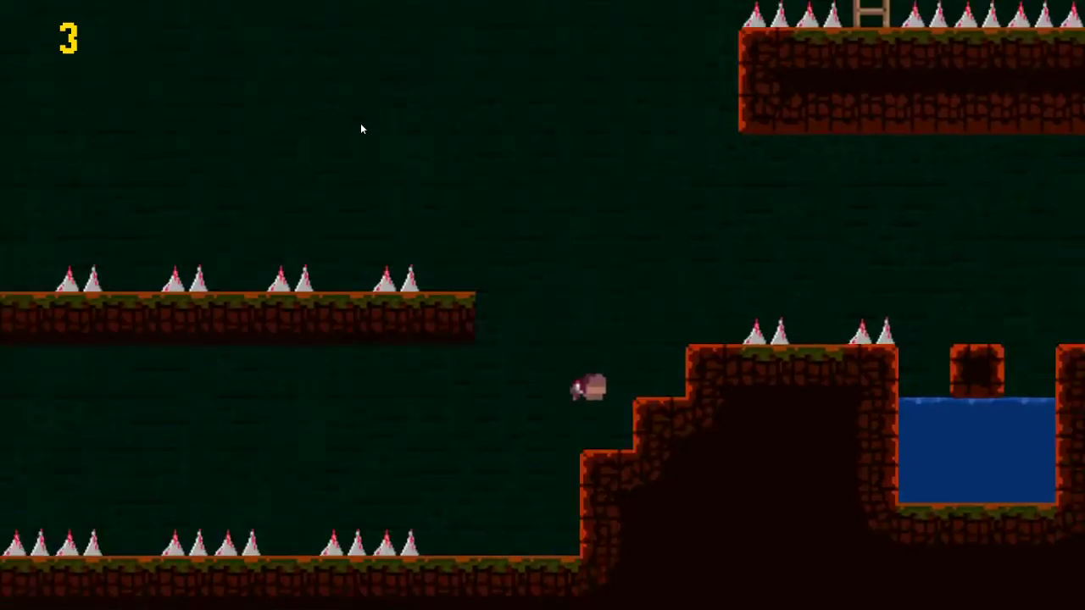
# After respawning, climb the steps and cross the spiked platform onto the small blocks
pyautogui.press('Right')
pyautogui.press('Up')
pyautogui.press('Up')
pyautogui.press('Up')
pyautogui.press('Right')
pyautogui.press('Up')
pyautogui.press('Right')
# Leap to the stepped terrain, climb to the spiked ledge, and jump off it
pyautogui.press('Up')
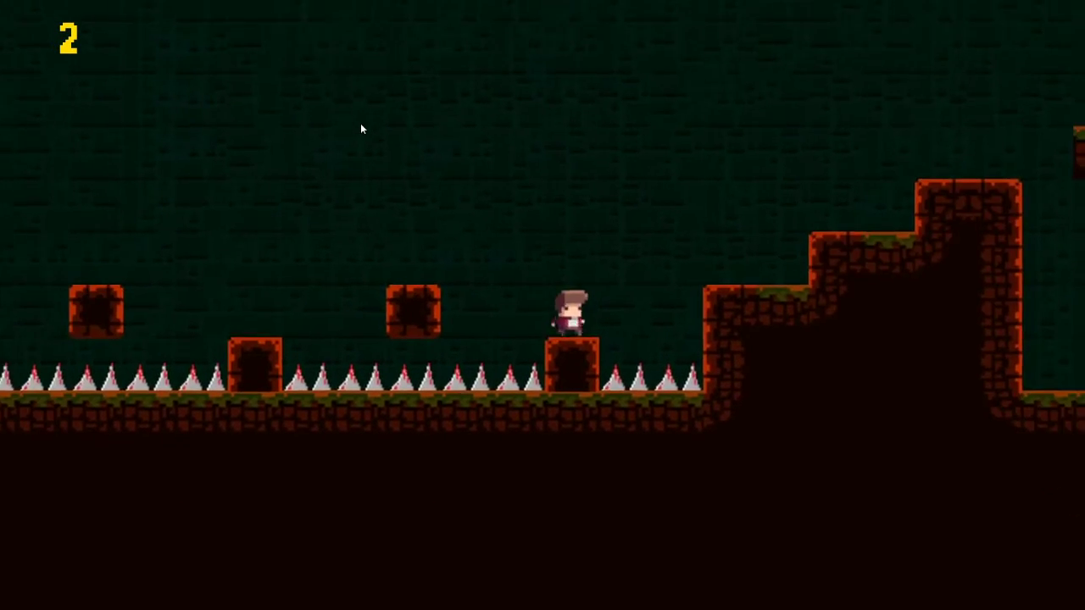
pyautogui.press('Up')
pyautogui.press('Right')
pyautogui.press('Up')
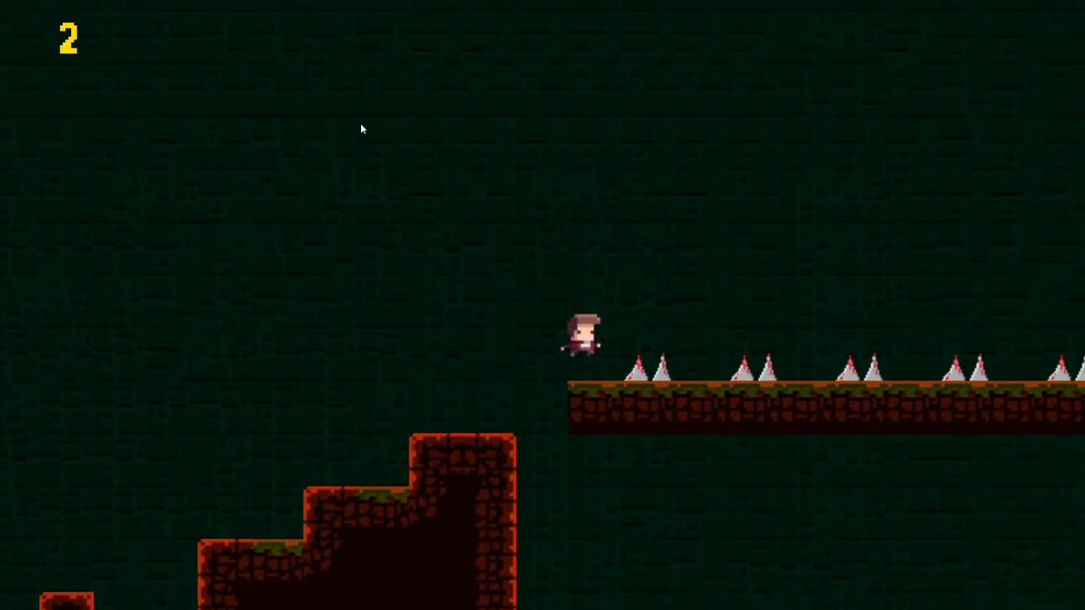
pyautogui.press('Up')
pyautogui.press('Right')
pyautogui.press('Up')
pyautogui.press('Up')
# Respawn again and hop onto the block past the checkpoint over the spikes
pyautogui.press('Right')
pyautogui.press('Up')
pyautogui.press('Right')
pyautogui.press('Up')
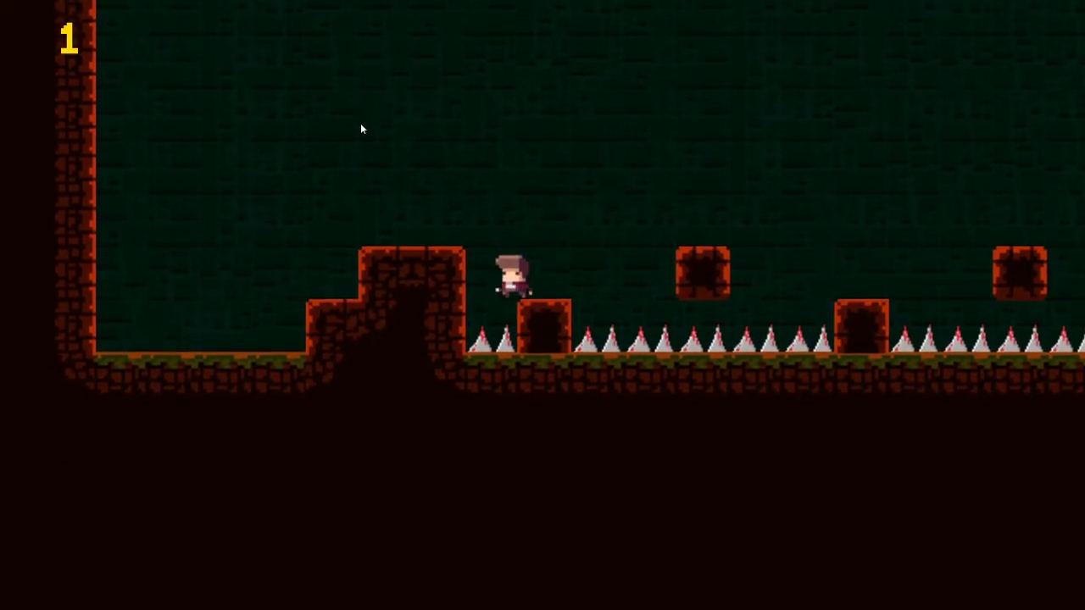
pyautogui.press('Up')
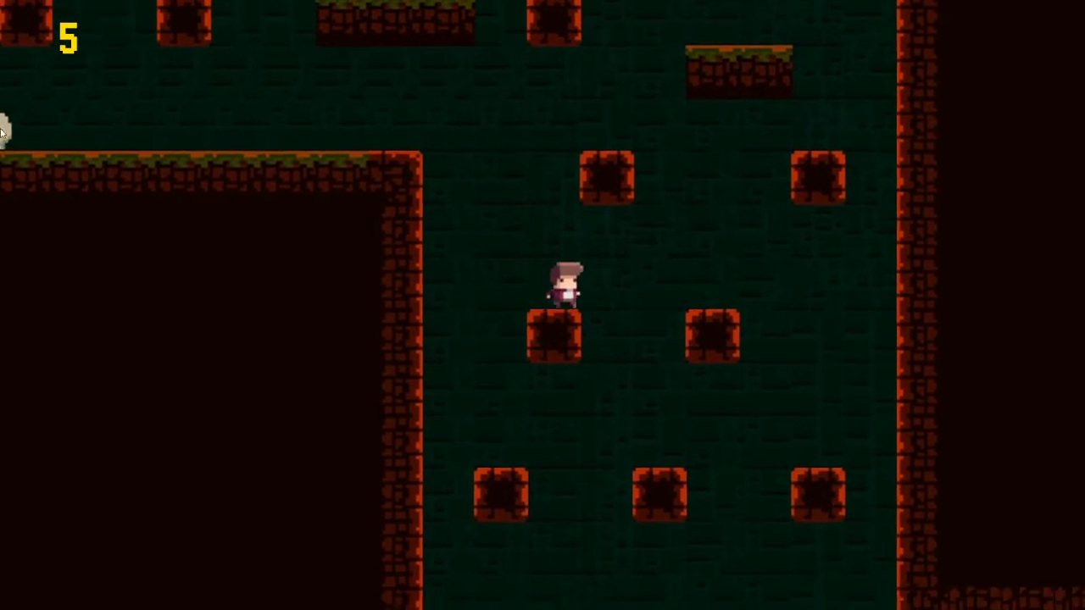
# Drop down the shaft, cross the water pillars and spikes, and collect the orange orb
pyautogui.press('Down')
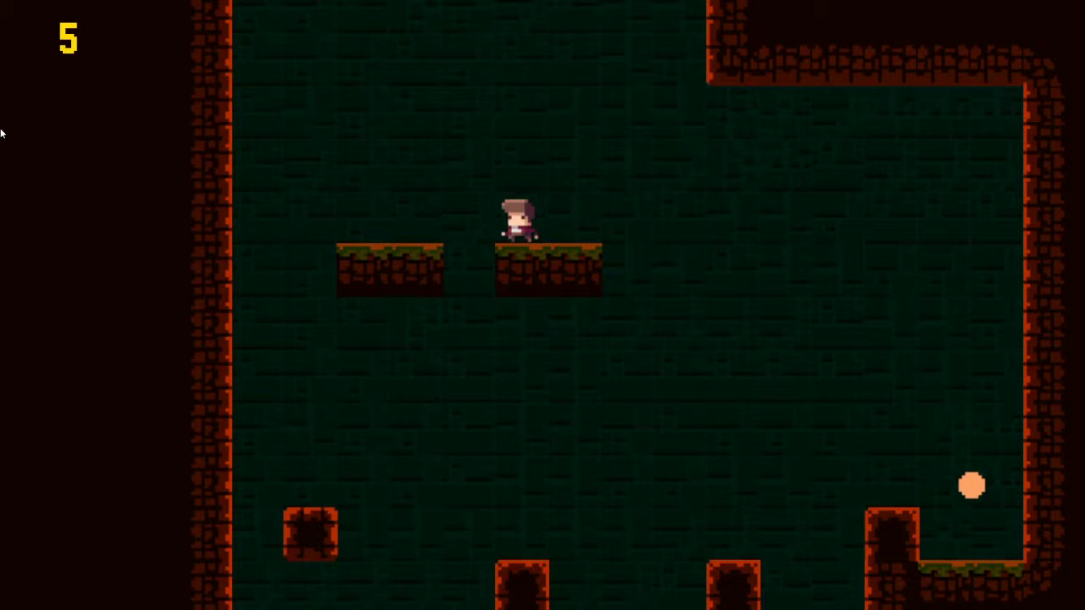
pyautogui.press('Right')
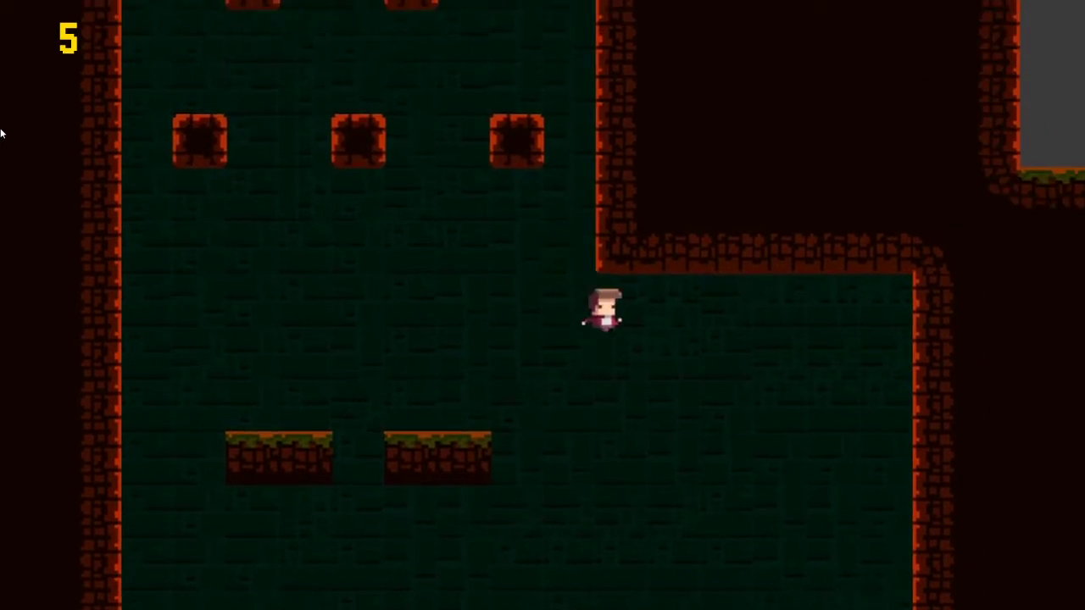
pyautogui.press('Up')
pyautogui.press('Right')
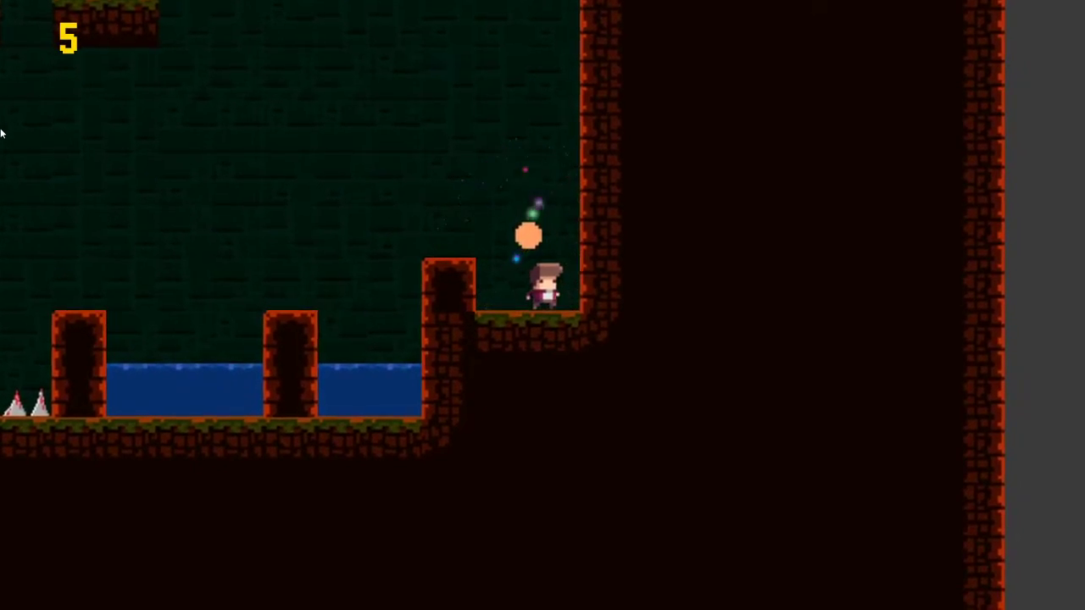
# Hop across the blocks over the spike field; the first attempt ends in a respawn
pyautogui.press('Right')
pyautogui.press('Up')
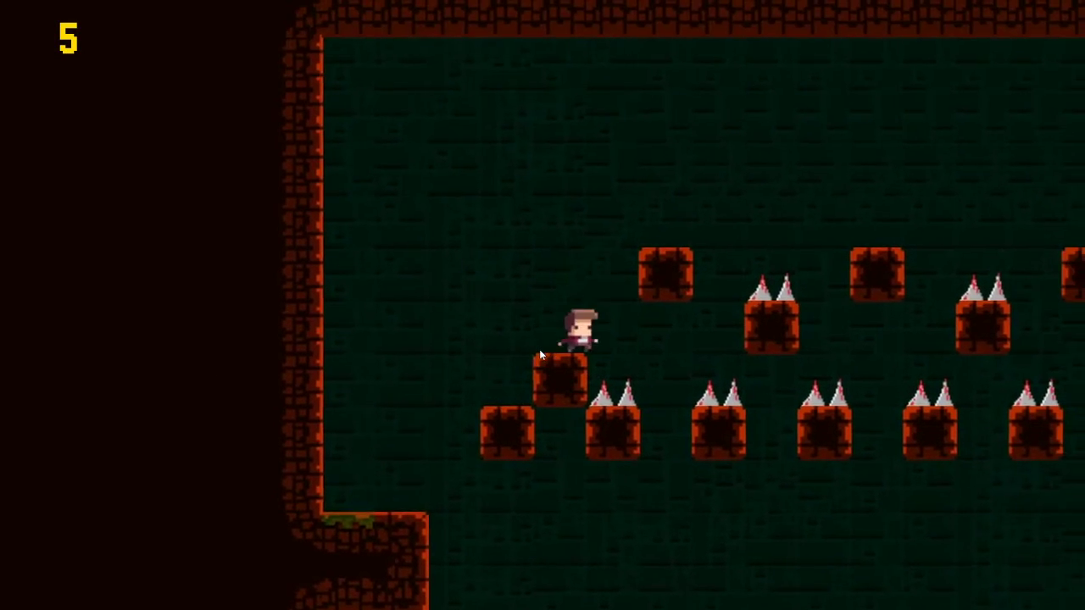
pyautogui.press('Up')
pyautogui.press('Right')
pyautogui.press('Up')
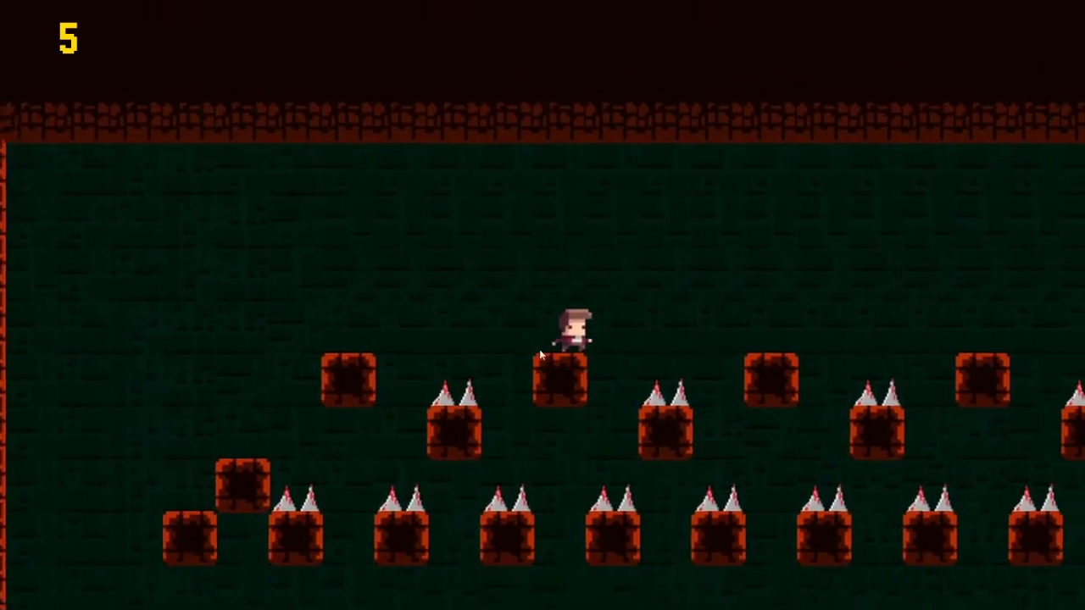
pyautogui.press('Up')
pyautogui.press('Right')
pyautogui.press('Up')
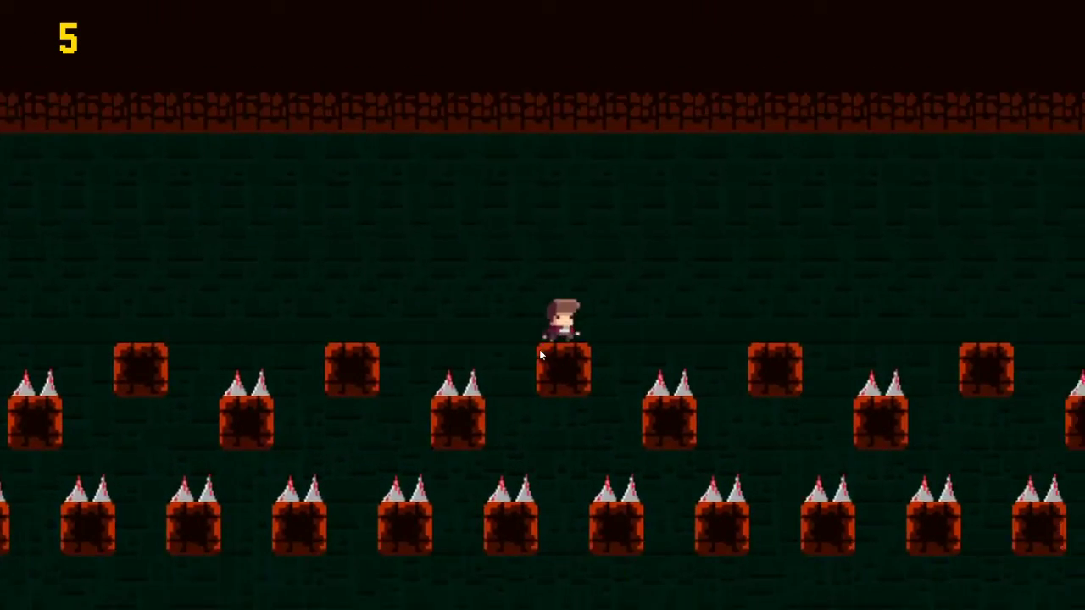
pyautogui.press('Up')
pyautogui.press('Right')
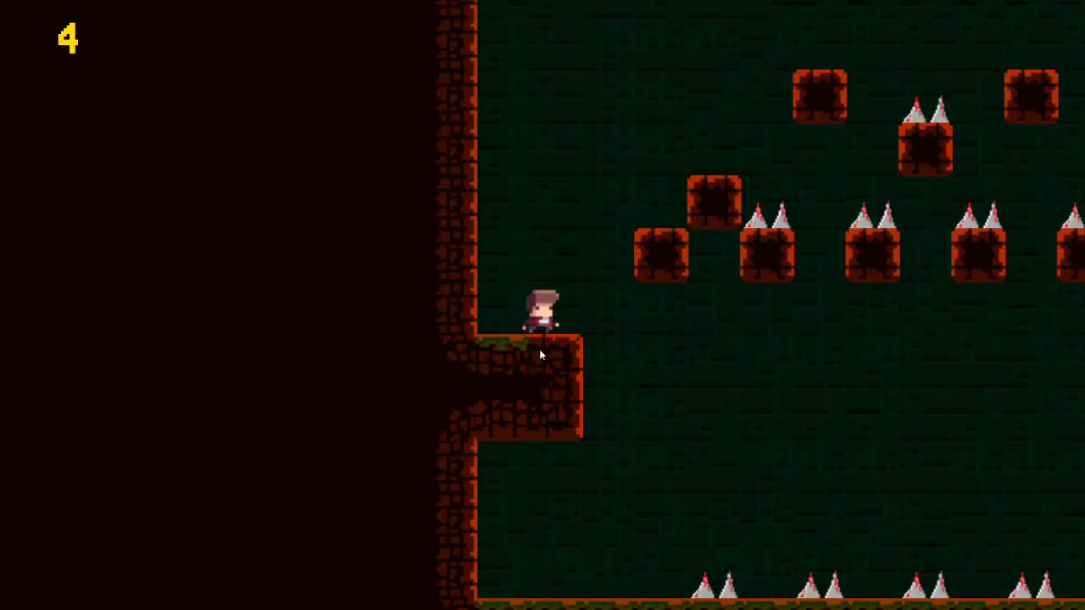
# From the respawn ledge, cross the upper block row to the last block before the wall
pyautogui.press('Up')
pyautogui.press('Right')
pyautogui.press('Right')
pyautogui.press('Up')
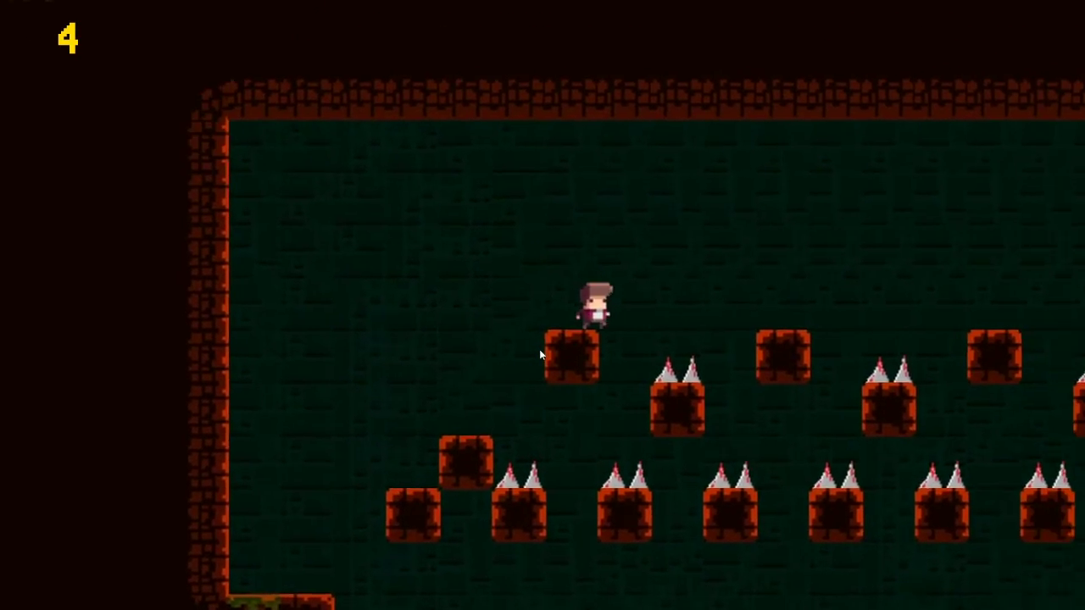
pyautogui.press('Up')
pyautogui.press('Right')
pyautogui.press('Up')
pyautogui.press('Right')
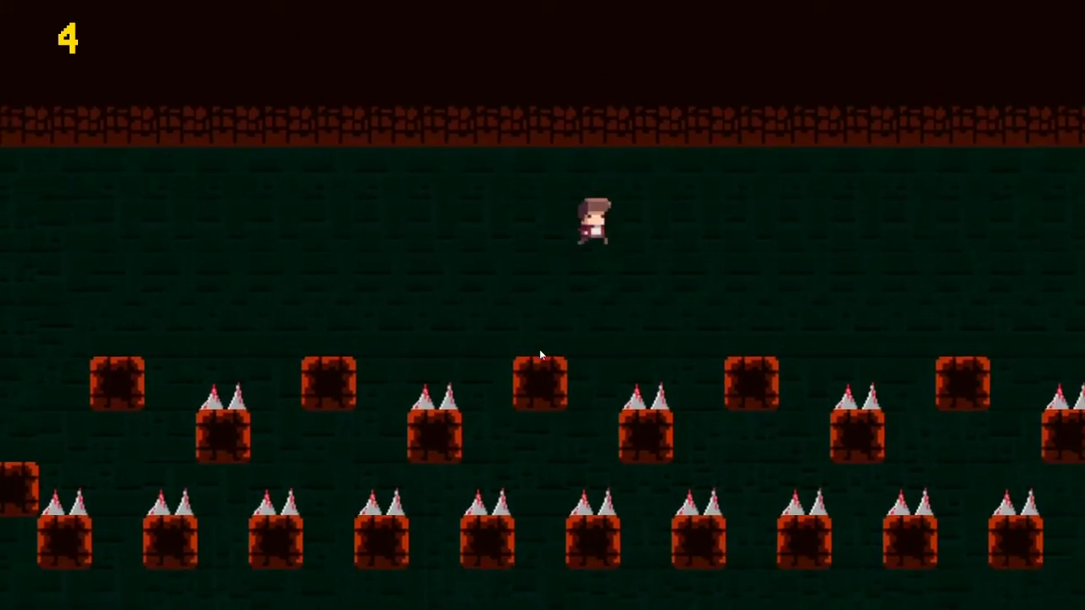
pyautogui.press('Up')
pyautogui.press('Up')
pyautogui.press('Up')
pyautogui.press('Up')
pyautogui.press('Up')
pyautogui.press('Right')
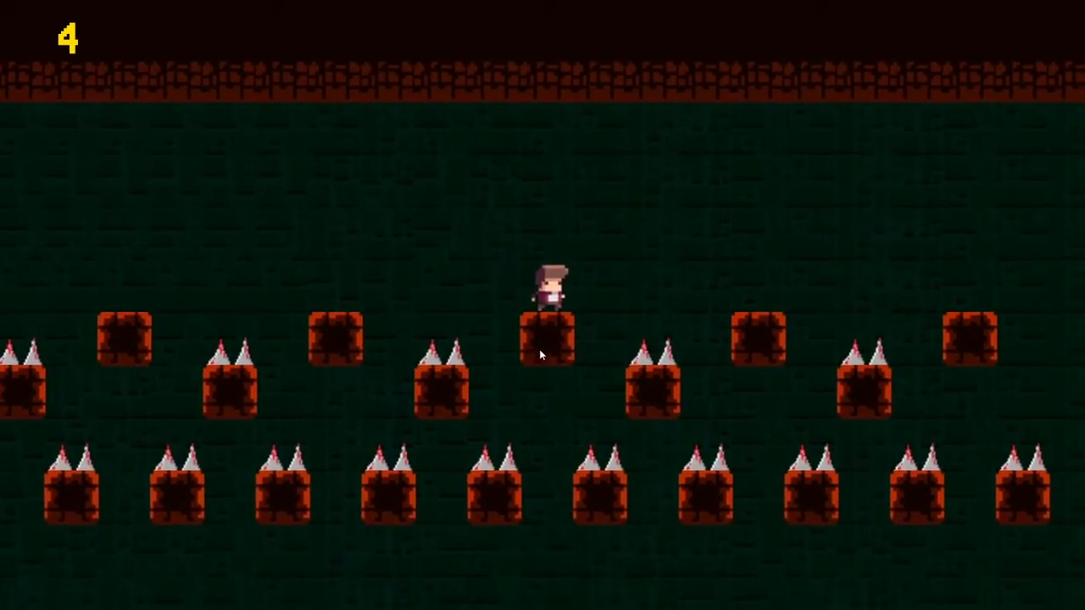
pyautogui.press('Up')
pyautogui.press('Up')
pyautogui.press('Right')
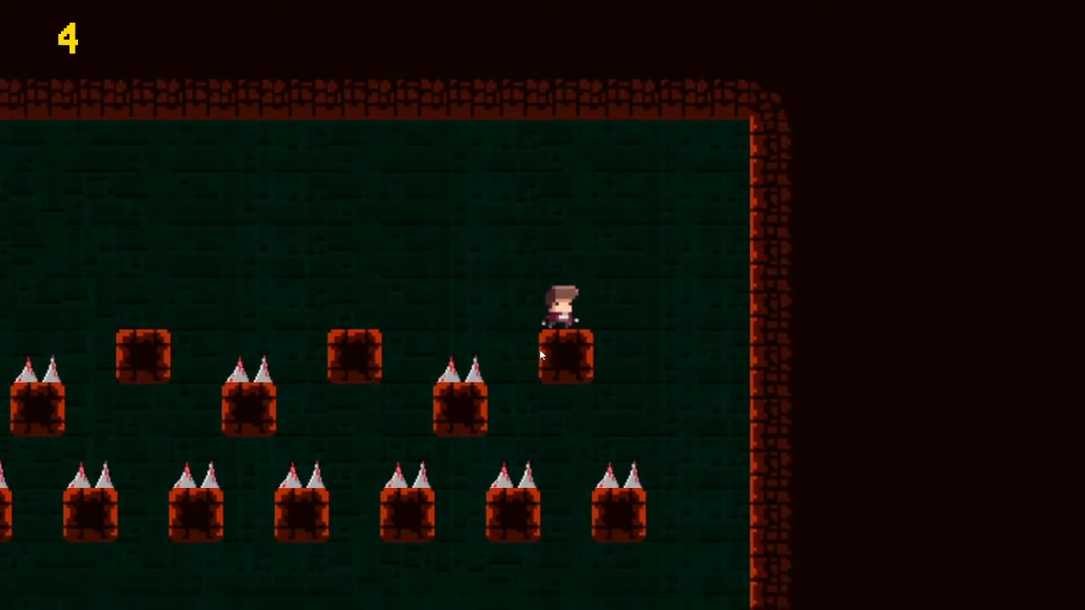
pyautogui.press('Up')
pyautogui.press('Up')
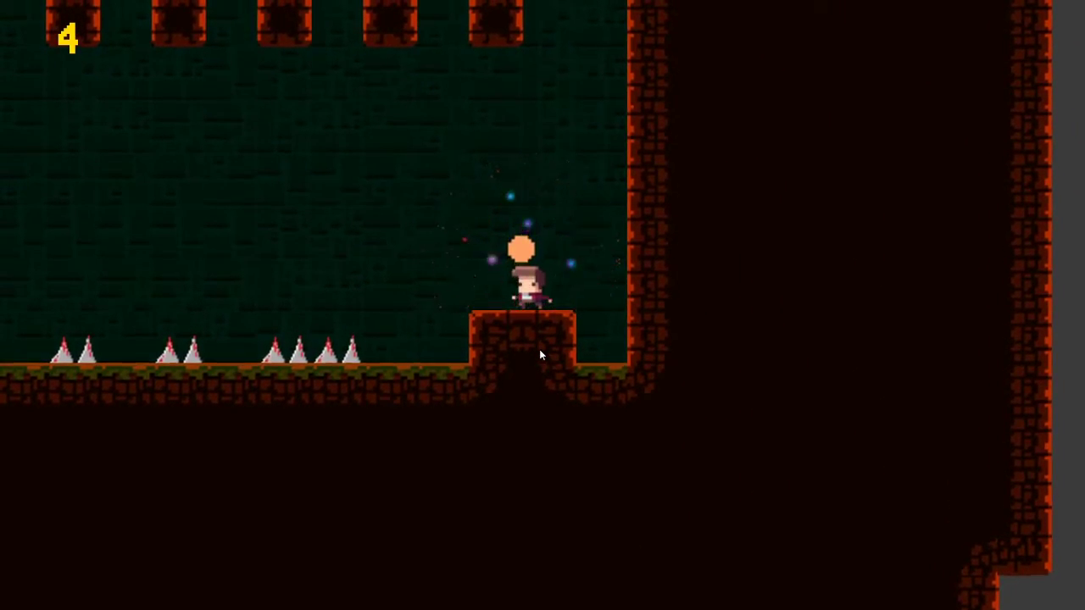
# Climb the ladder, follow the stepped platform and leap at the spiked gap
pyautogui.press('Left')
pyautogui.press('Up')
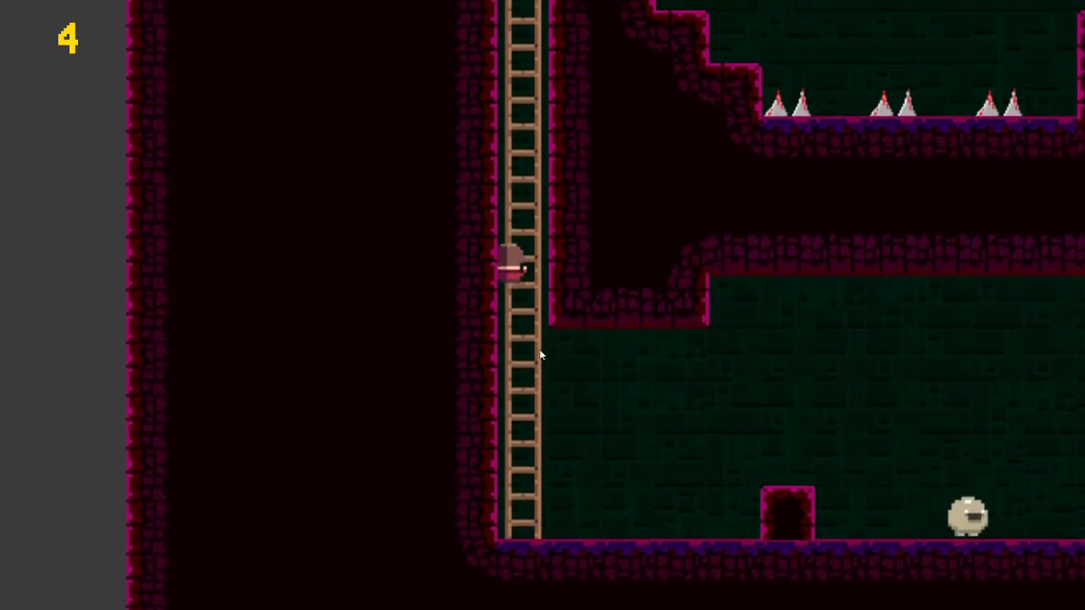
pyautogui.press('Up')
pyautogui.press('Right')
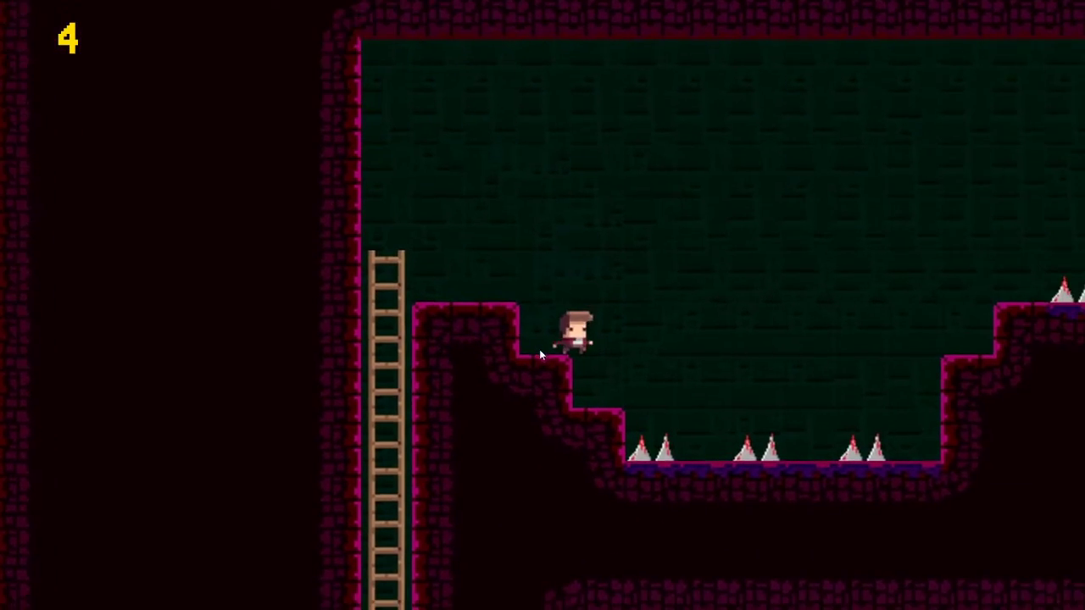
pyautogui.press('Right')
pyautogui.press('Up')
pyautogui.press('Right')
pyautogui.press('Right')
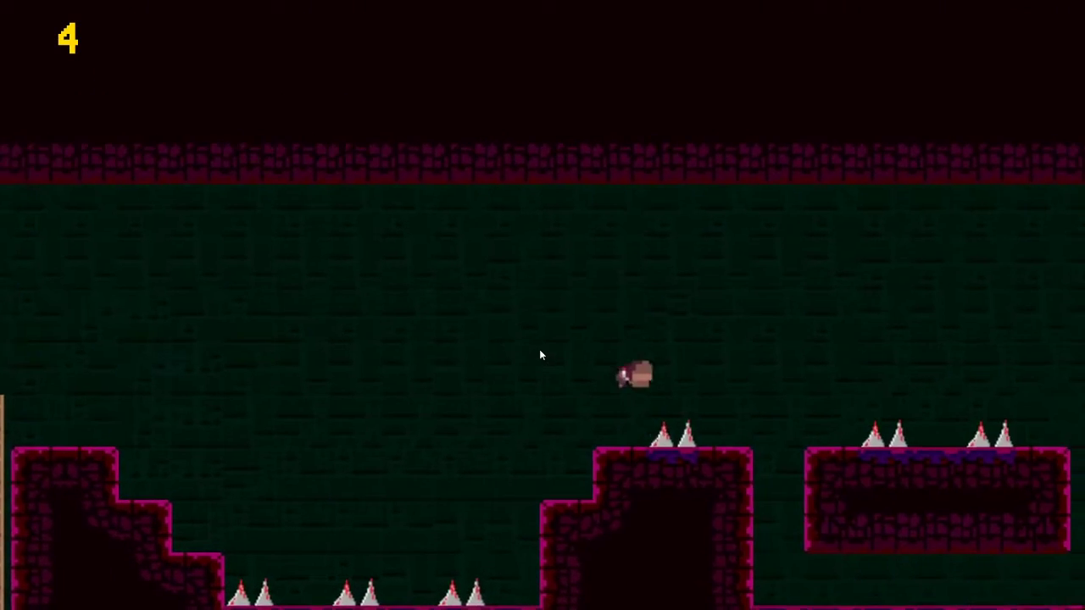
# Climb the ladder again and descend the stepped platform between the floor spikes
pyautogui.press('Left')
pyautogui.press('Up')
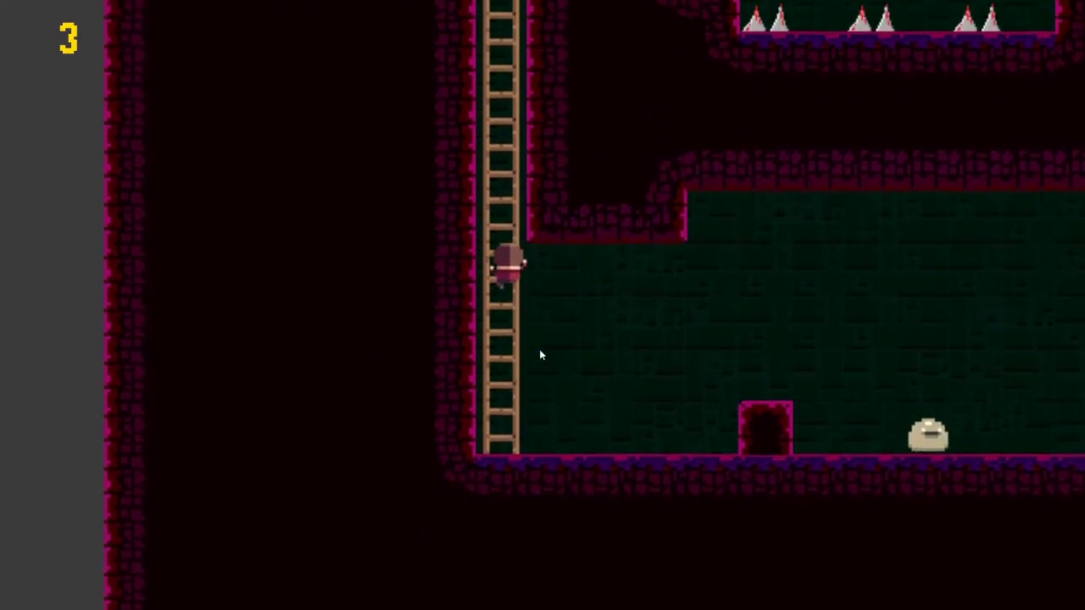
pyautogui.press('Up')
pyautogui.press('Up')
pyautogui.press('Up')
pyautogui.press('Right')
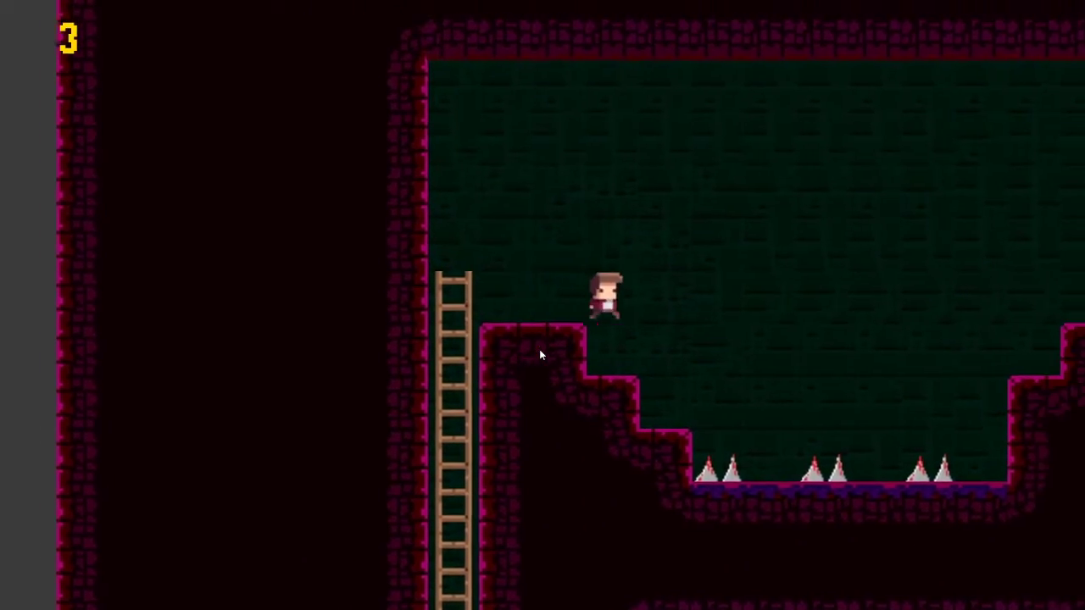
pyautogui.press('Right')
pyautogui.press('Up')
pyautogui.press('Right')
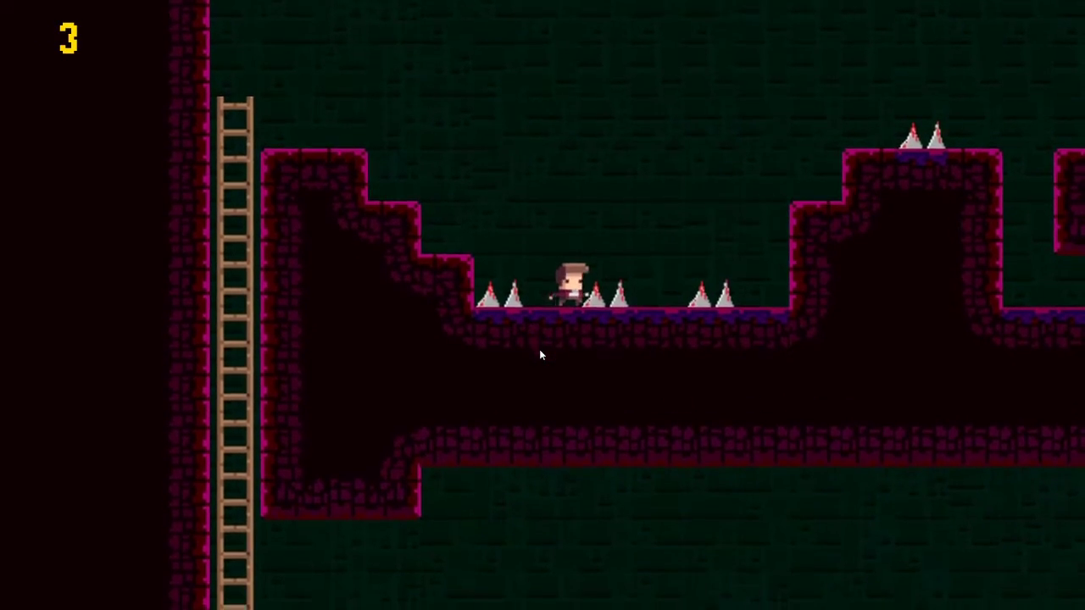
# Clear the floor spikes, mount the raised platform and reach the floating platform
pyautogui.press('Up')
pyautogui.press('Right')
pyautogui.press('Right')
pyautogui.press('Right')
pyautogui.press('Up')
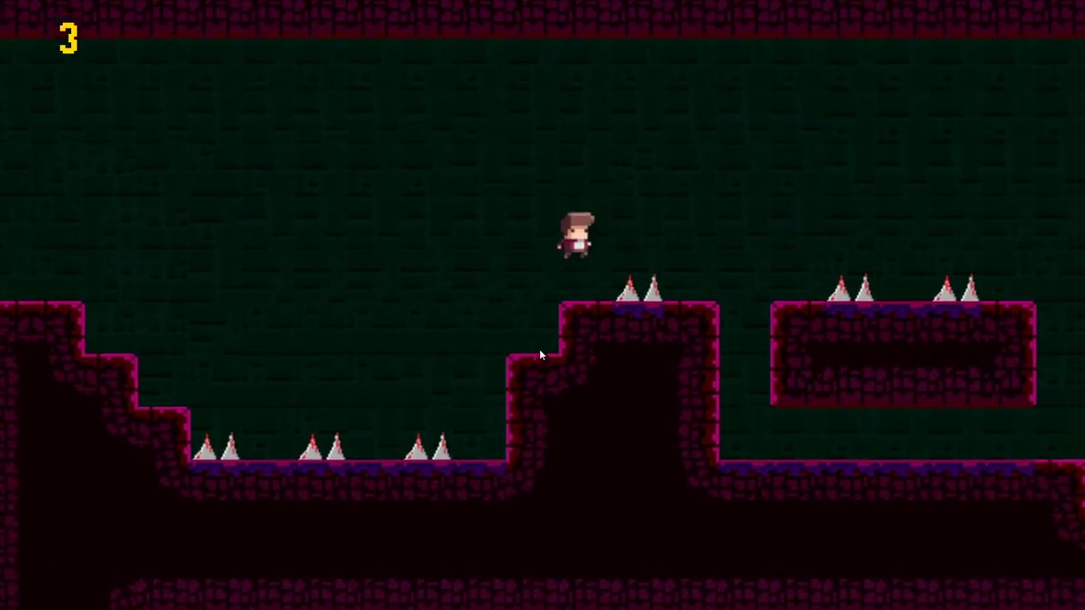
pyautogui.press('Right')
pyautogui.press('Right')
pyautogui.press('Up')
pyautogui.press('Right')
pyautogui.press('Right')
# Jump the spike pairs and hop across the small floating blocks to the lower row
pyautogui.press('Up')
pyautogui.press('Right')
pyautogui.press('Up')
pyautogui.press('Right')
pyautogui.press('Up')
pyautogui.press('Right')
pyautogui.press('Right')
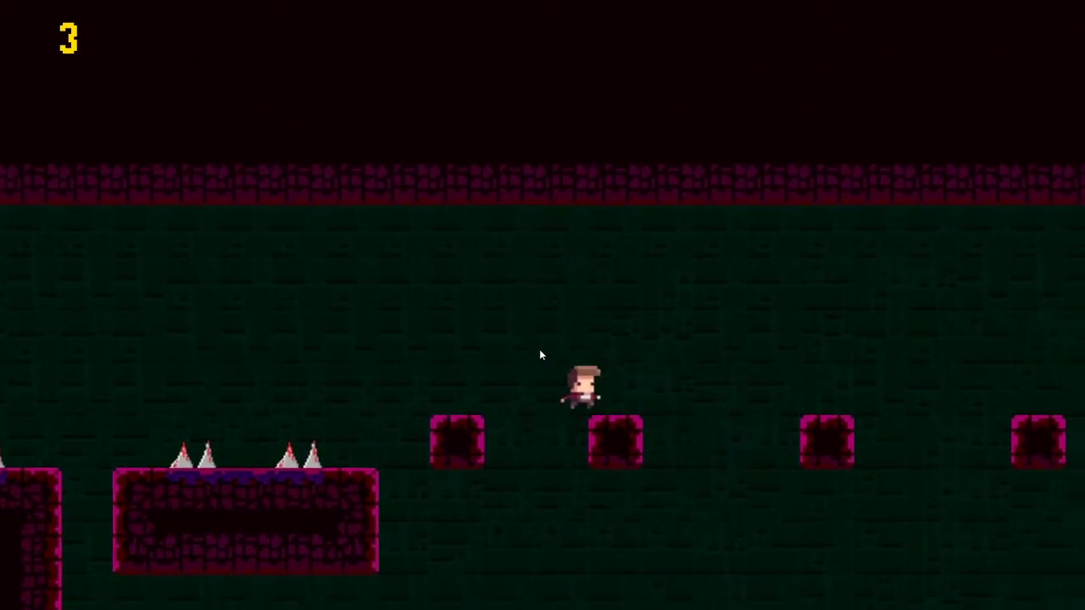
pyautogui.press('Up')
pyautogui.press('Right')
pyautogui.press('Up')
pyautogui.press('Right')
pyautogui.press('Up')
pyautogui.press('Right')
pyautogui.press('Right')
pyautogui.press('Right')
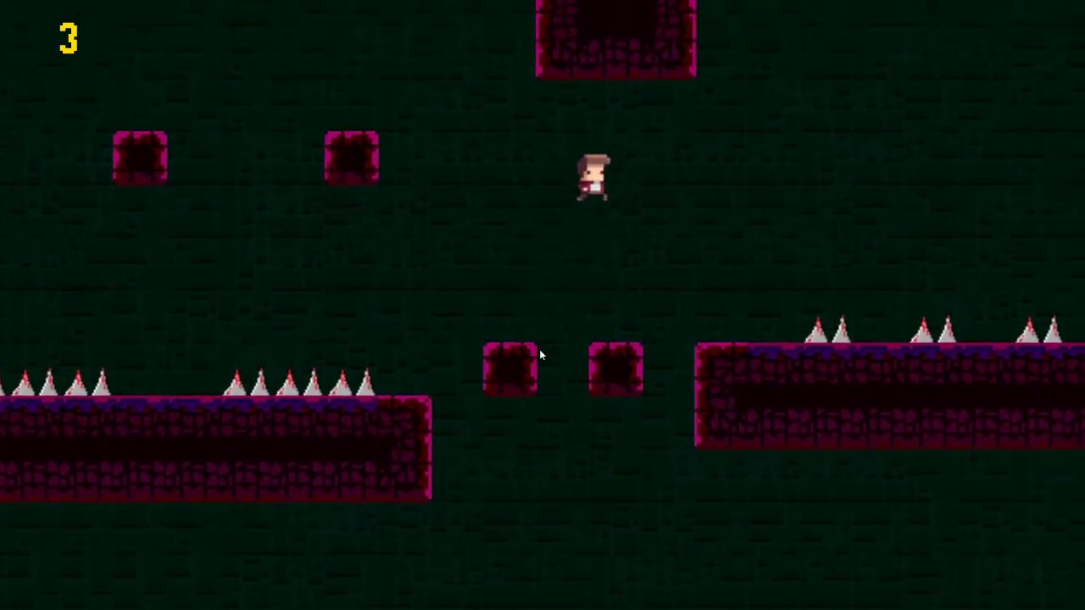
pyautogui.press('Right')
# Cross the long spiked platform and walk through the gap in the floor
pyautogui.press('space')
pyautogui.press('Right')
pyautogui.press('space')
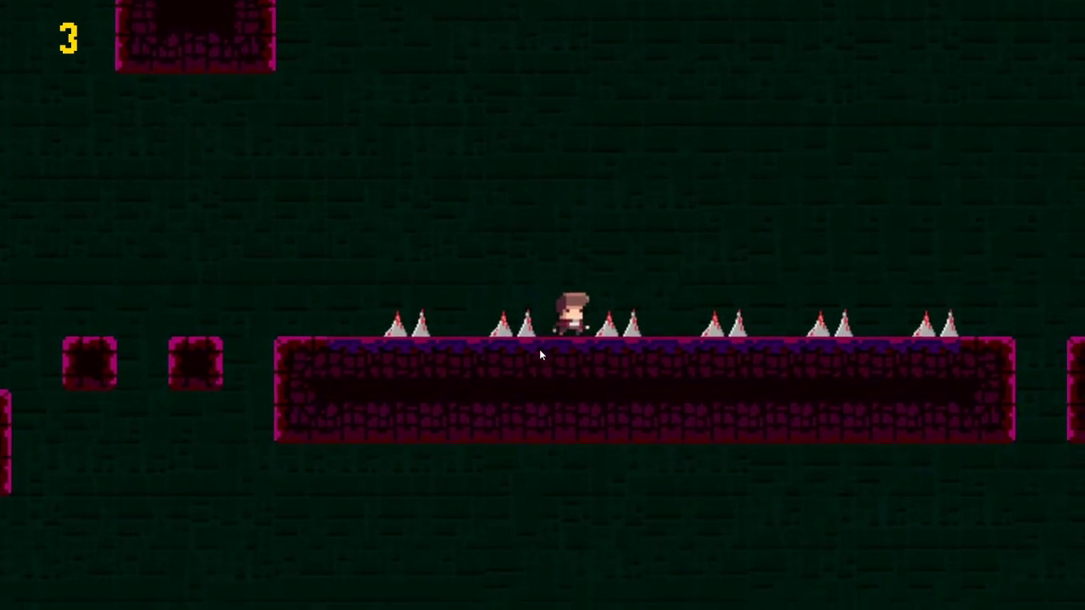
pyautogui.press('space')
pyautogui.press('Right')
pyautogui.press('space')
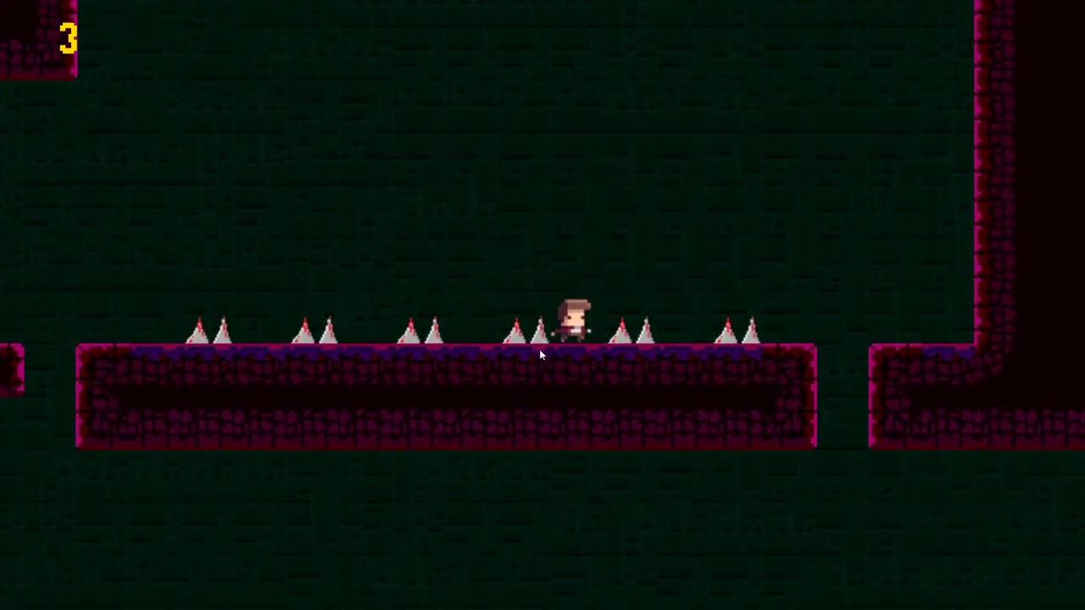
pyautogui.press('space')
pyautogui.press('Right')
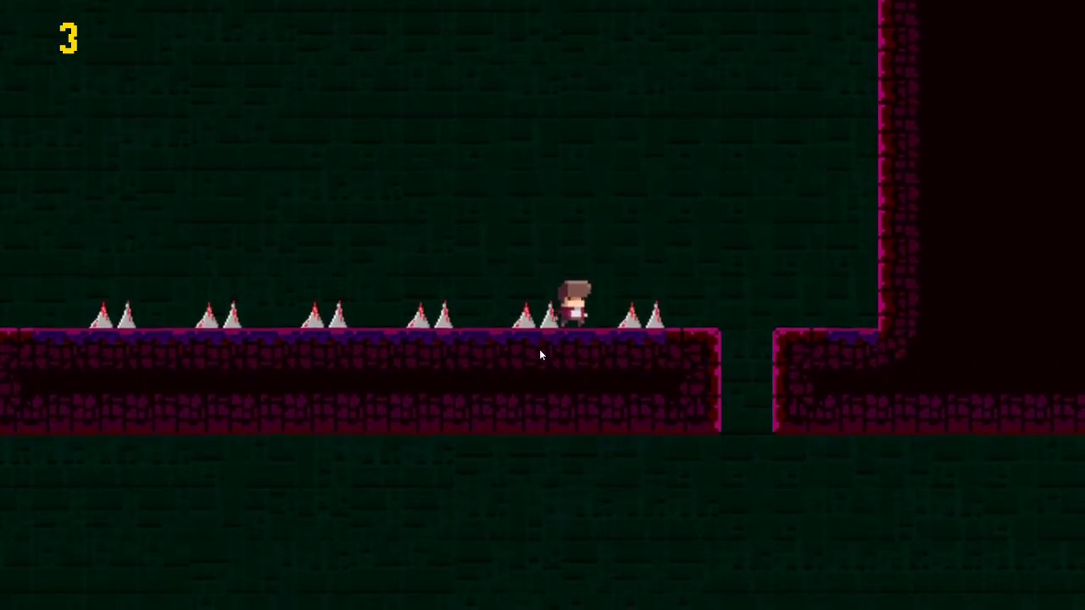
pyautogui.press('space')
pyautogui.press('Right')
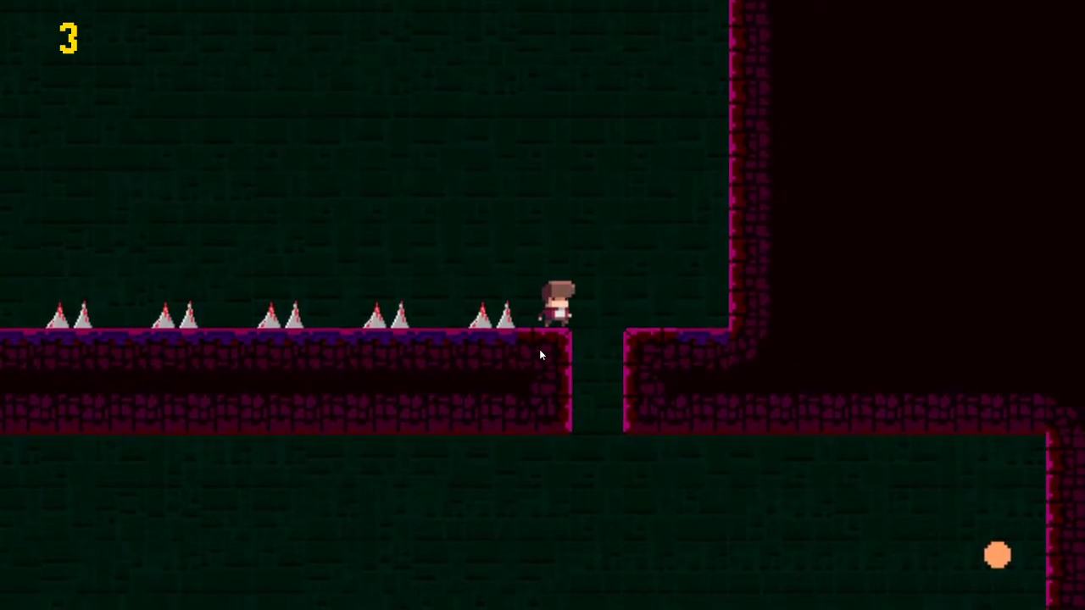
pyautogui.press('Right')
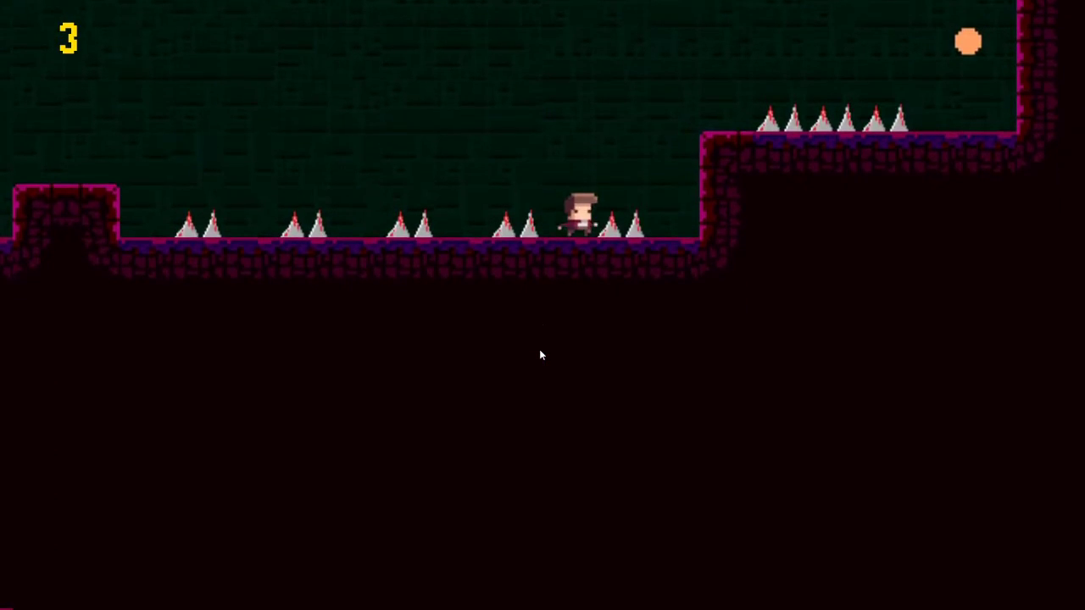
pyautogui.press('Right')
# Jump up the spiked ledge and collect the orange orb
pyautogui.press('space')
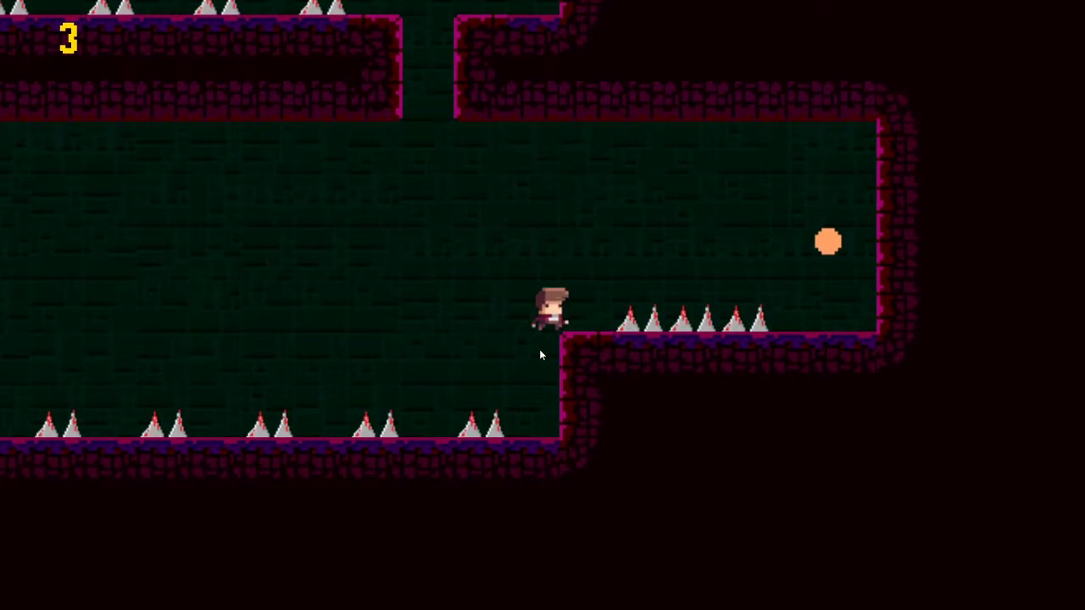
pyautogui.press('space')
pyautogui.press('Right')
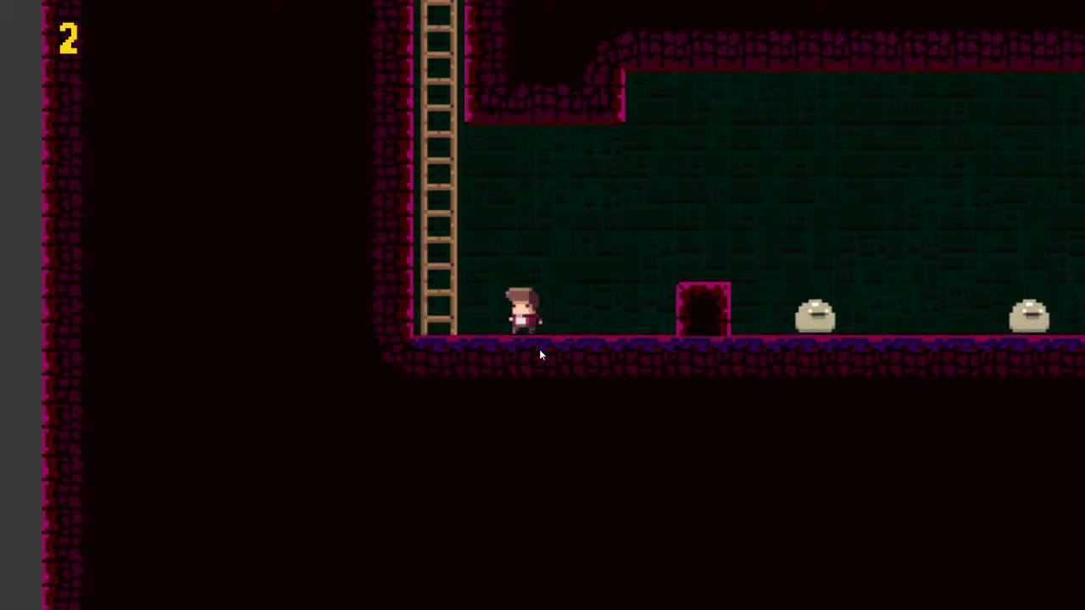
# Return to the tall ladder and climb onto the ledge above the corridor
pyautogui.press('Left')
pyautogui.press('Up')
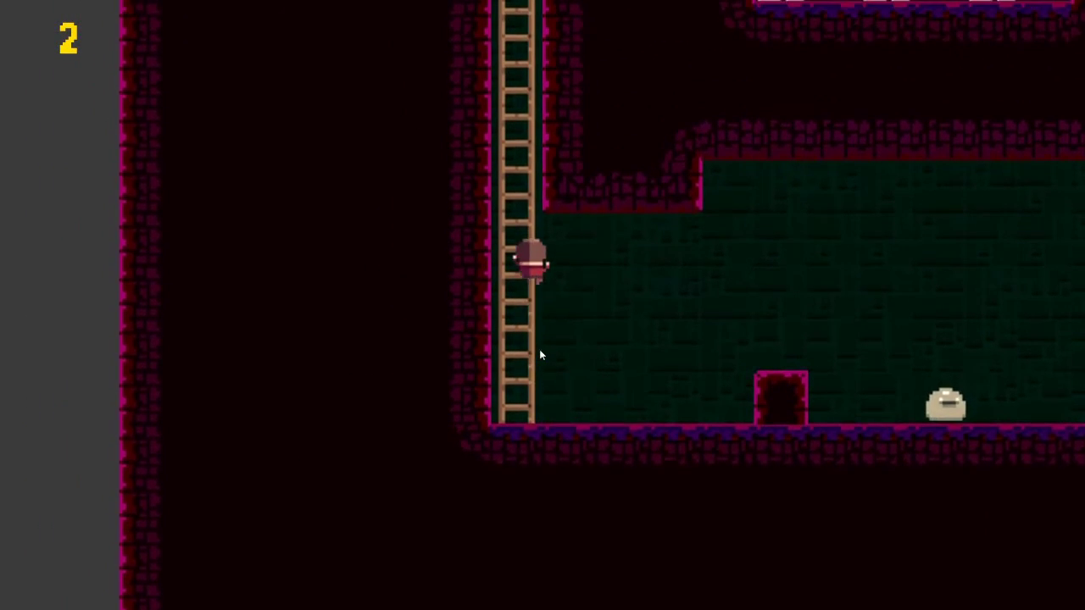
pyautogui.press('Up')
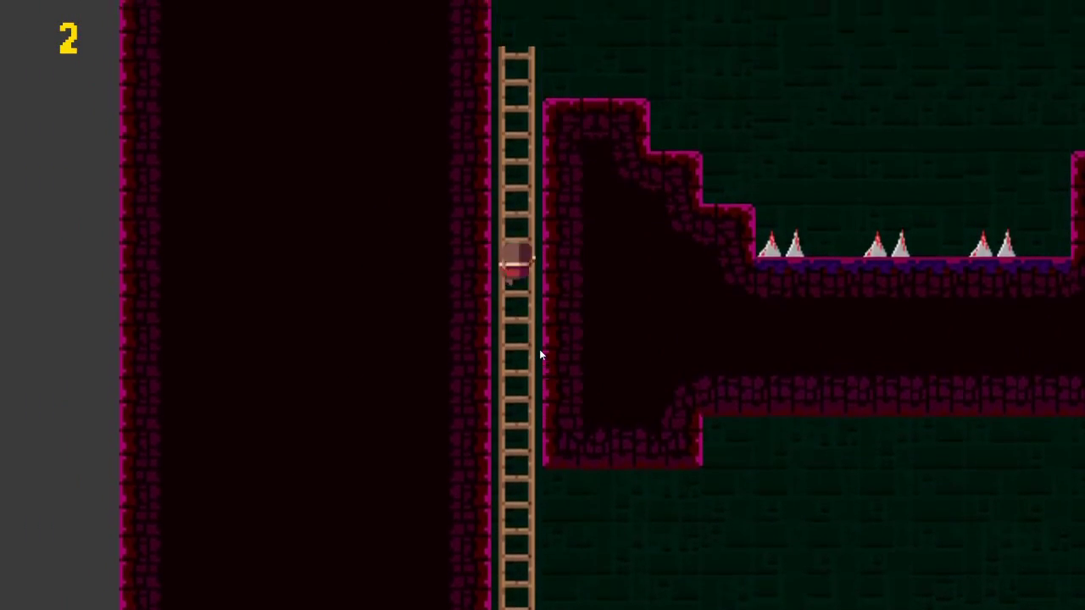
pyautogui.press('Up')
pyautogui.press('Right')
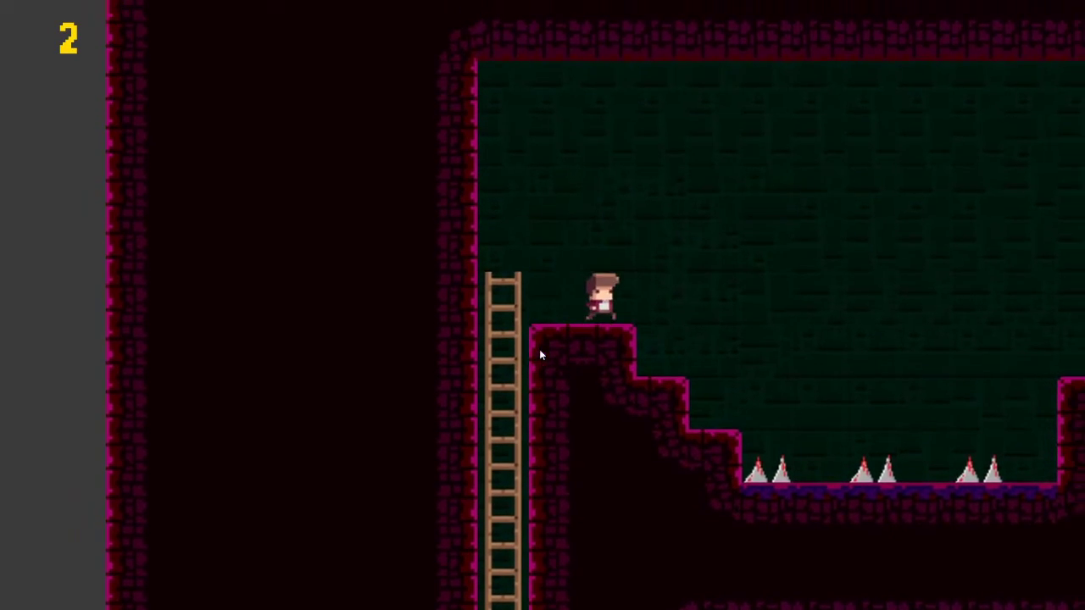
pyautogui.press('Right')
# Jump the spike pits onto the higher ledge and land near the ladder-room blocks
pyautogui.press('Up')
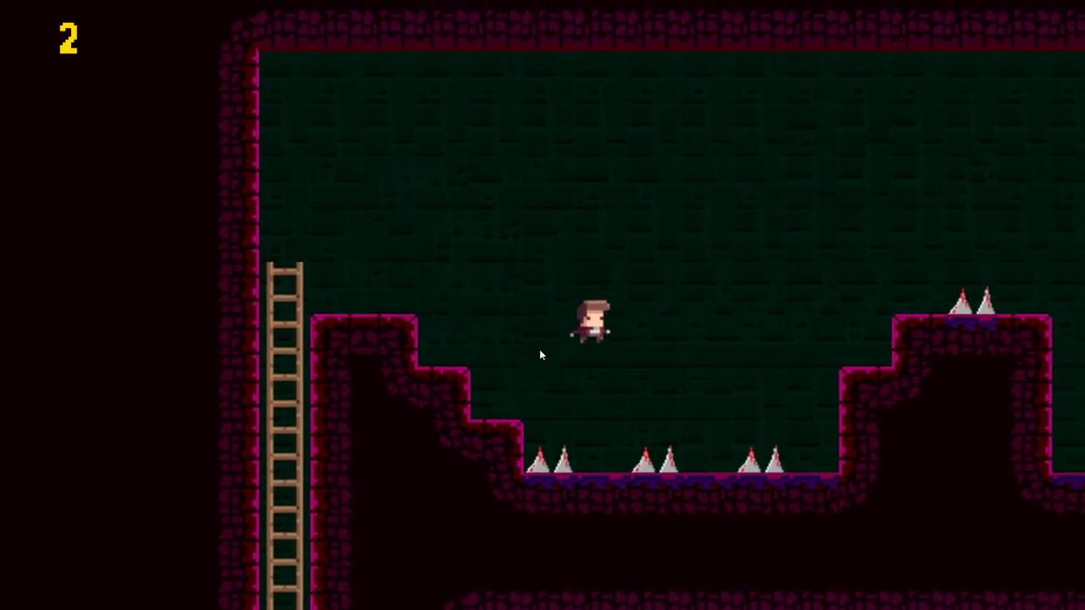
pyautogui.press('Right')
pyautogui.press('Up')
pyautogui.press('Up')
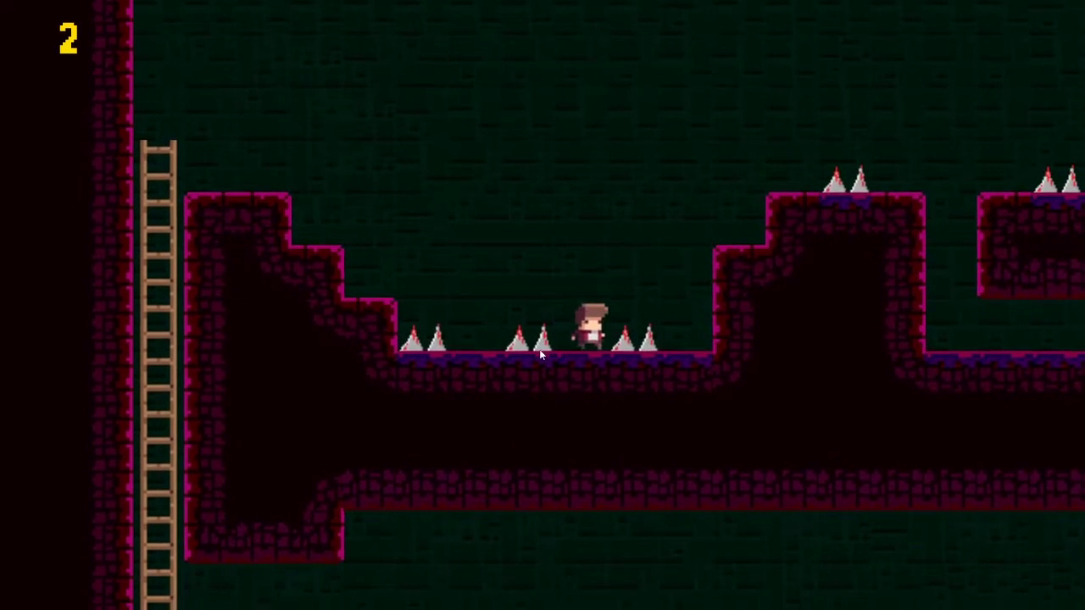
pyautogui.press('Right')
pyautogui.press('Up')
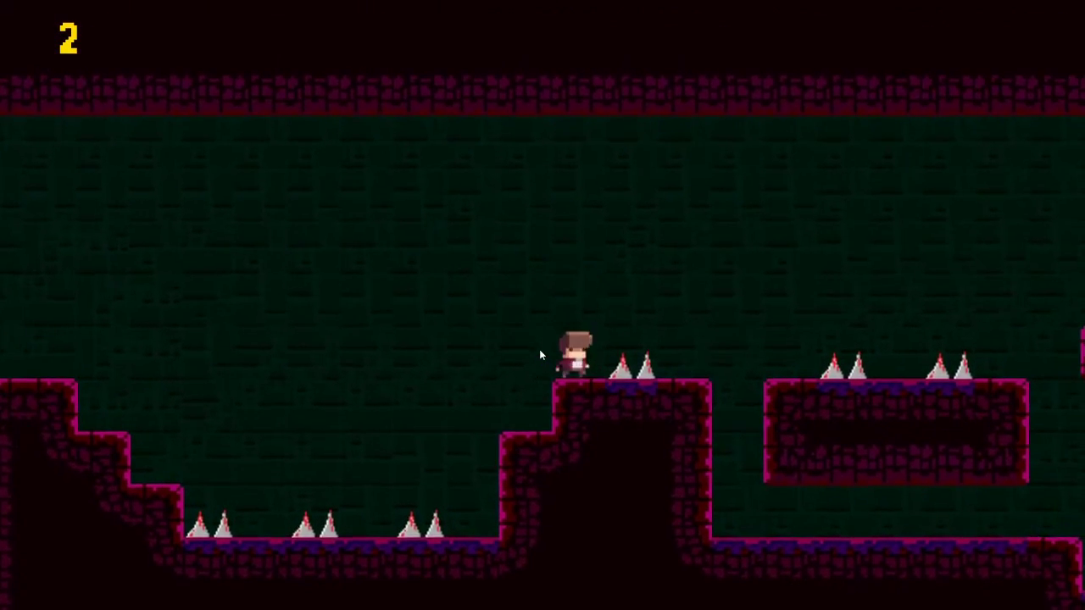
pyautogui.press('Up')
pyautogui.press('Right')
pyautogui.press('Up')
pyautogui.press('Right')
pyautogui.press('Up')
pyautogui.press('Right')
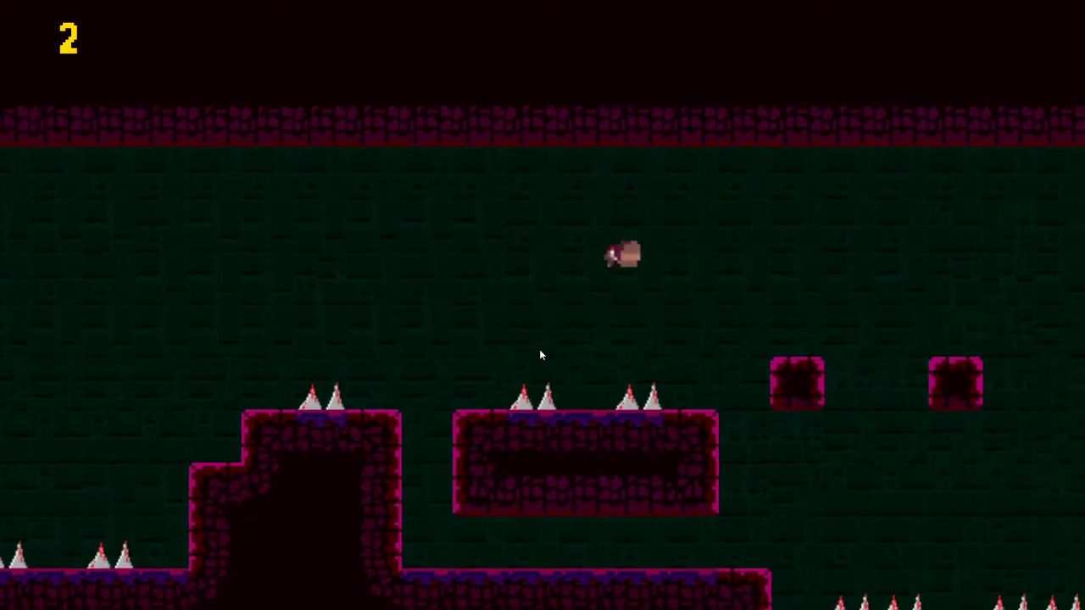
pyautogui.press('Right')
pyautogui.press('Right')
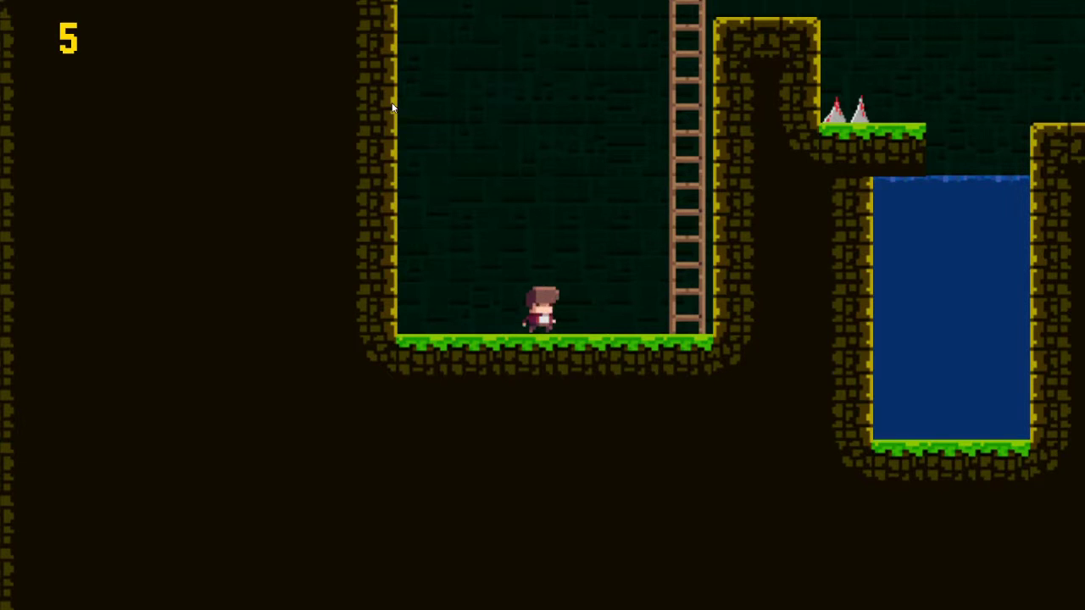
# Climb the ladder, jump the spikes and water gap, and grab the red-brick room's orb
pyautogui.press('Right')
pyautogui.press('Up')
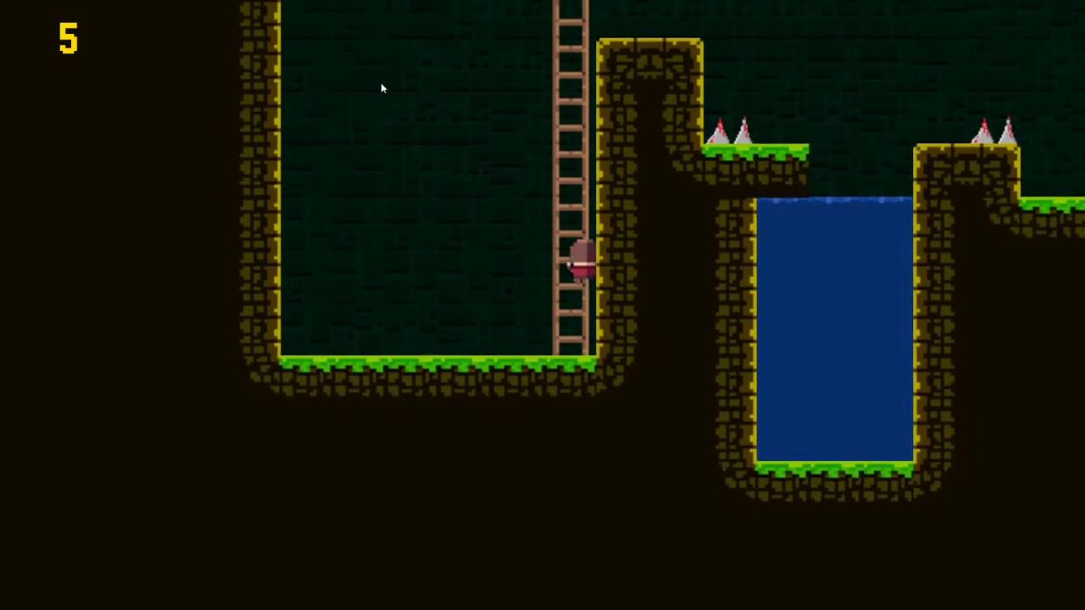
pyautogui.press('Up')
pyautogui.press('Up')
pyautogui.press('Right')
pyautogui.press('space')
pyautogui.press('Right')
pyautogui.press('space')
pyautogui.press('space')
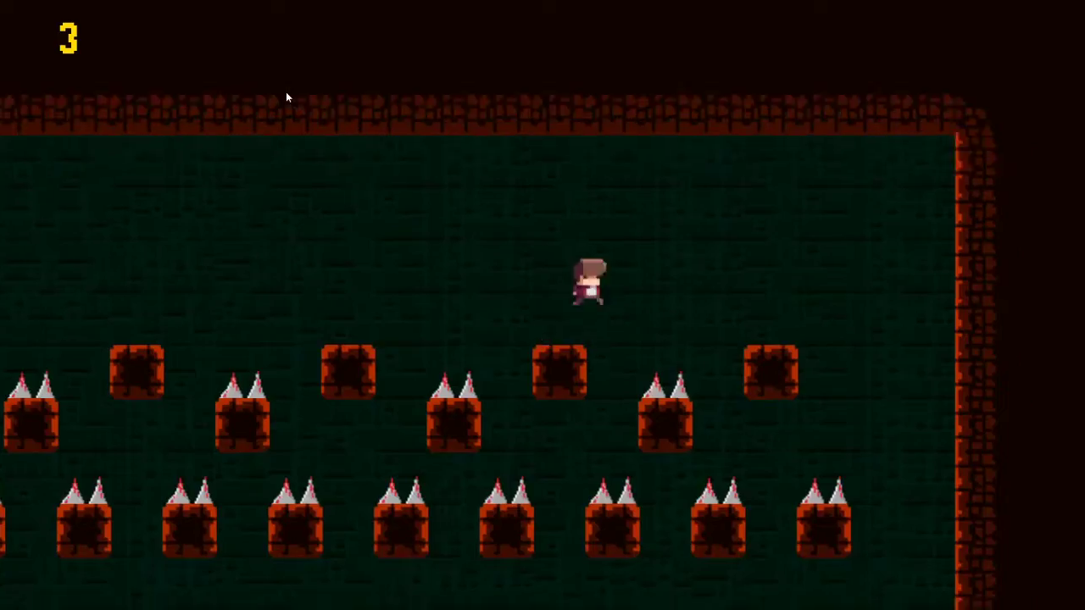
pyautogui.press('Right')
pyautogui.press('Left')
pyautogui.press('space')
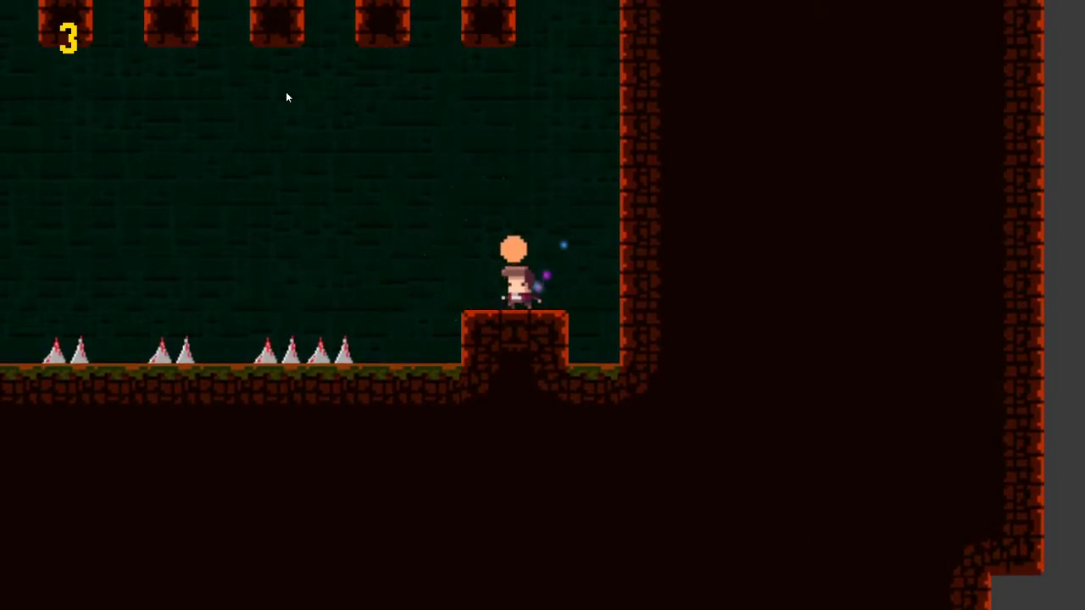
# Run right and jump over the first rolling enemies onto the red block
pyautogui.press('Right')
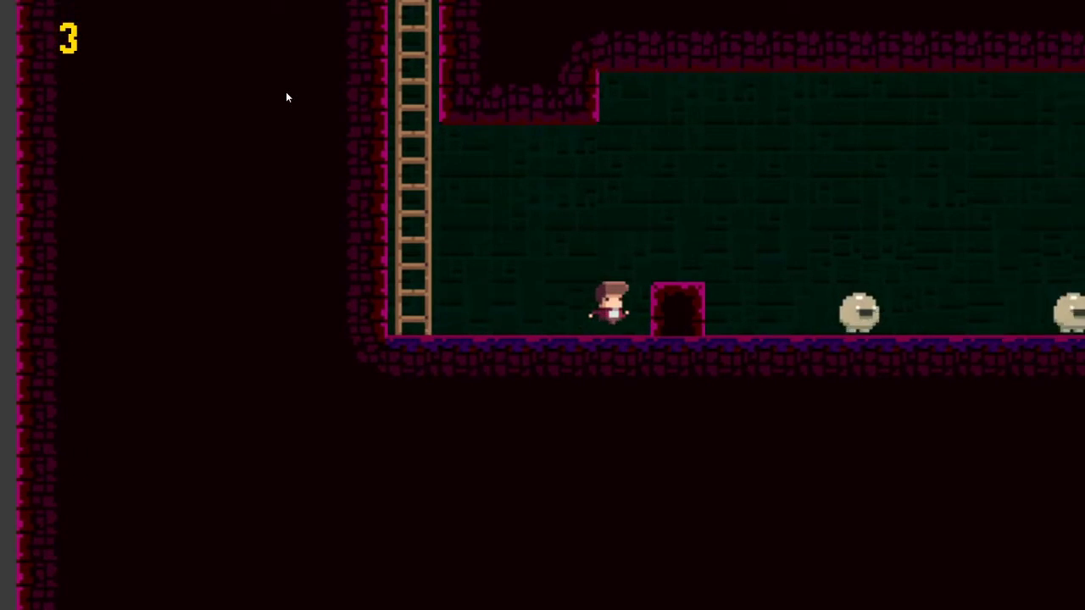
pyautogui.press('Right')
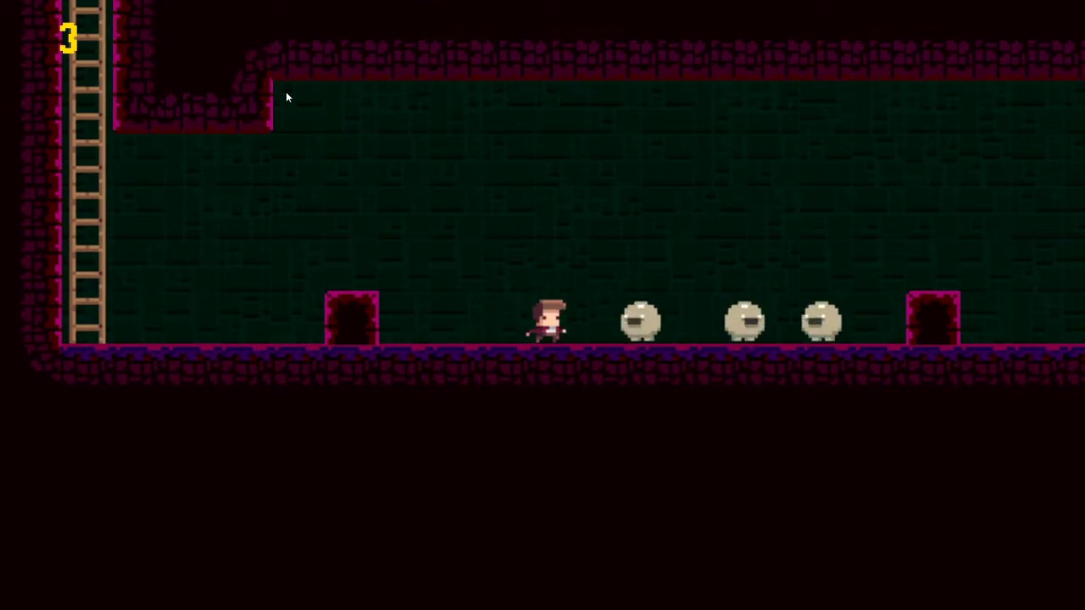
pyautogui.press('space')
pyautogui.press('Right')
pyautogui.press('space')
pyautogui.press('Right')
pyautogui.press('space')
# Jump past the remaining rolling enemies and move right into the gap
pyautogui.press('space')
pyautogui.press('Right')
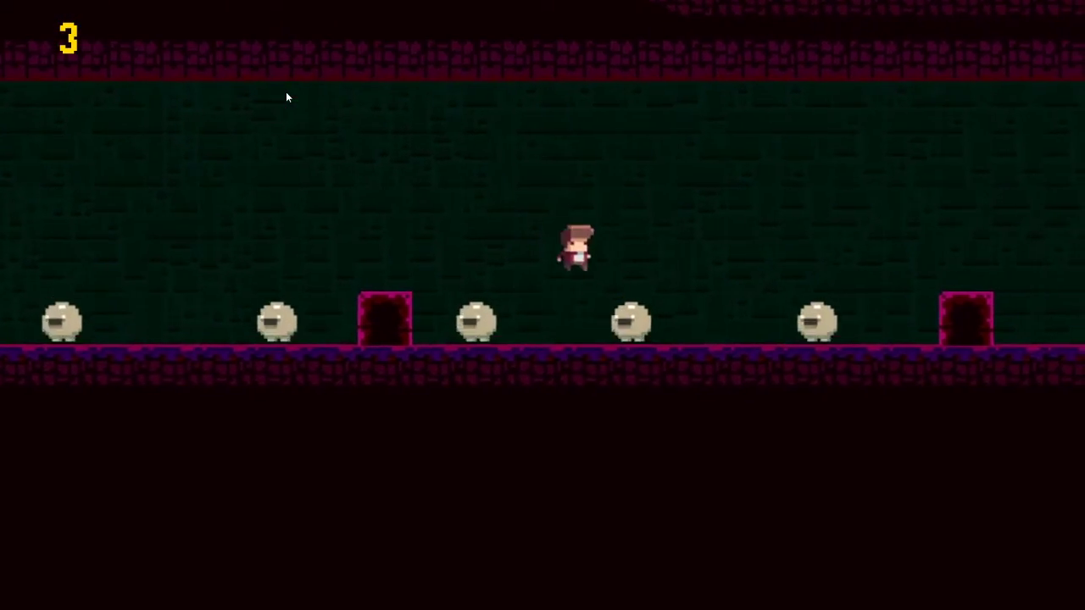
pyautogui.press('space')
pyautogui.press('Right')
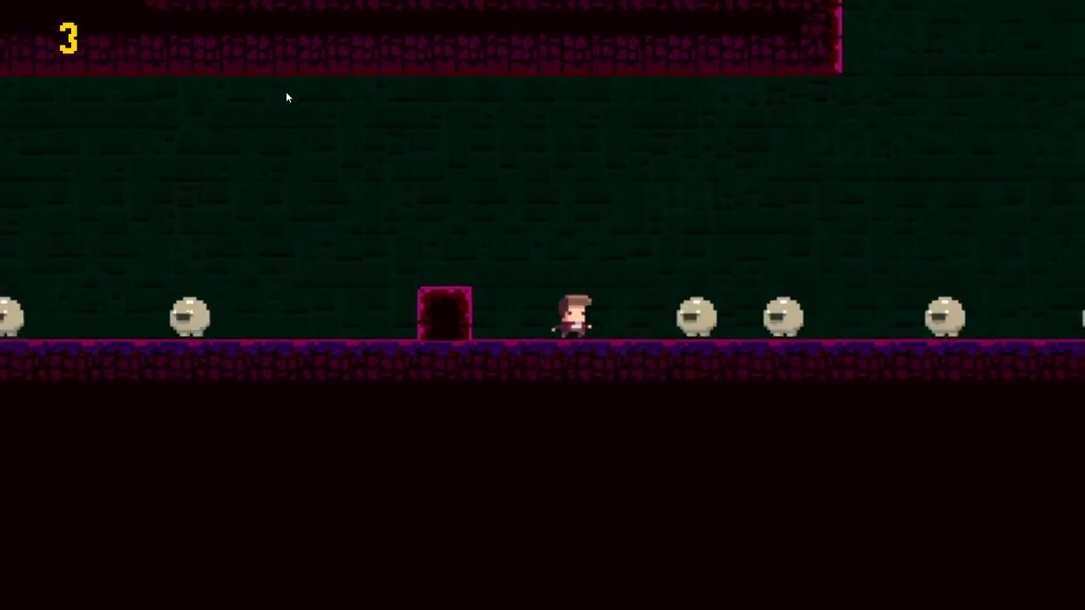
pyautogui.press('space')
pyautogui.press('space')
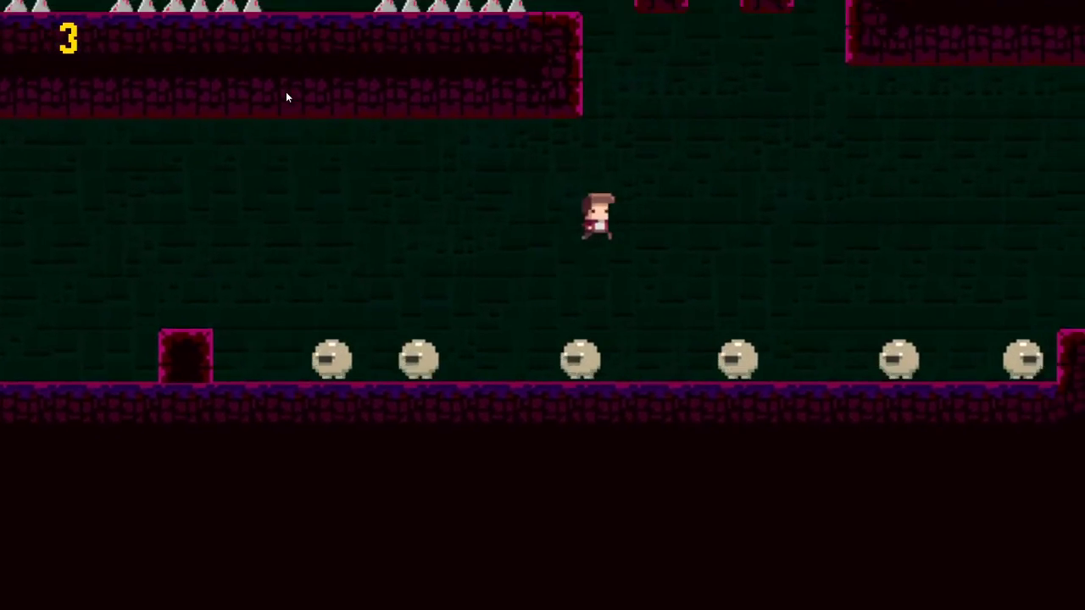
pyautogui.press('Right')
pyautogui.press('space')
pyautogui.press('Right')
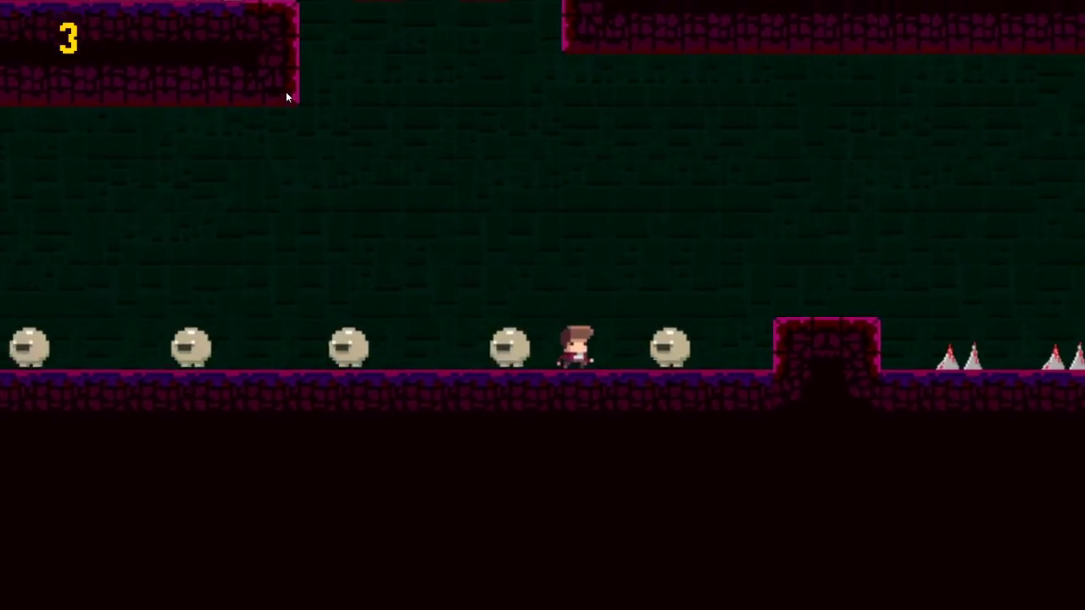
# Hop over the spike rows and collect the final orange orb
pyautogui.press('space')
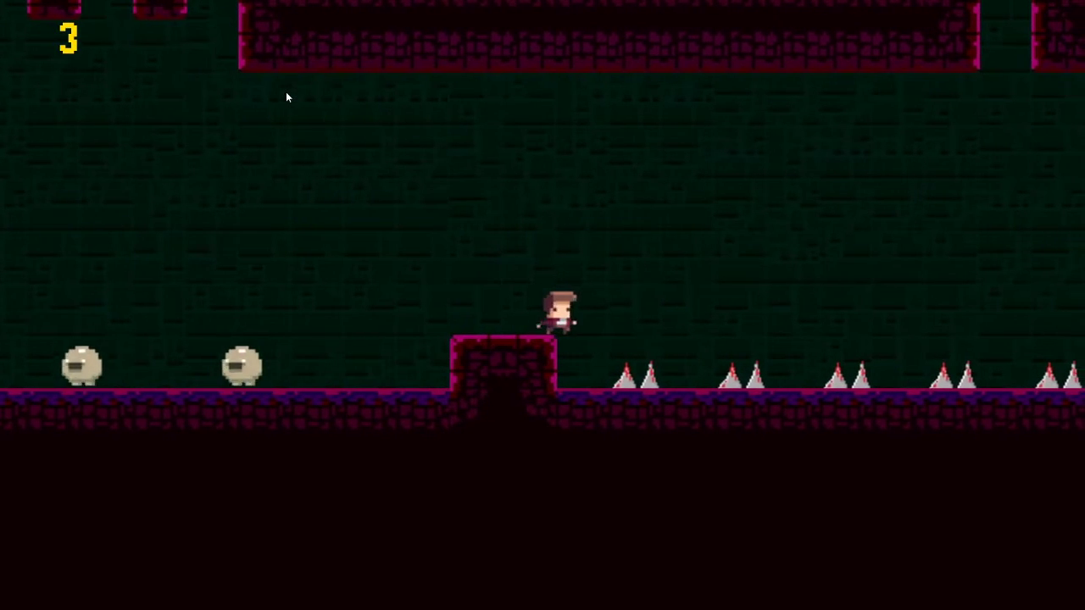
pyautogui.press('Right')
pyautogui.press('space')
pyautogui.press('space')
pyautogui.press('space')
pyautogui.press('Right')
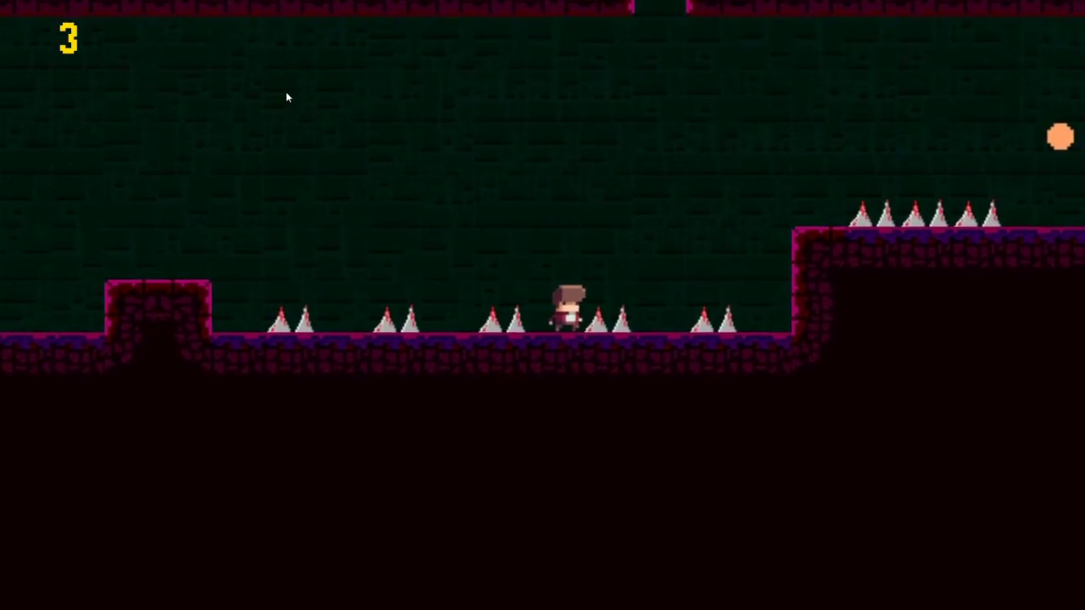
pyautogui.press('space')
pyautogui.press('Right')
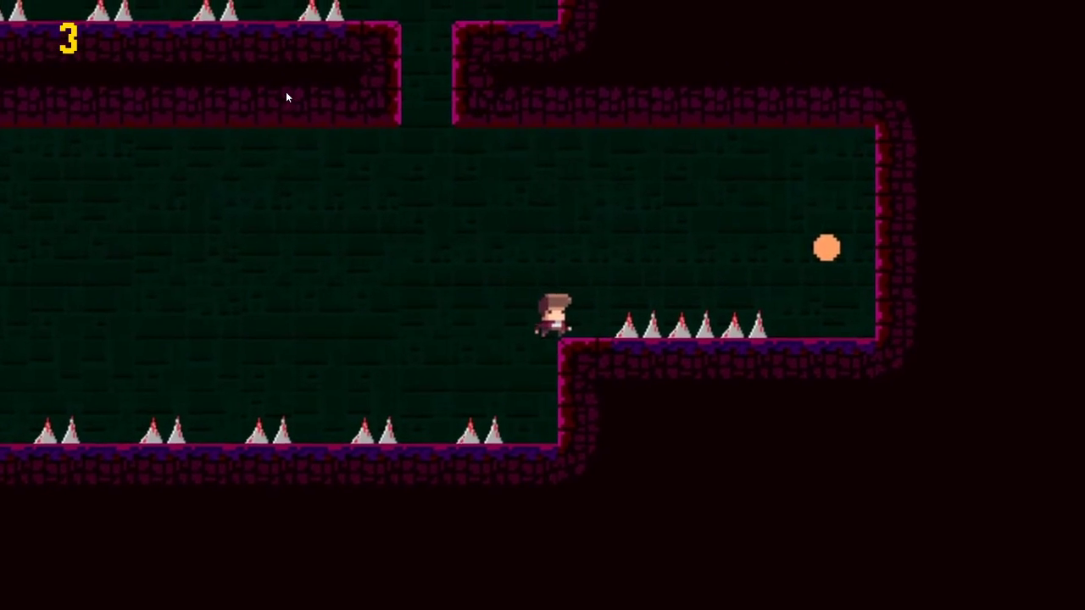
pyautogui.press('space')
pyautogui.press('Right')
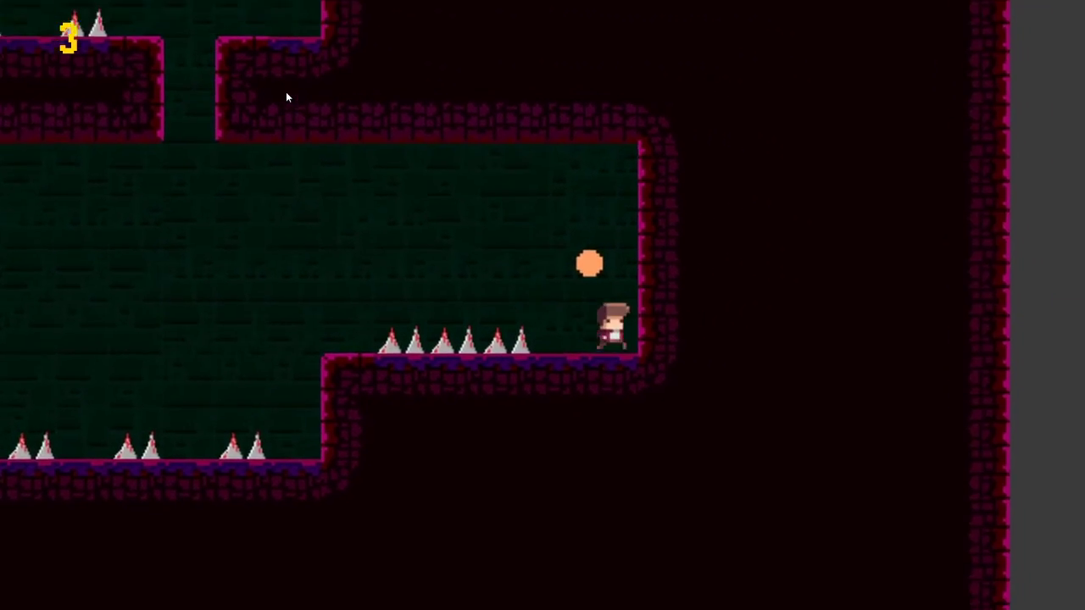
pyautogui.press('space')
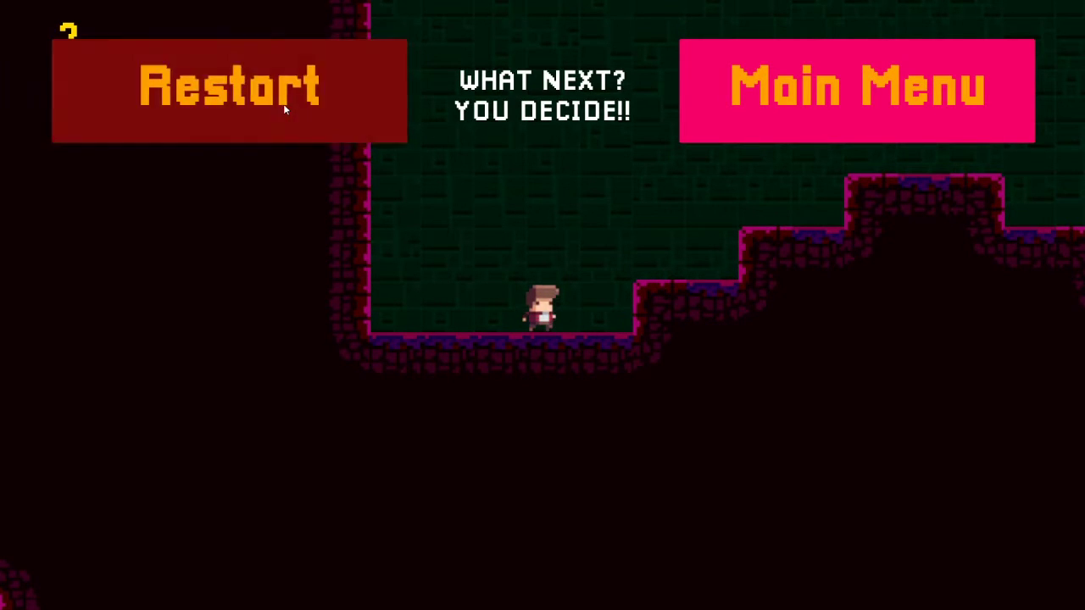
pyautogui.press('Right')
pyautogui.press('Right')
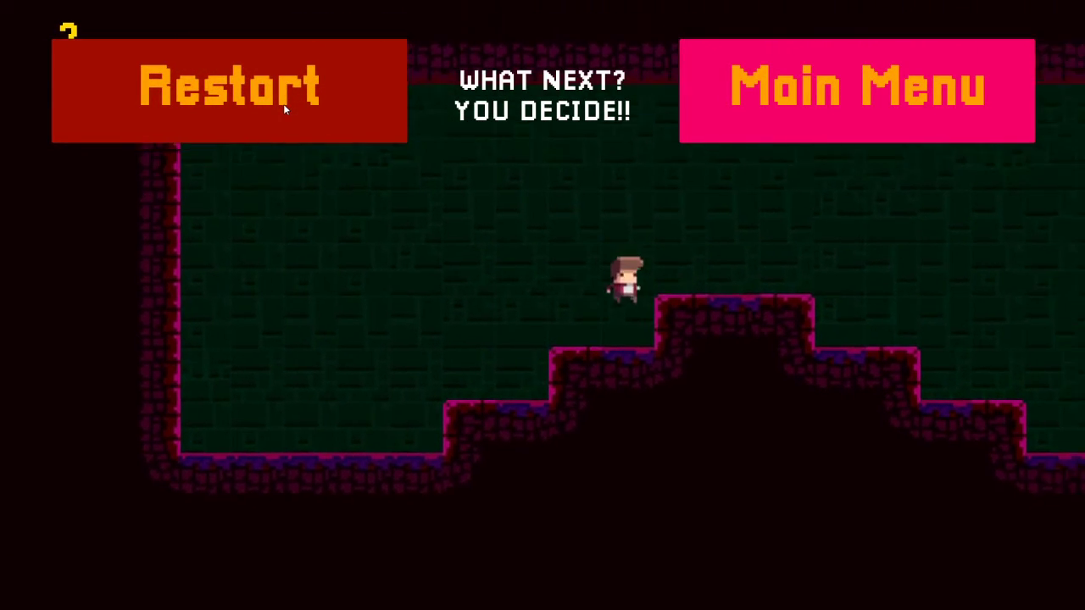
pyautogui.press('space')
pyautogui.press('Right')
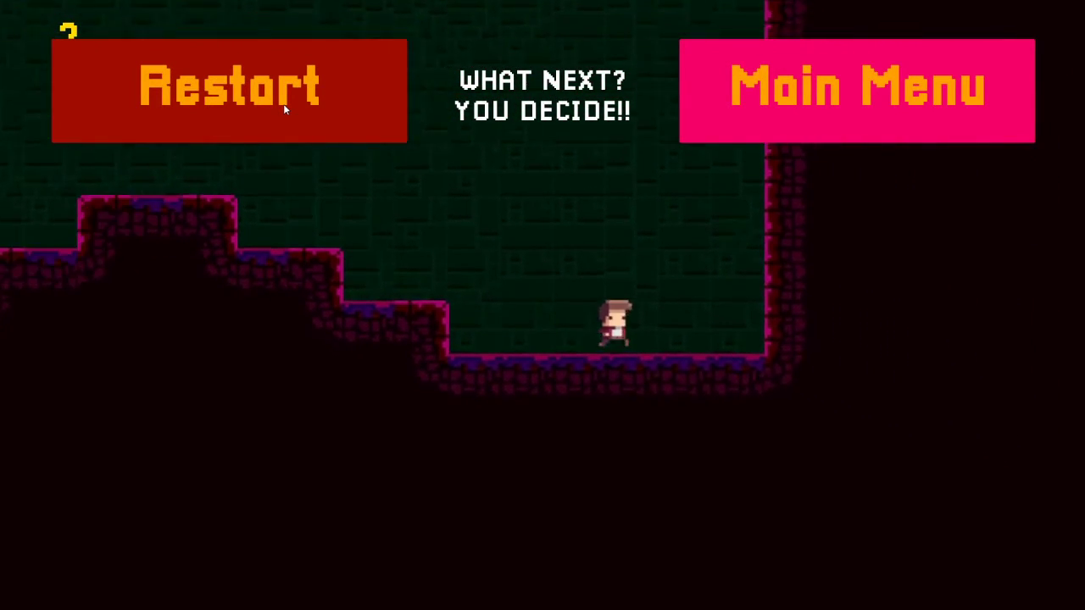
pyautogui.press('Right')
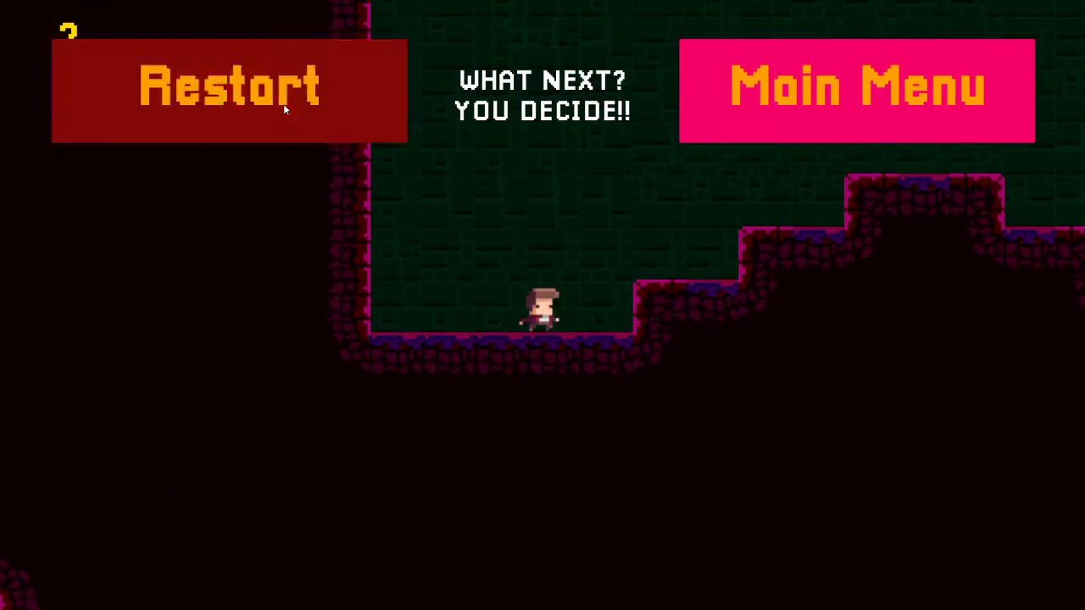
pyautogui.press('Right')
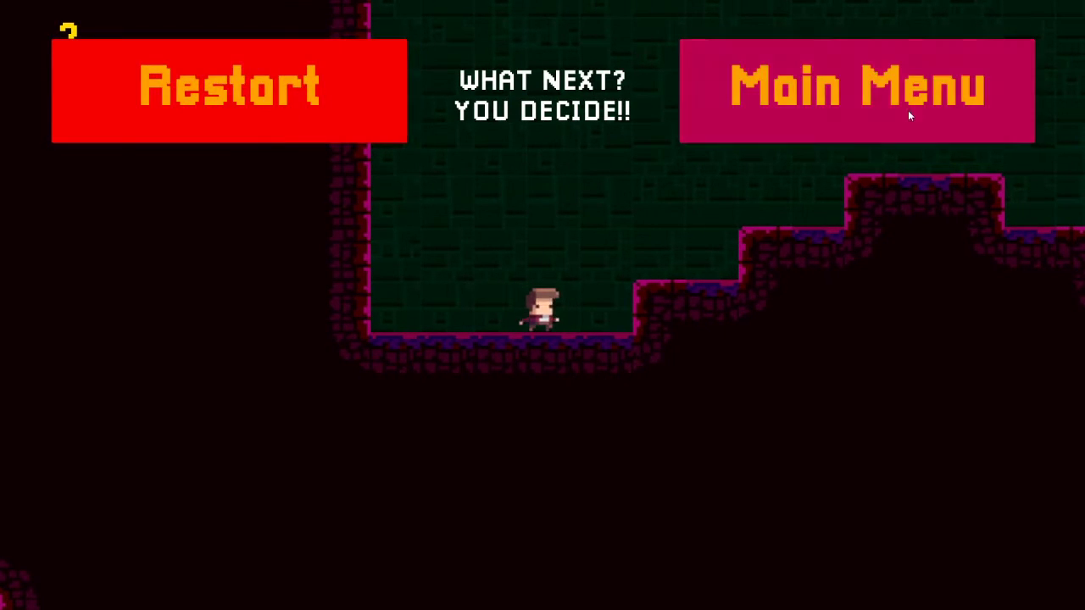
# Choose Main Menu on the 'What next? You decide!!' screen
pyautogui.click(910, 105)
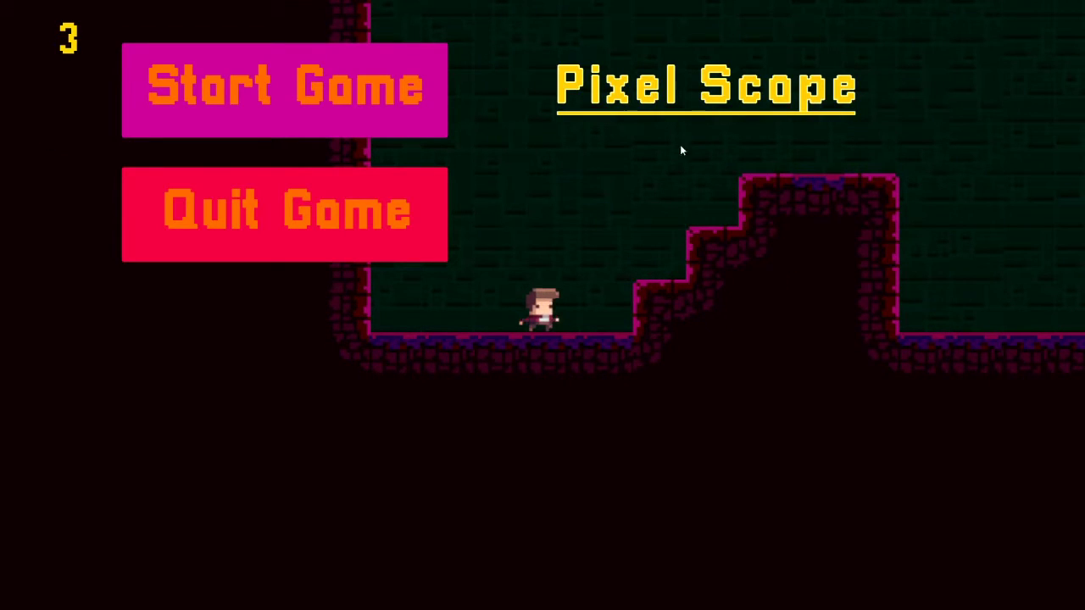